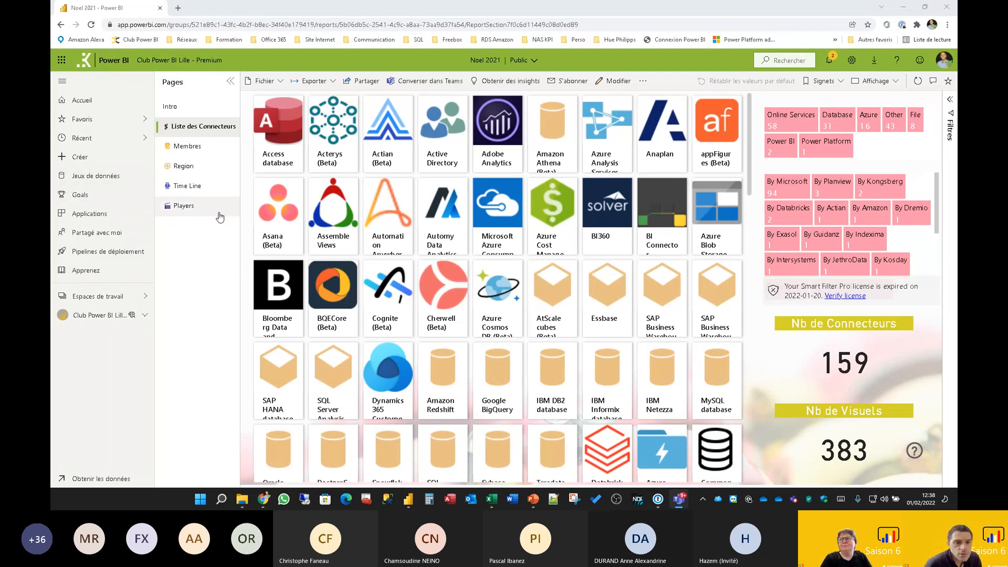
# Review the Power BI report's export options and switch to the top of the 1- TCD sheet in Excel.
pyautogui.click(334, 83)
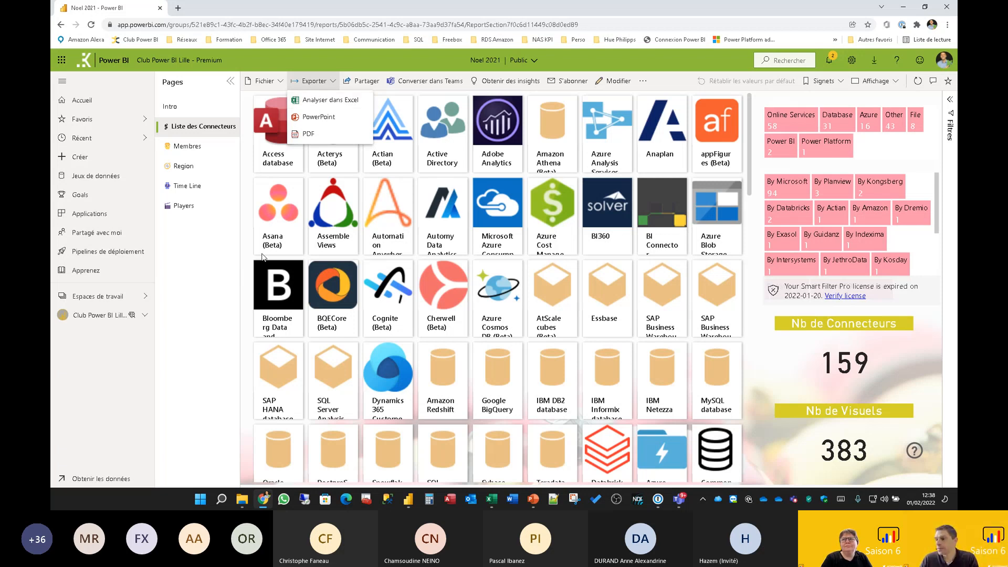
pyautogui.click(206, 350)
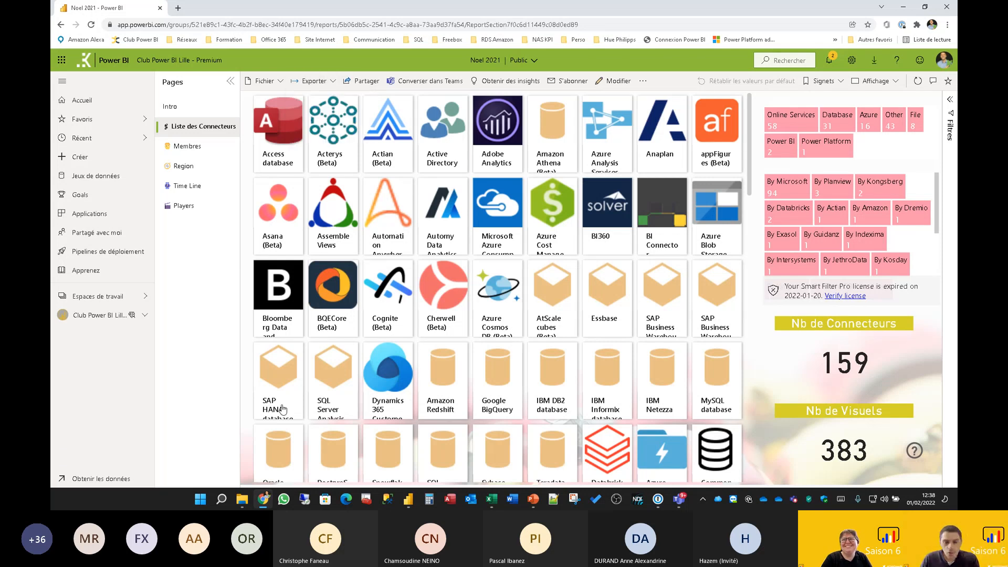
pyautogui.click(491, 500)
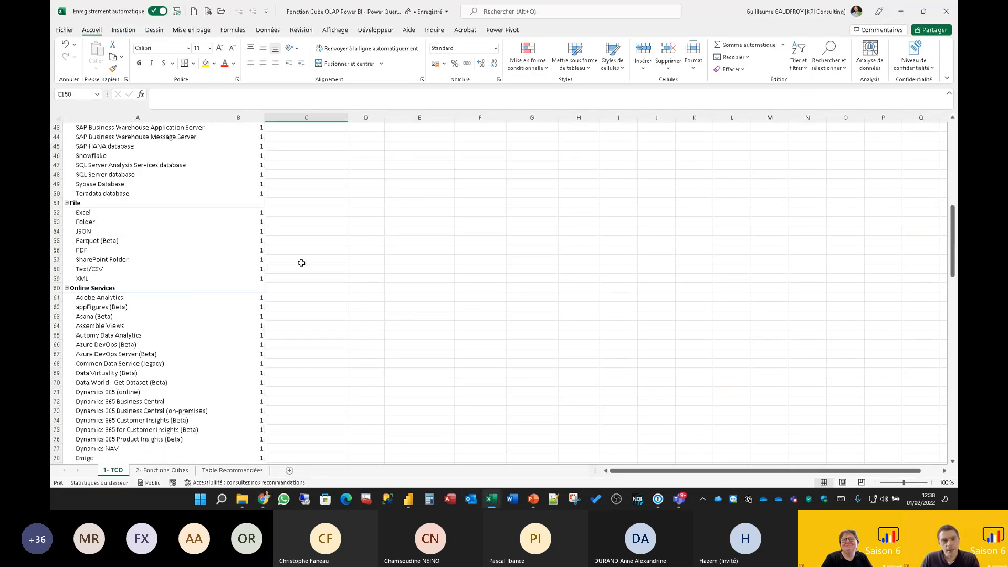
pyautogui.scroll(14, 302, 263)
pyautogui.click(298, 212)
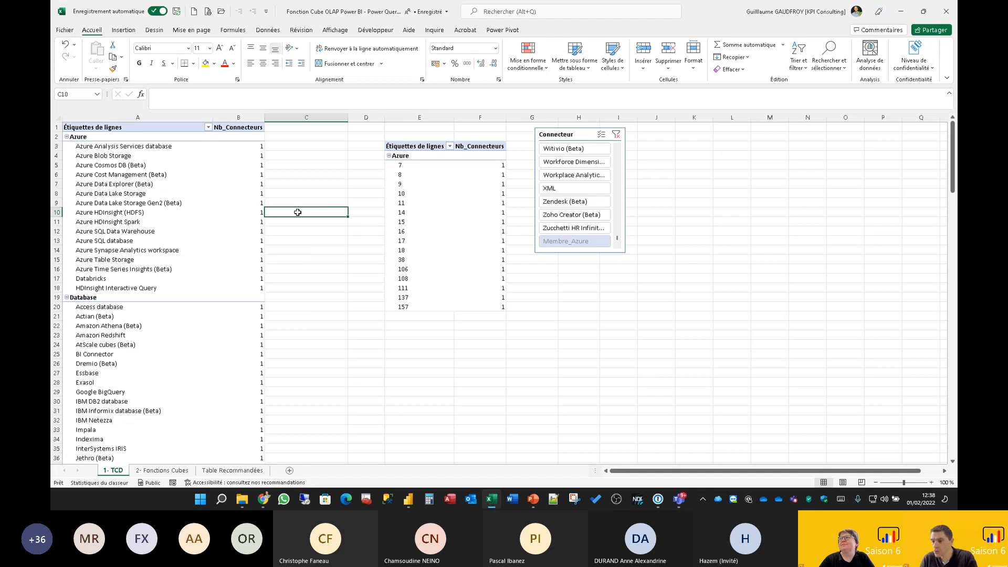
# Look at the Power BI datasets offered as a data source, select the connectors PivotTable and close the dataset list.
pyautogui.click(277, 31)
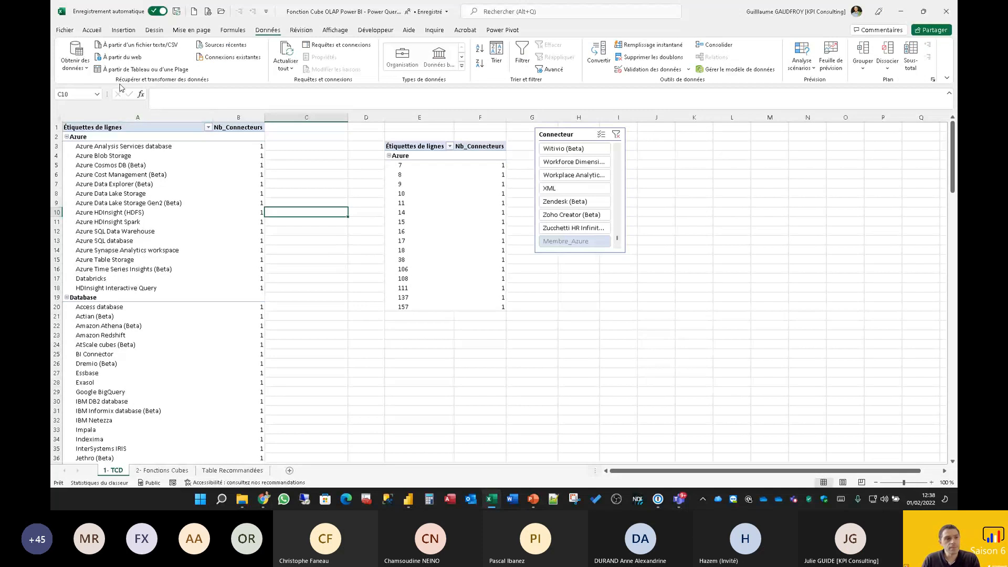
pyautogui.click(75, 58)
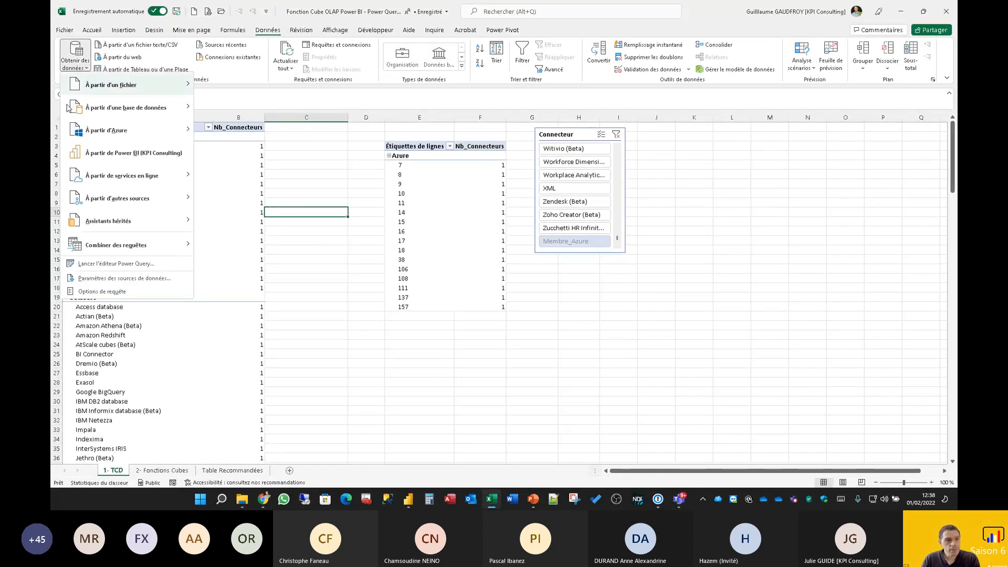
pyautogui.click(97, 154)
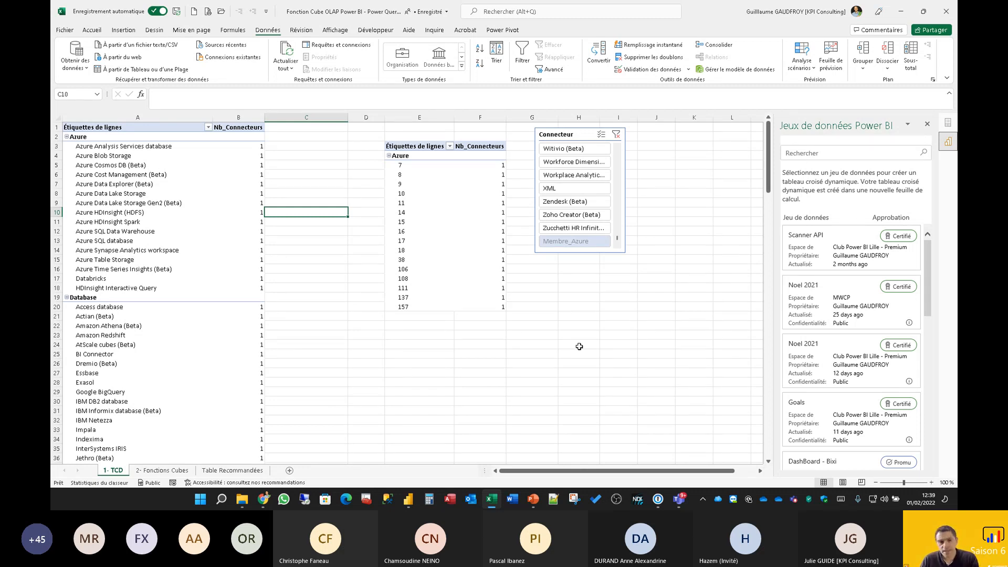
pyautogui.click(679, 317)
pyautogui.click(176, 175)
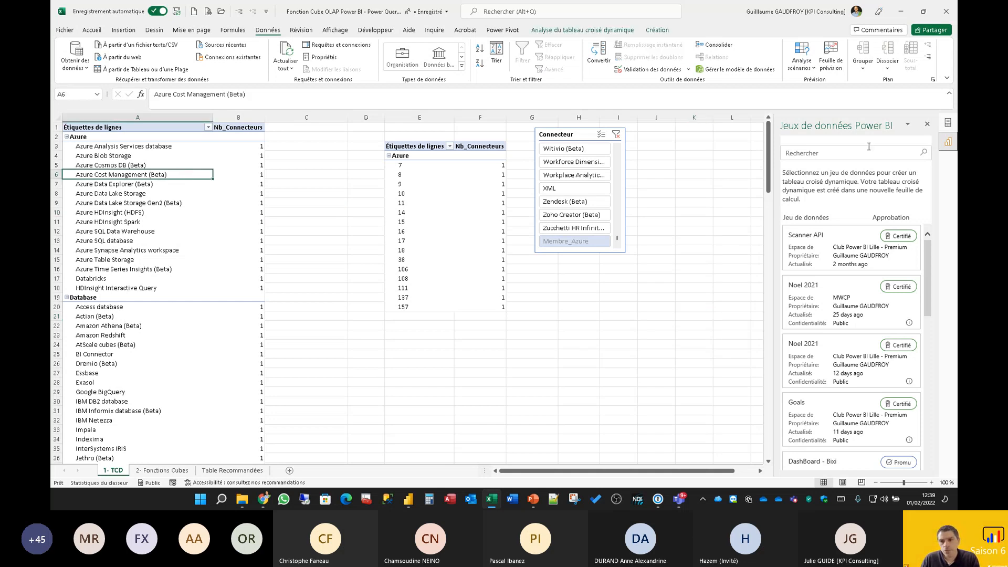
pyautogui.click(928, 125)
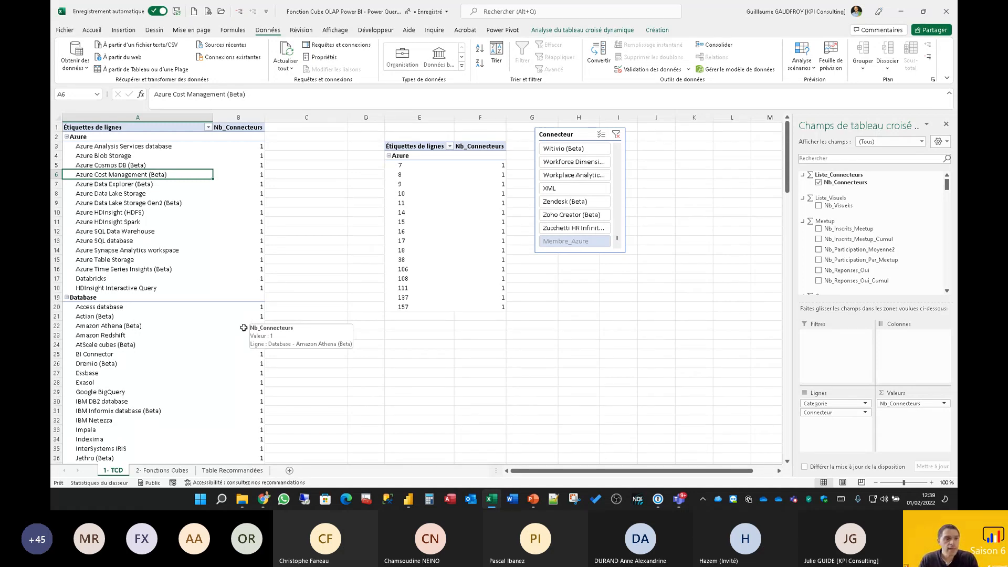
# Examine the fields, items and sets commands and the OLAP tools available for the connectors PivotTable.
pyautogui.click(242, 164)
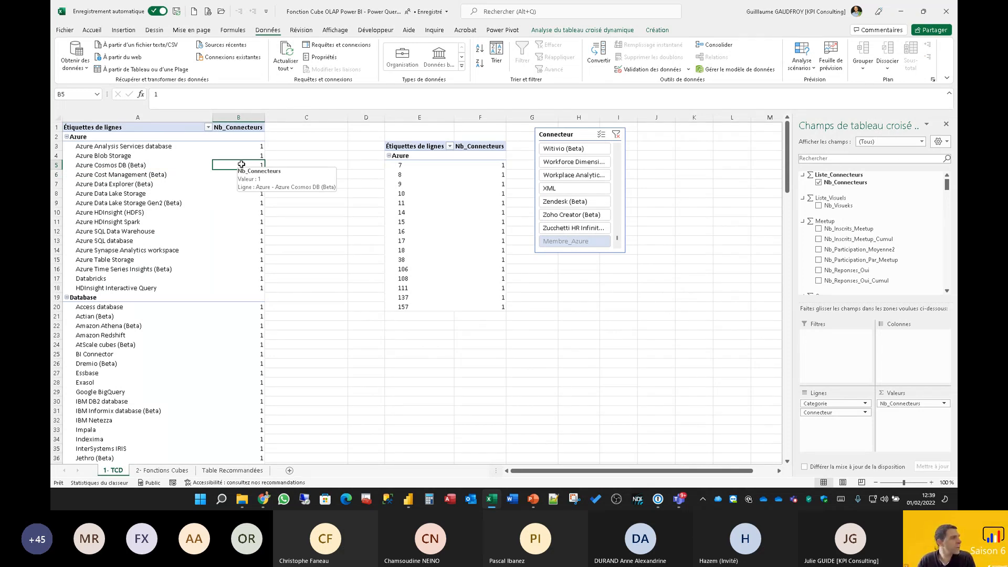
pyautogui.click(239, 183)
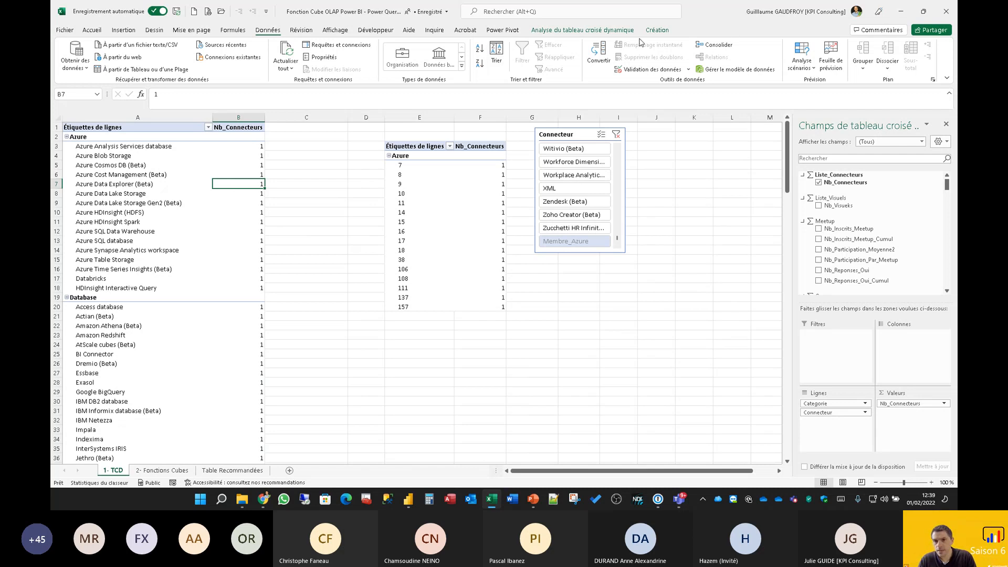
pyautogui.click(582, 30)
pyautogui.click(721, 45)
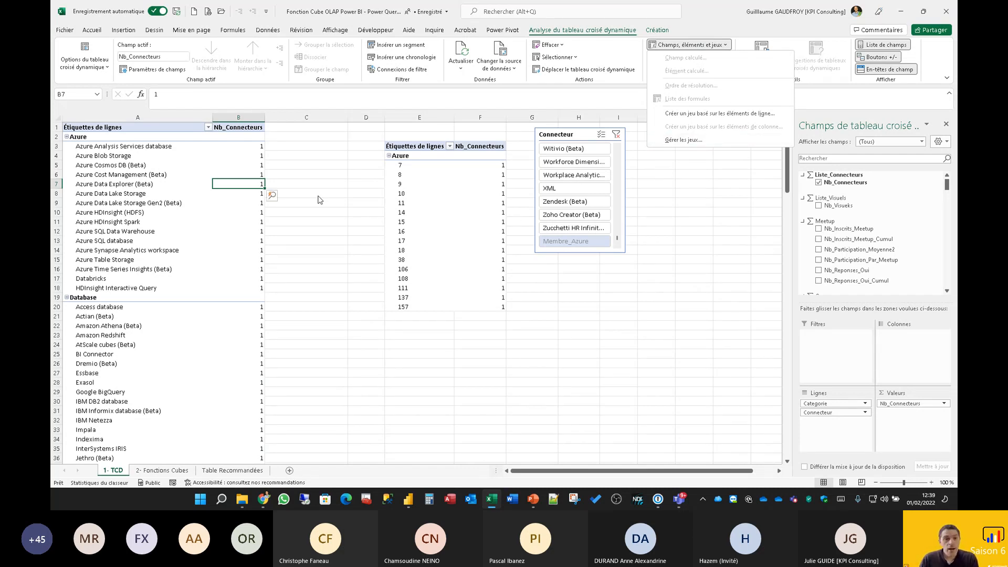
pyautogui.click(341, 185)
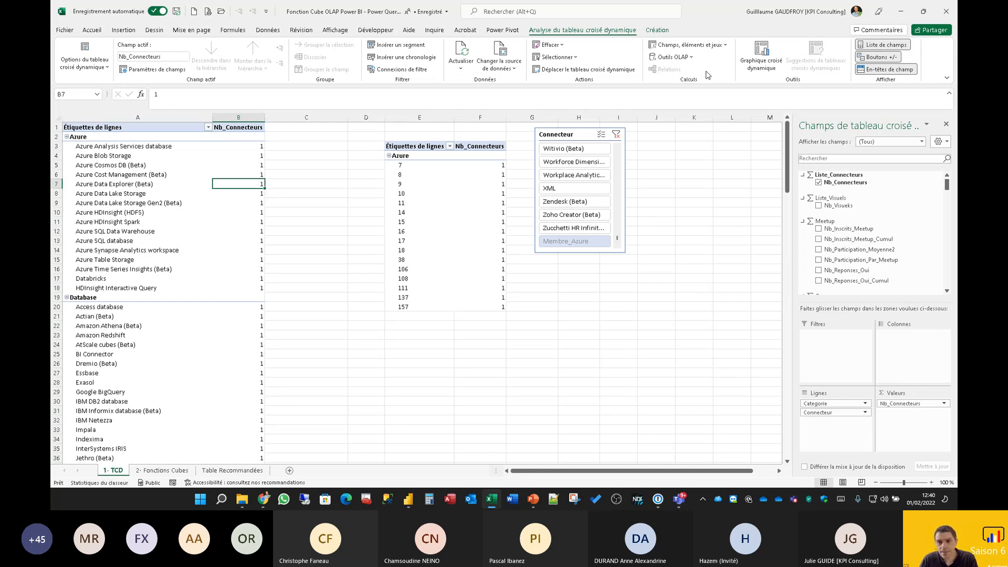
pyautogui.click(688, 62)
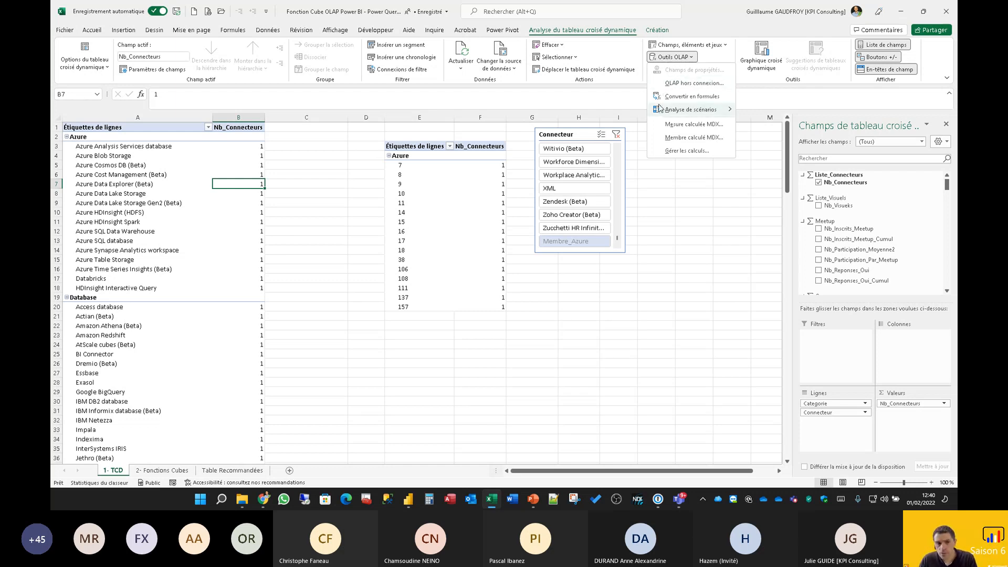
pyautogui.click(275, 268)
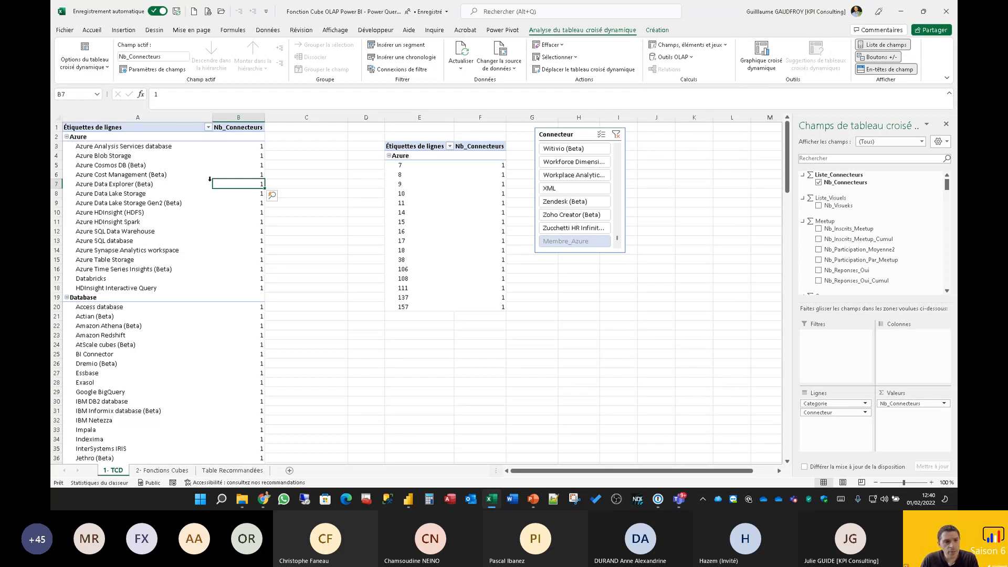
pyautogui.click(254, 154)
pyautogui.click(256, 173)
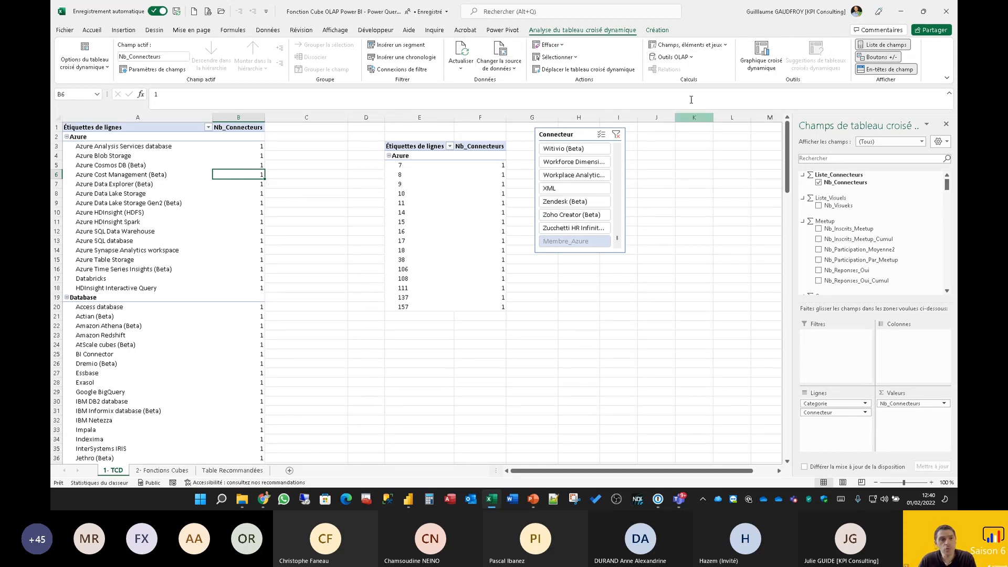
pyautogui.click(693, 61)
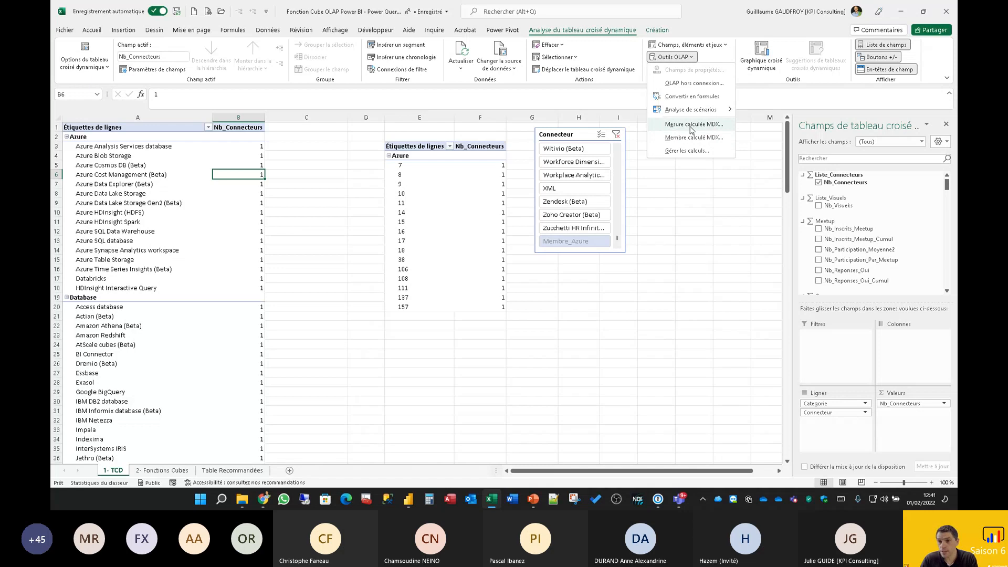
pyautogui.click(691, 126)
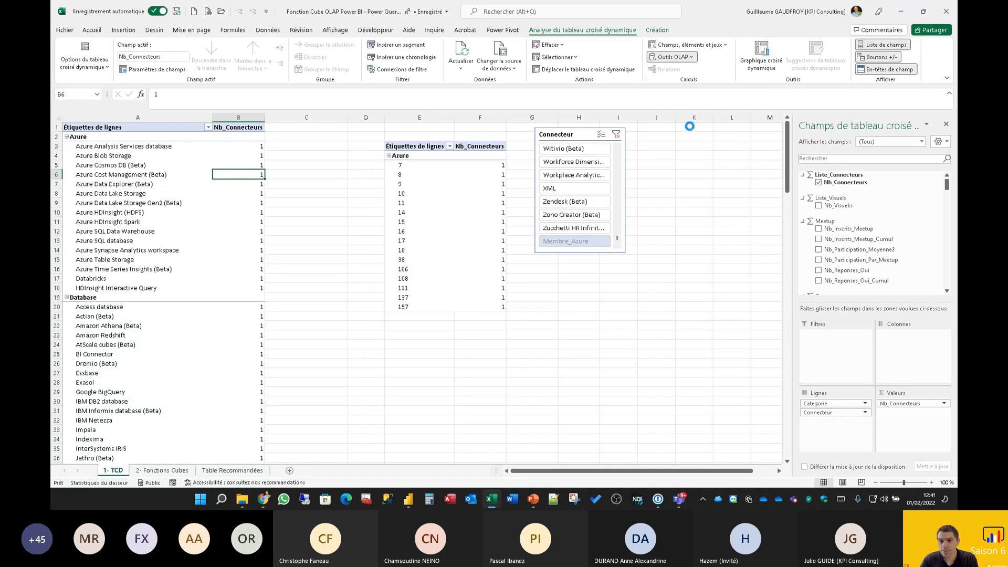
pyautogui.click(507, 274)
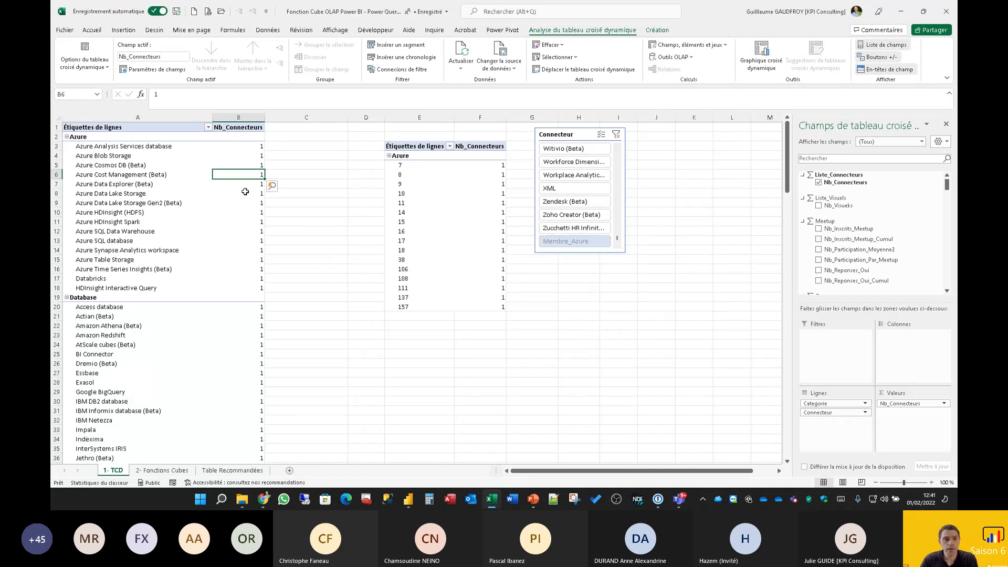
pyautogui.rightClick(236, 183)
pyautogui.click(262, 232)
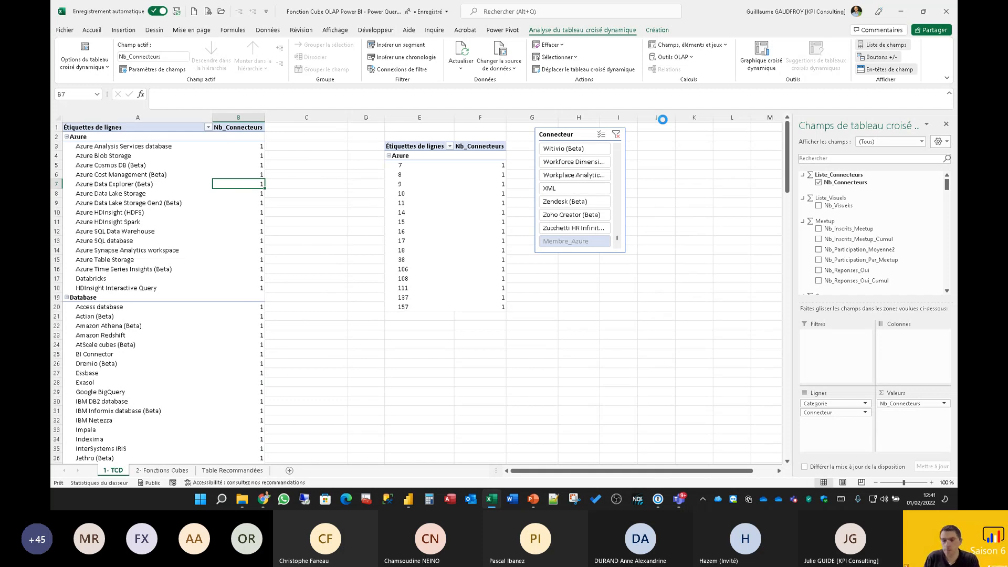
# Draft an MDX calculated measure with the formula [Measures].[Nb_Connecteurs]/2 and cancel it without saving.
pyautogui.click(691, 58)
pyautogui.click(688, 125)
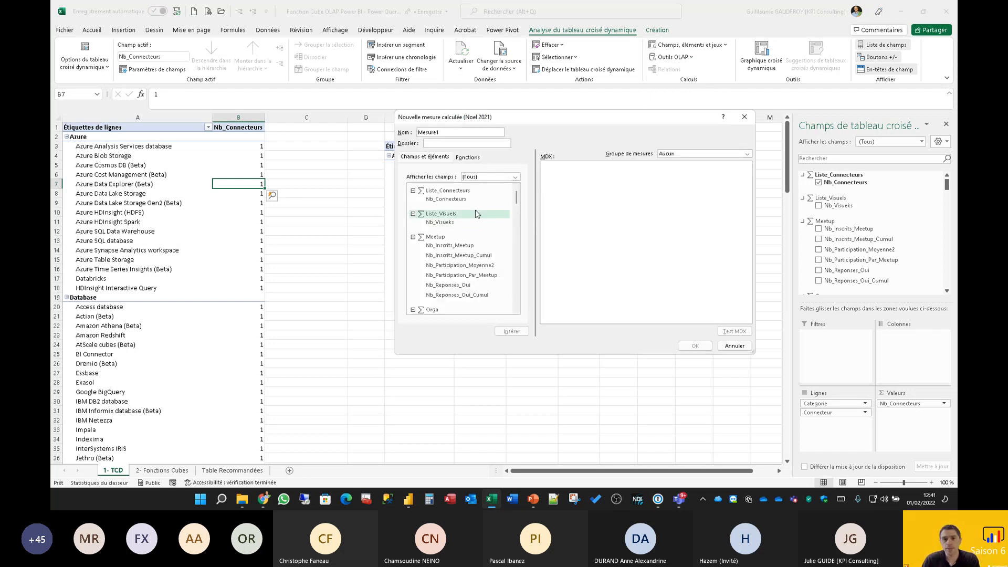
pyautogui.moveTo(517, 198); pyautogui.dragTo(516, 197)
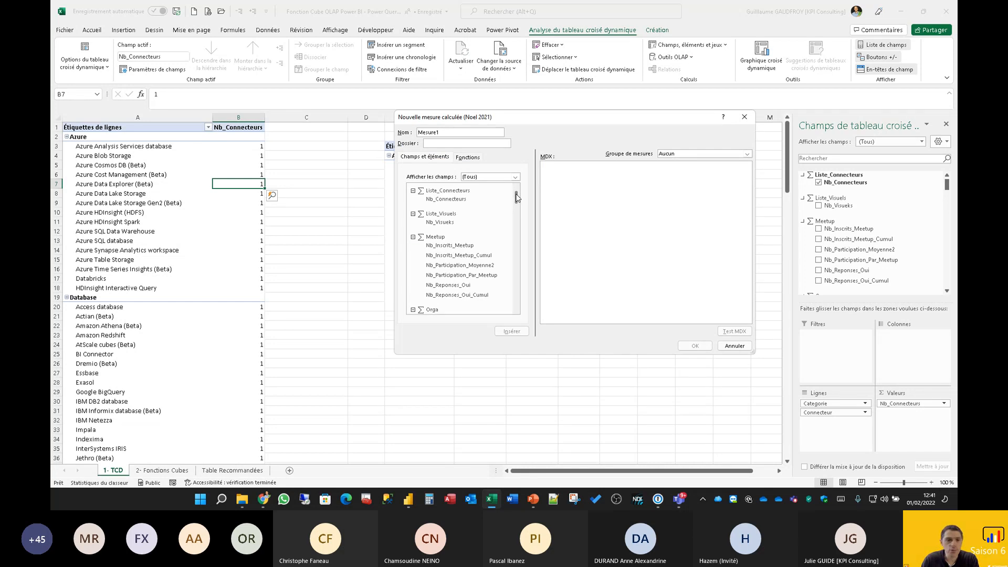
pyautogui.doubleClick(509, 199)
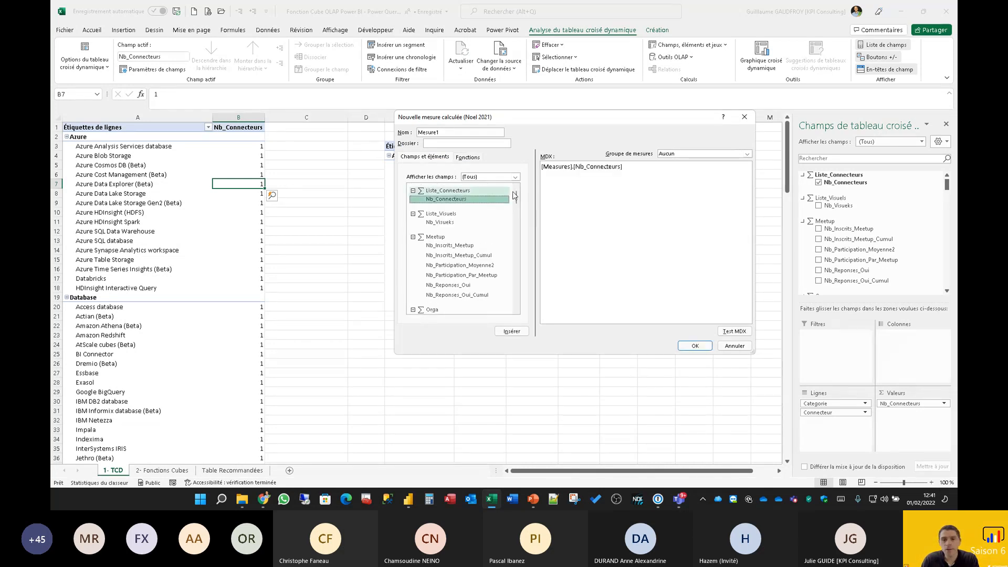
pyautogui.click(641, 170)
pyautogui.write('/2')
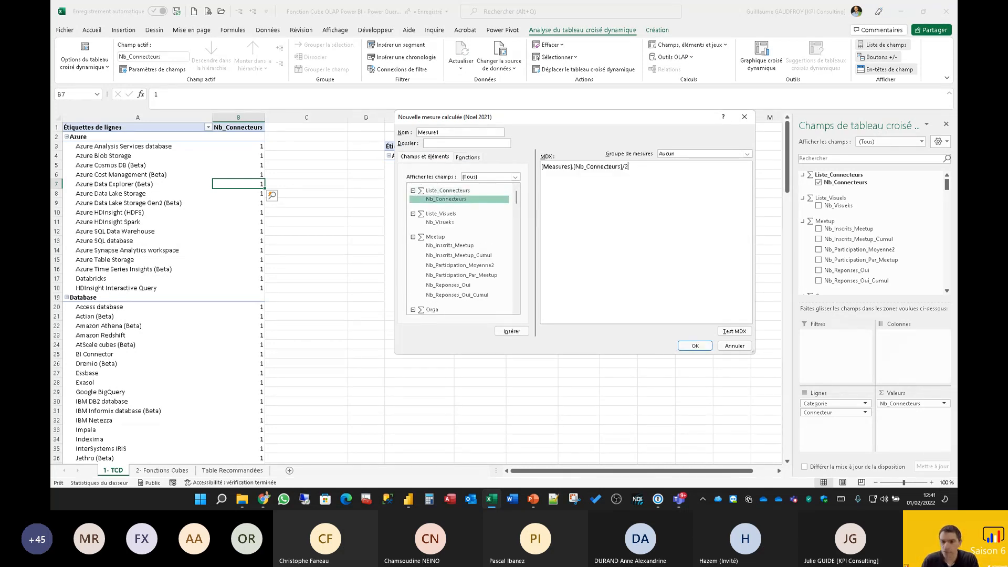
pyautogui.doubleClick(440, 132)
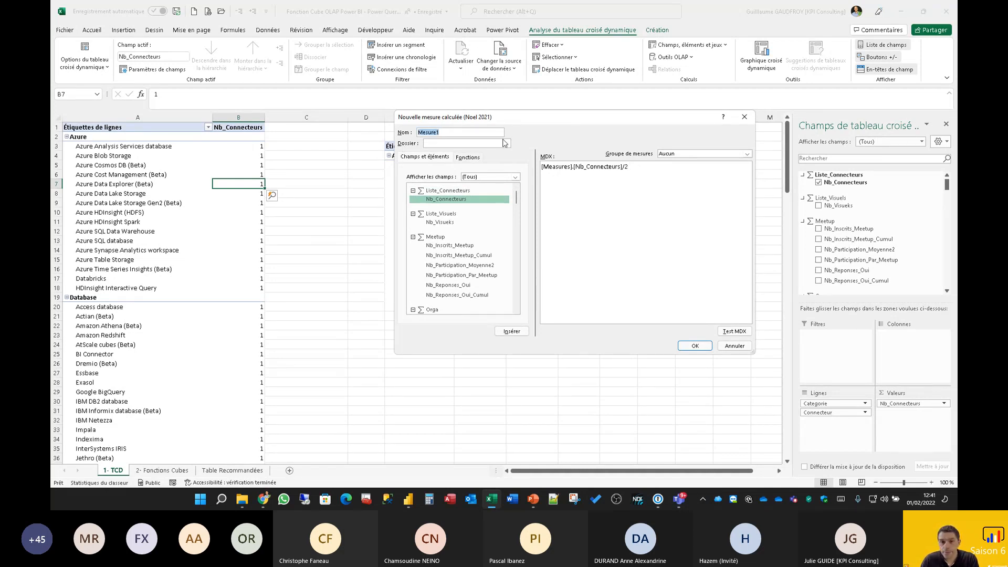
pyautogui.click(442, 142)
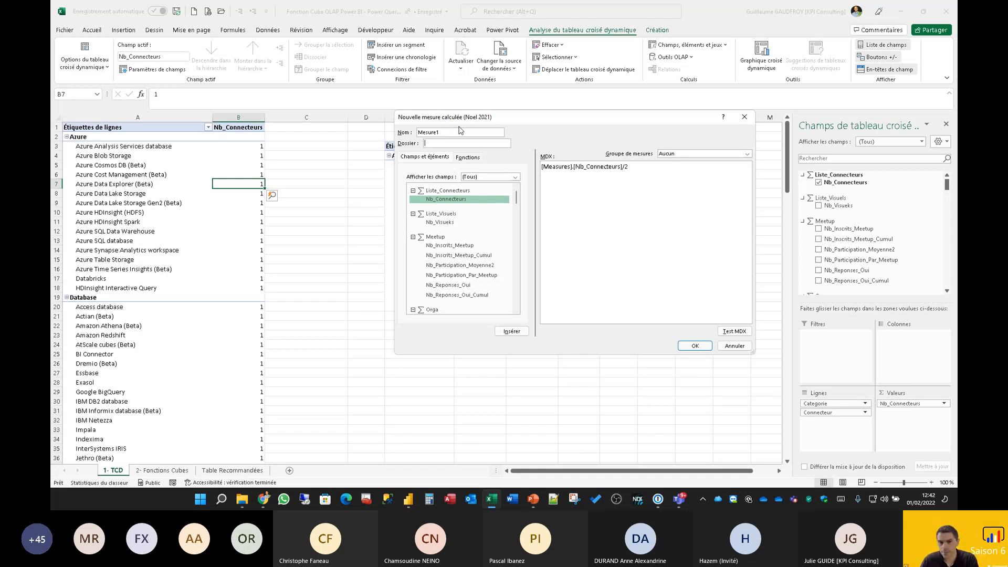
pyautogui.click(734, 346)
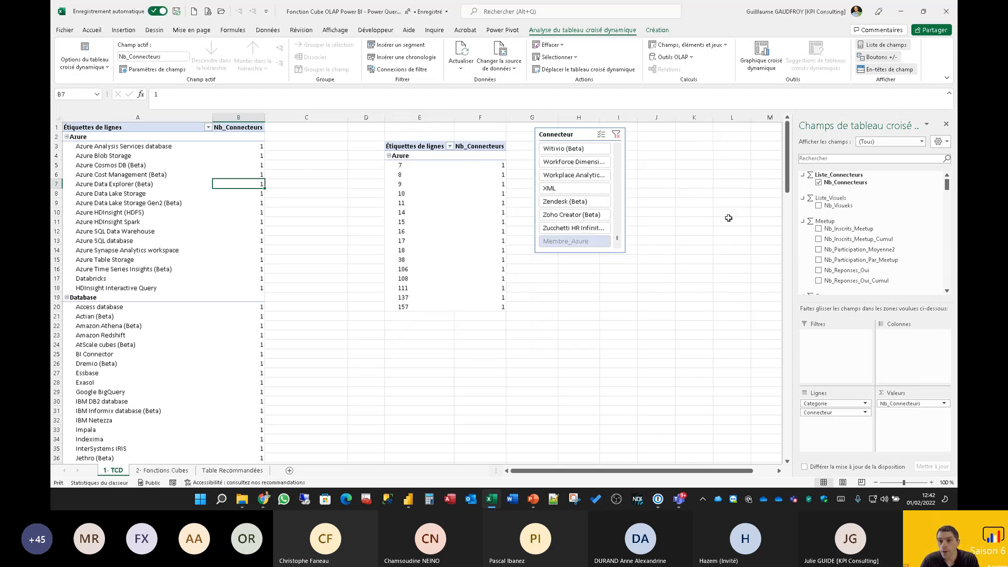
# Look at the settings for a new MDX calculated member and cancel without creating one.
pyautogui.click(692, 57)
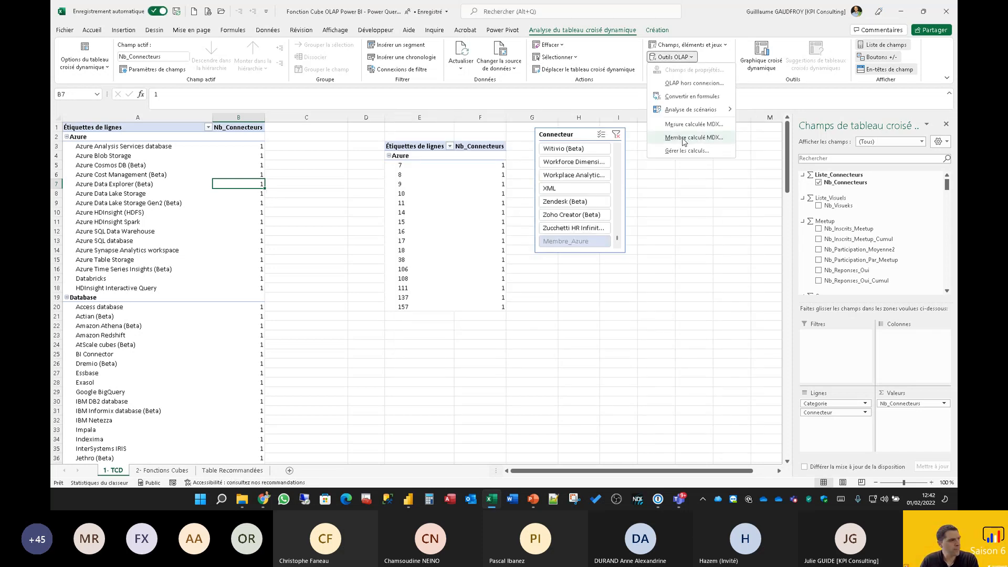
pyautogui.click(684, 138)
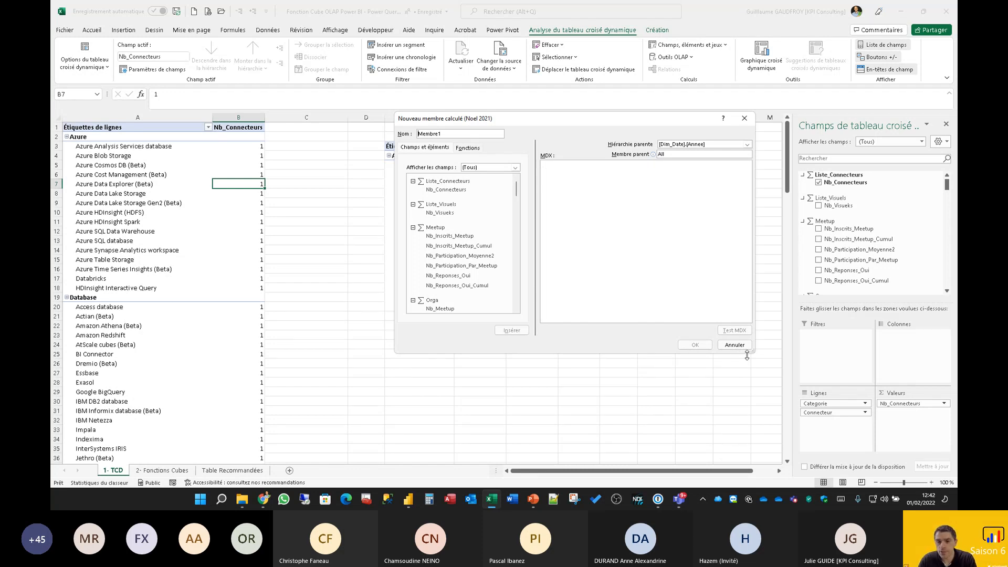
pyautogui.click(735, 346)
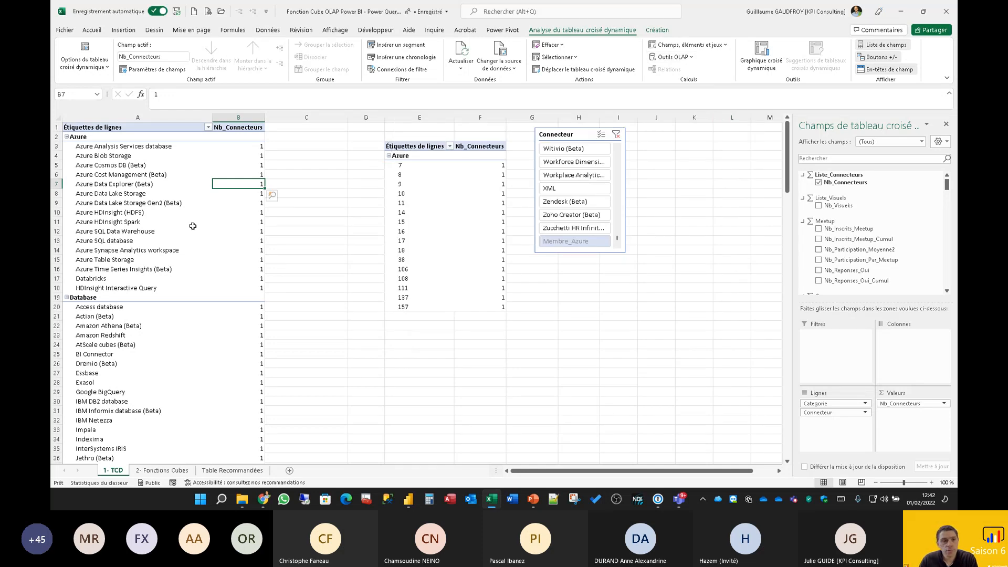
# Examine the MDX formula of the calculated member Membre_Azure in the calculation manager, leaving it unmodified.
pyautogui.moveTo(104, 150); pyautogui.dragTo(107, 286)
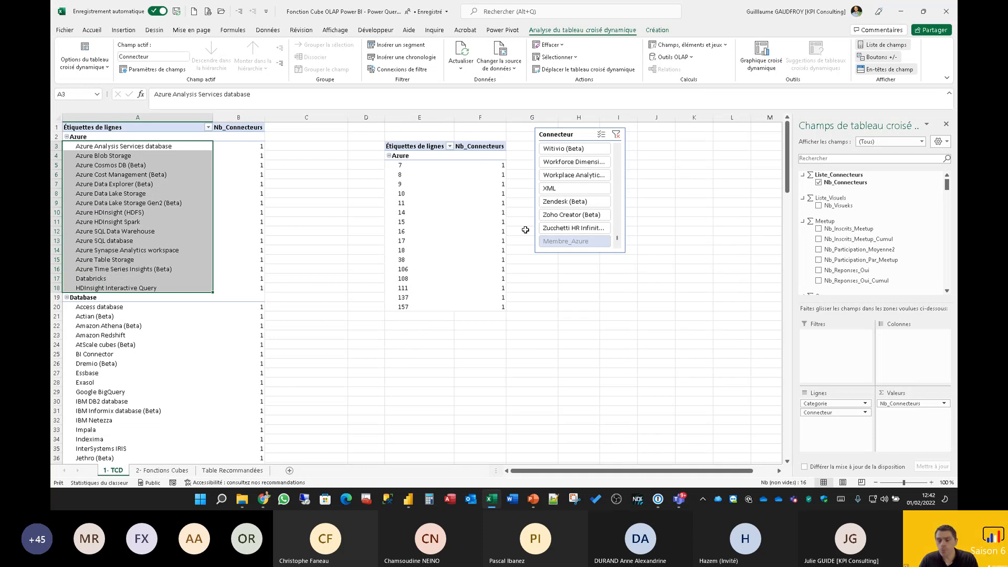
pyautogui.click(675, 58)
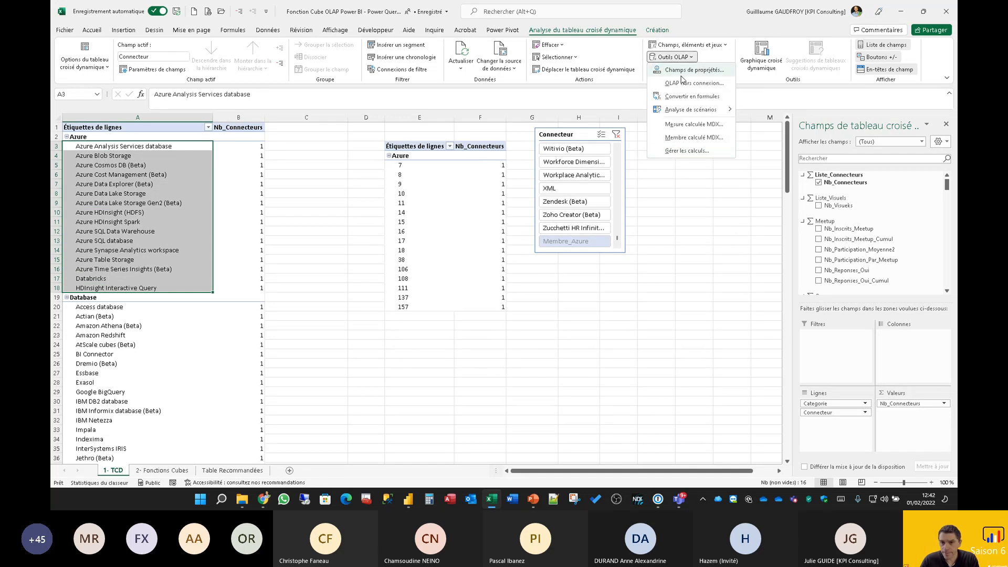
pyautogui.click(672, 156)
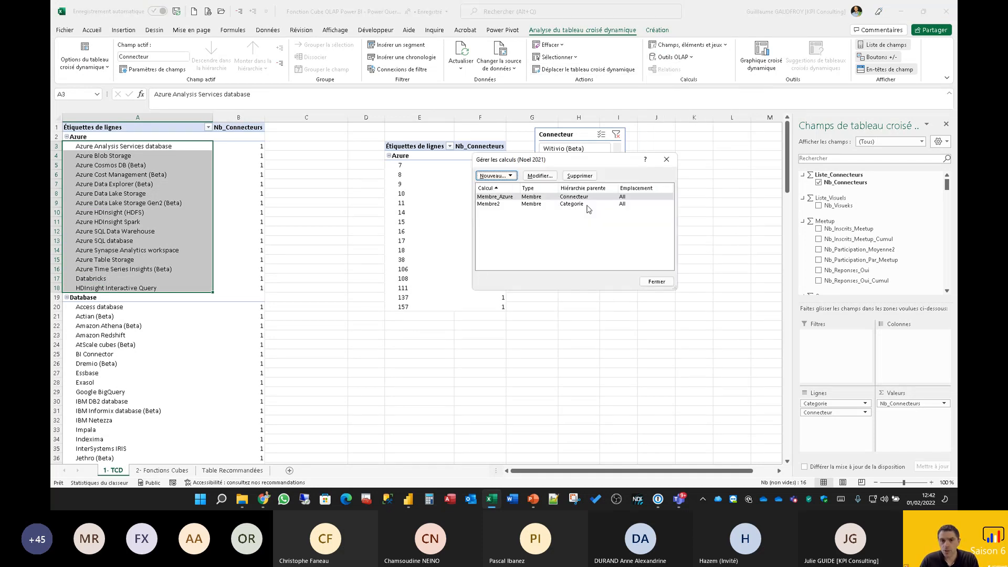
pyautogui.click(514, 199)
pyautogui.click(538, 176)
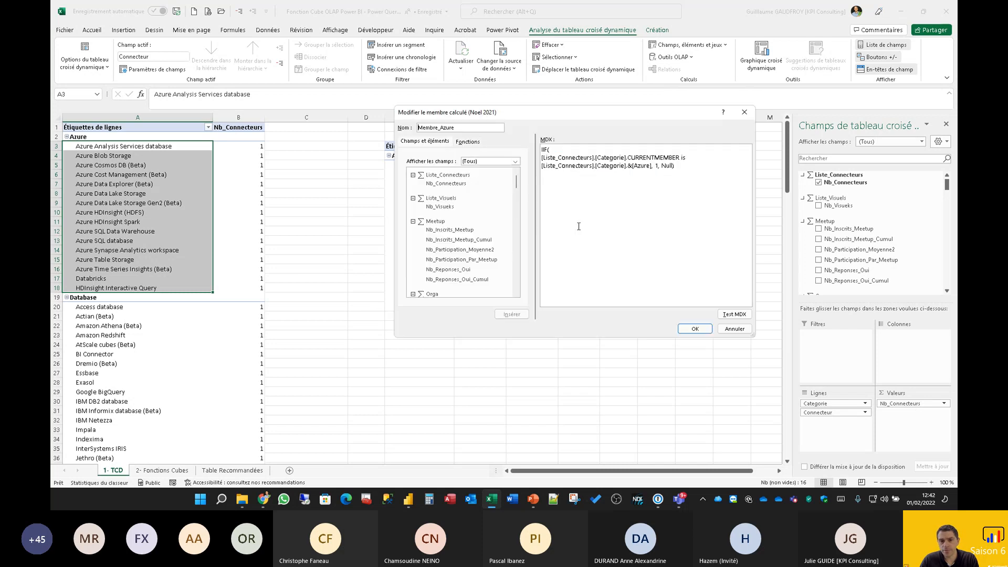
pyautogui.moveTo(670, 171); pyautogui.dragTo(542, 149)
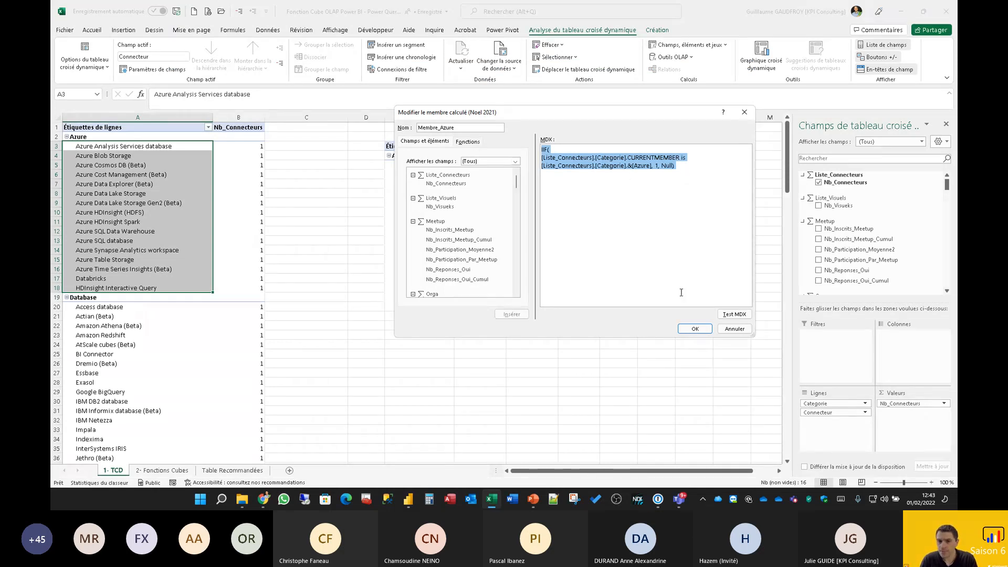
pyautogui.click(695, 329)
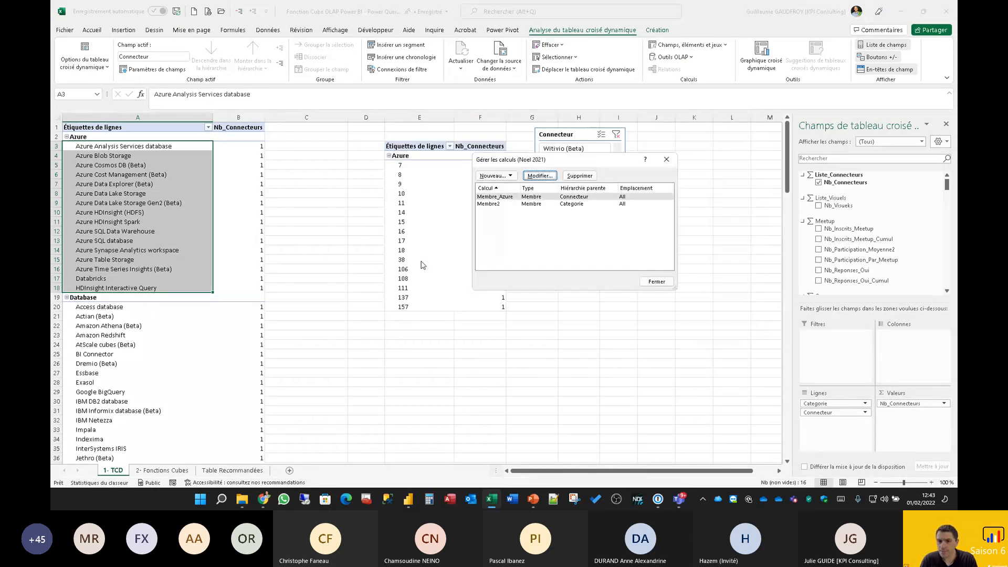
pyautogui.click(656, 282)
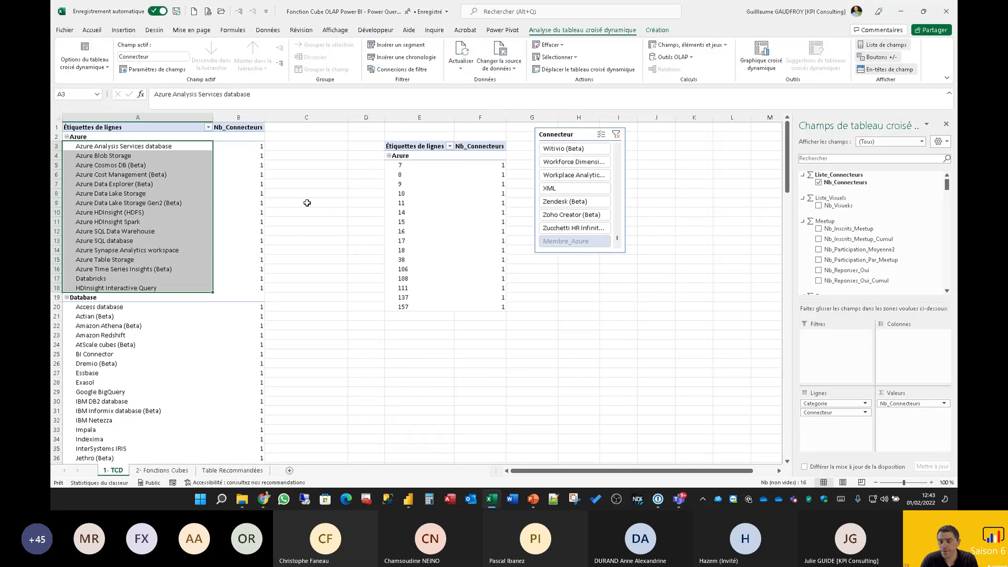
# Collapse all tables in the second PivotTable's field list and expand the fields of the Liste_Connecteurs table.
pyautogui.click(462, 184)
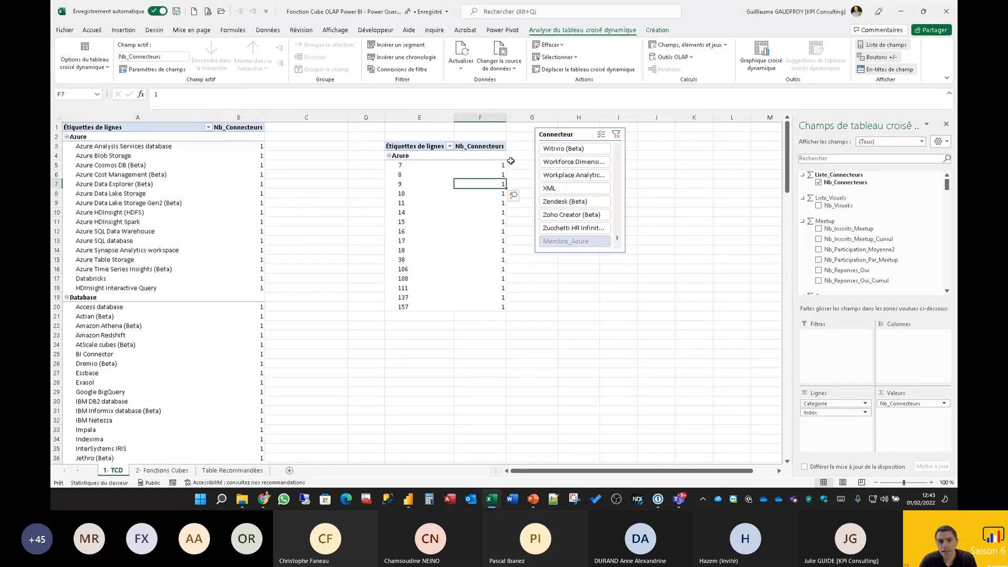
pyautogui.click(446, 190)
pyautogui.click(489, 212)
pyautogui.click(467, 241)
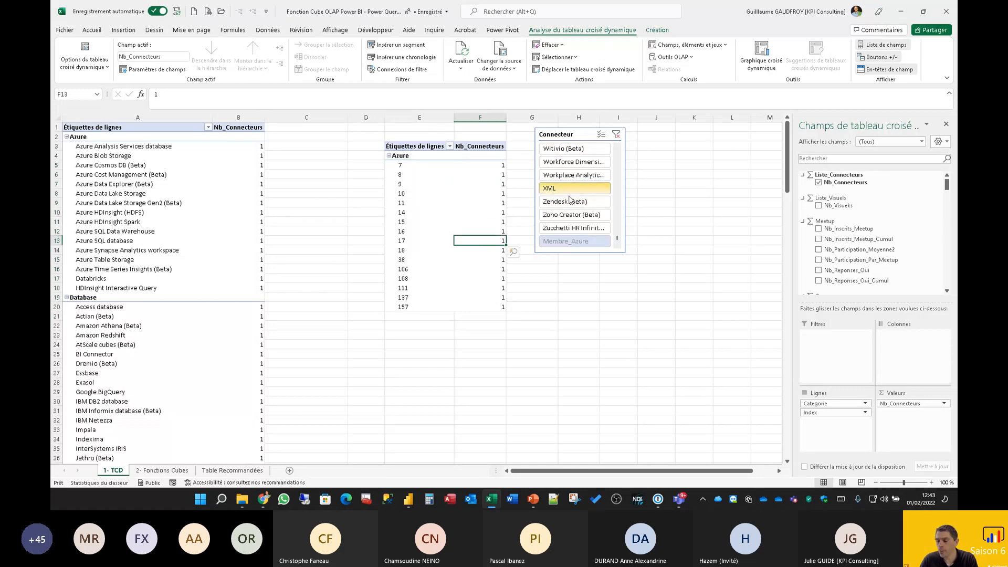
pyautogui.click(491, 184)
pyautogui.click(802, 174)
pyautogui.click(803, 189)
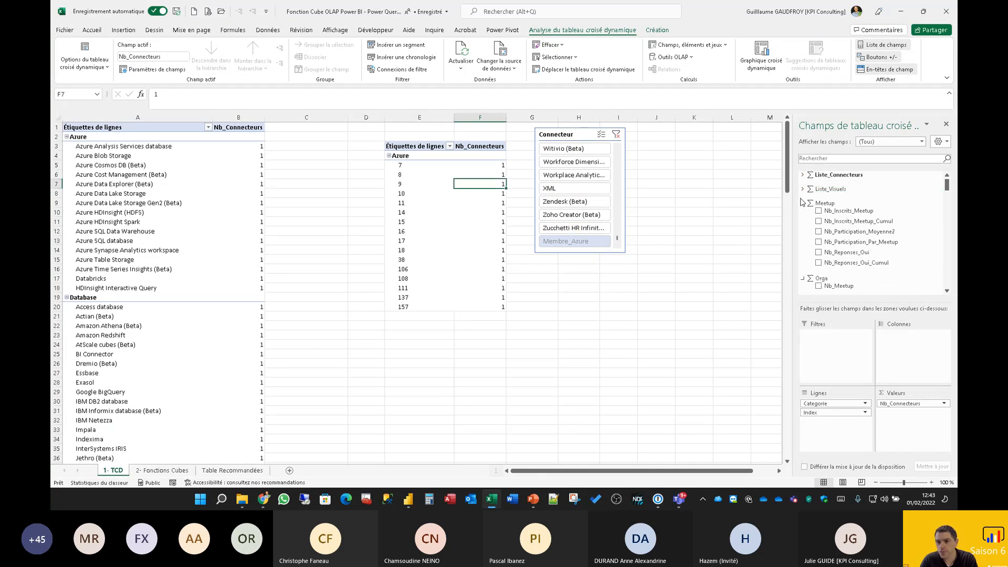
pyautogui.click(940, 142)
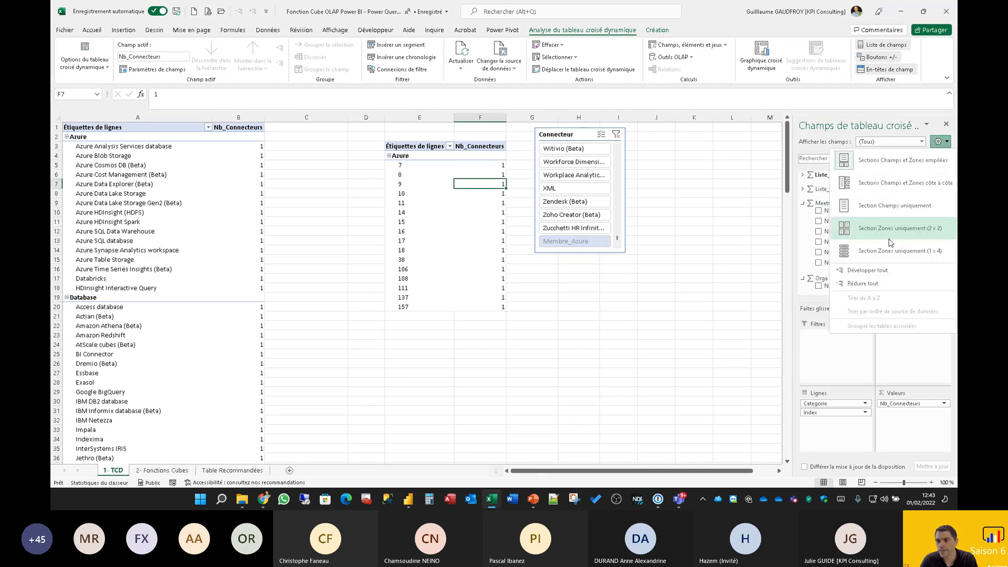
pyautogui.click(875, 286)
pyautogui.click(803, 274)
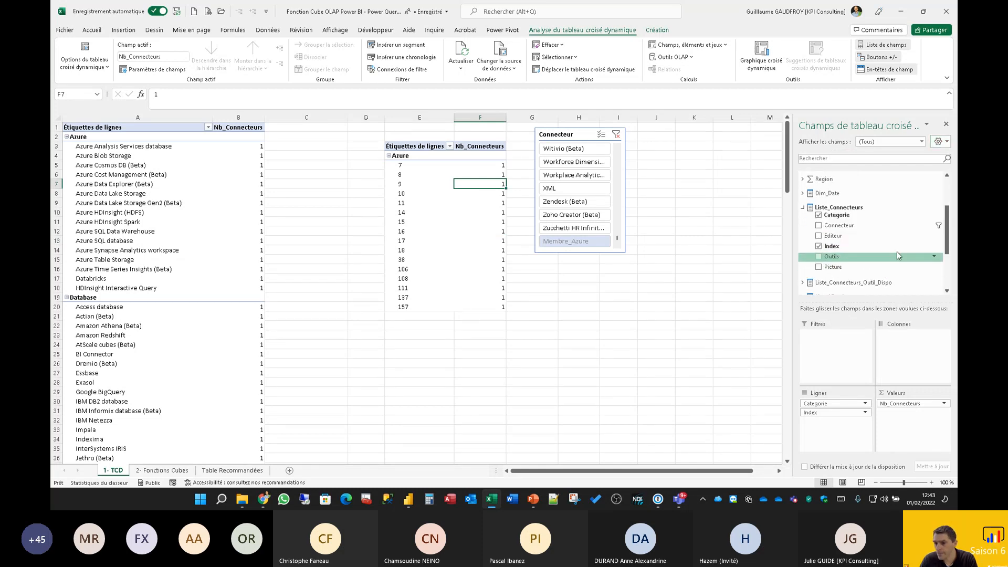
# Review the Connecteur filter items down to Membre_Azure, cancel the filter, and examine the second PivotTable's Nb_Connecteurs values.
pyautogui.click(934, 226)
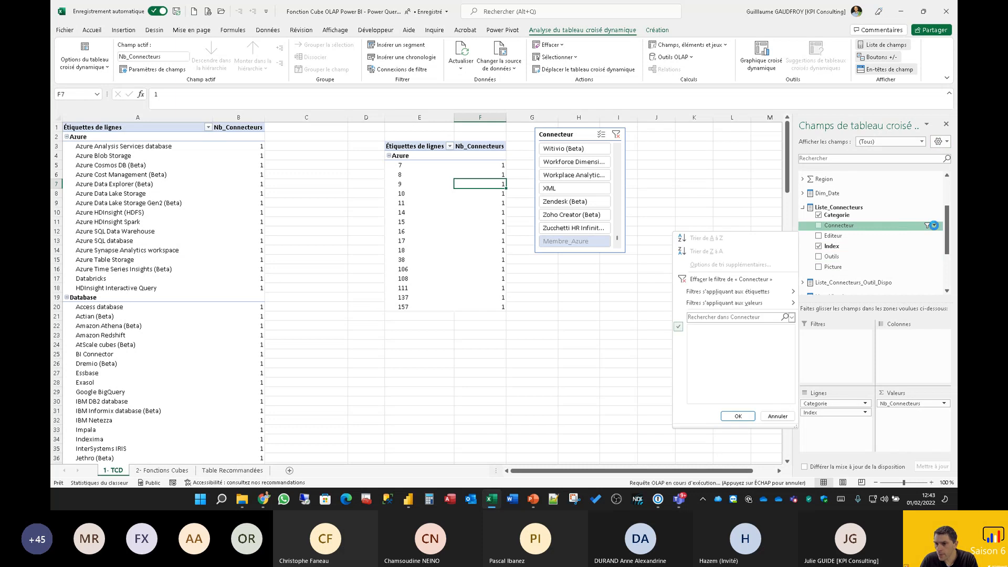
pyautogui.moveTo(791, 335); pyautogui.dragTo(790, 389)
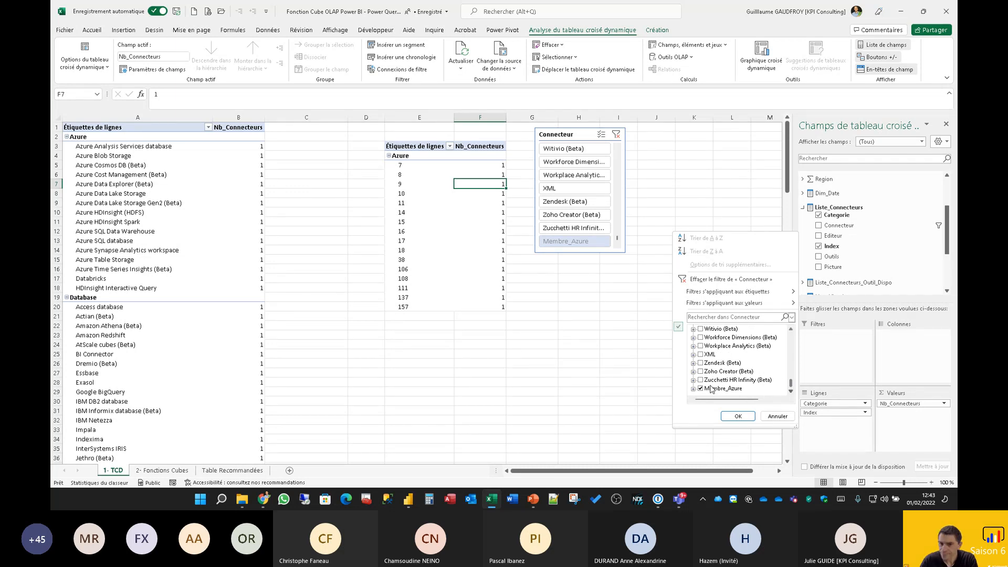
pyautogui.click(781, 417)
pyautogui.moveTo(486, 164); pyautogui.dragTo(491, 305)
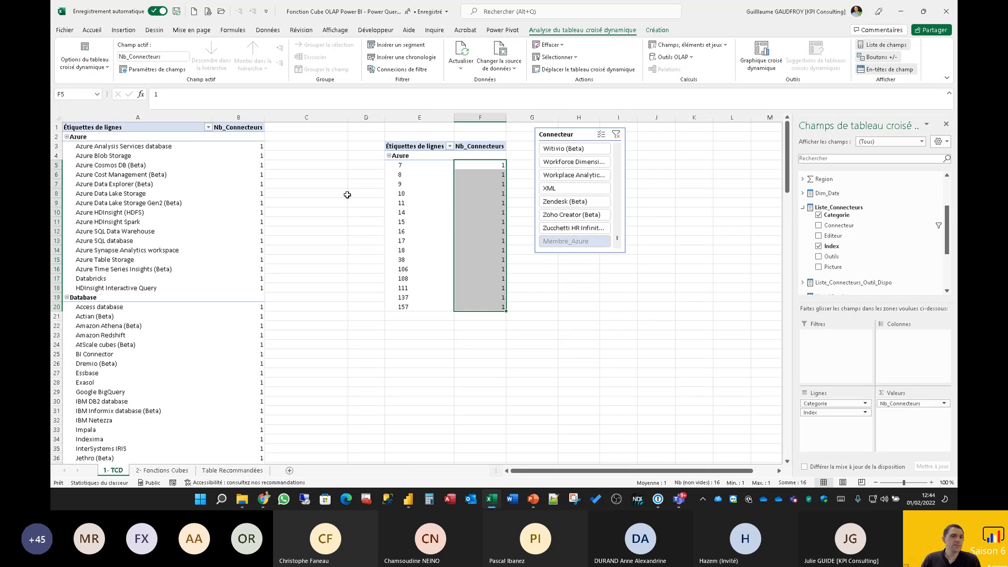
pyautogui.click(314, 198)
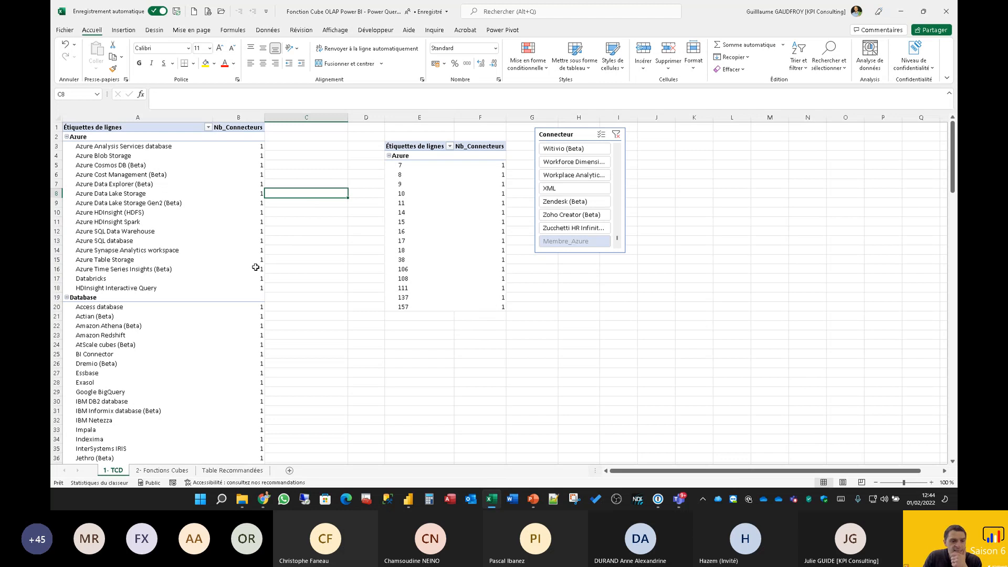
pyautogui.moveTo(251, 280)
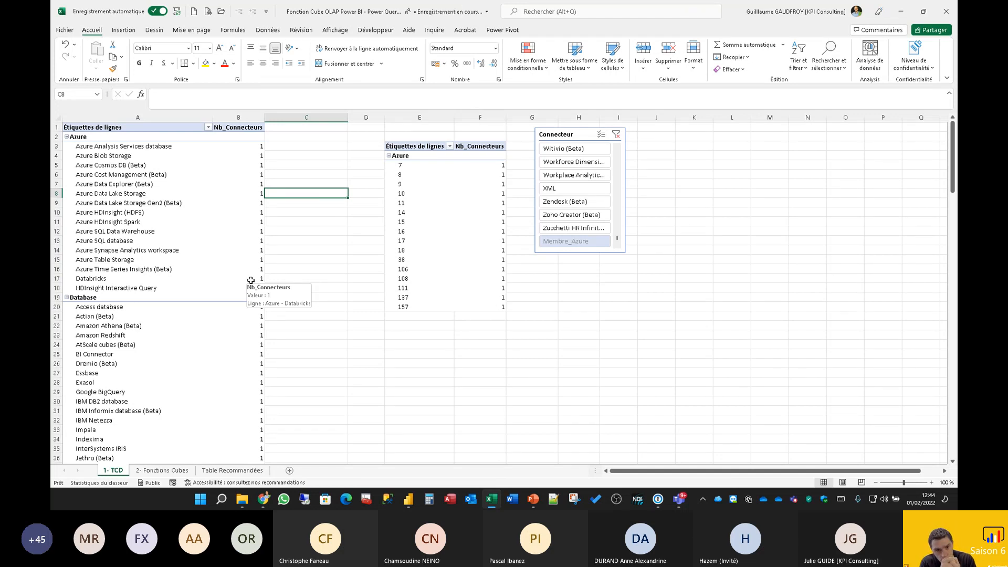
pyautogui.moveTo(212, 385)
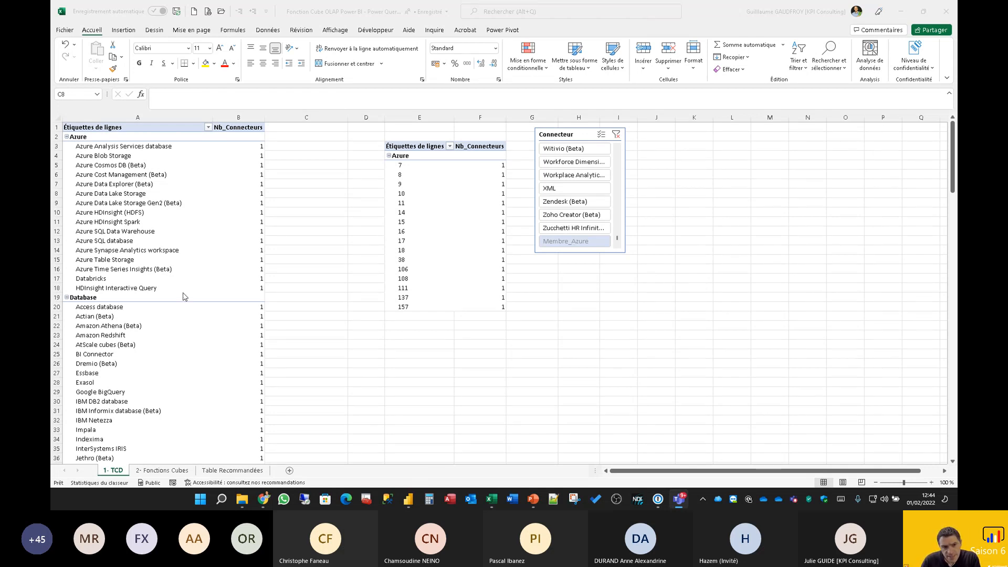
# Create a copy of the 1- TCD sheet and place it before the 2- Fonctions Cubes sheet.
pyautogui.click(173, 257)
pyautogui.rightClick(123, 471)
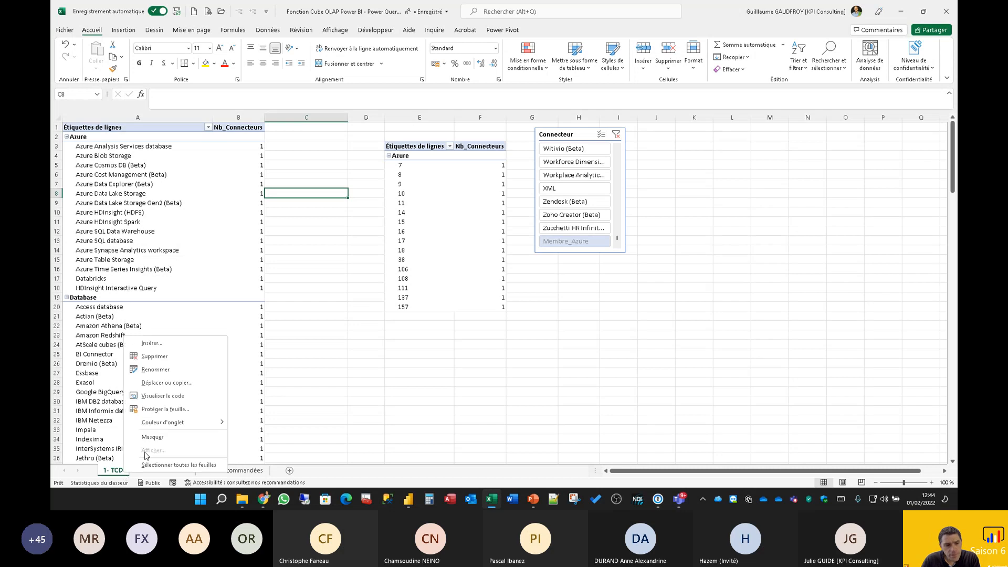
pyautogui.click(181, 383)
pyautogui.click(136, 387)
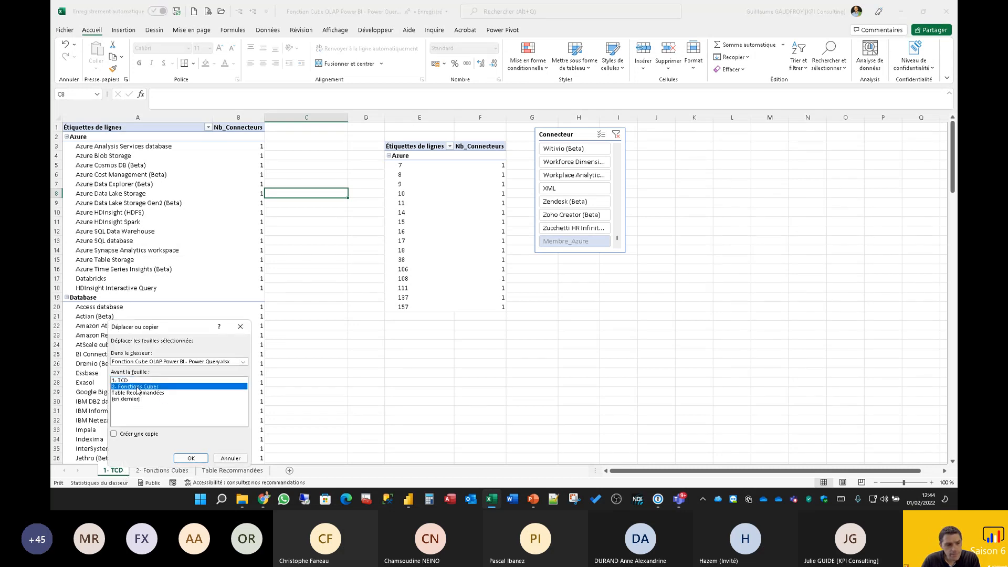
pyautogui.click(191, 458)
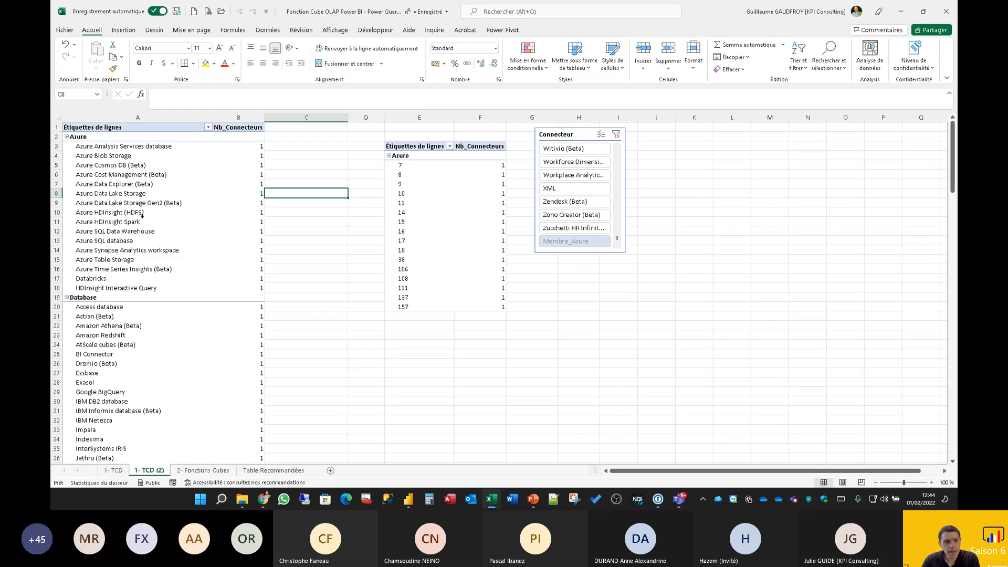
# Convert the connectors PivotTable in columns A and B of the copied sheet into cube formulas.
pyautogui.click(136, 218)
pyautogui.click(221, 178)
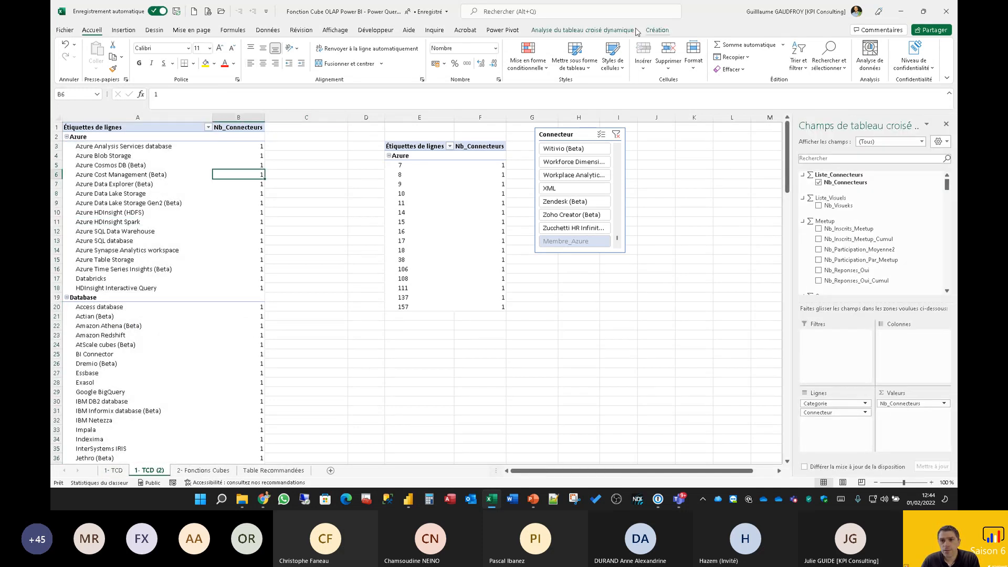
pyautogui.click(577, 33)
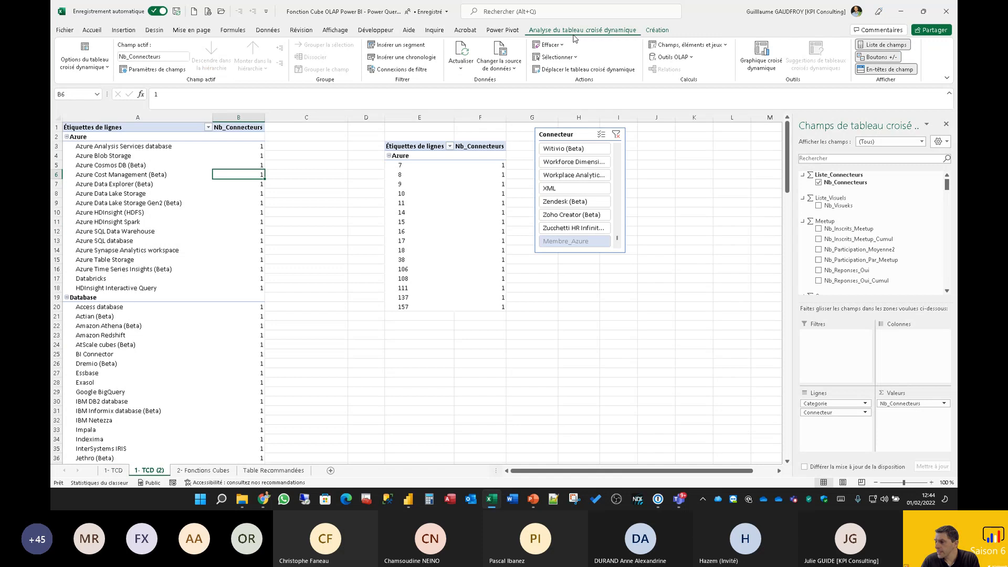
pyautogui.click(689, 57)
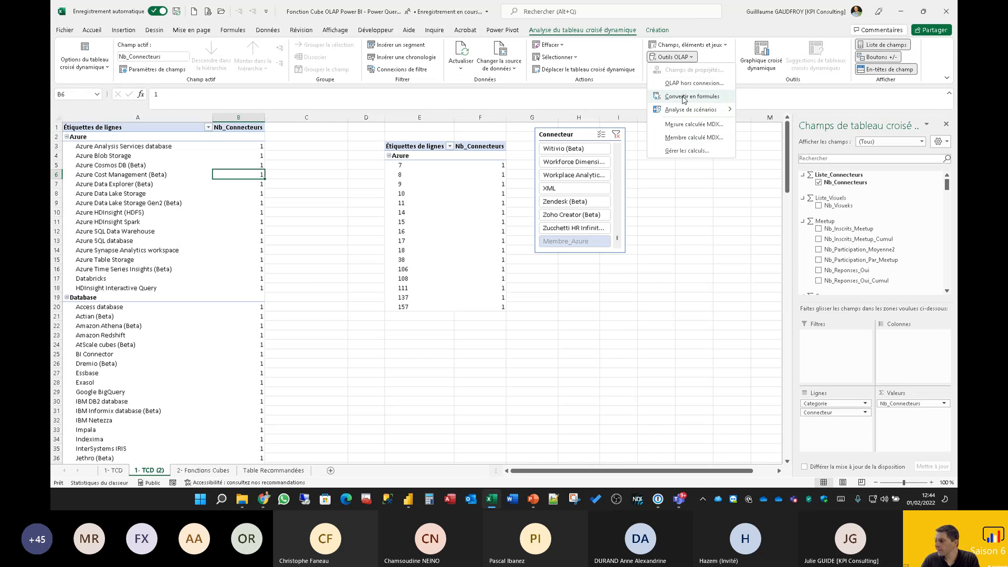
pyautogui.click(684, 98)
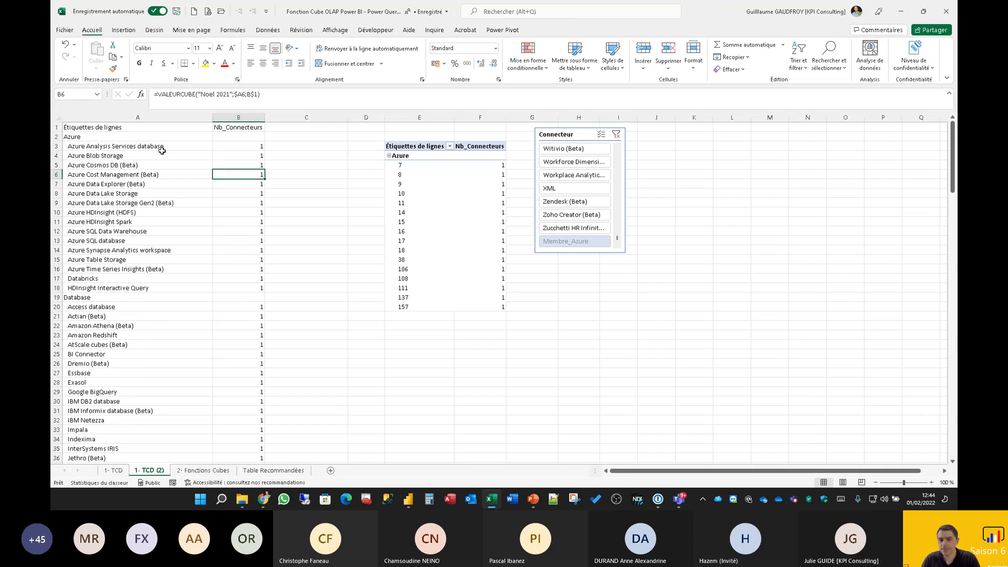
# Examine the cube formulas in A3 and B3, and those in I13 and K13 on the 2- Fonctions Cubes sheet.
pyautogui.click(162, 150)
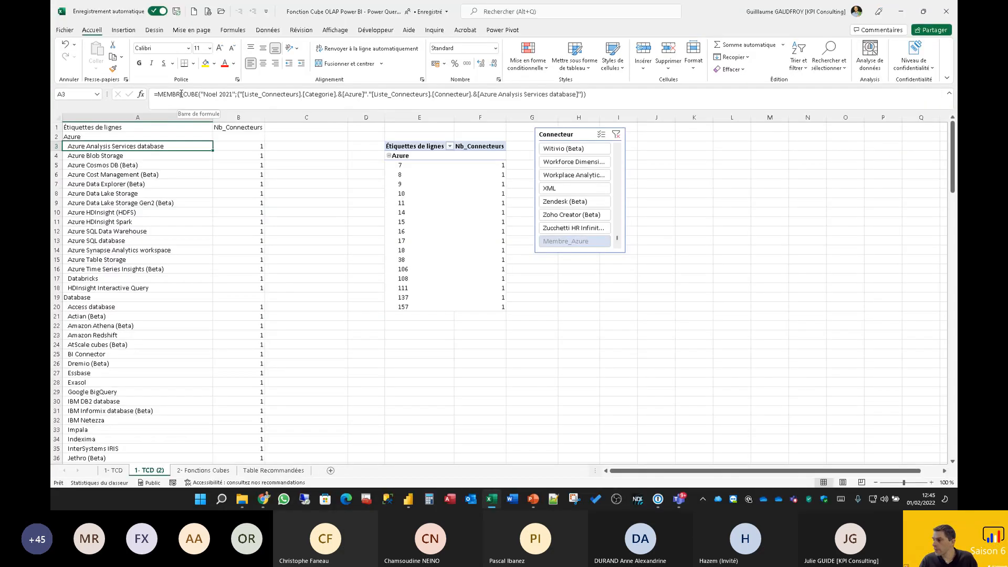
pyautogui.click(247, 146)
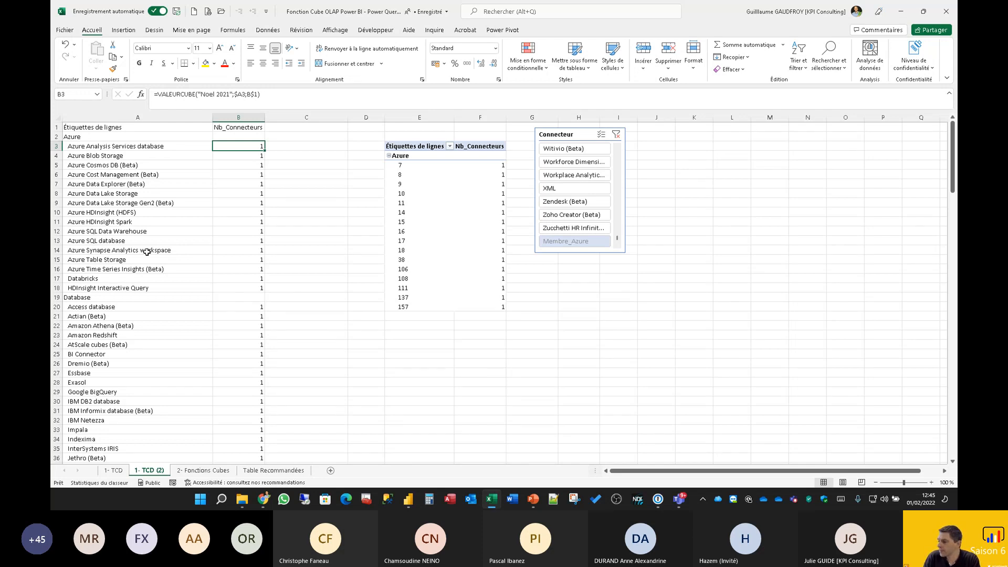
pyautogui.click(189, 472)
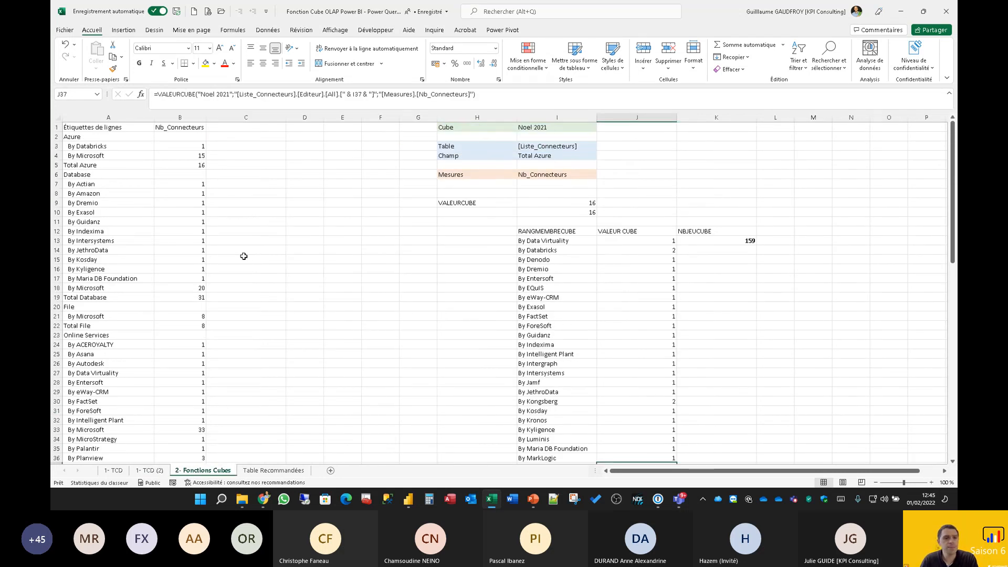
pyautogui.click(561, 243)
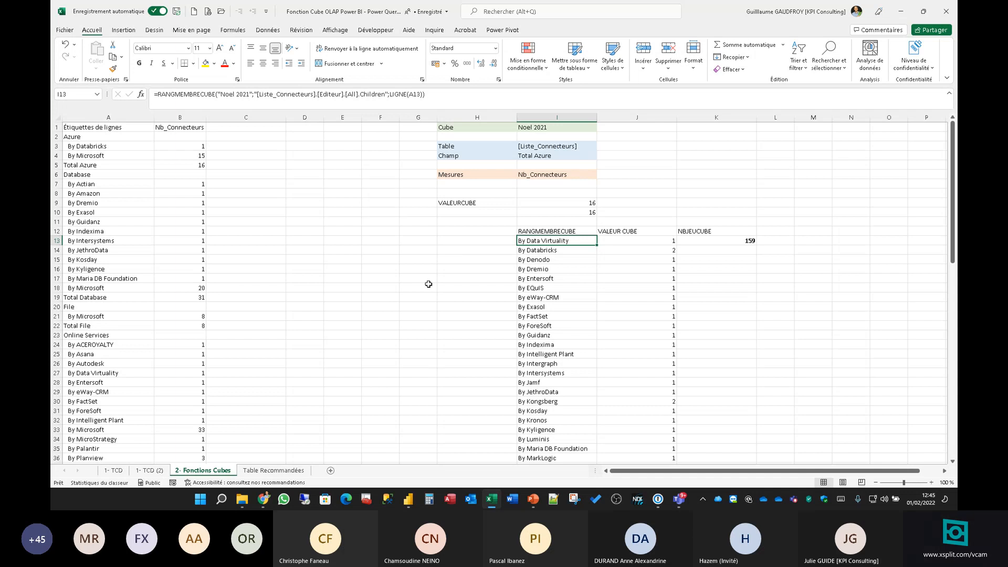
pyautogui.click(731, 243)
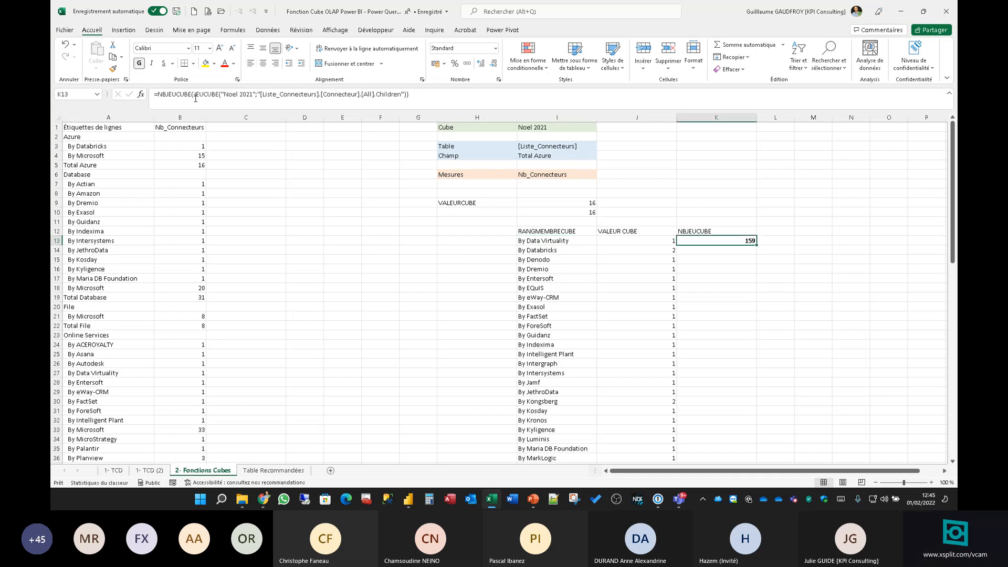
pyautogui.moveTo(158, 96); pyautogui.dragTo(193, 95)
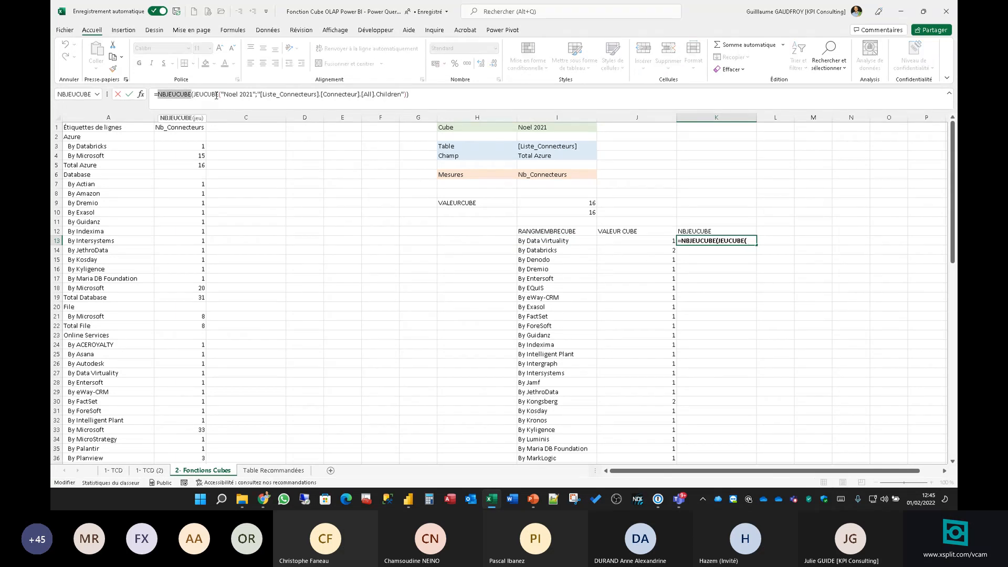
pyautogui.click(473, 241)
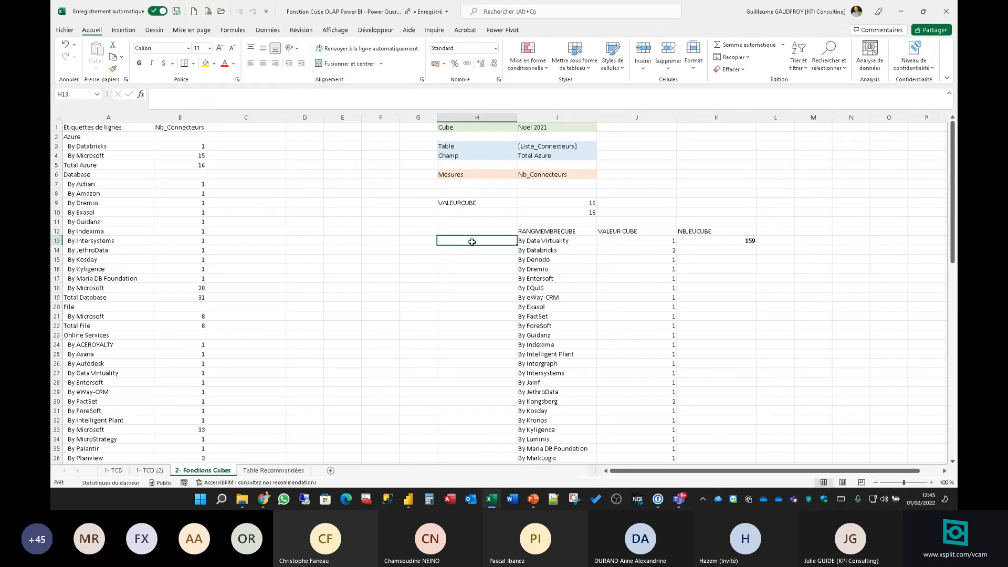
# Start a RANGMEMBRECUBE formula in H13 that uses the Noel 2021 connection.
pyautogui.click(536, 241)
pyautogui.click(490, 242)
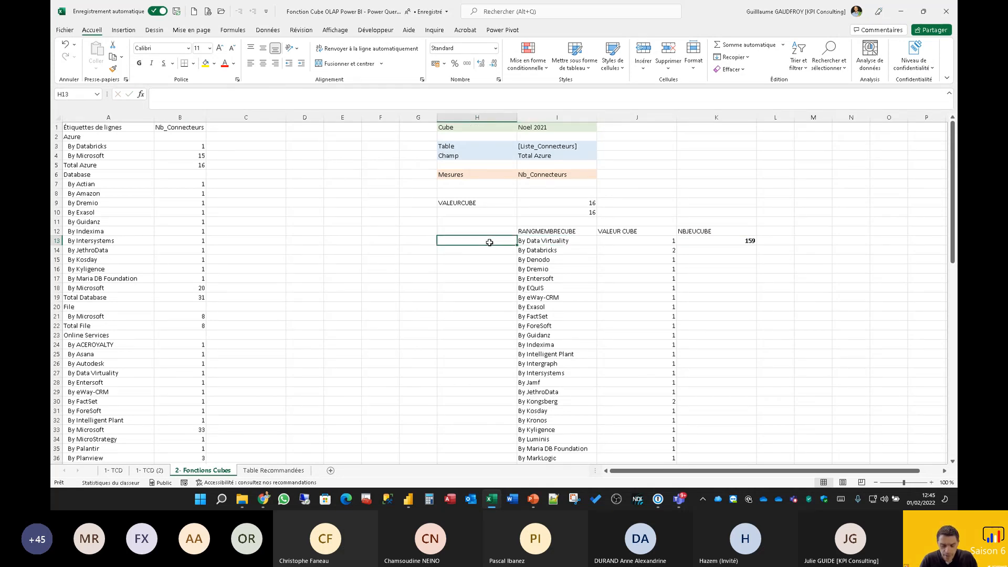
pyautogui.write('=ran')
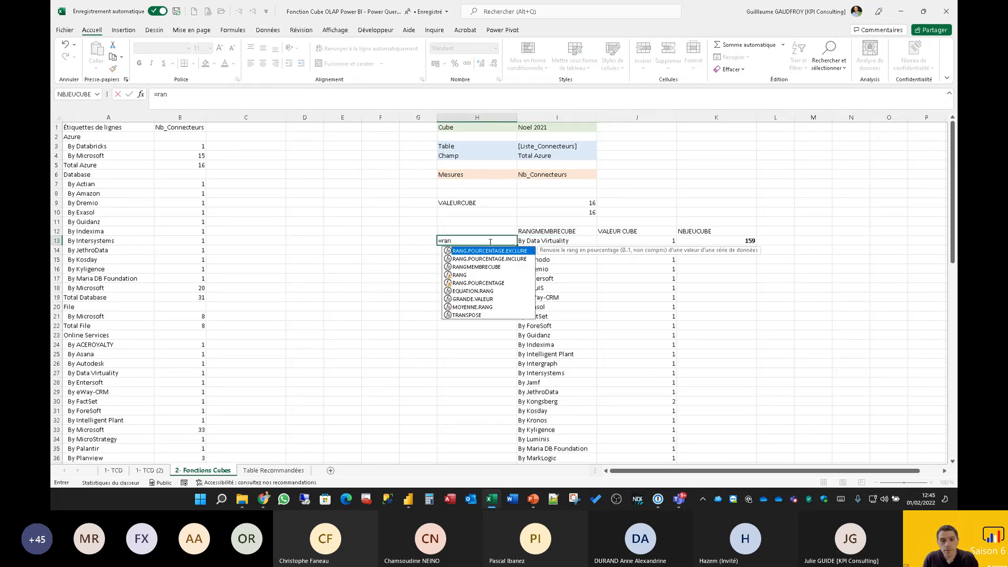
pyautogui.press('Down')
pyautogui.press('Down')
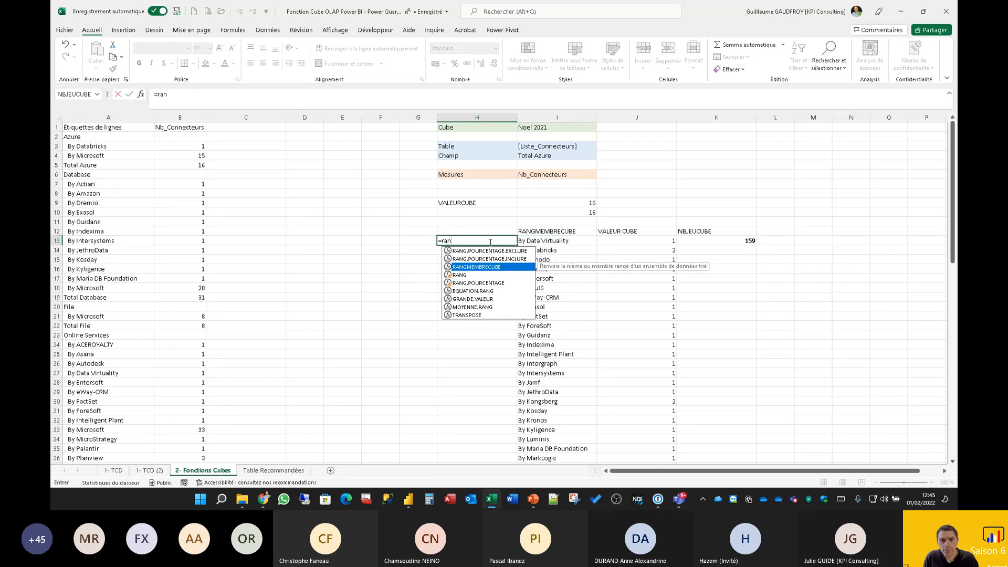
pyautogui.press('Tab')
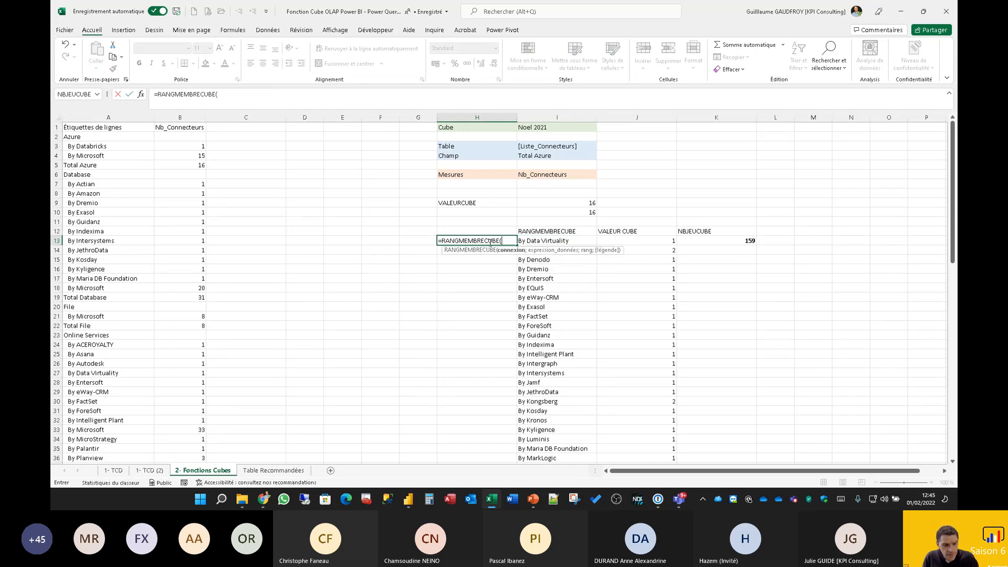
pyautogui.write('"')
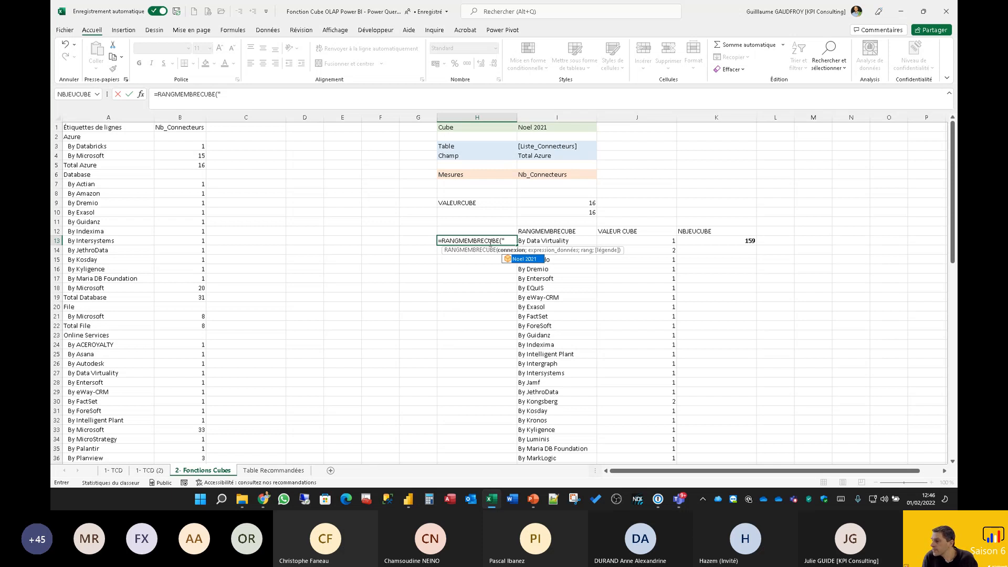
pyautogui.press('Tab')
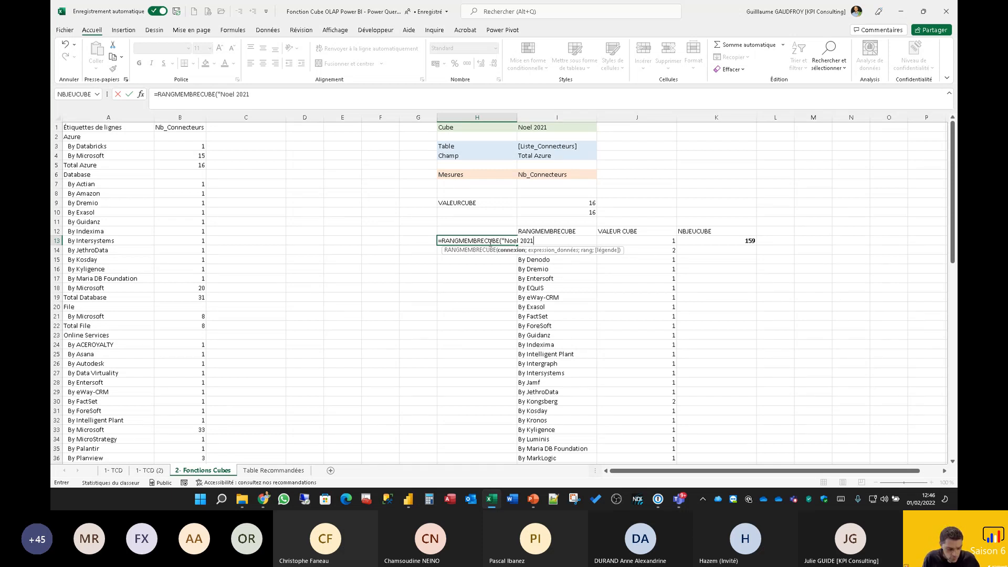
# Try [Liste_Connecteurs].[Editeur].[All] as the set expression of the H13 formula, and abandon the entry.
pyautogui.write('";"')
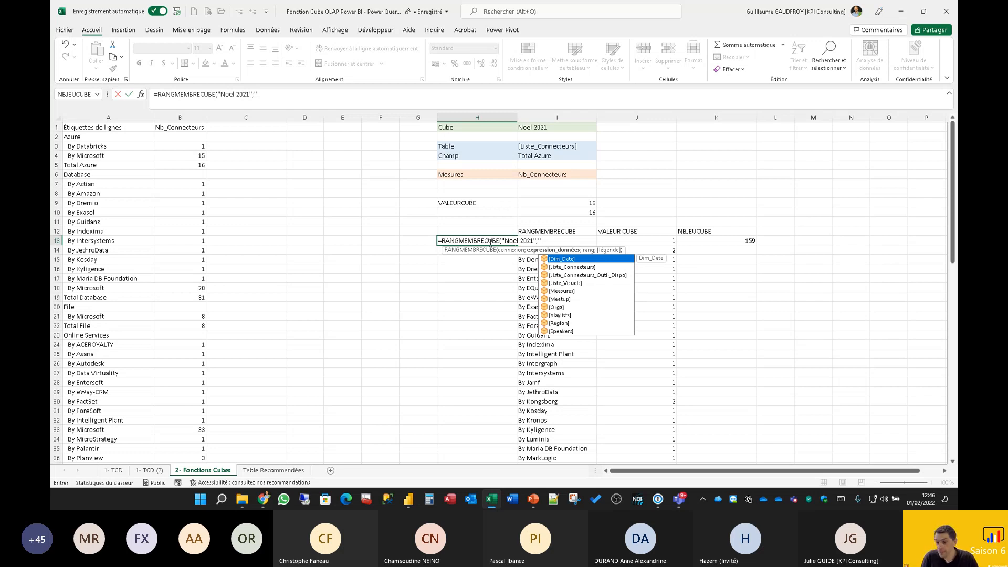
pyautogui.press('Down')
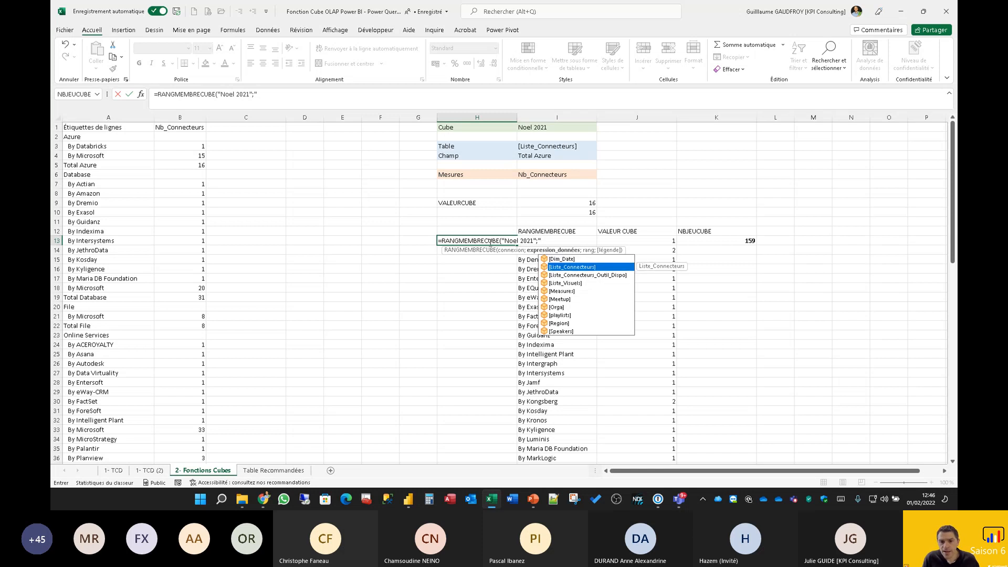
pyautogui.press('Tab')
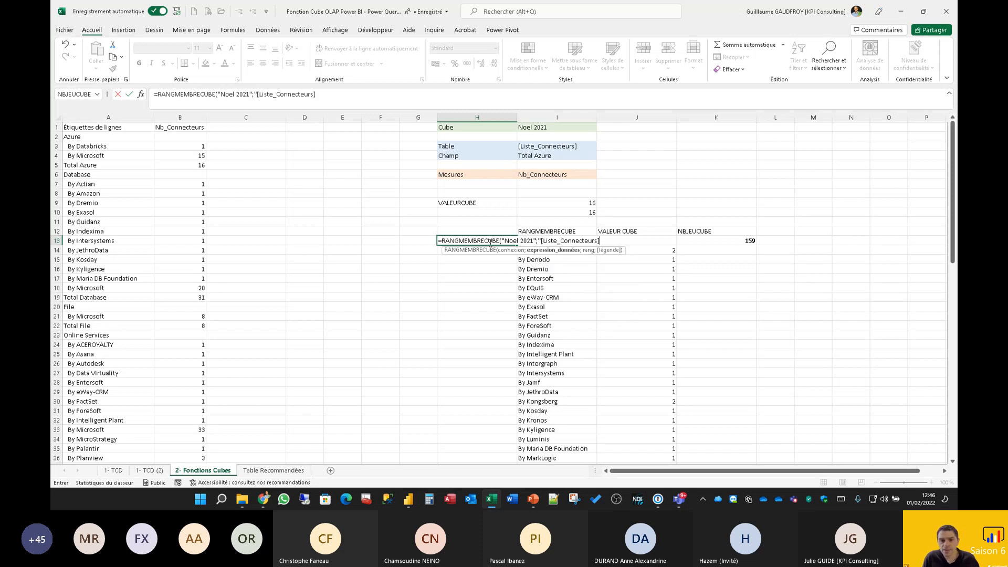
pyautogui.write('.')
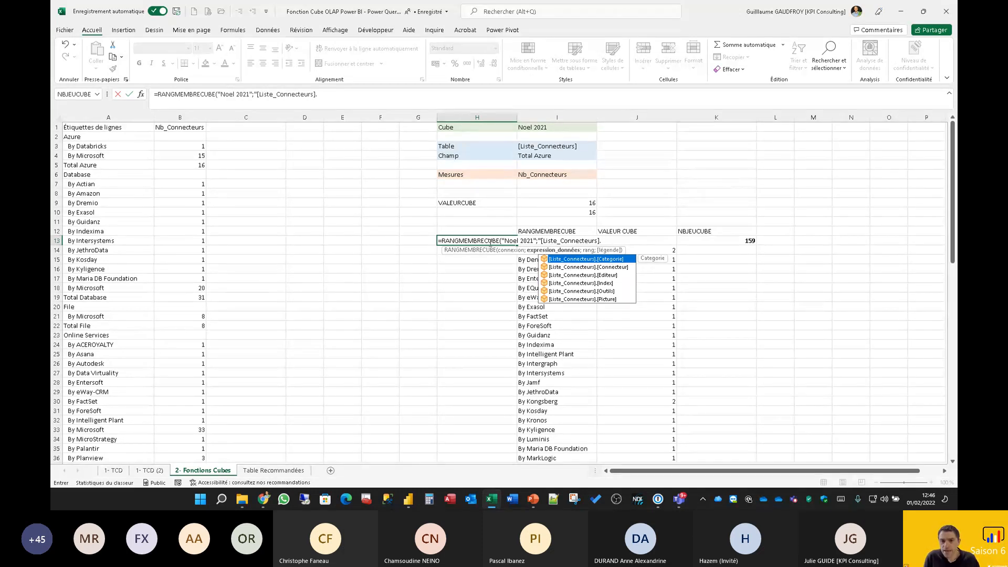
pyautogui.press('Down')
pyautogui.press('Down')
pyautogui.press('Tab')
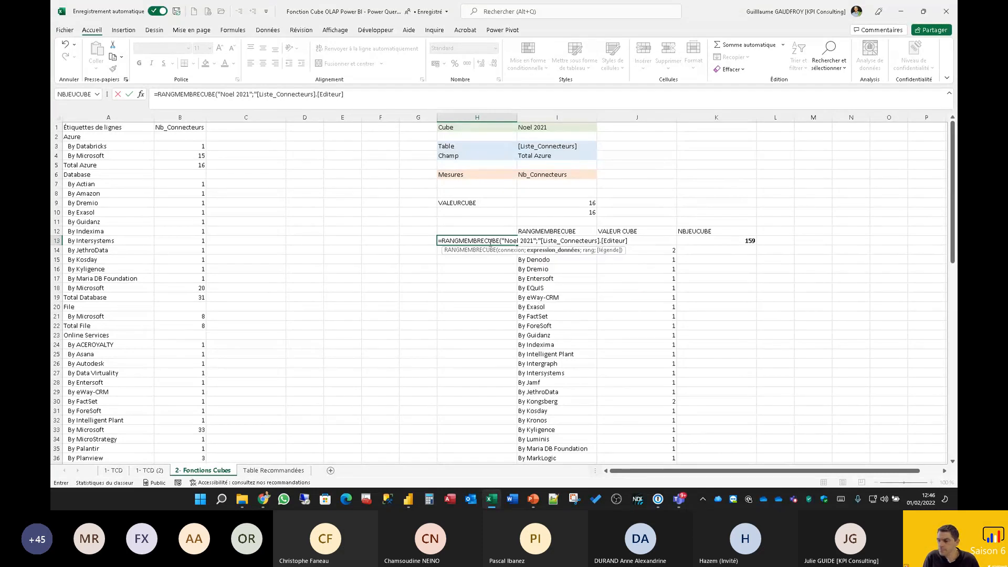
pyautogui.write('.')
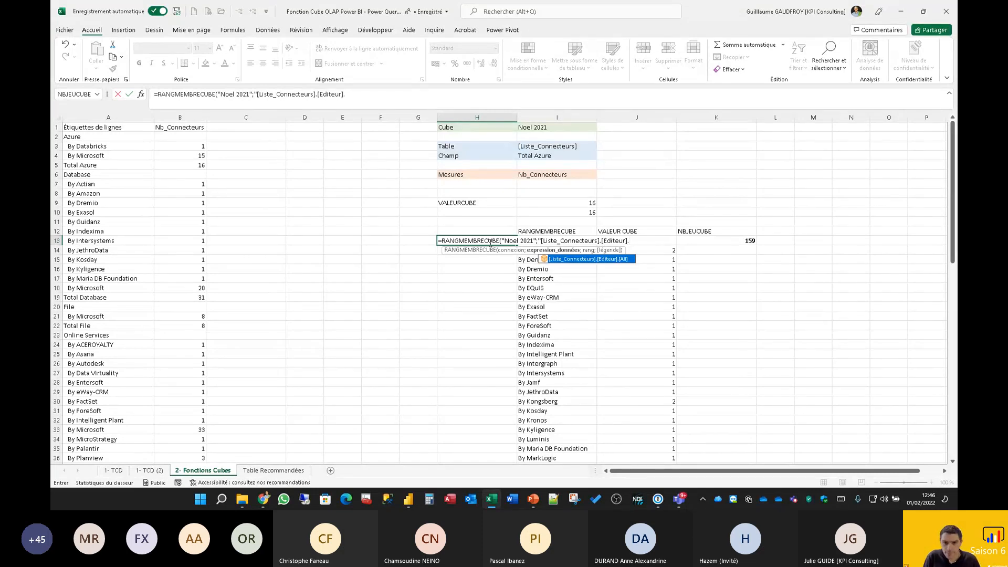
pyautogui.press('Tab')
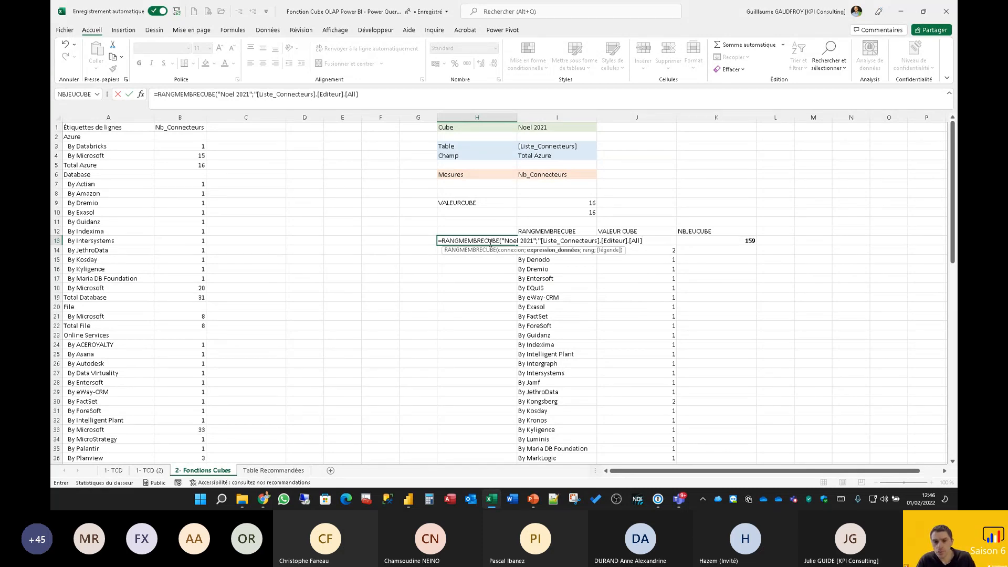
pyautogui.press('Escape')
# Examine the .Children part of the RANGMEMBRECUBE formula in I13, leaving the formula as it is.
pyautogui.click(546, 240)
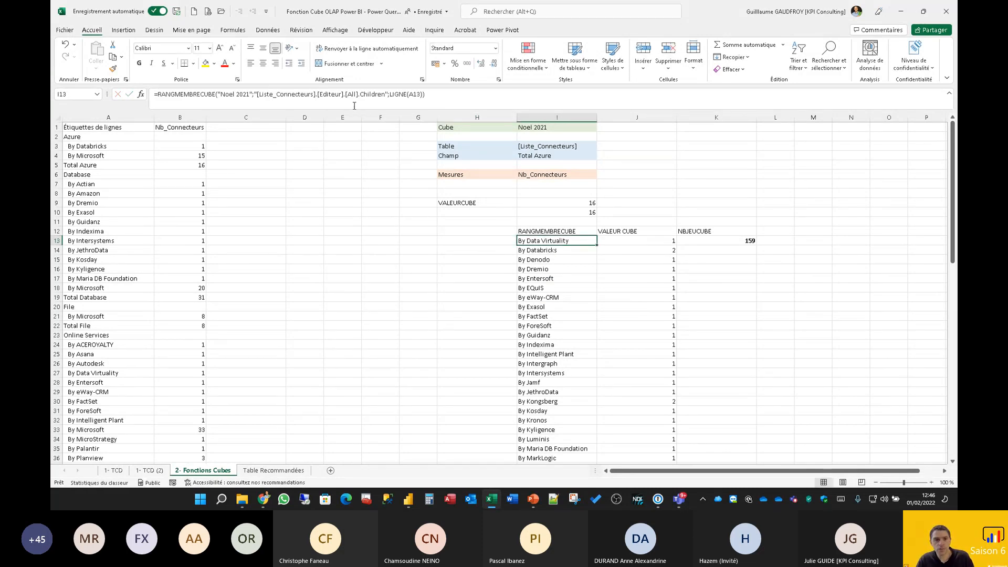
pyautogui.moveTo(386, 94); pyautogui.dragTo(359, 95)
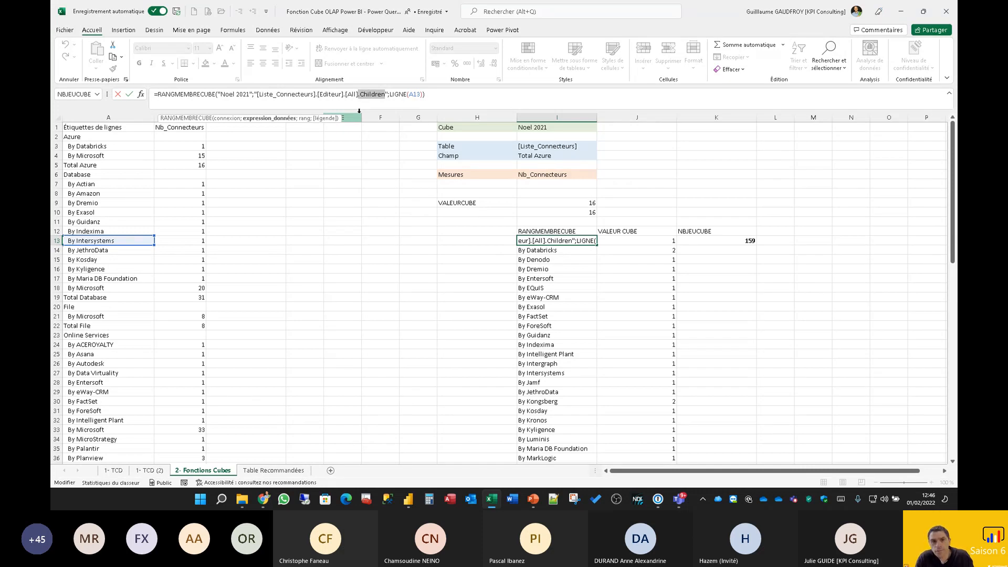
pyautogui.hotkey('ctrl', 'Return')
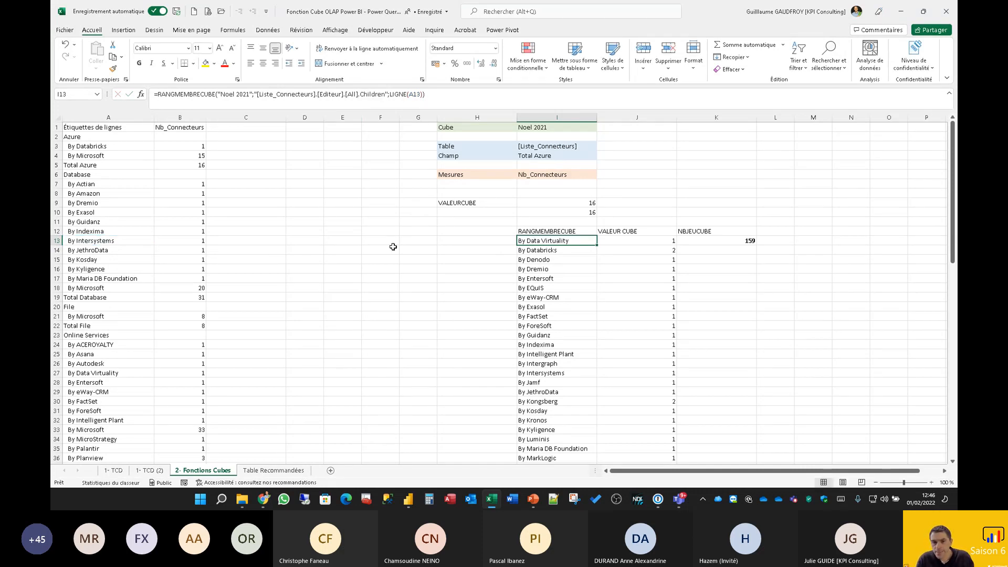
# Compare the LIGNE rank argument across the RANGMEMBRECUBE formulas in I13 to I18.
pyautogui.click(548, 251)
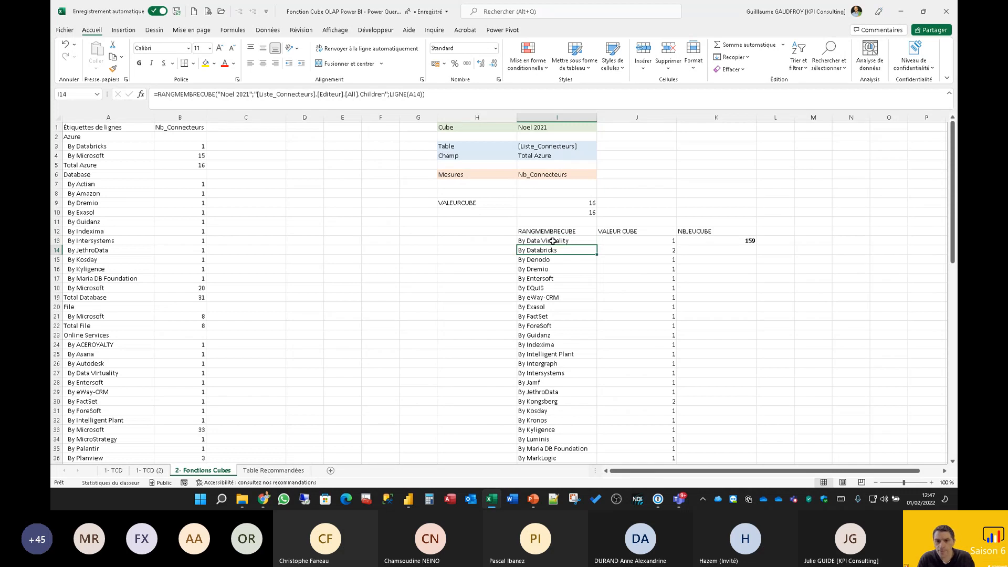
pyautogui.click(552, 261)
pyautogui.click(552, 276)
pyautogui.click(552, 288)
pyautogui.click(552, 270)
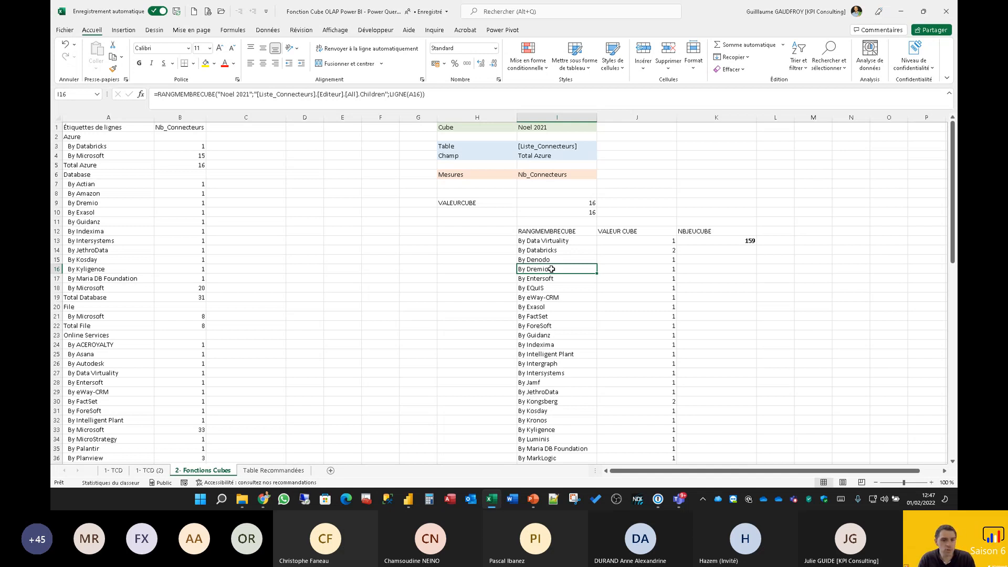
pyautogui.click(554, 287)
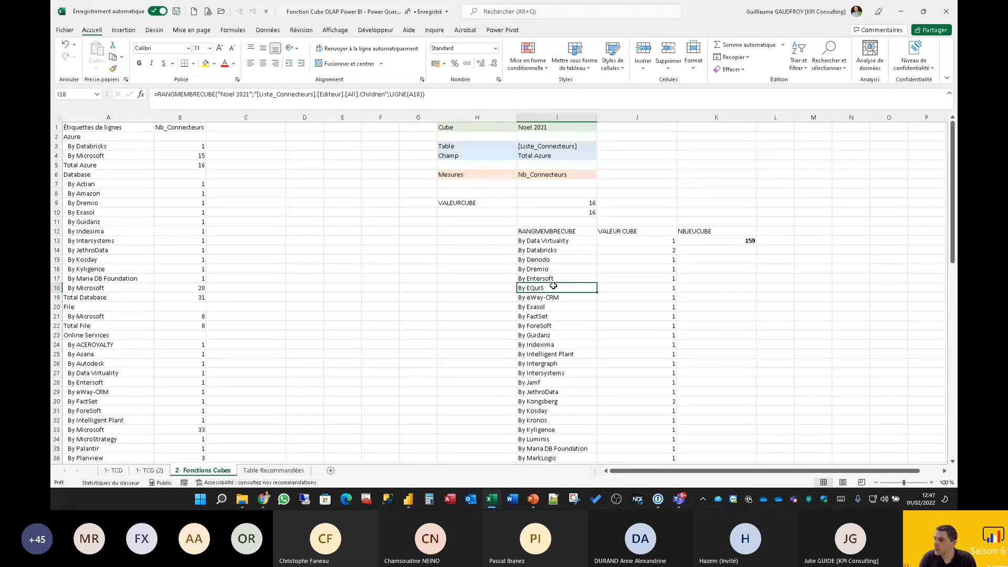
pyautogui.click(536, 241)
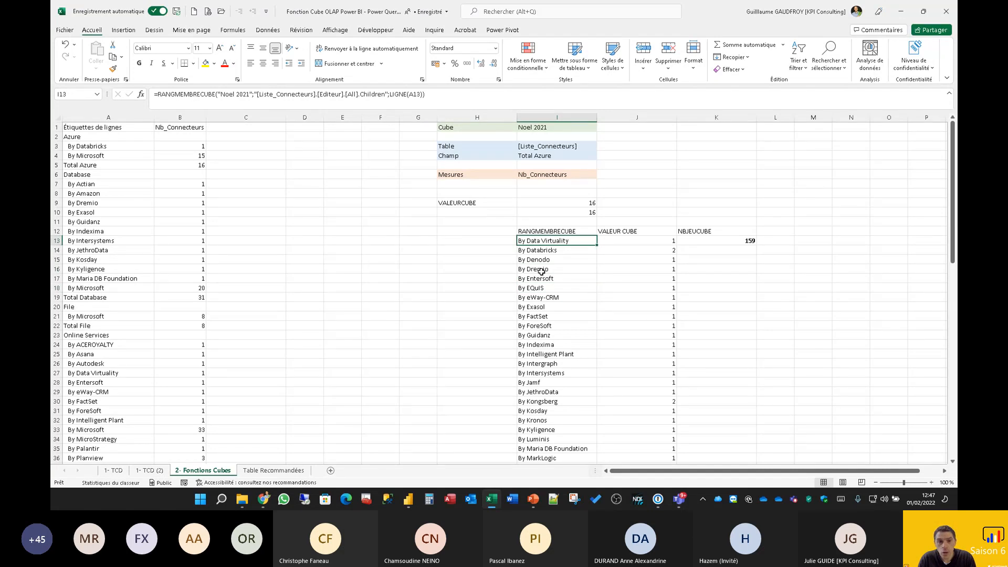
# Clear the VALEUR CUBE cells from J30 to J38.
pyautogui.scroll(-4, 624, 275)
pyautogui.scroll(3, 624, 274)
pyautogui.moveTo(657, 374); pyautogui.dragTo(650, 447)
pyautogui.press('Delete')
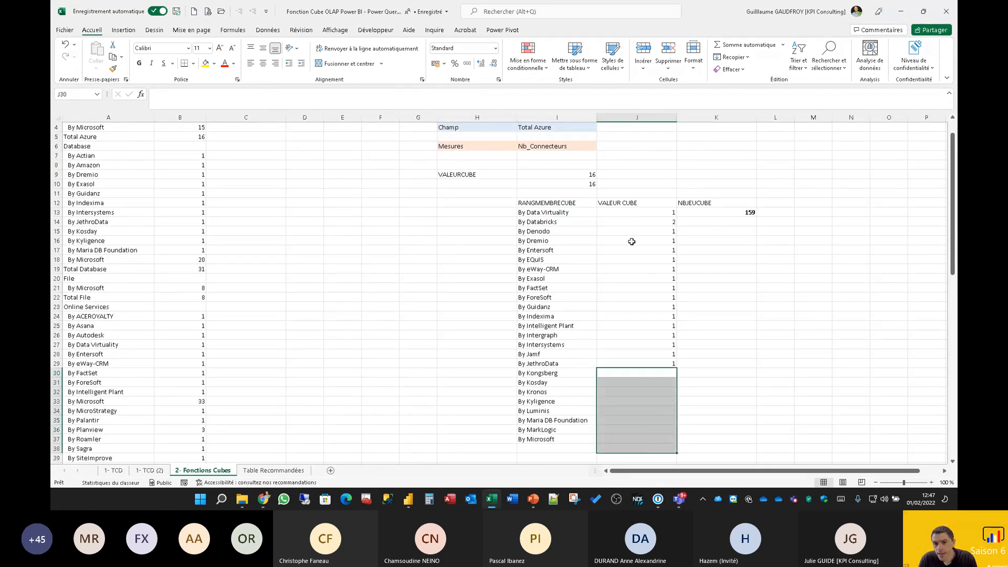
# Review the publisher list in I13:I37 and examine the connection, member and measure arguments of the VALEURCUBE formula in J29.
pyautogui.moveTo(560, 214); pyautogui.dragTo(550, 430)
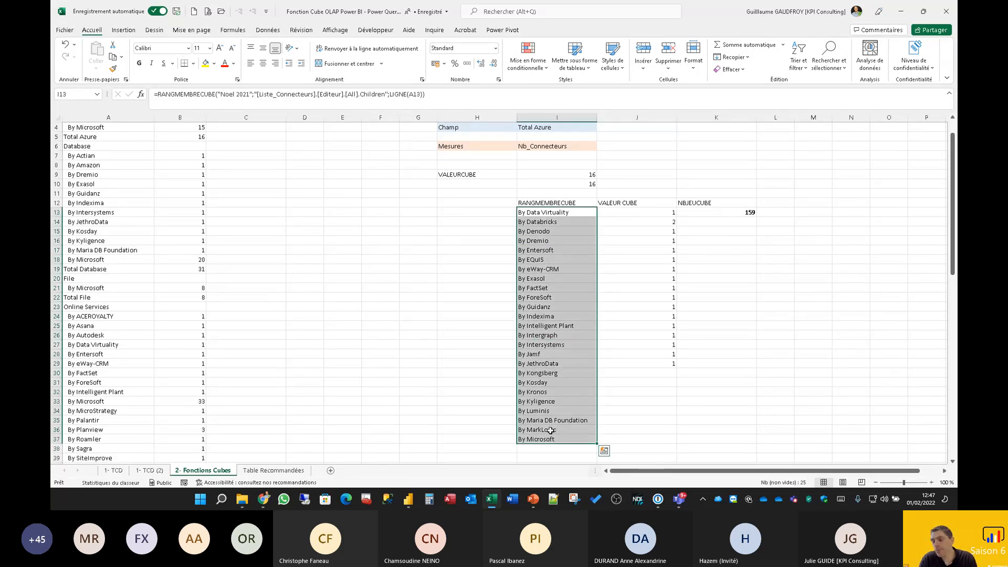
pyautogui.click(649, 362)
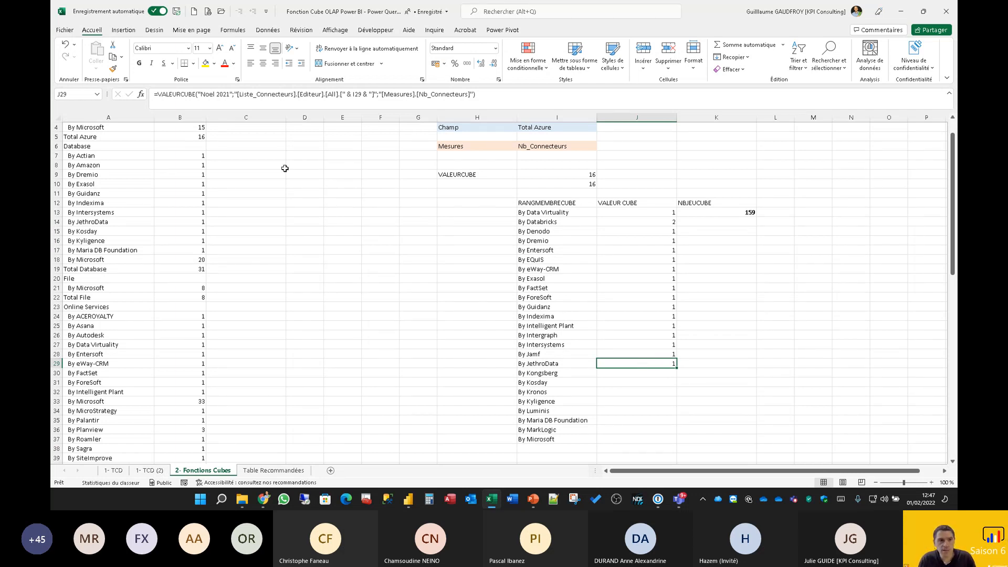
pyautogui.click(194, 93)
pyautogui.doubleClick(193, 92)
pyautogui.moveTo(193, 92); pyautogui.dragTo(234, 94)
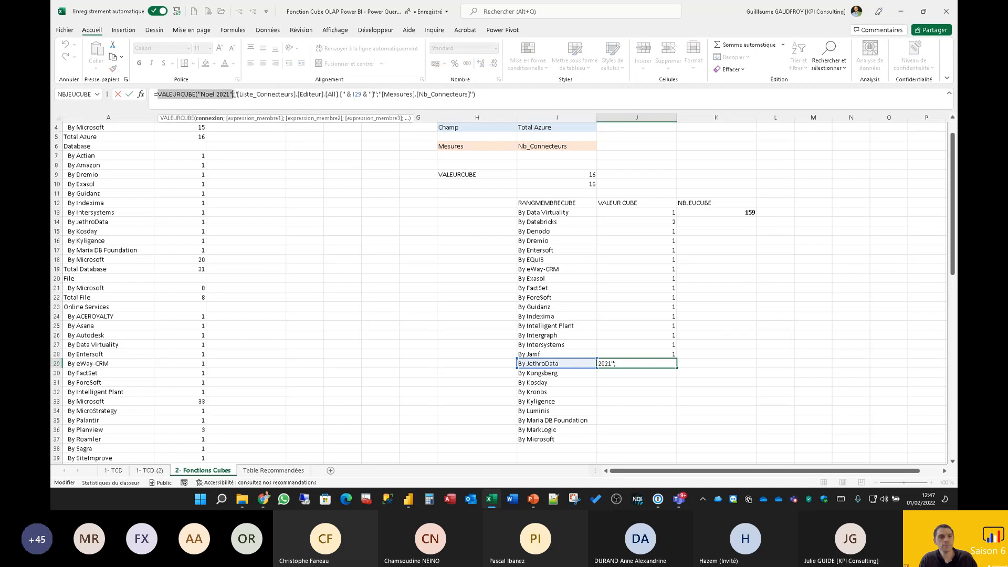
pyautogui.moveTo(239, 94); pyautogui.dragTo(325, 96)
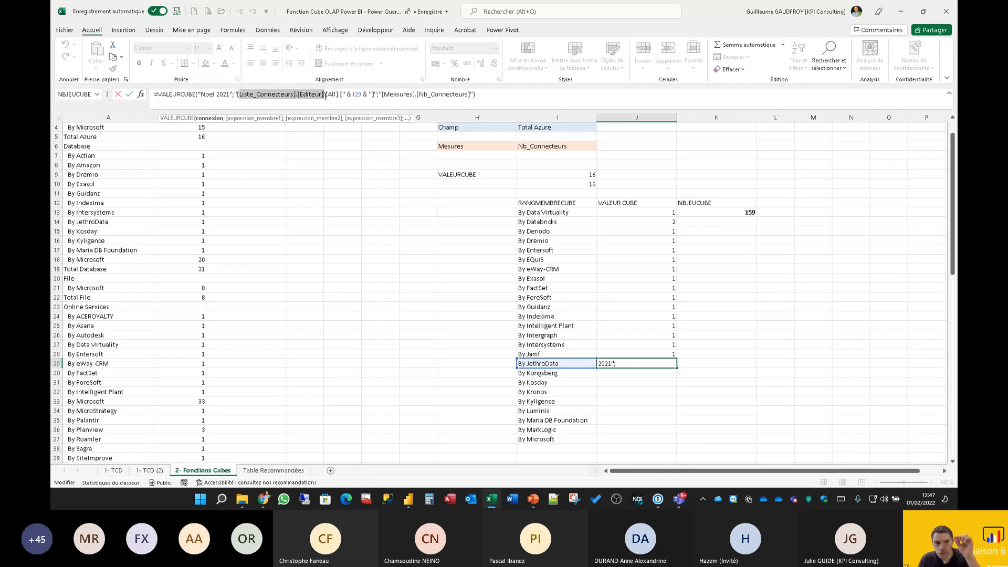
pyautogui.moveTo(326, 96); pyautogui.dragTo(327, 96)
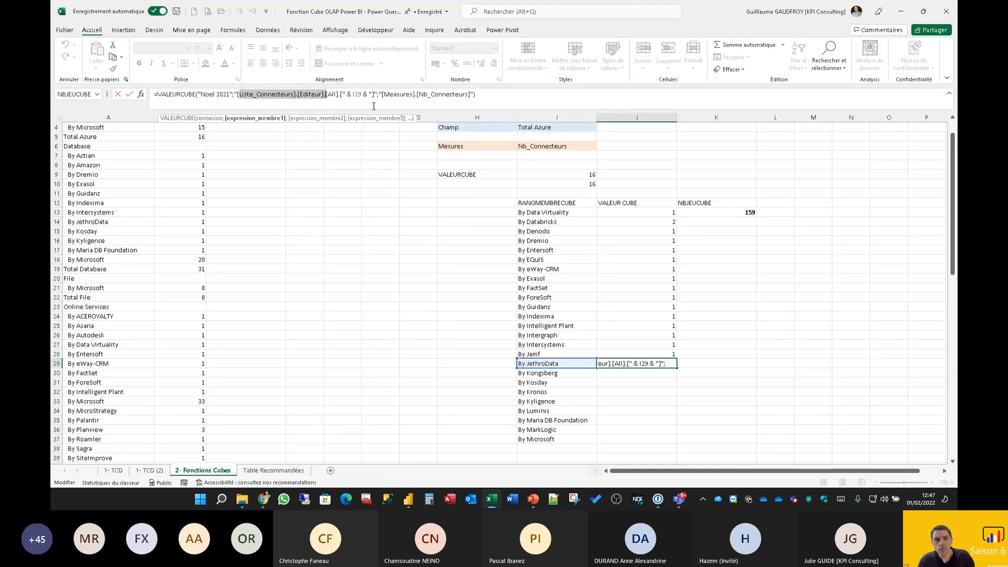
pyautogui.click(385, 94)
pyautogui.moveTo(382, 94); pyautogui.dragTo(483, 89)
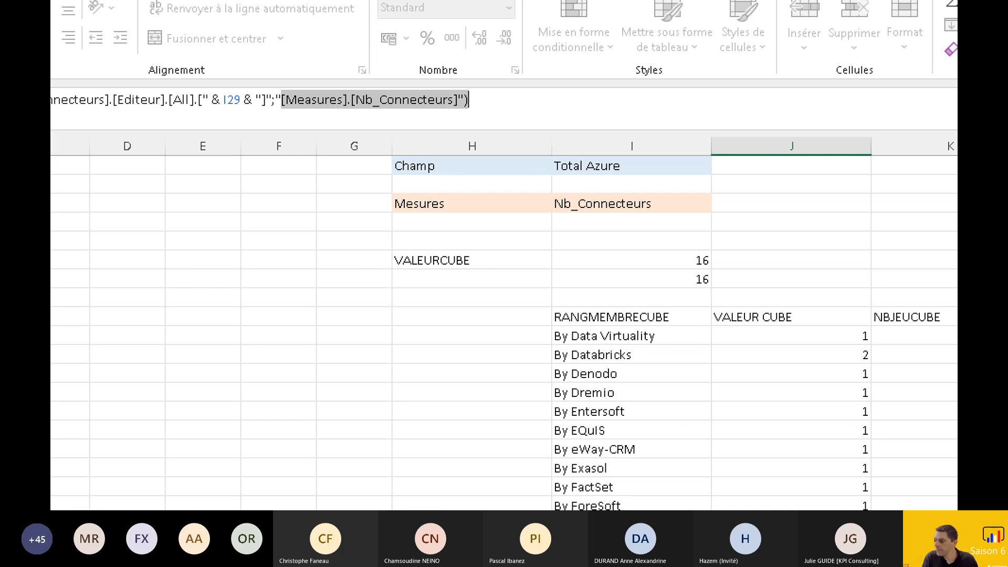
pyautogui.press('Escape')
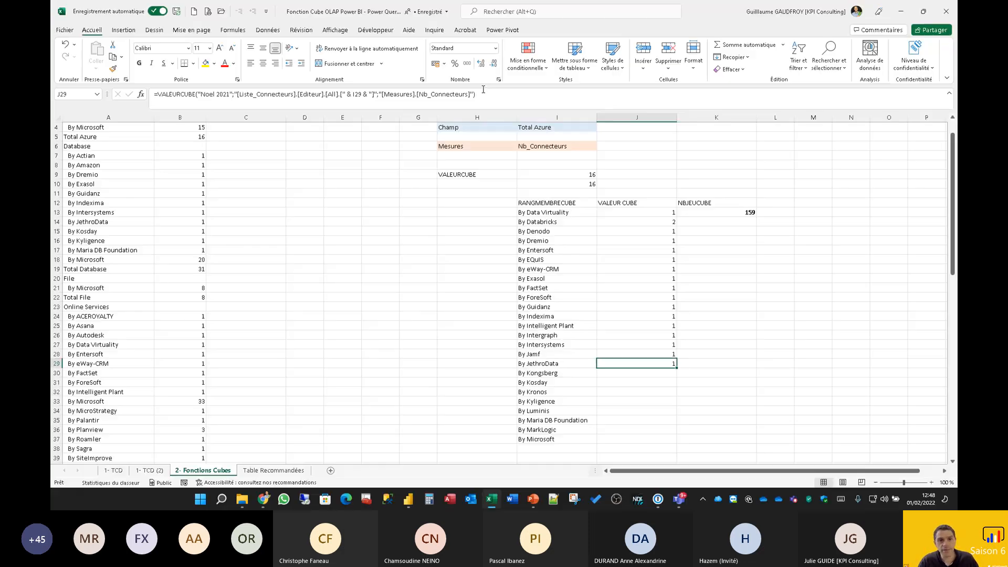
# Fill the VALEURCUBE formula from J29 down to J37.
pyautogui.moveTo(677, 368); pyautogui.dragTo(669, 438)
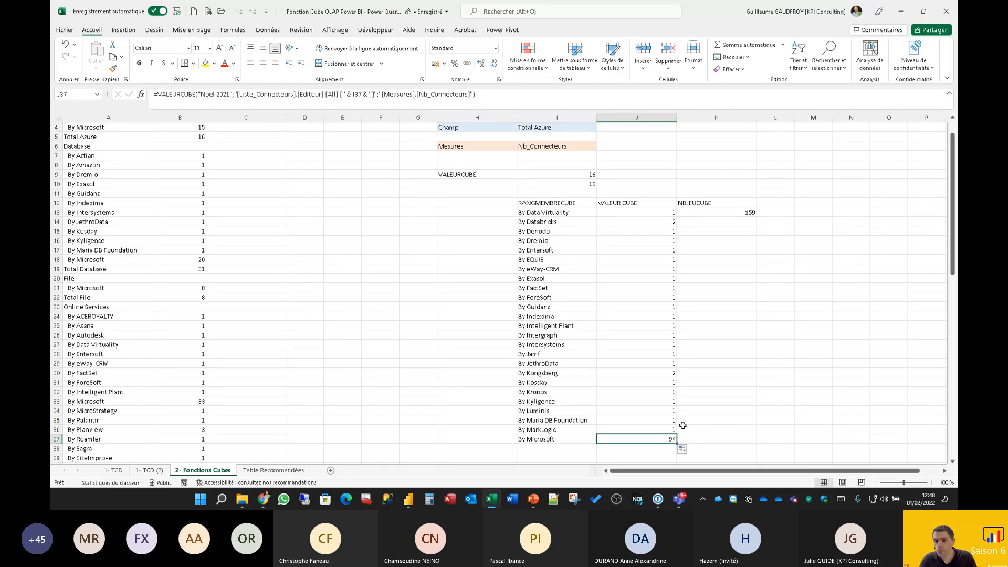
# Review the cube, table, field and measure parameters in I1 to I6, along with the cube function cells J14 and I15.
pyautogui.scroll(1, 579, 277)
pyautogui.click(549, 128)
pyautogui.click(546, 145)
pyautogui.click(543, 156)
pyautogui.click(545, 174)
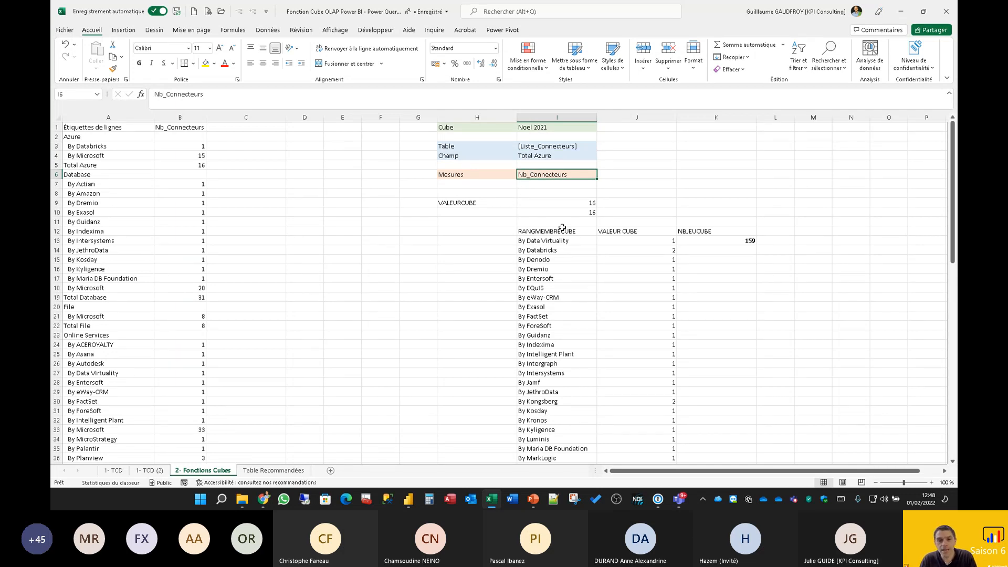
pyautogui.click(633, 251)
pyautogui.click(567, 175)
pyautogui.click(563, 156)
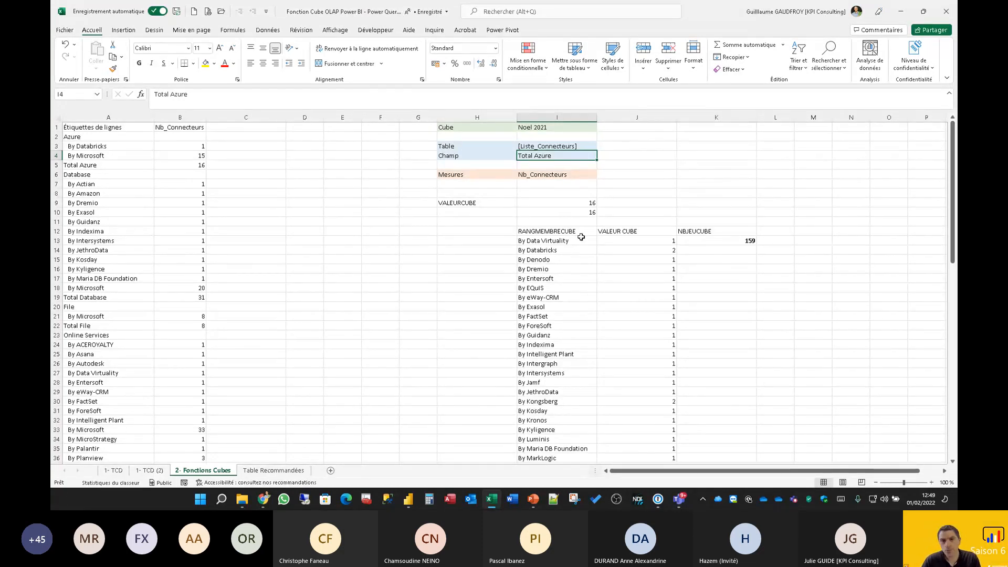
pyautogui.click(590, 258)
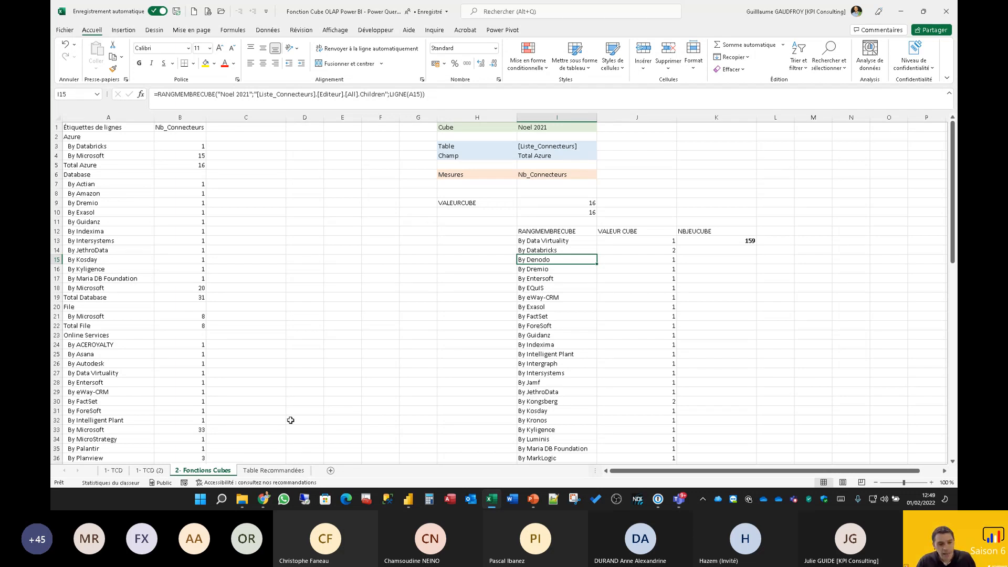
# Switch to the Noel 2021 report in Power BI Desktop and examine the connector gallery on the Liste des Connecteurs page.
pyautogui.click(372, 334)
pyautogui.hotkey('alt', 'Tab')
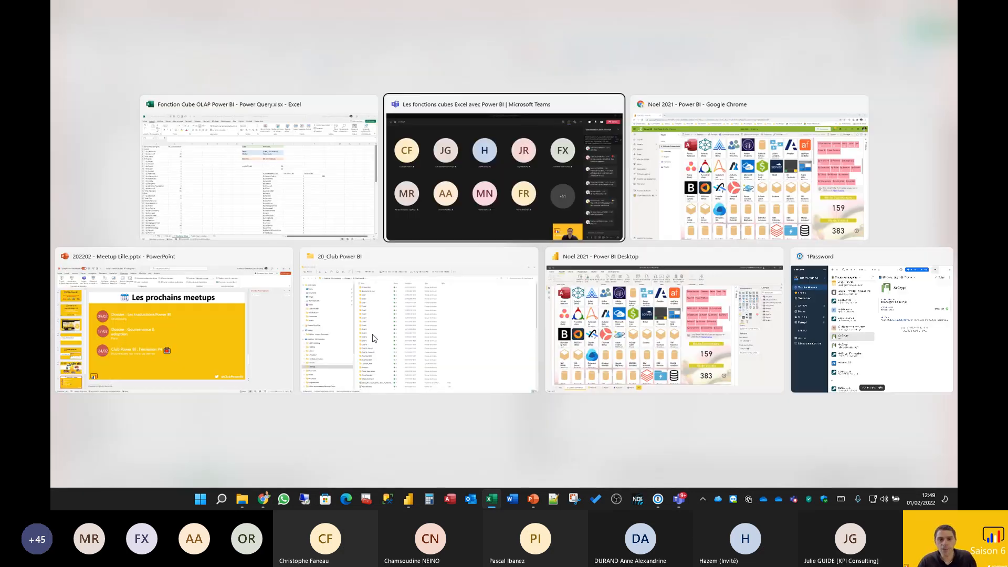
pyautogui.hotkey('alt', 'Tab')
pyautogui.hotkey('alt', 'Tab')
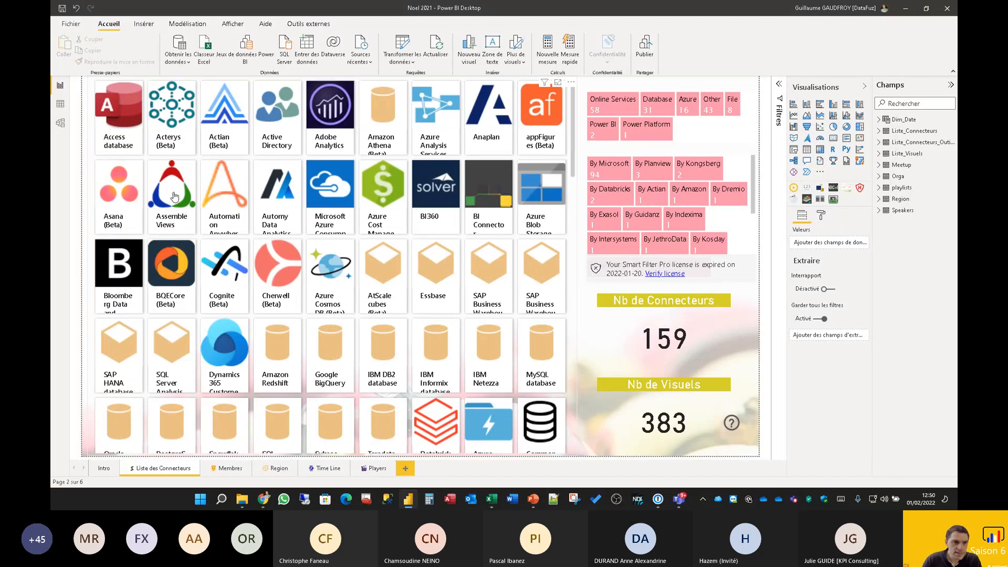
pyautogui.scroll(-5, 411, 210)
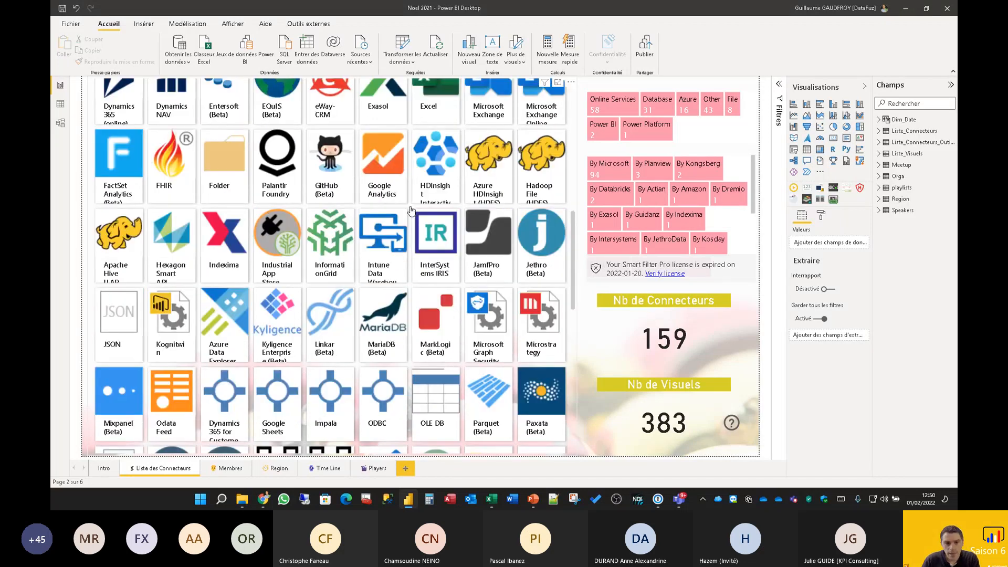
# Filter the connector gallery by the publisher Microsoft, compare it with Planview, and clear the publisher filter.
pyautogui.scroll(5, 412, 210)
pyautogui.scroll(-3, 416, 231)
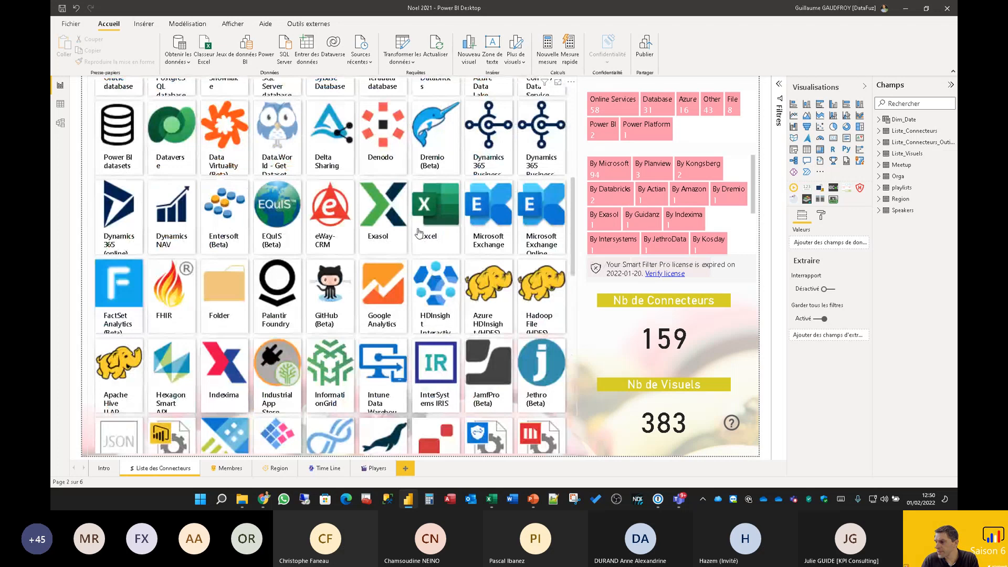
pyautogui.scroll(-1, 394, 234)
pyautogui.scroll(5, 503, 193)
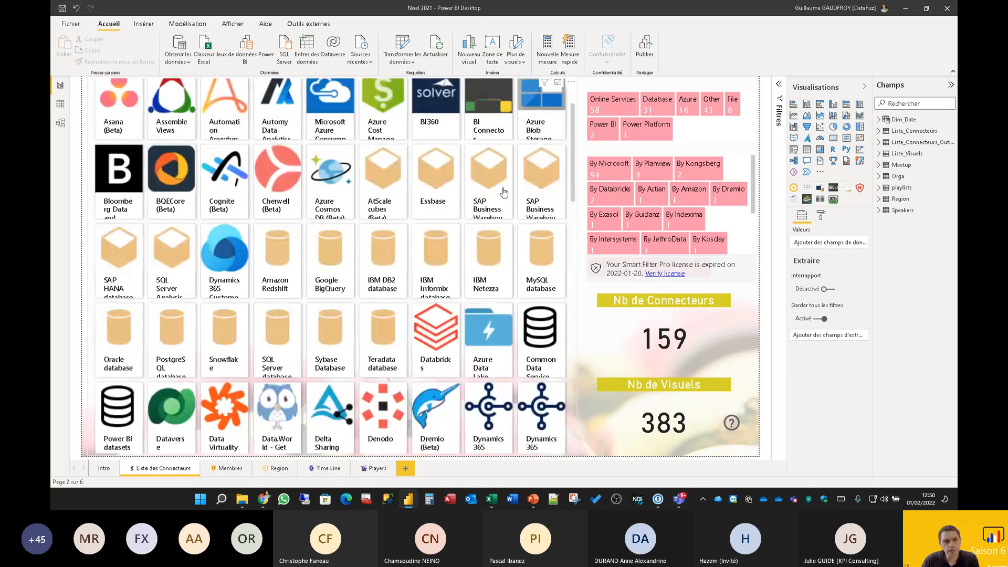
pyautogui.click(596, 171)
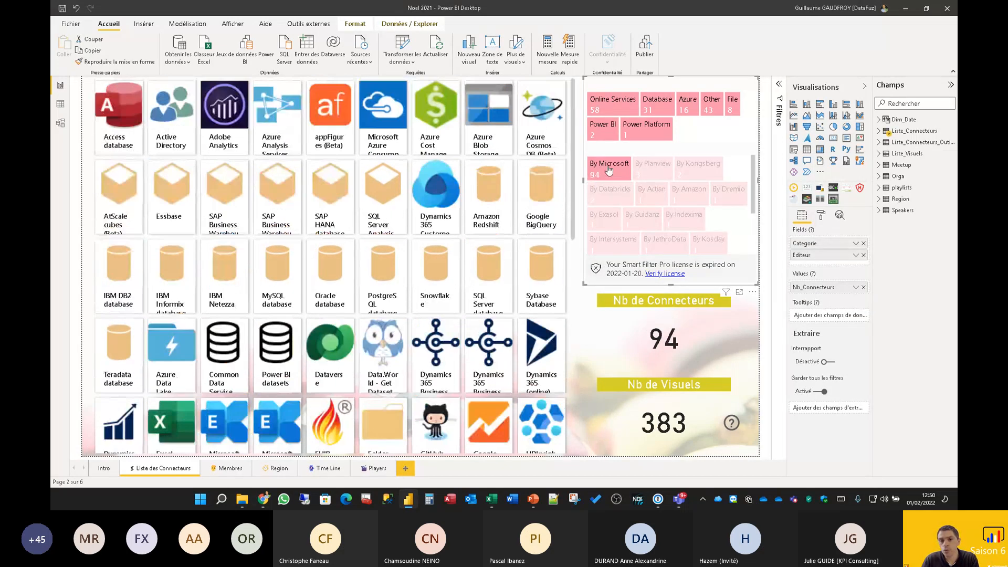
pyautogui.click(657, 178)
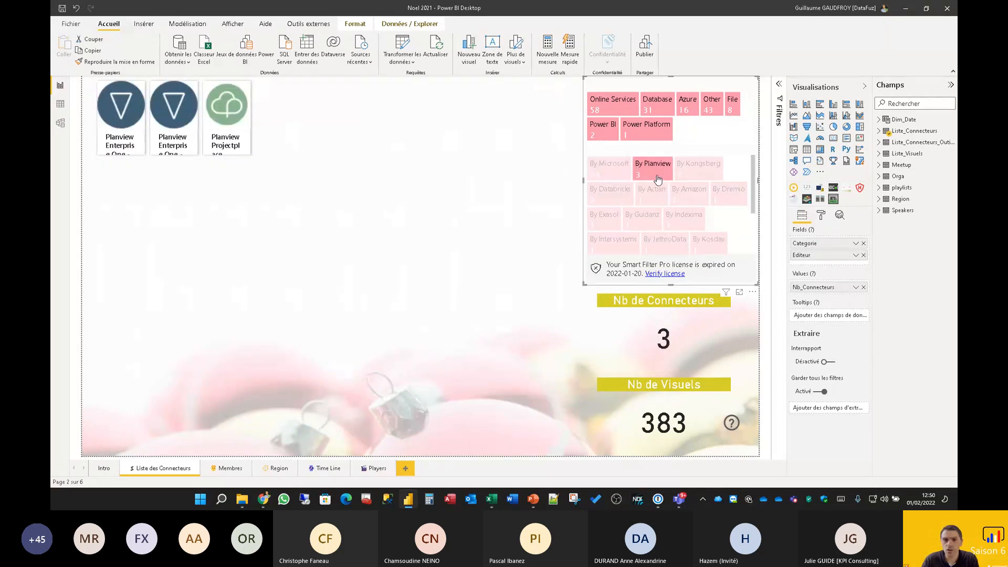
pyautogui.click(611, 190)
pyautogui.click(612, 173)
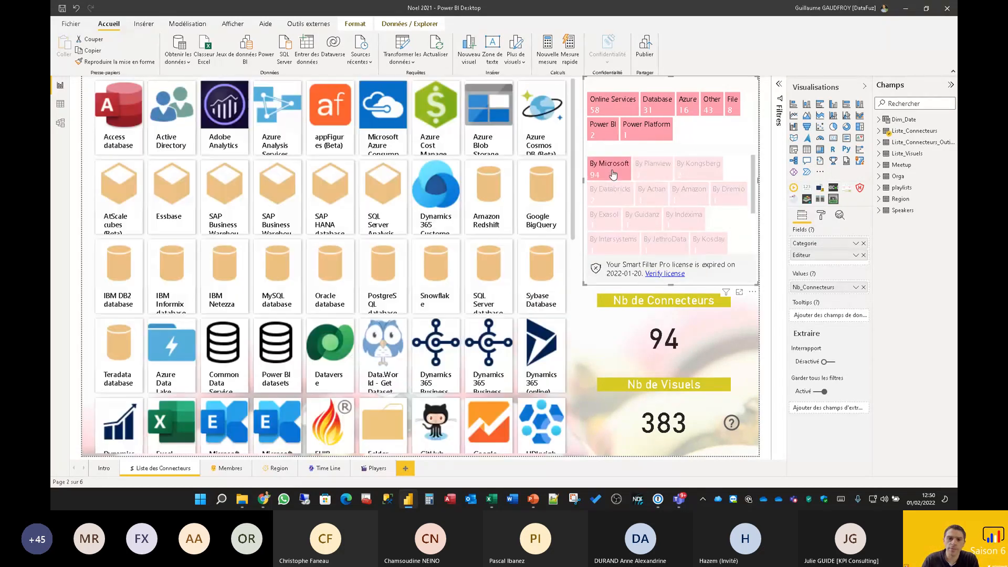
pyautogui.click(613, 175)
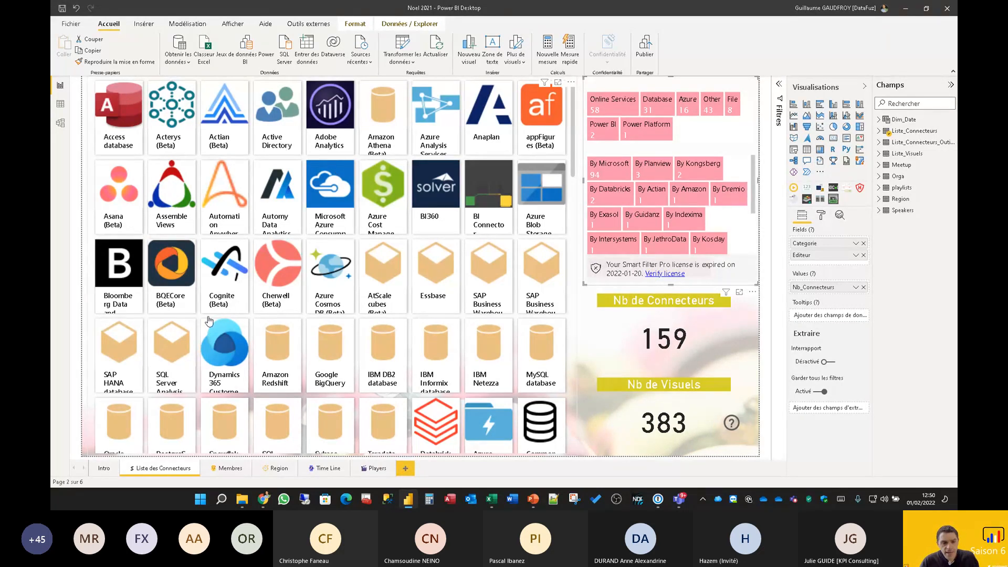
# Switch to the cube functions workbook in Excel, add a blank worksheet and examine the organization's available data types.
pyautogui.hotkey('alt', 'Tab')
pyautogui.click(330, 471)
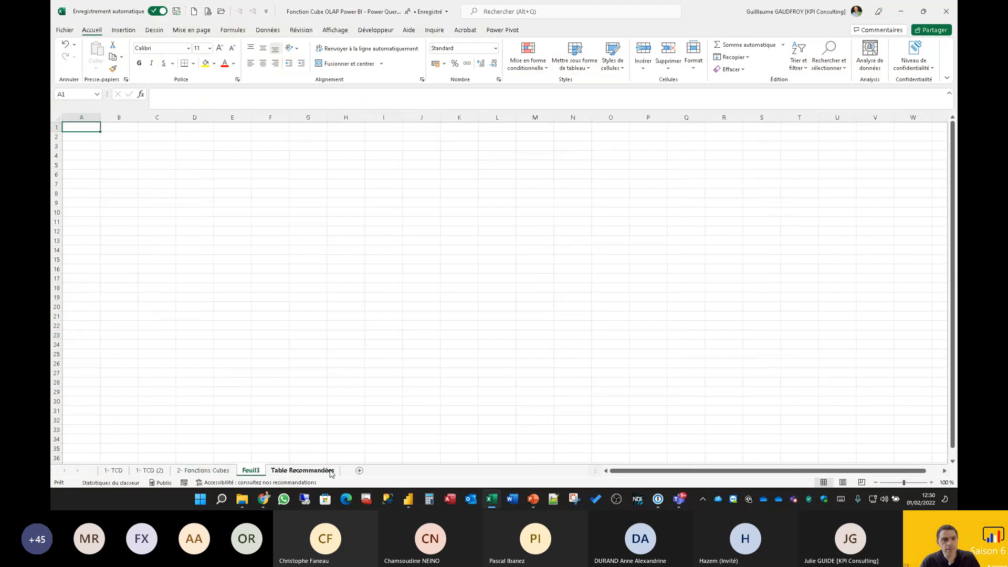
pyautogui.click(266, 30)
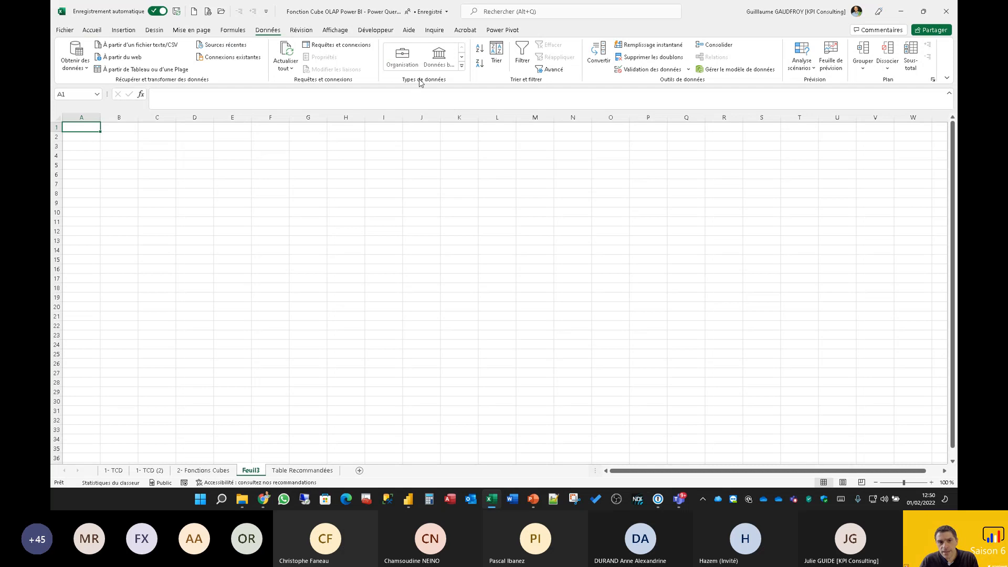
pyautogui.click(461, 66)
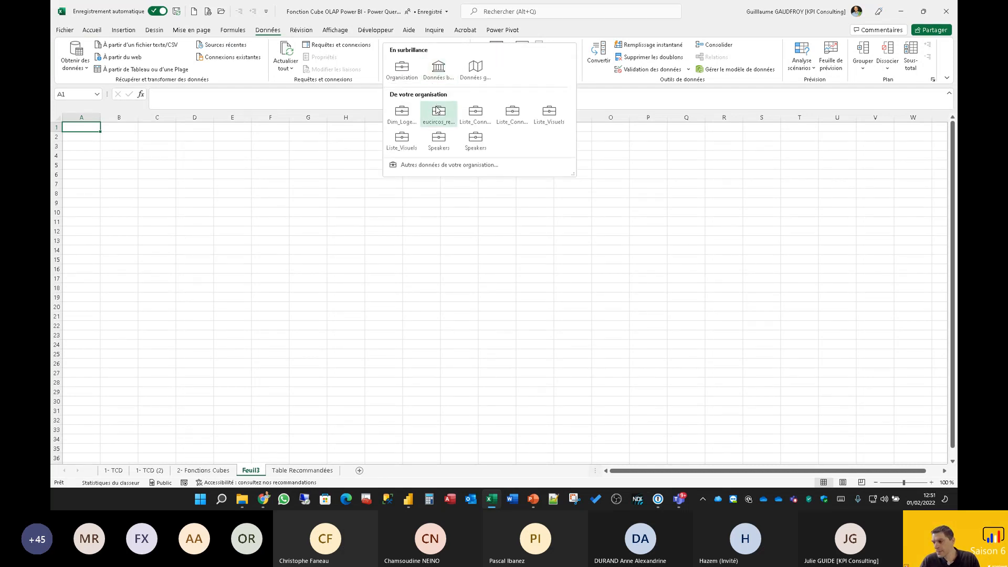
pyautogui.moveTo(437, 110)
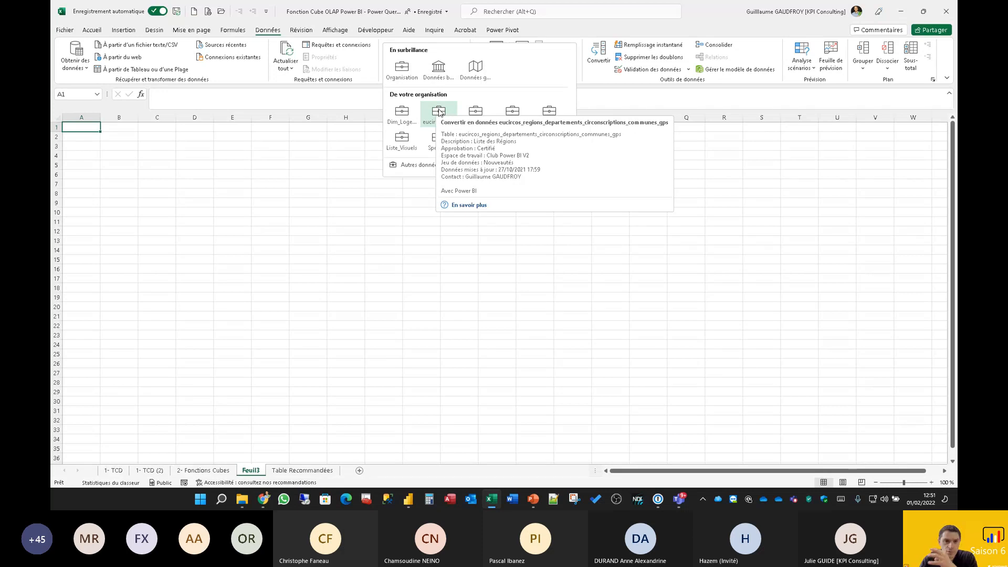
pyautogui.click(180, 153)
# Enter the cities Paris, Bruxelles and Lille in cells A3 to A5.
pyautogui.click(94, 144)
pyautogui.write('Pa')
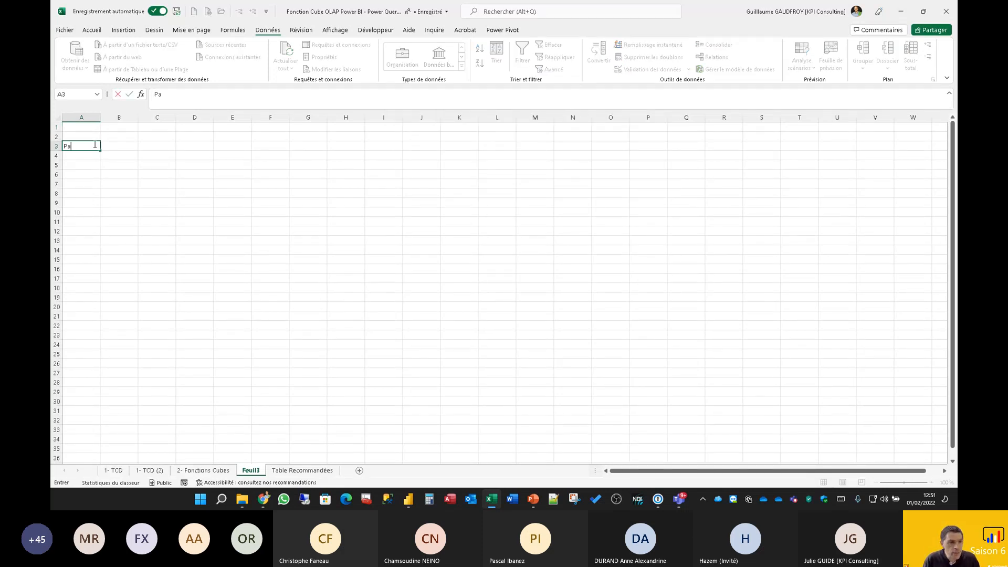
pyautogui.write('ris')
pyautogui.press('Return')
pyautogui.write('Bruxe')
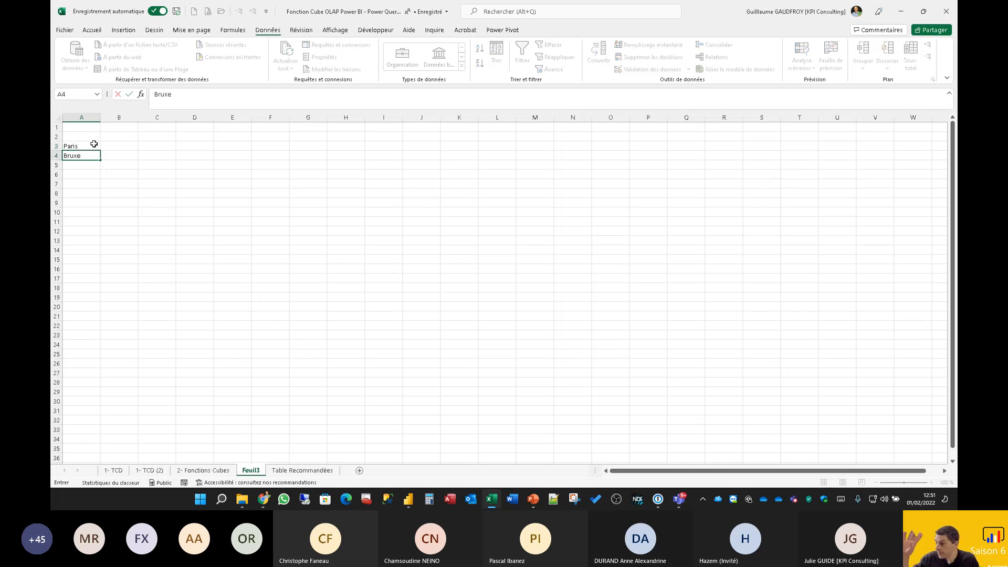
pyautogui.write('lles')
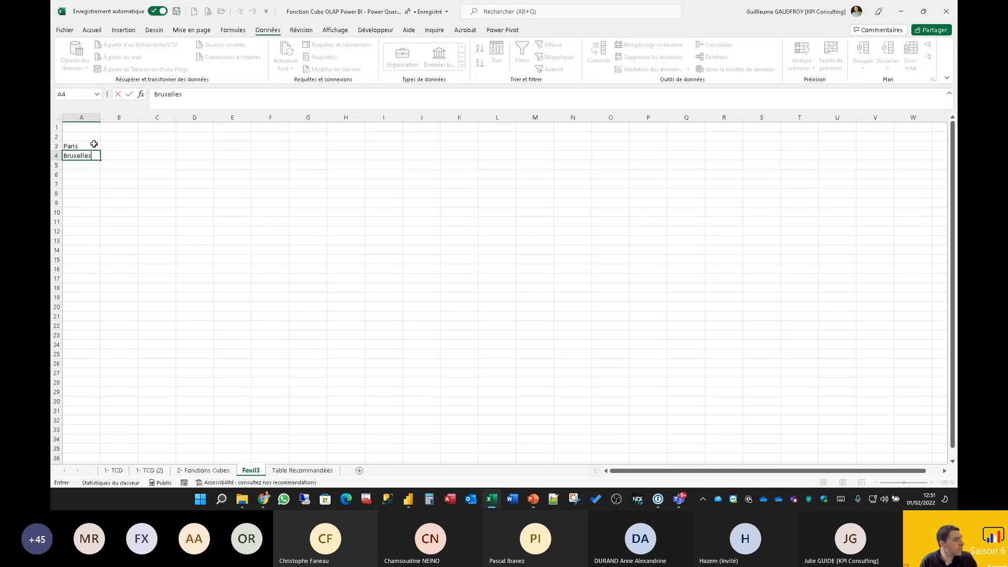
pyautogui.press('Return')
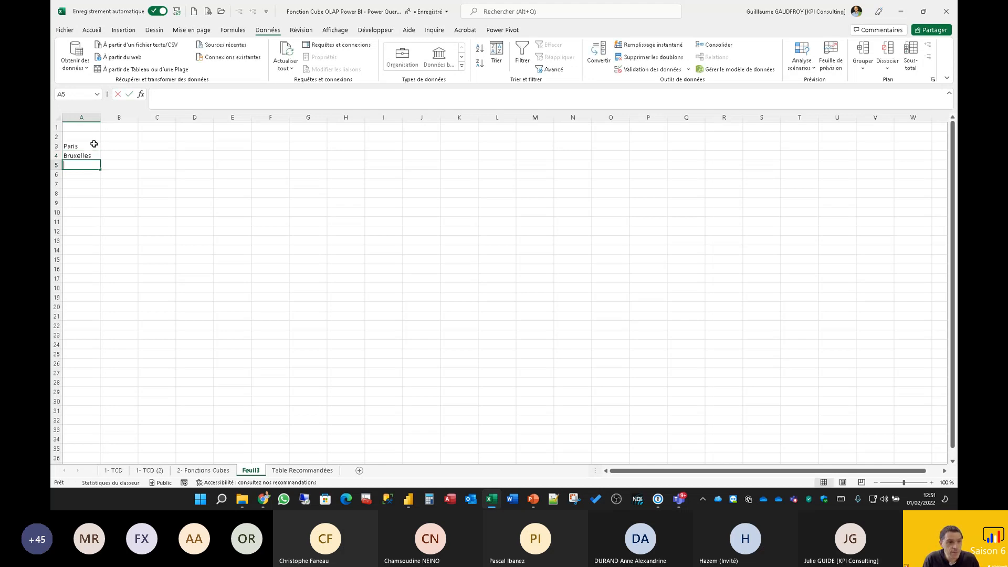
pyautogui.write('Lille')
pyautogui.press('Tab')
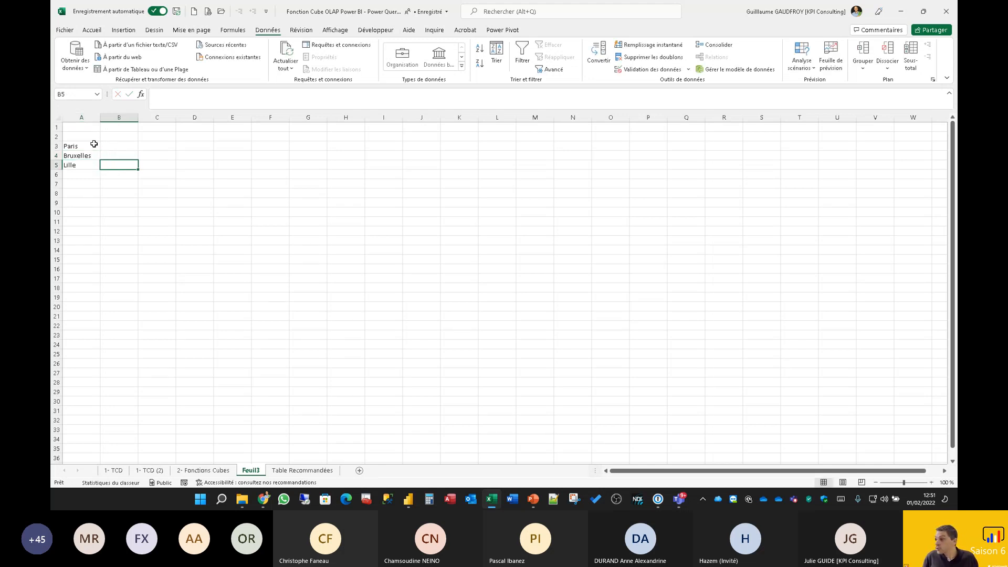
# Convert the cities in A3:A5 to the geography data type and add their Country/region field in column B.
pyautogui.moveTo(90, 145); pyautogui.dragTo(87, 164)
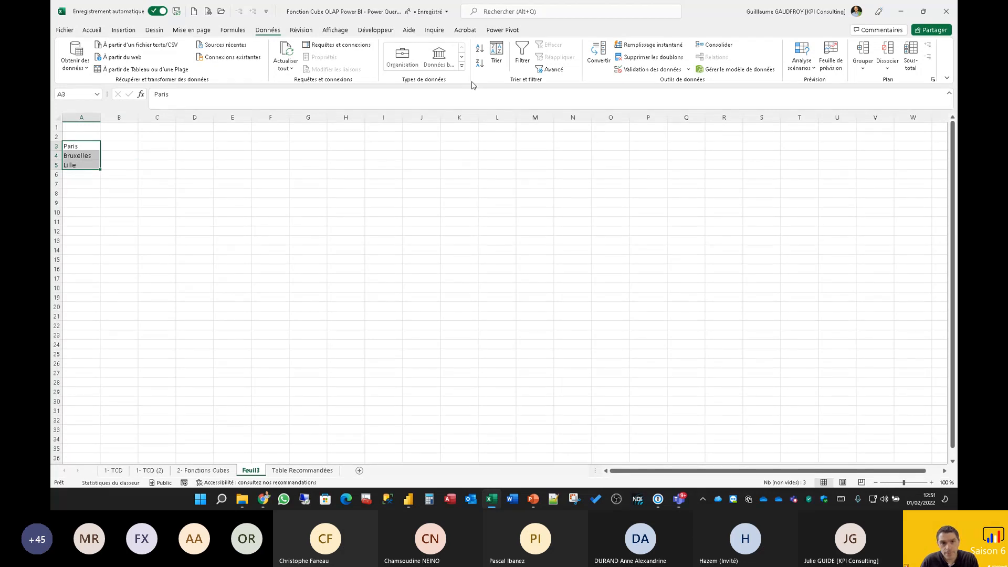
pyautogui.click(462, 65)
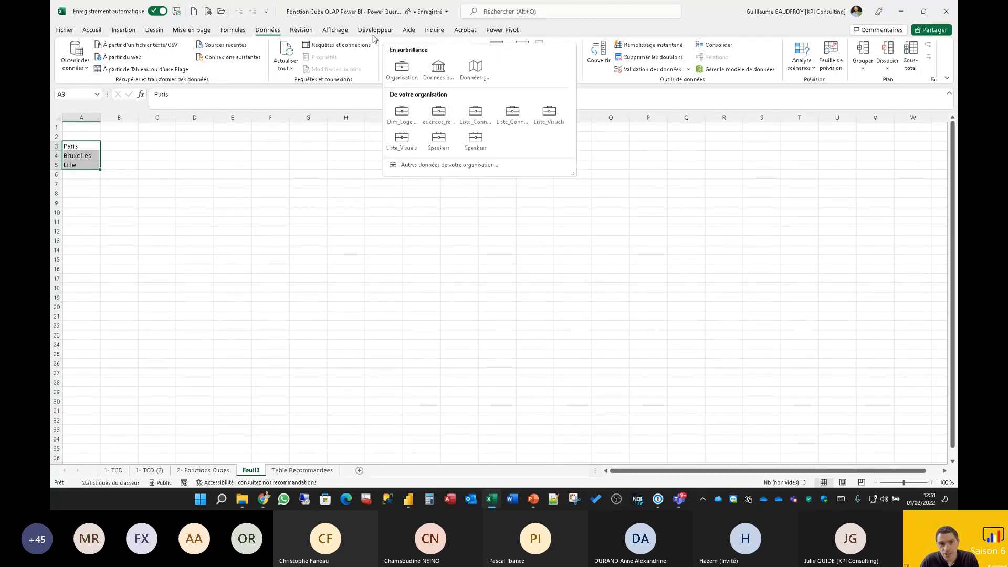
pyautogui.click(478, 71)
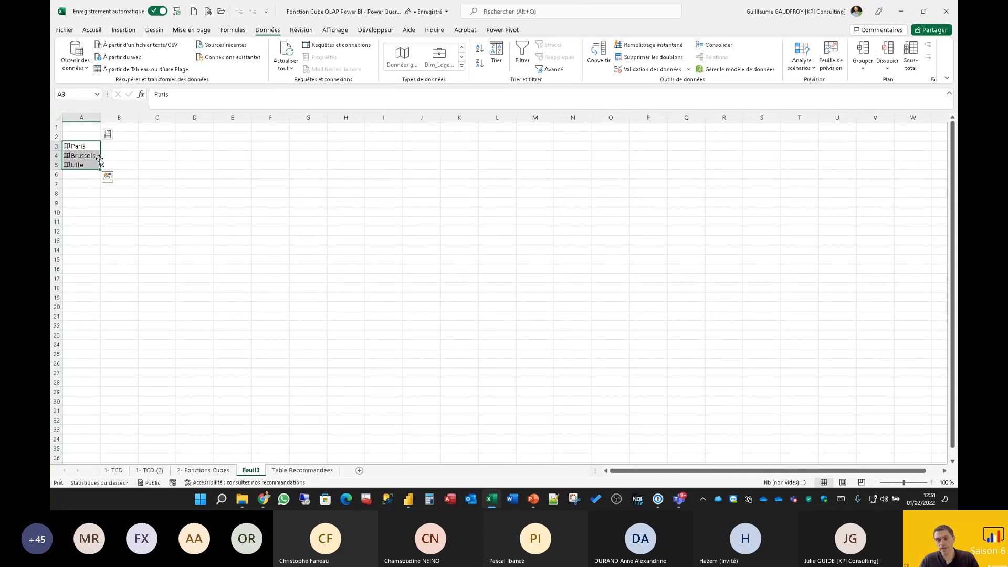
pyautogui.click(108, 136)
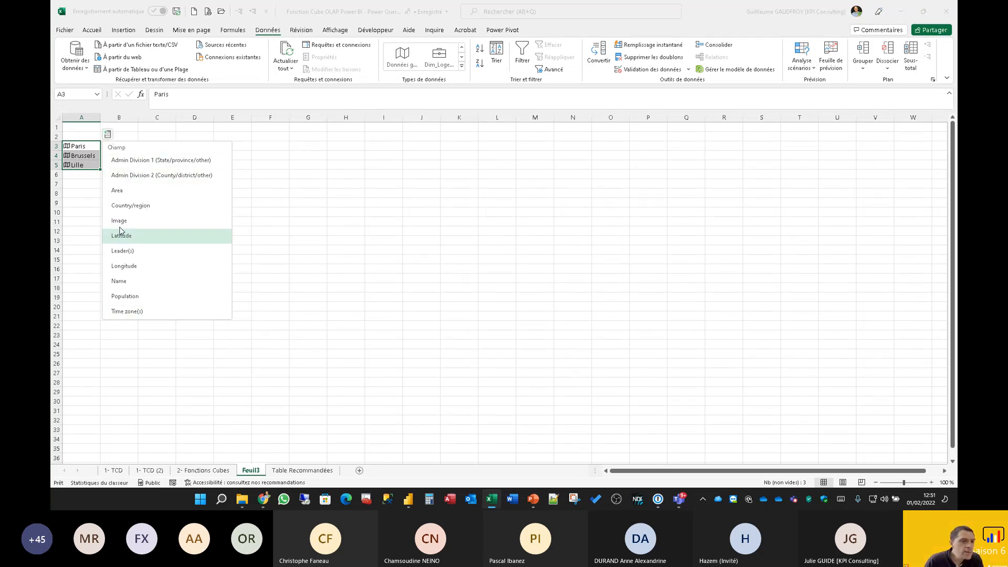
pyautogui.click(133, 209)
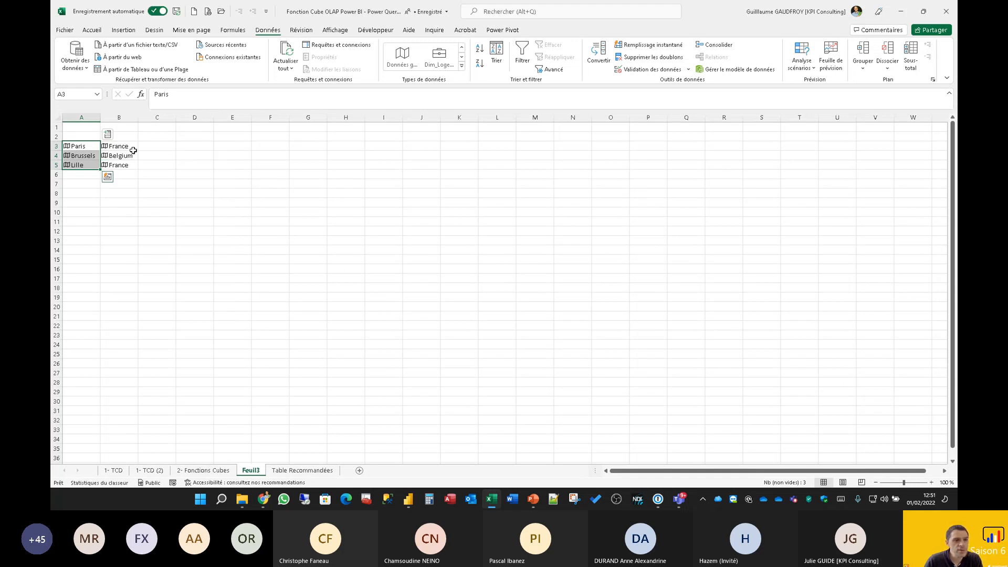
# Examine the formula in B3 and the data fields available for its country.
pyautogui.click(116, 146)
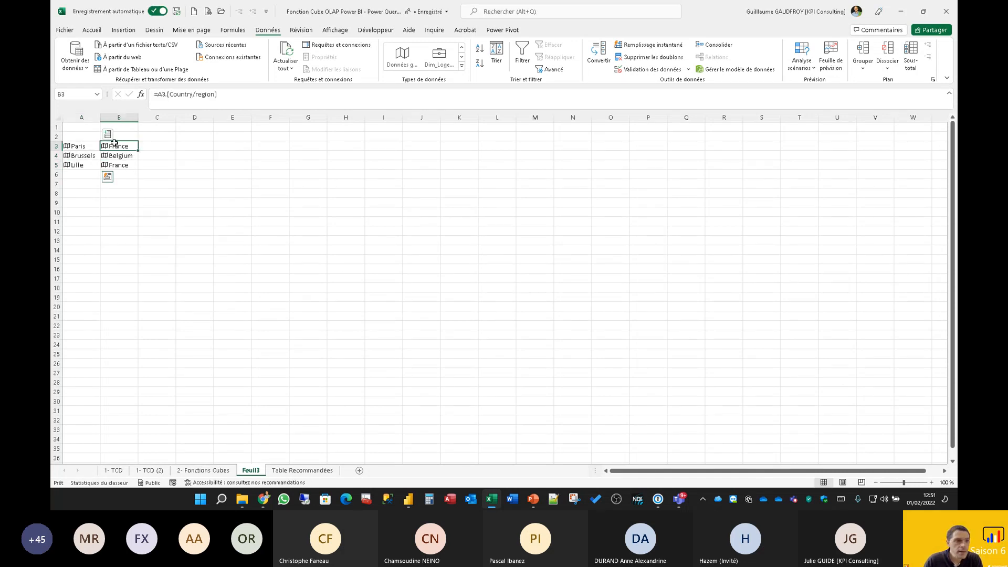
pyautogui.click(146, 135)
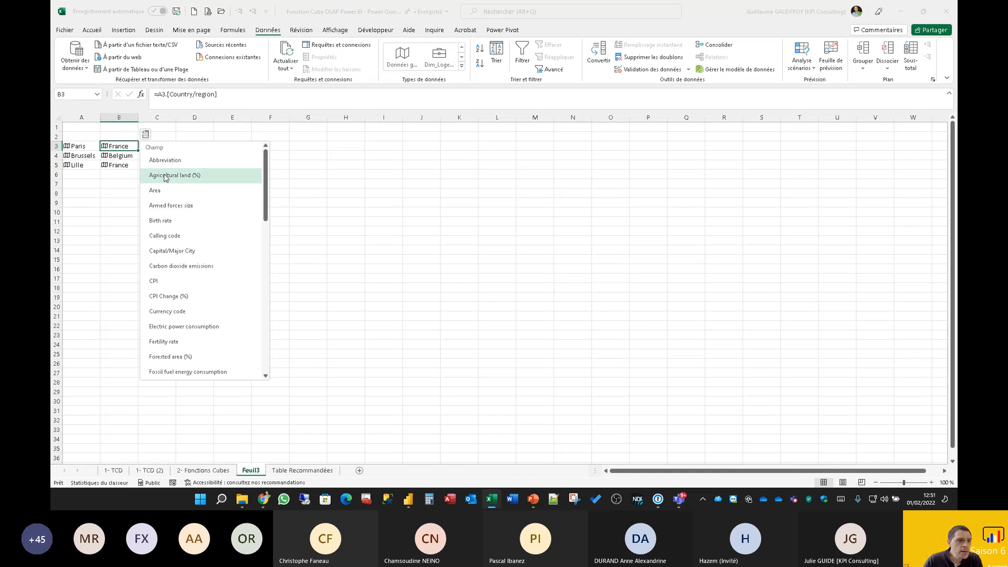
pyautogui.click(78, 153)
# Add the Population field of the cities in A3:A5 to column C.
pyautogui.moveTo(82, 148); pyautogui.dragTo(83, 164)
pyautogui.click(109, 134)
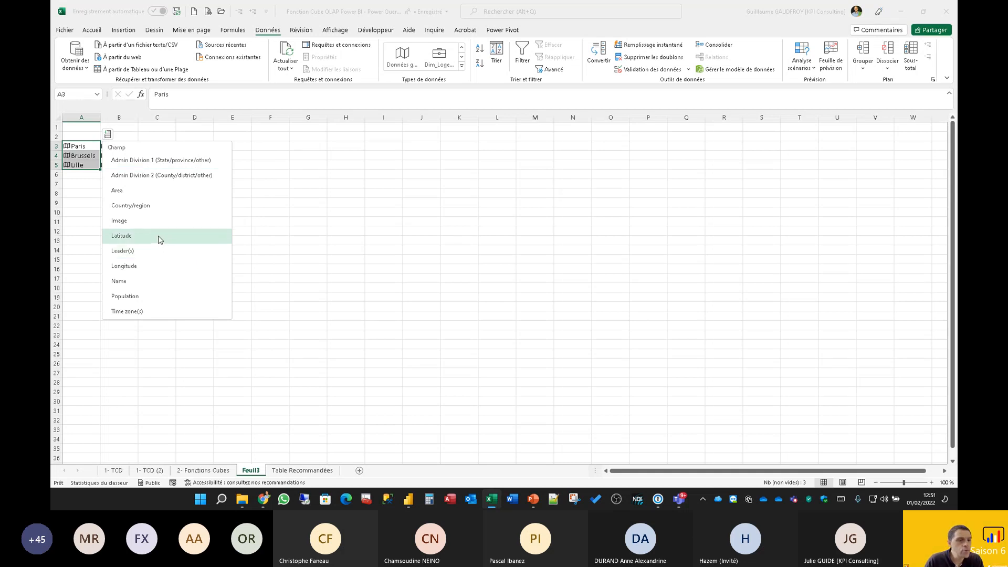
pyautogui.click(131, 297)
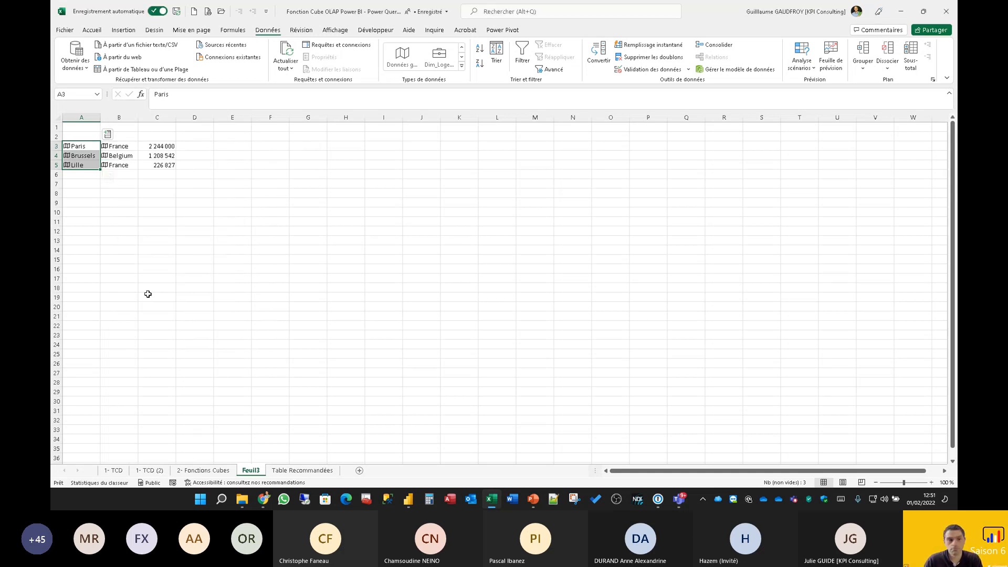
# Review the geography data in A3:C5 and browse the fields available for the countries in B3:B5.
pyautogui.click(120, 157)
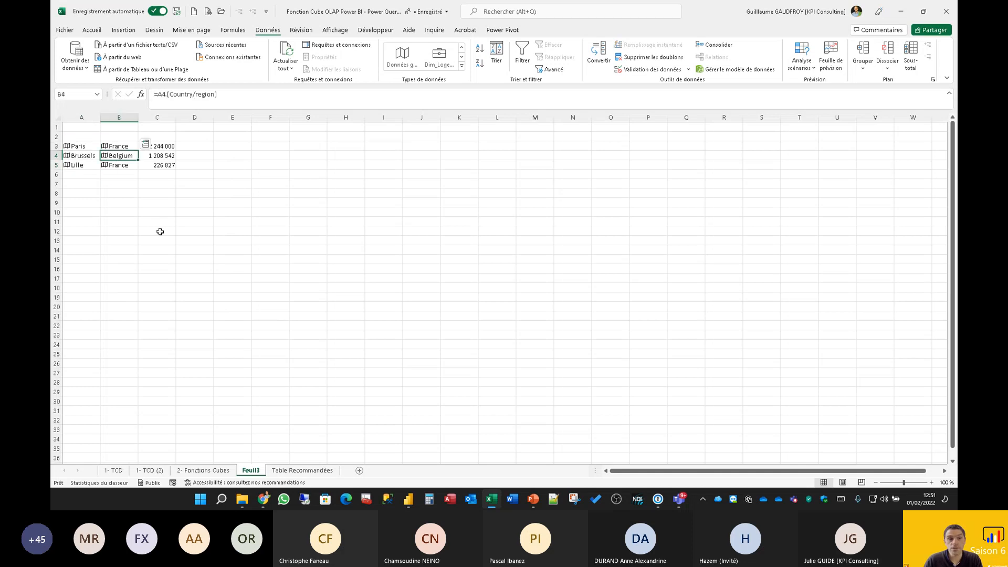
pyautogui.click(225, 167)
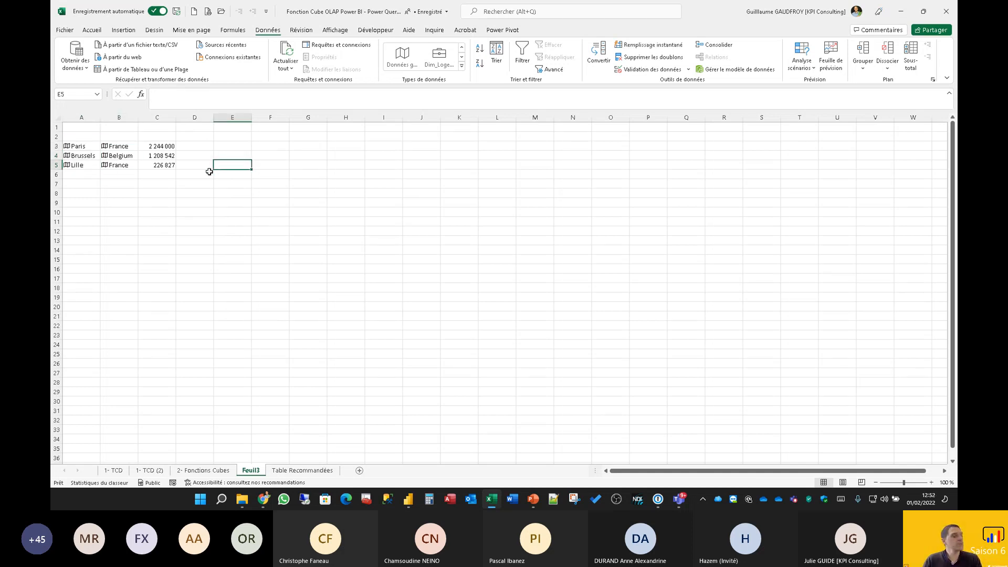
pyautogui.moveTo(81, 147); pyautogui.dragTo(85, 165)
pyautogui.click(123, 182)
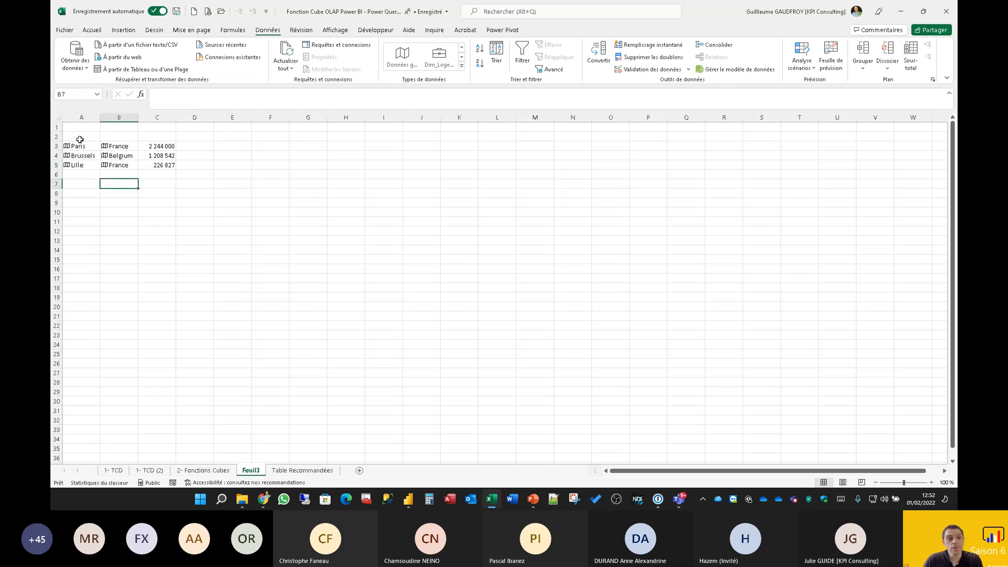
pyautogui.doubleClick(117, 148)
pyautogui.click(107, 183)
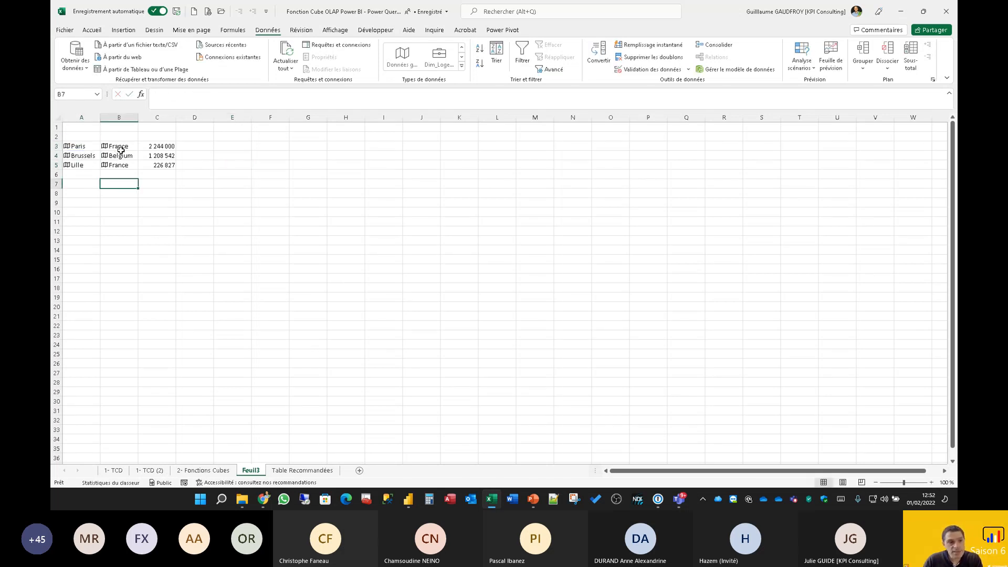
pyautogui.moveTo(121, 149); pyautogui.dragTo(119, 165)
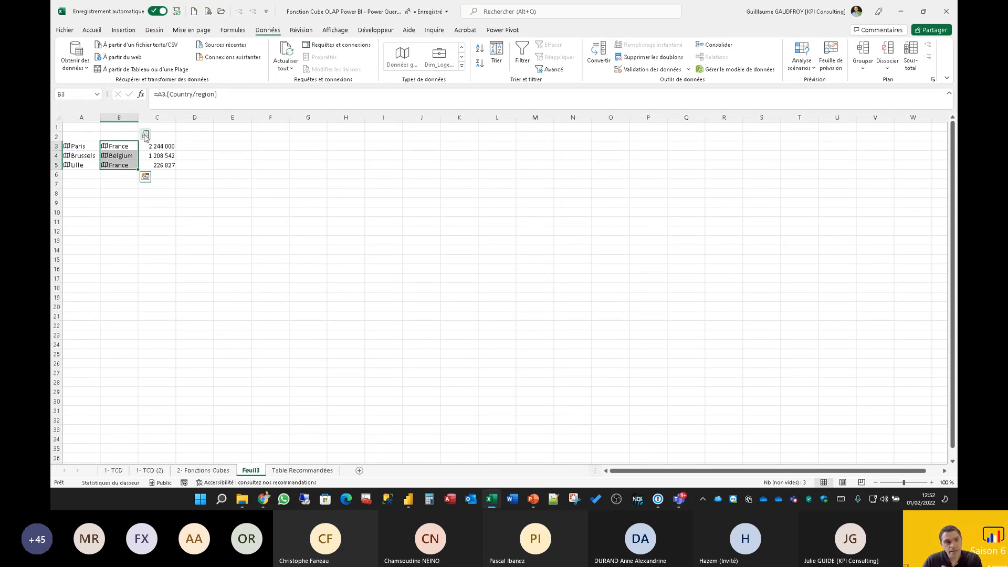
pyautogui.click(145, 136)
pyautogui.scroll(-5, 213, 226)
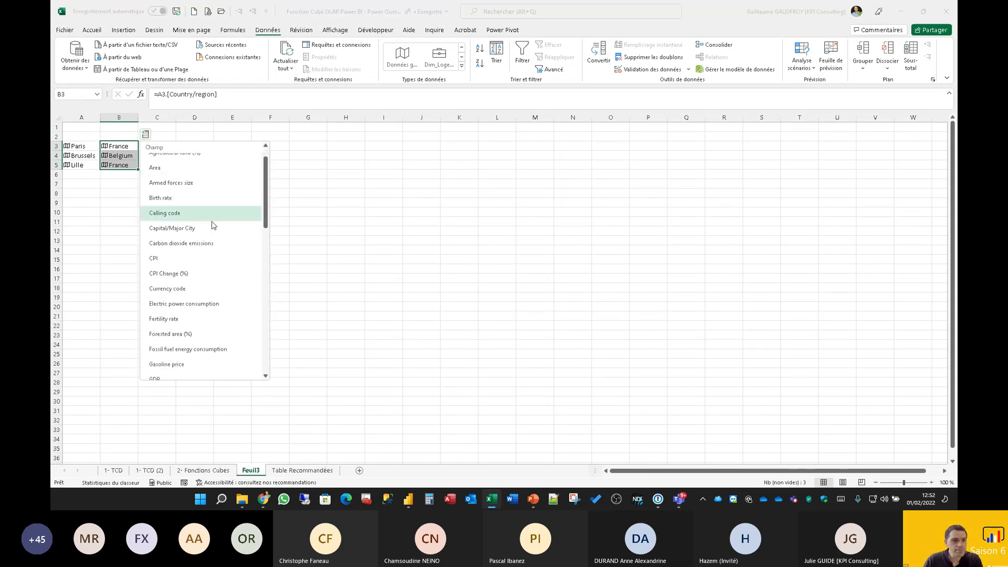
pyautogui.scroll(-3, 217, 231)
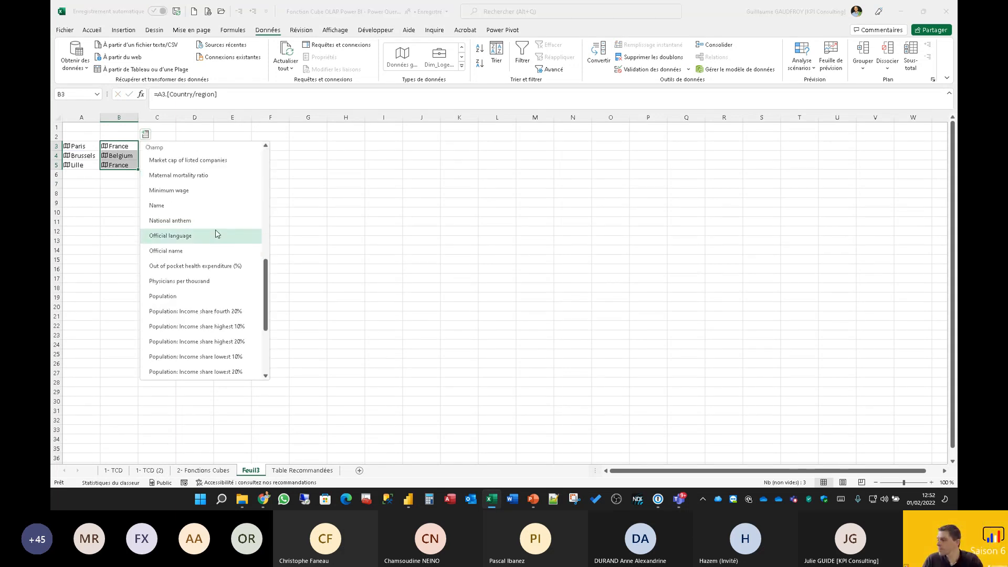
pyautogui.click(349, 237)
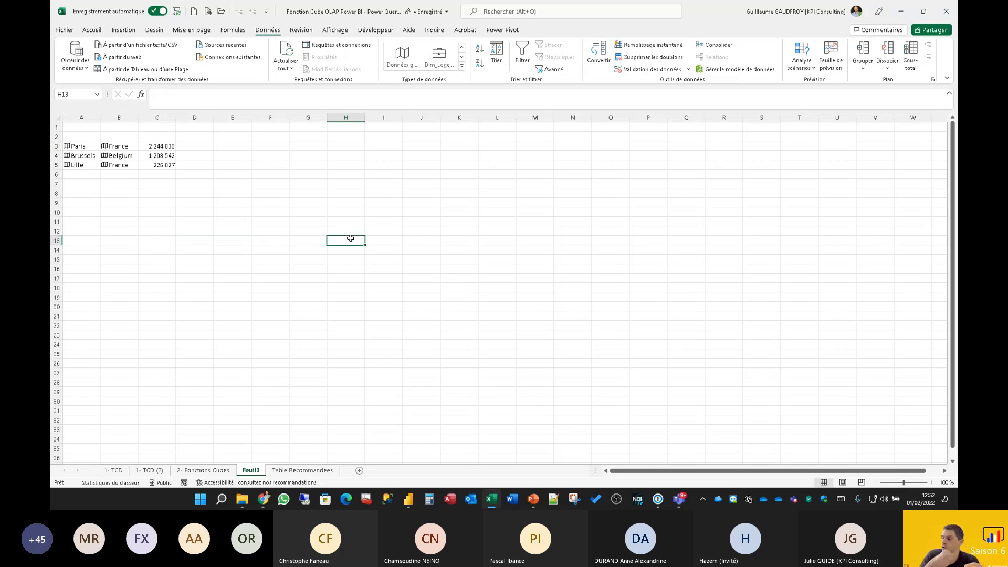
# Switch to the Noel 2021 report in Power BI Desktop and examine the tables and relationships in its model view.
pyautogui.hotkey('ctrl', 'n')
pyautogui.hotkey('alt', 'Tab')
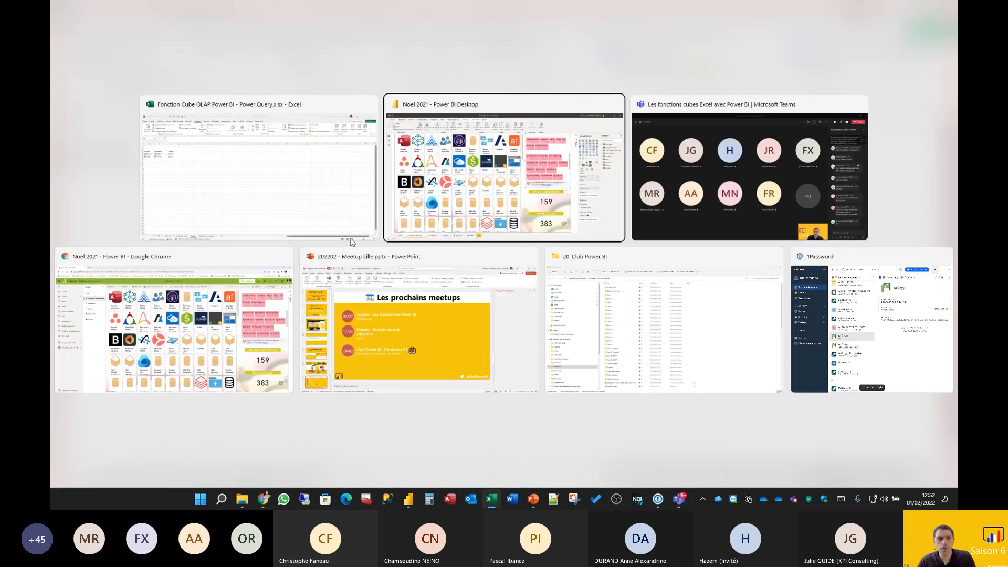
pyautogui.click(56, 126)
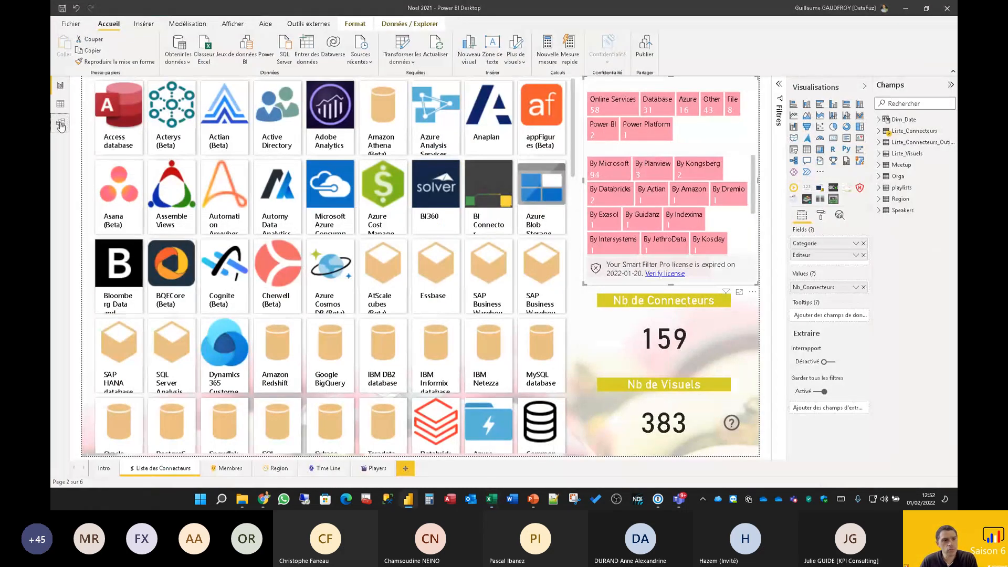
pyautogui.moveTo(369, 457); pyautogui.dragTo(395, 443)
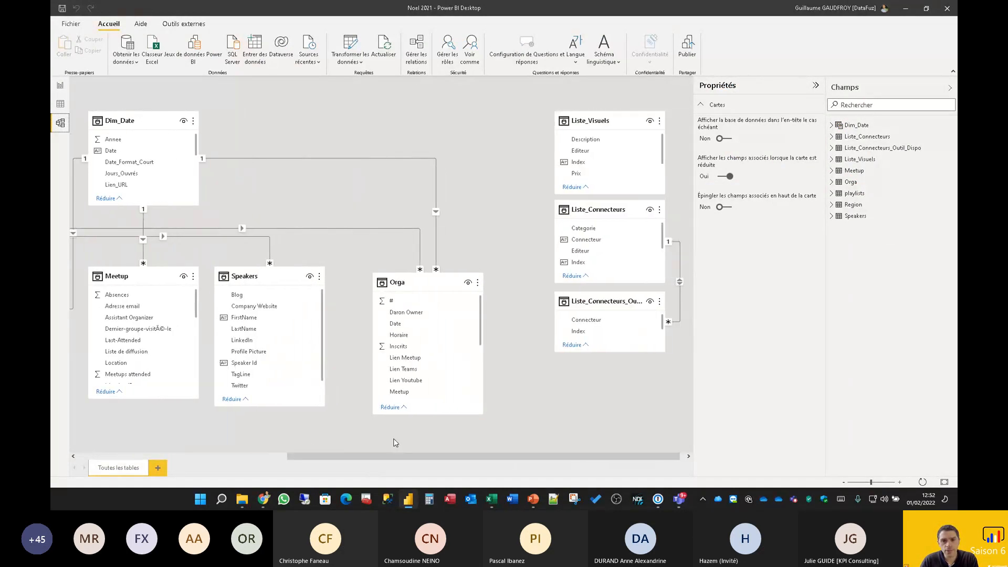
# Examine the featured-table setup of the Liste_Connecteurs table, including its description, row label and key column, leaving it unmodified.
pyautogui.click(590, 211)
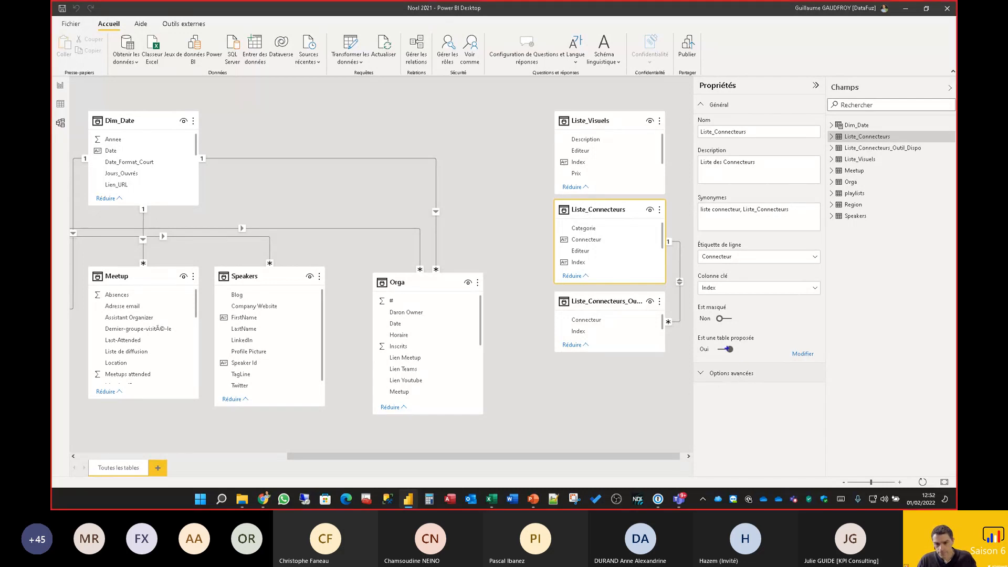
pyautogui.moveTo(698, 334)
pyautogui.mouseDown()
pyautogui.moveTo(741, 354)
pyautogui.moveTo(843, 369)
pyautogui.mouseUp()
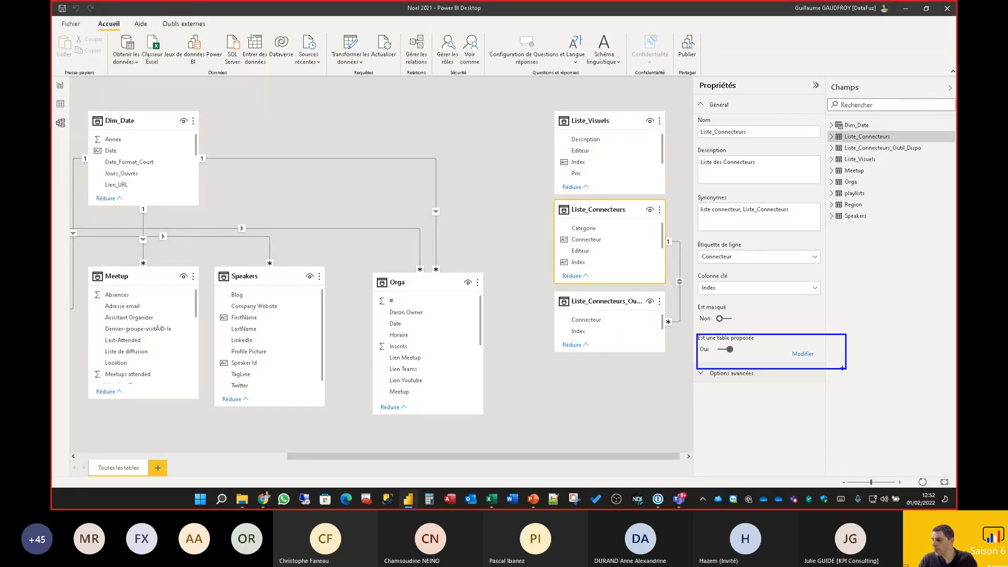
pyautogui.press('Escape')
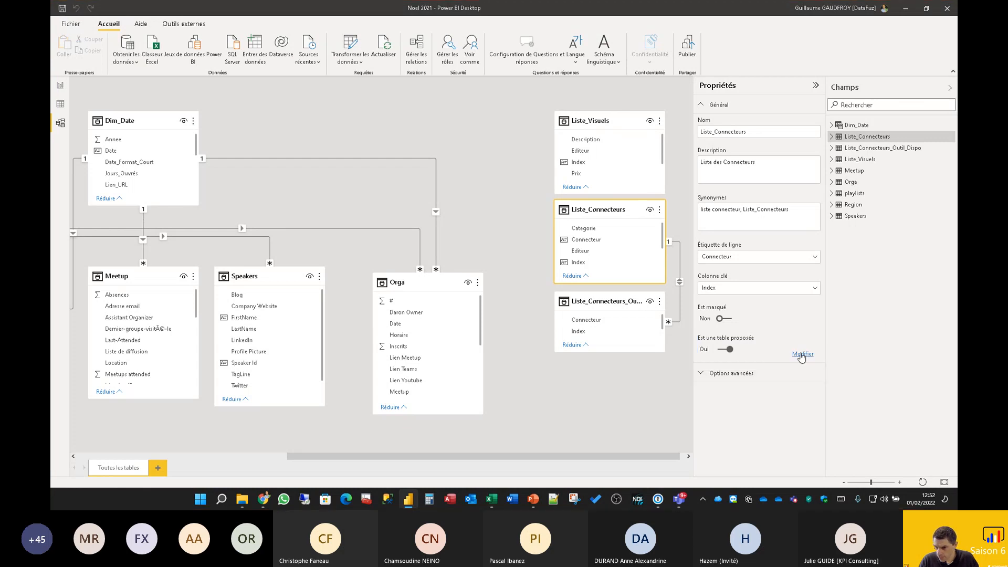
pyautogui.click(803, 355)
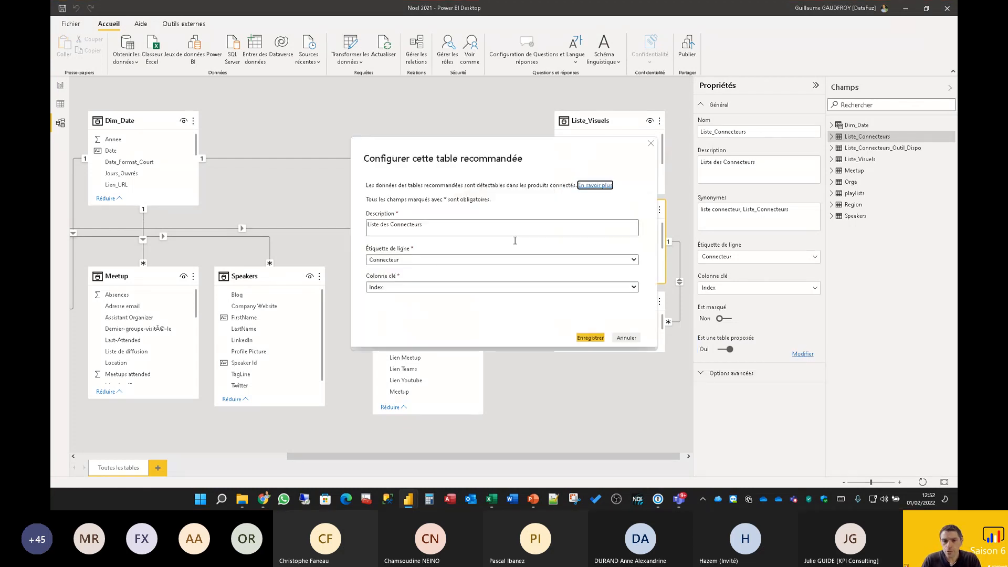
pyautogui.moveTo(439, 226); pyautogui.dragTo(347, 226)
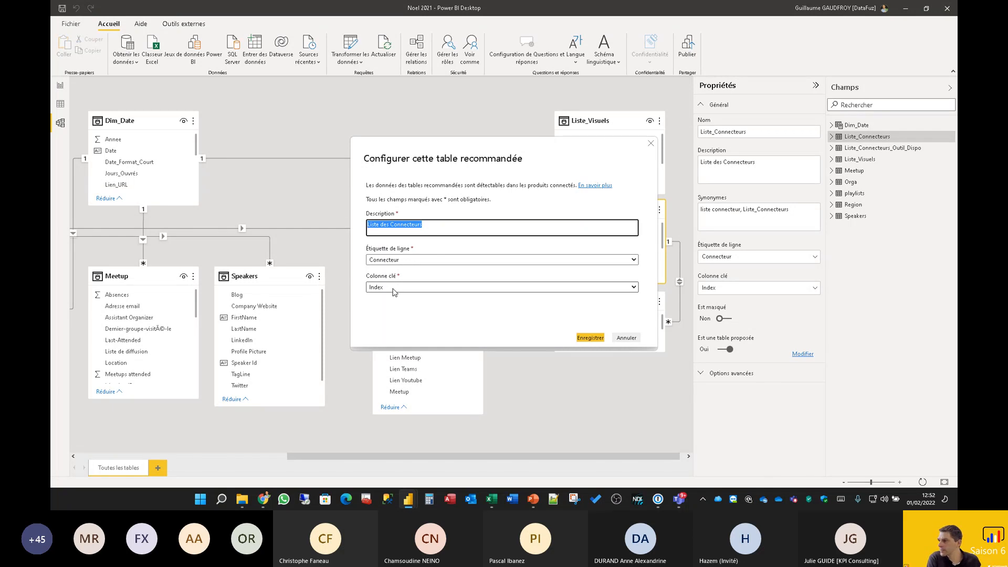
pyautogui.click(625, 339)
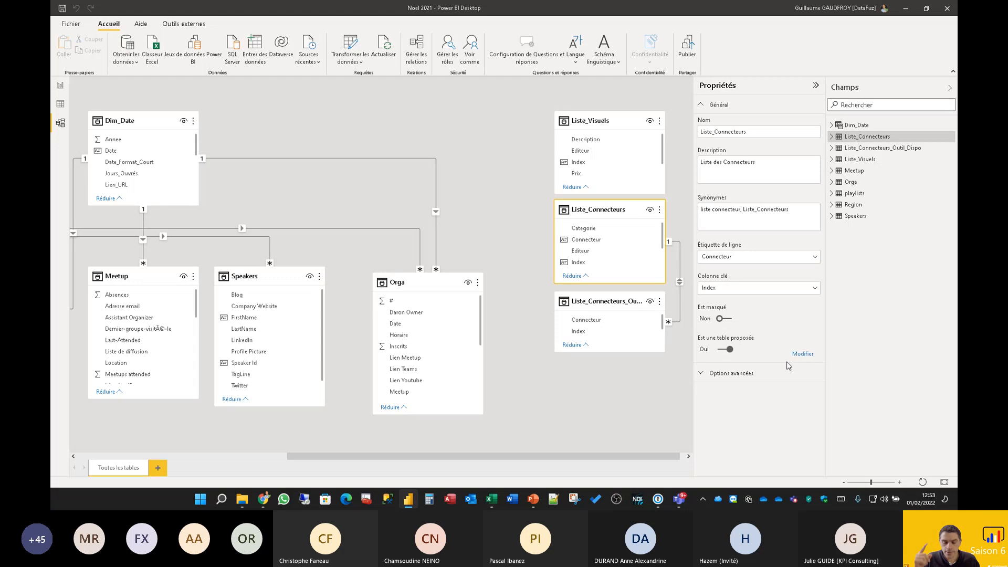
# Switch to the Excel workbook and copy the Azure connector names in A3:A18 of 1- TCD (2) as values into Feuil3, starting at H3.
pyautogui.hotkey('alt', 'Tab')
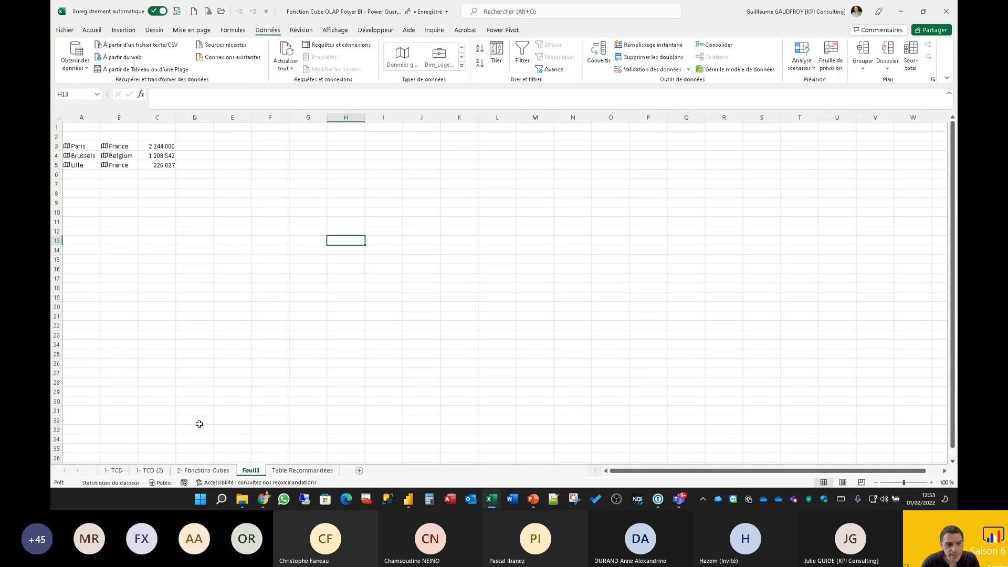
pyautogui.click(150, 471)
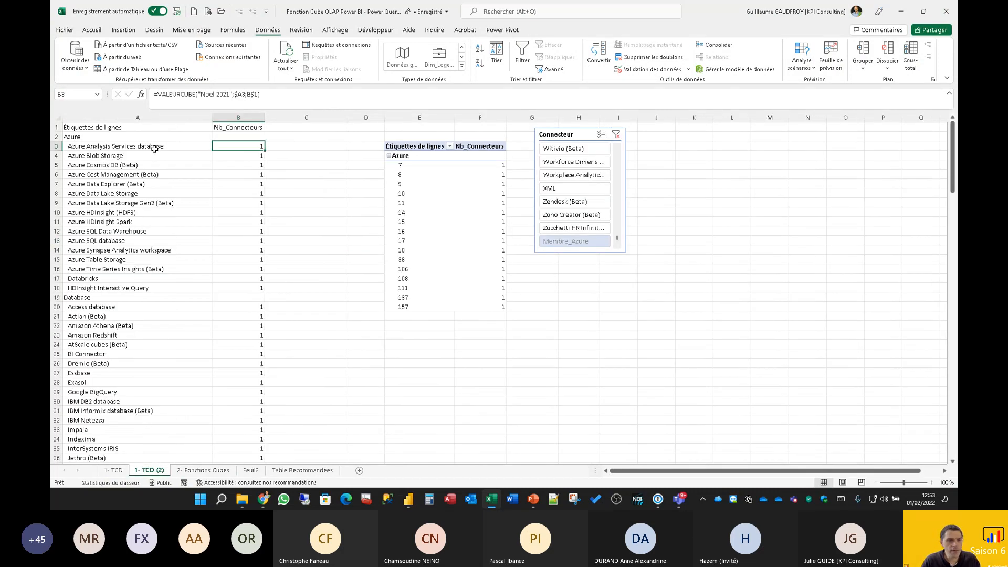
pyautogui.moveTo(132, 148); pyautogui.dragTo(138, 288)
pyautogui.hotkey('ctrl', 'c')
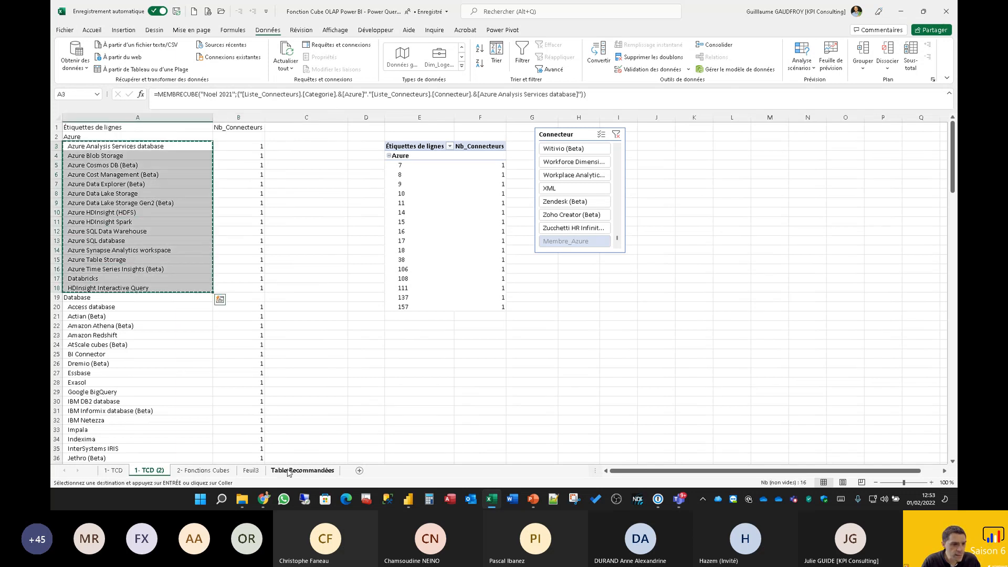
pyautogui.click(261, 469)
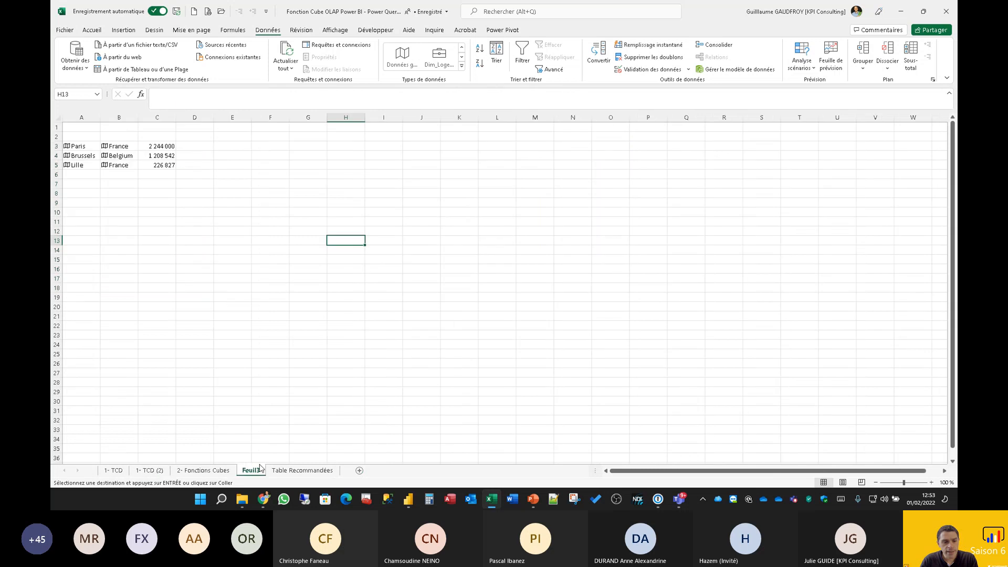
pyautogui.click(348, 146)
pyautogui.hotkey('ctrl', 'v')
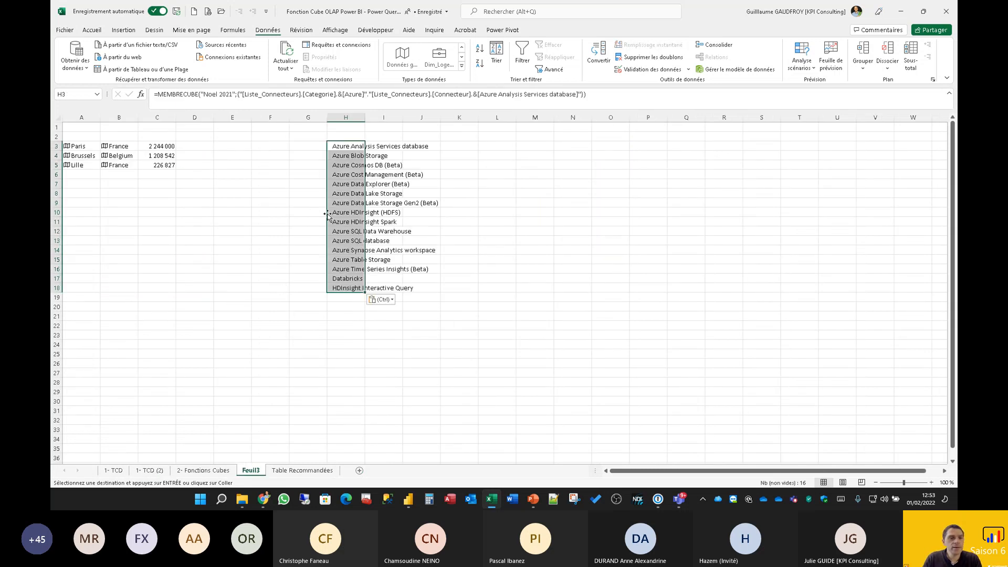
pyautogui.rightClick(345, 145)
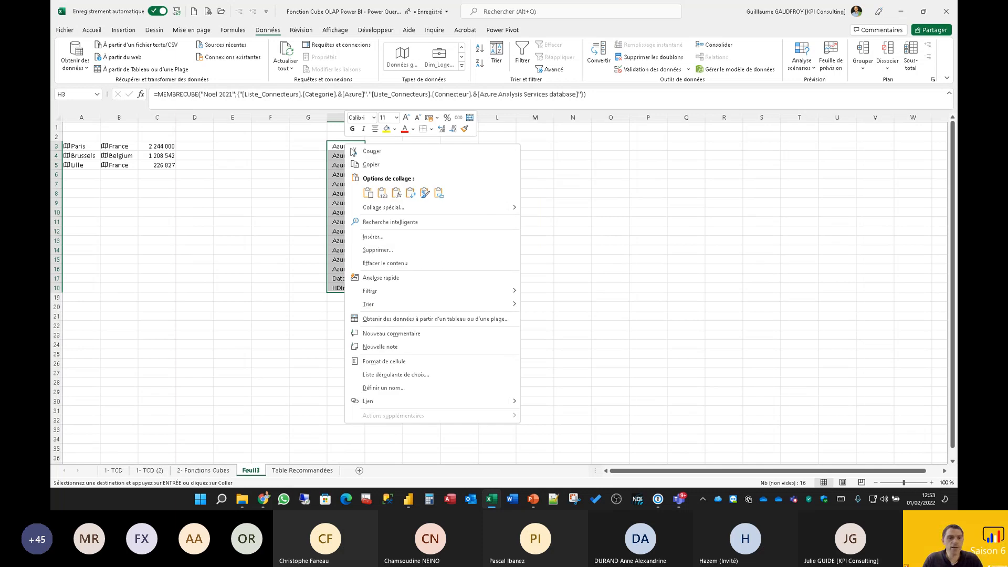
pyautogui.click(382, 194)
pyautogui.click(335, 148)
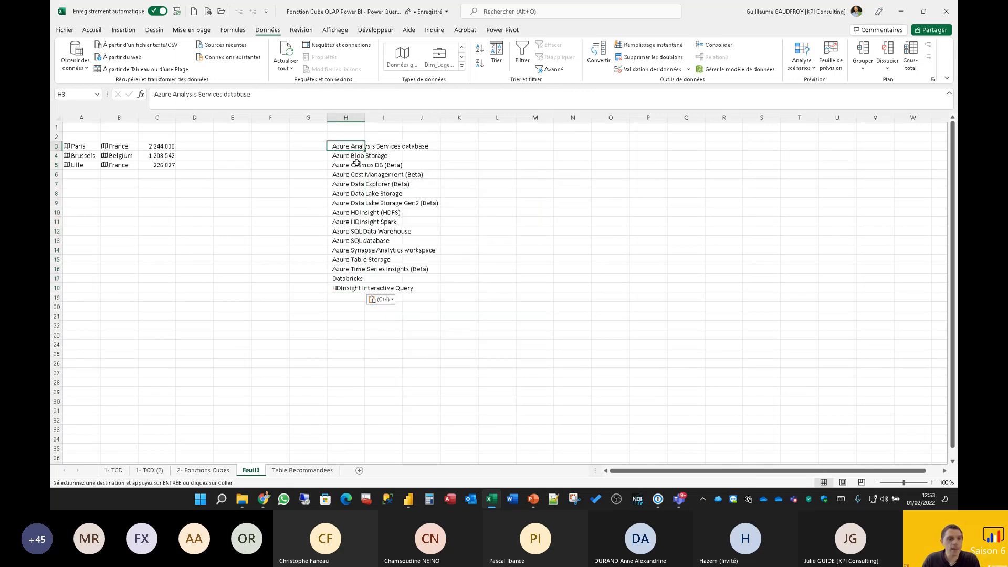
# Convert the connector names in H3:H18 to the organization's Liste_Connecteurs data type.
pyautogui.moveTo(344, 147); pyautogui.dragTo(352, 288)
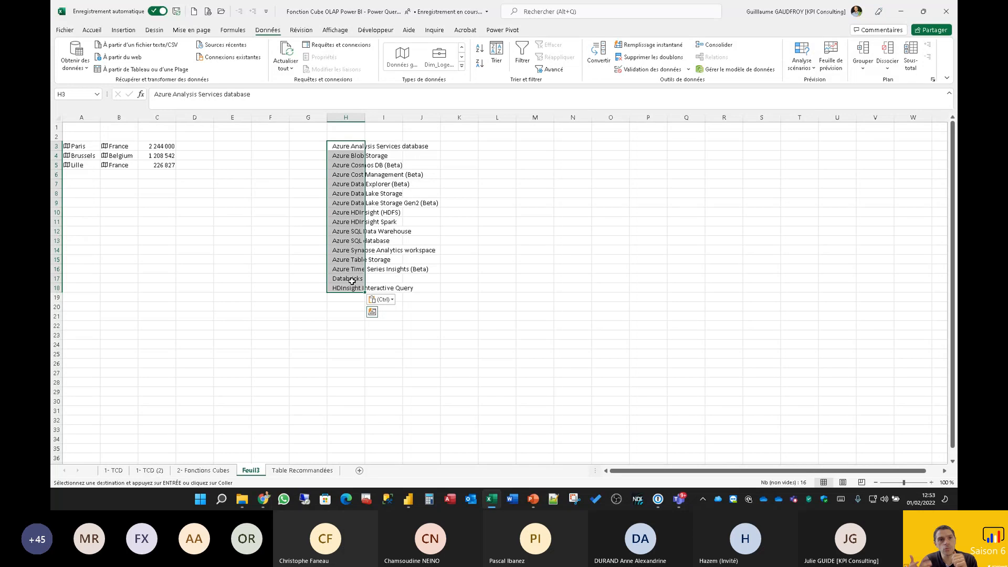
pyautogui.click(462, 67)
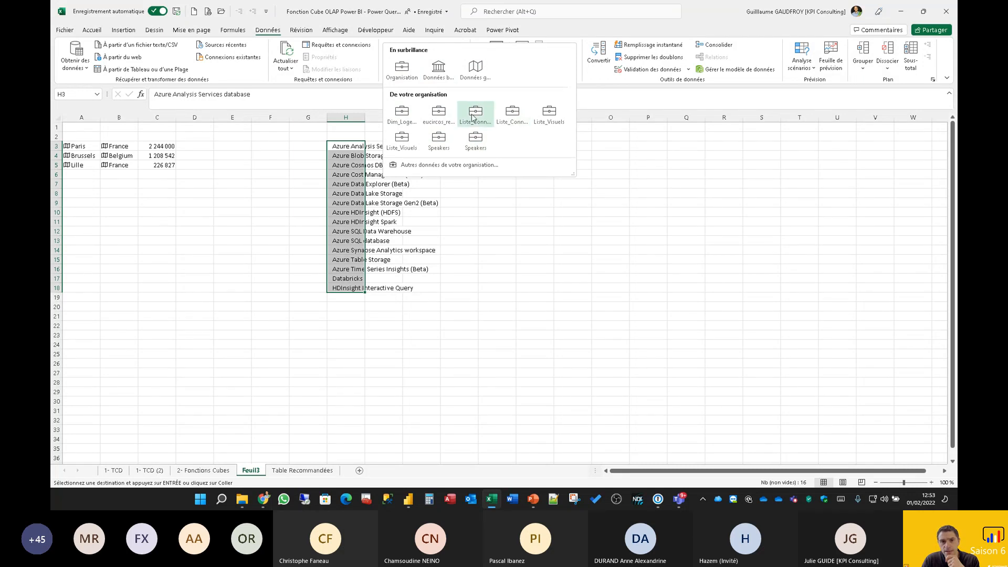
pyautogui.moveTo(472, 117)
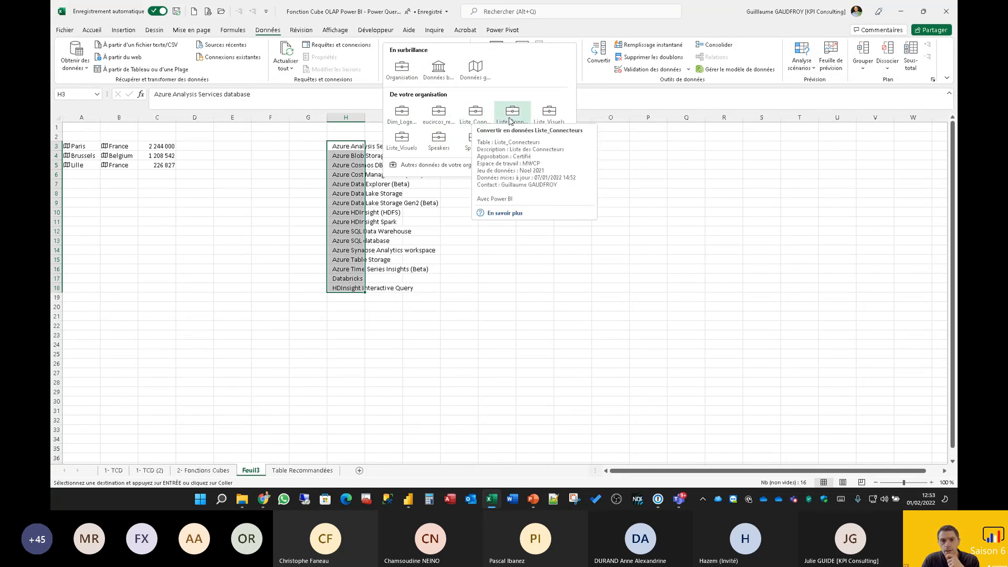
pyautogui.moveTo(510, 121)
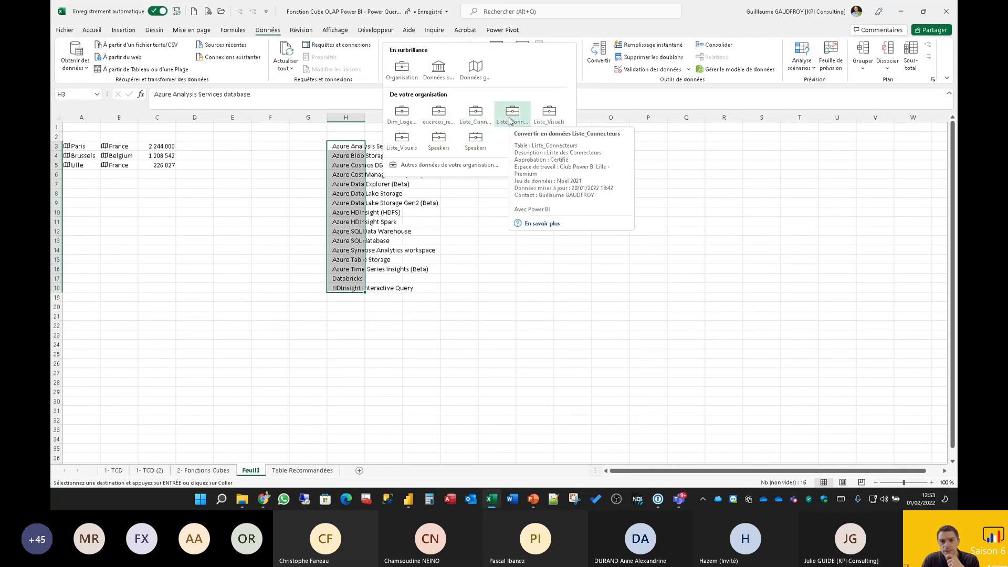
pyautogui.click(477, 119)
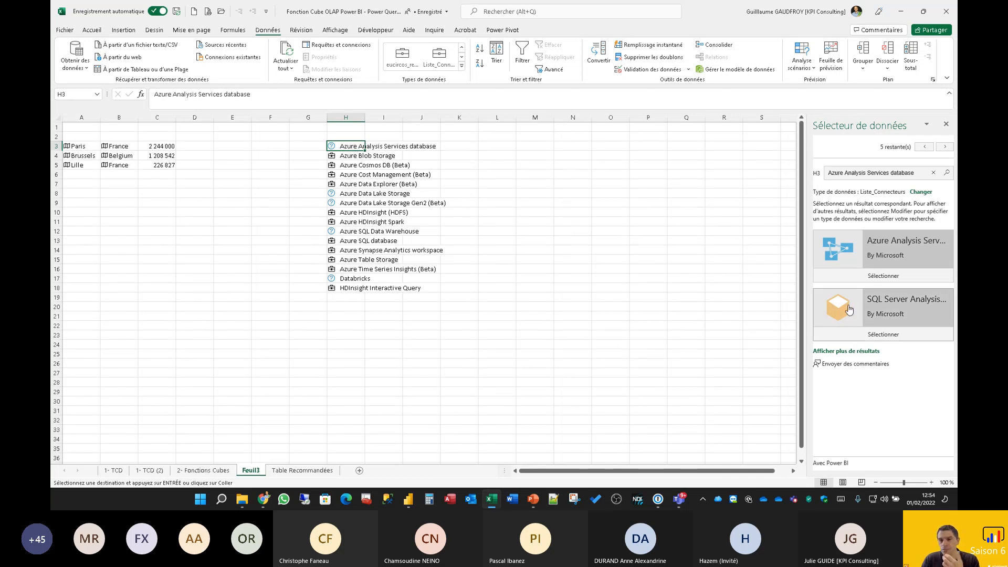
# Resolve the ambiguous connectors in H3, H8, H9, H12 and H17 by choosing the first suggested match for each.
pyautogui.click(879, 280)
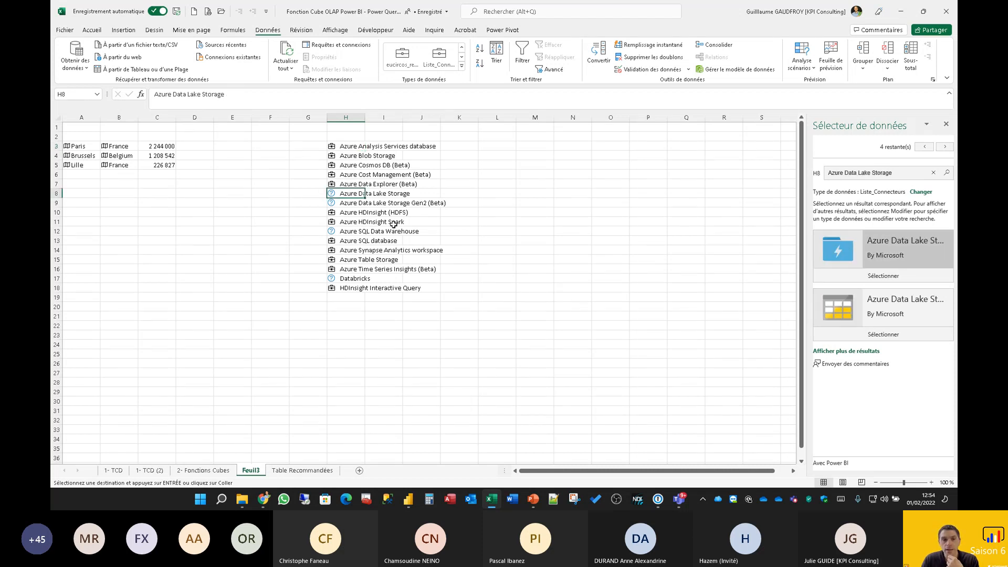
pyautogui.click(893, 277)
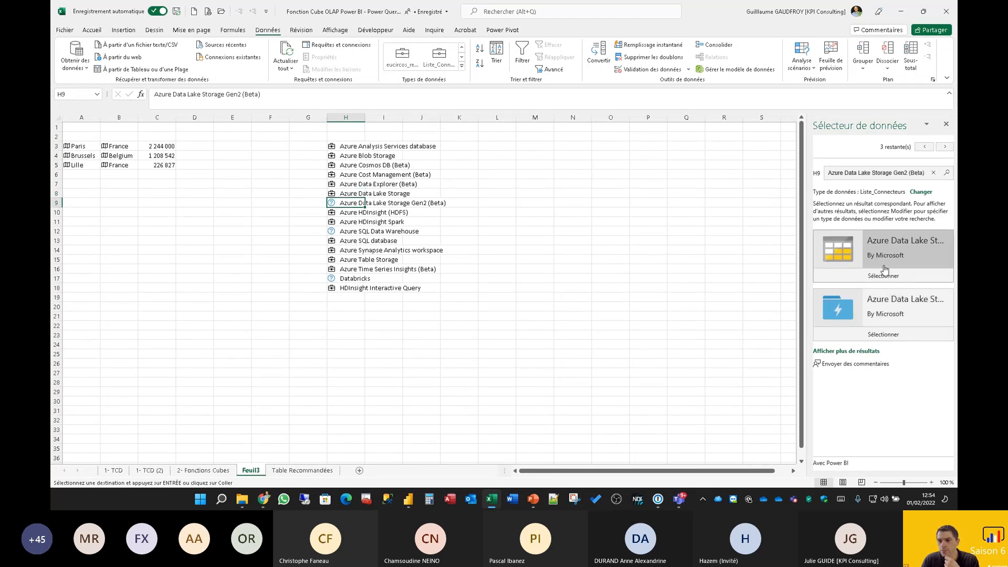
pyautogui.moveTo(805, 250); pyautogui.dragTo(737, 253)
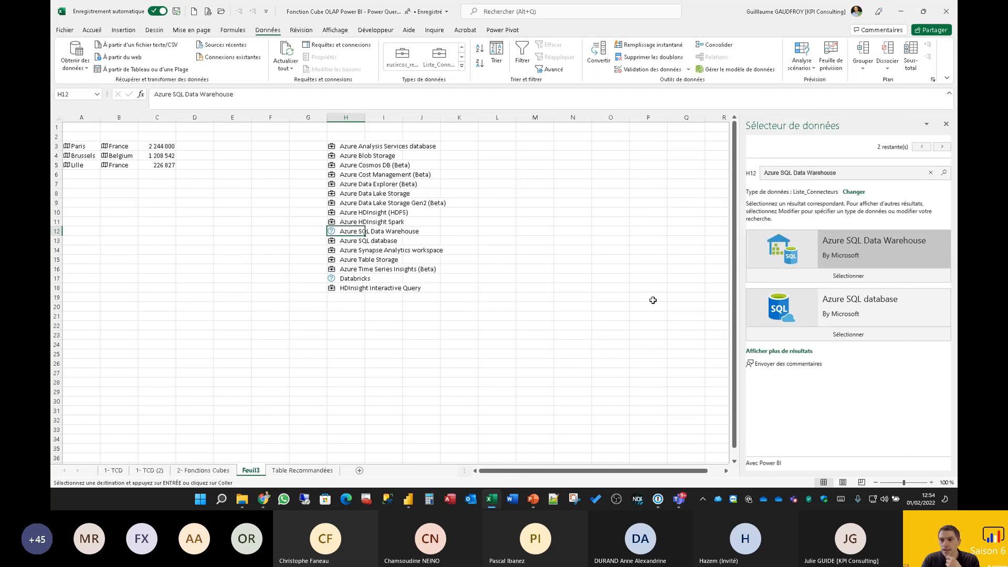
pyautogui.click(873, 275)
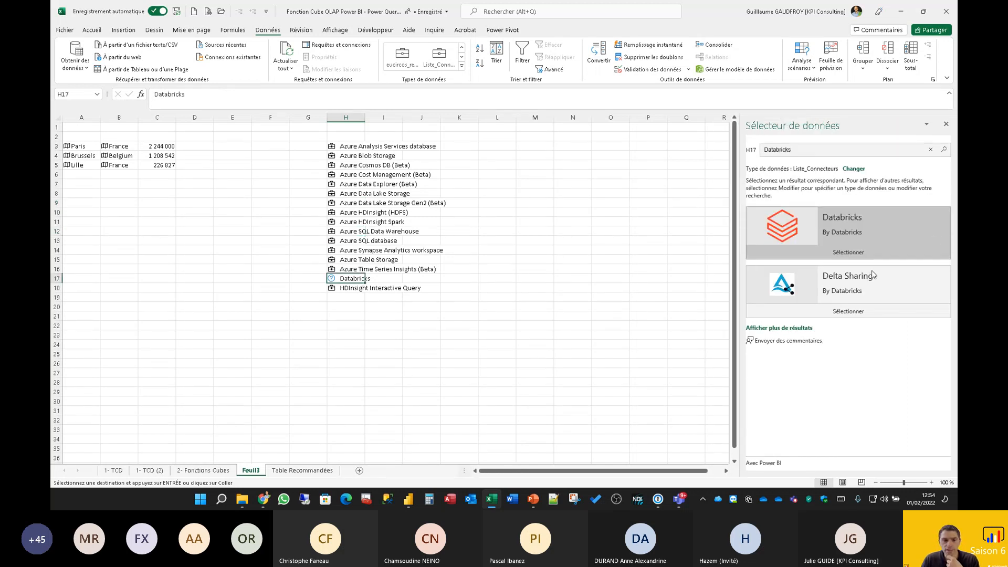
pyautogui.click(850, 255)
# Add the Categorie and Editeur fields of the connectors in H3:H18 to columns I and J.
pyautogui.moveTo(356, 149); pyautogui.dragTo(352, 289)
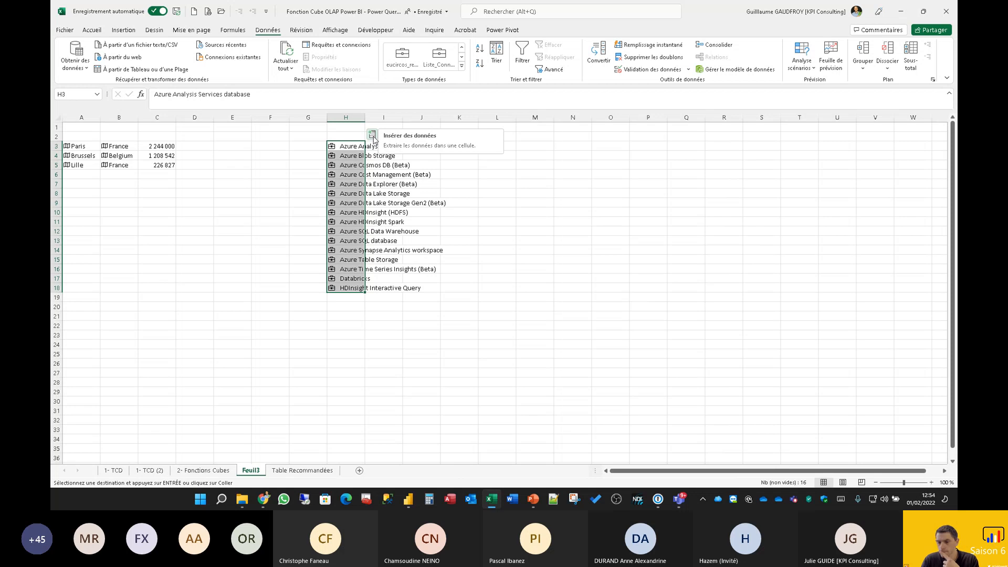
pyautogui.click(373, 137)
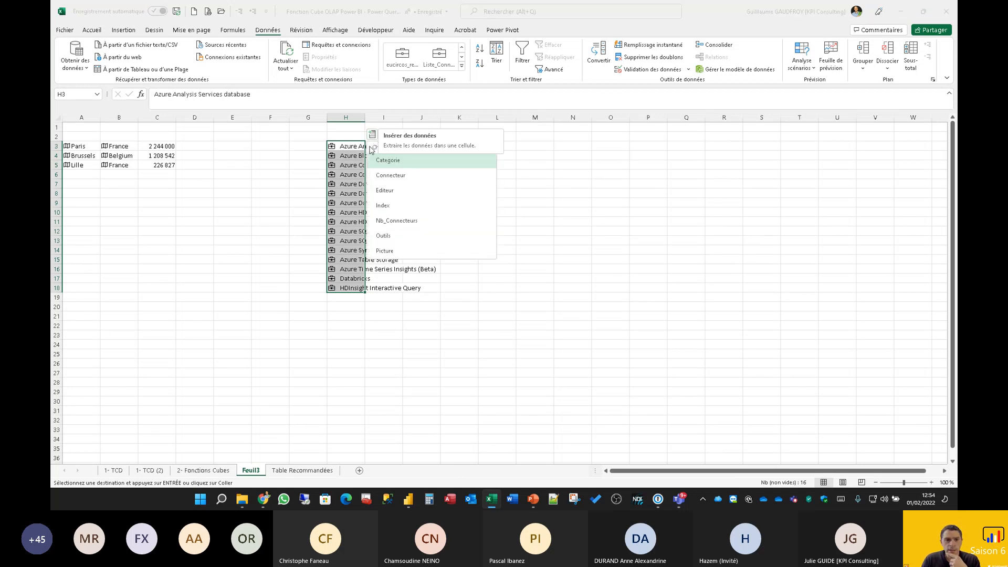
pyautogui.click(389, 162)
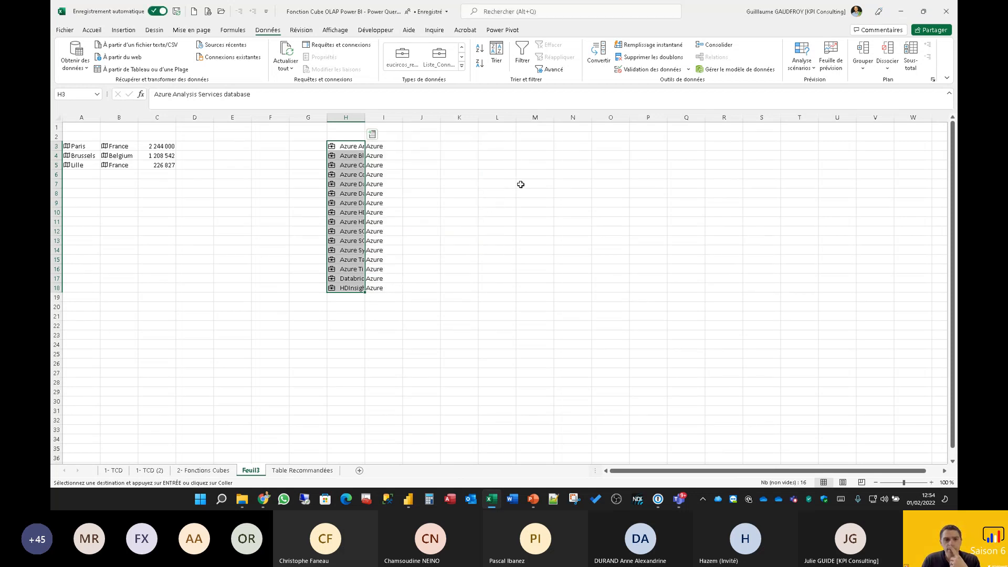
pyautogui.click(372, 134)
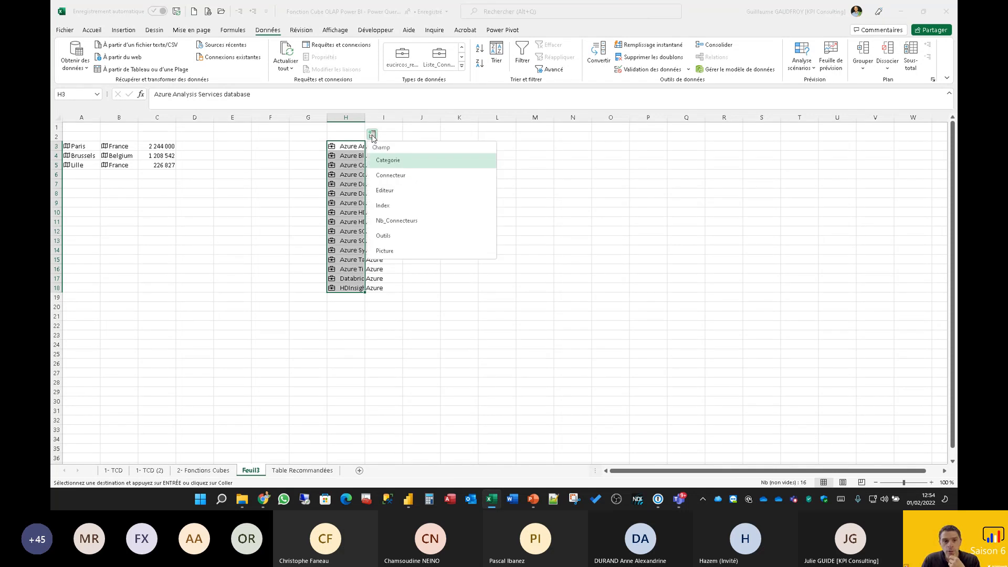
pyautogui.click(389, 190)
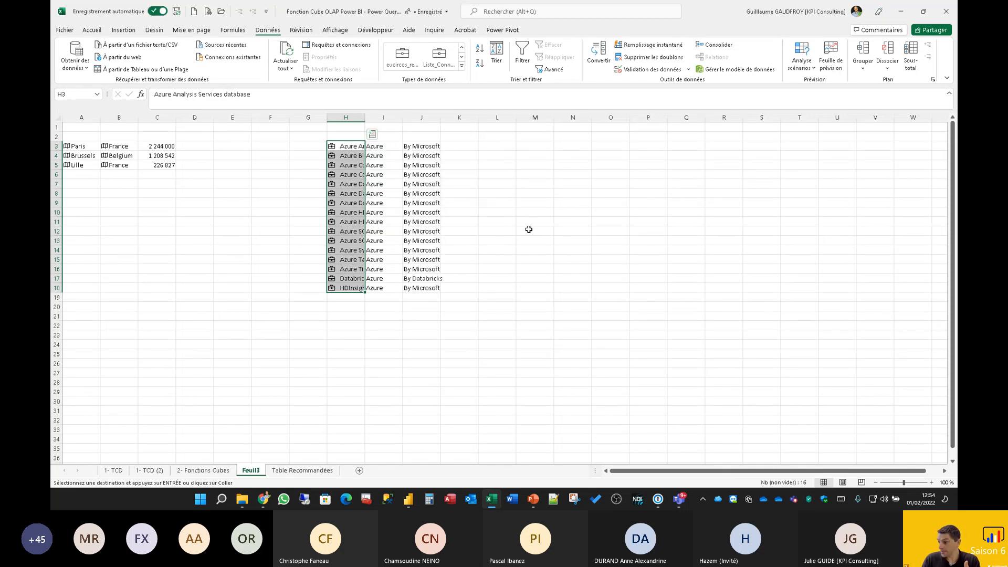
# Format the connector range H3:J18 as a blue banded table, treating the range as having no headers.
pyautogui.click(344, 145)
pyautogui.moveTo(344, 146); pyautogui.dragTo(429, 284)
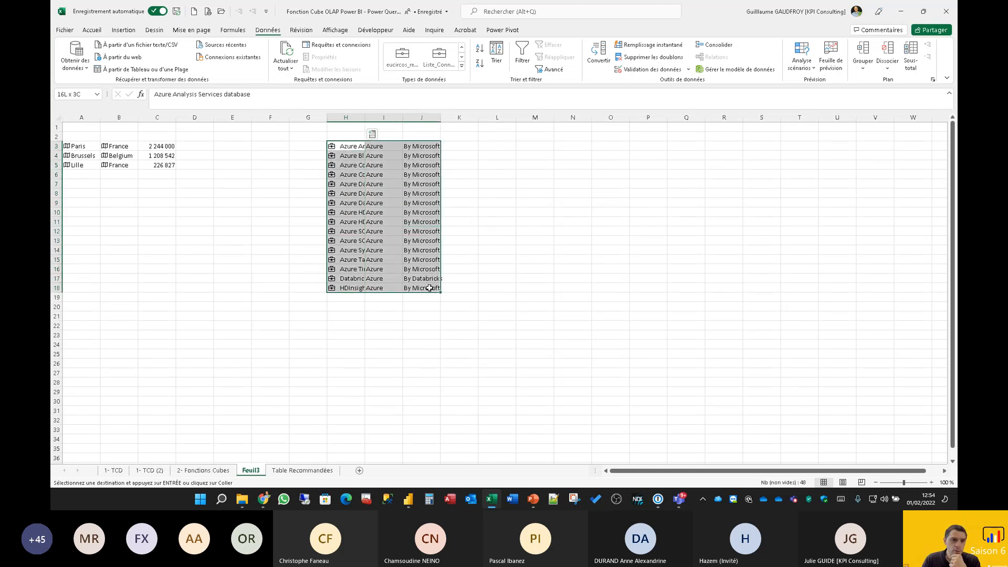
pyautogui.click(92, 29)
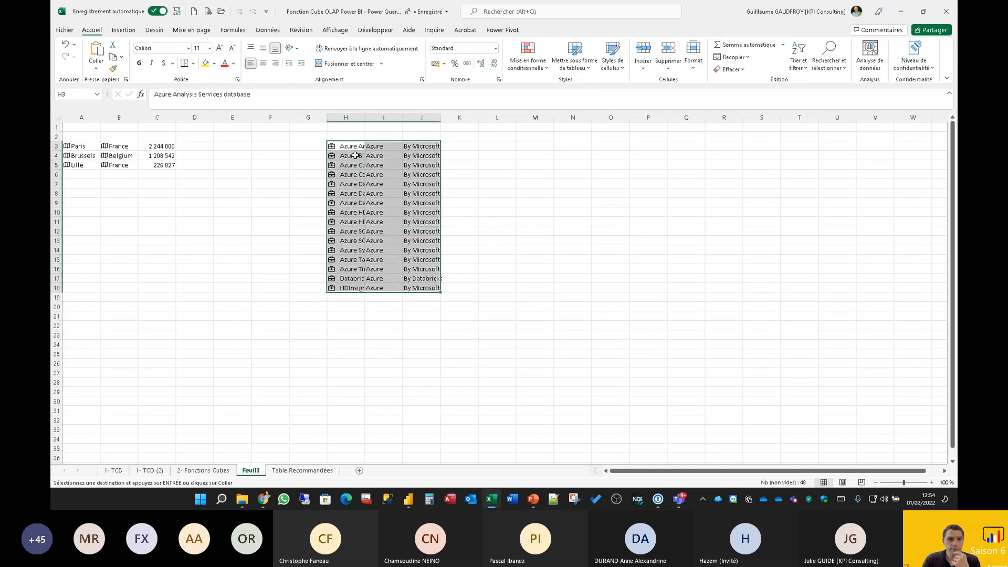
pyautogui.click(575, 56)
pyautogui.click(724, 202)
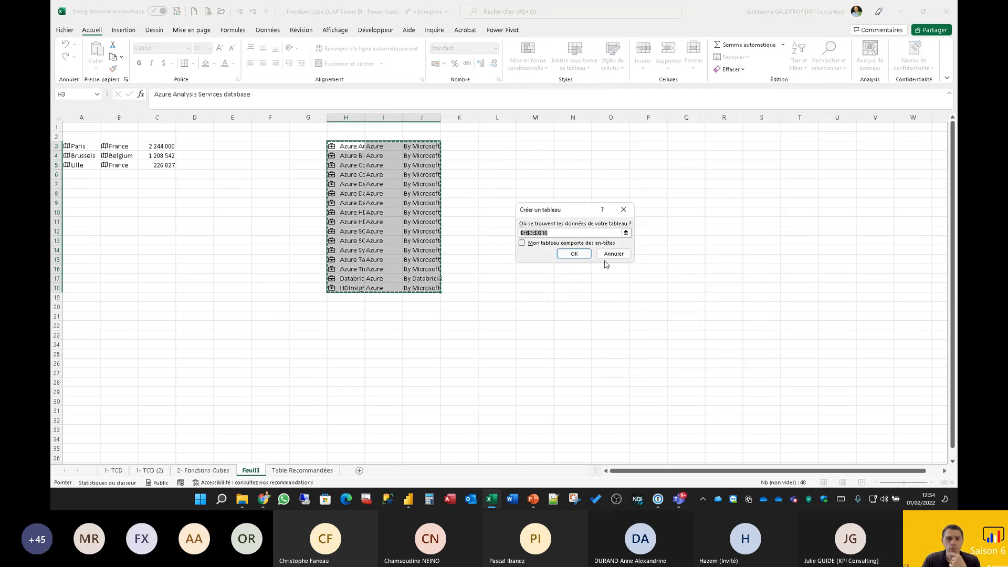
pyautogui.click(571, 254)
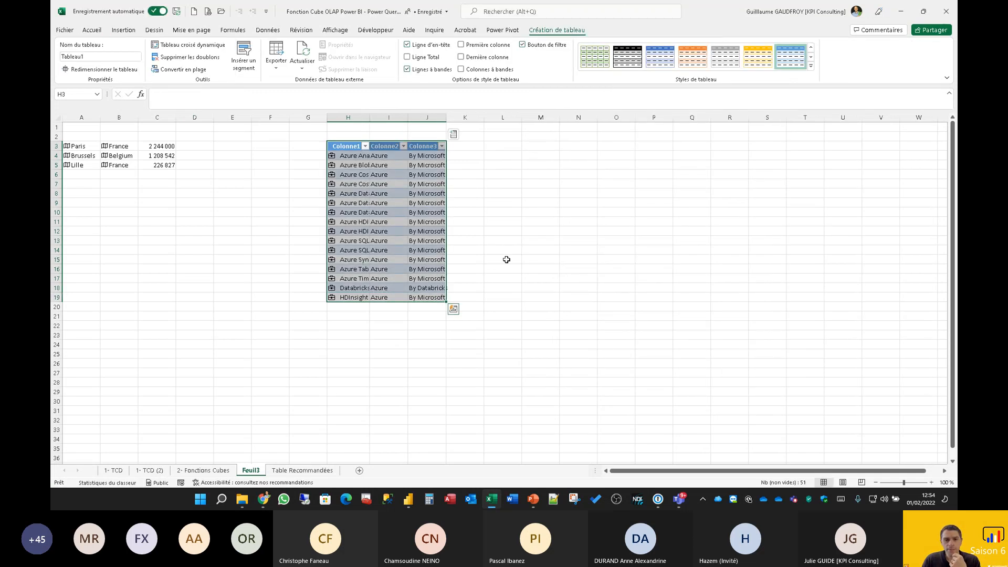
pyautogui.click(505, 259)
# Add the Outils field of the connectors as a new column of the table.
pyautogui.click(432, 158)
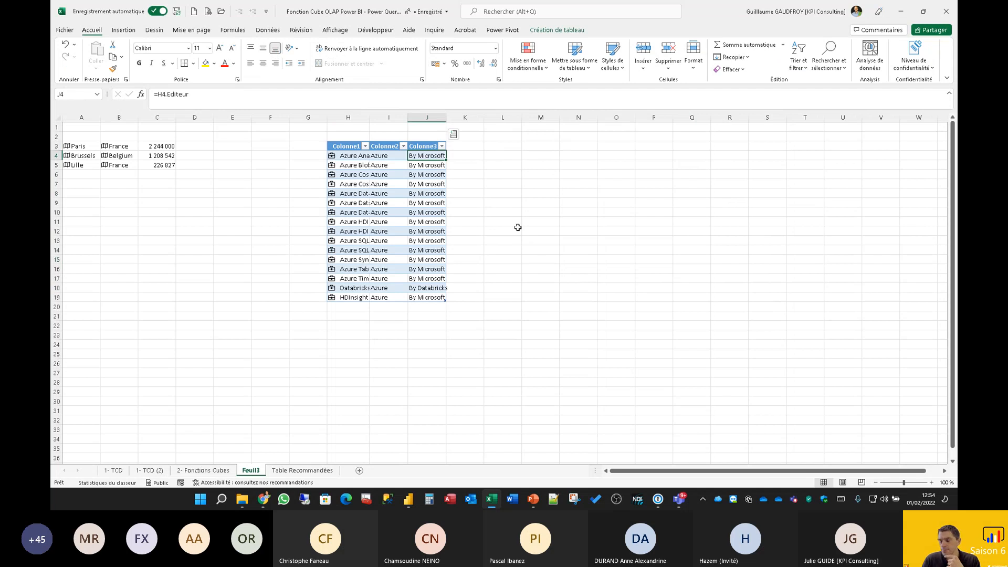
pyautogui.click(453, 136)
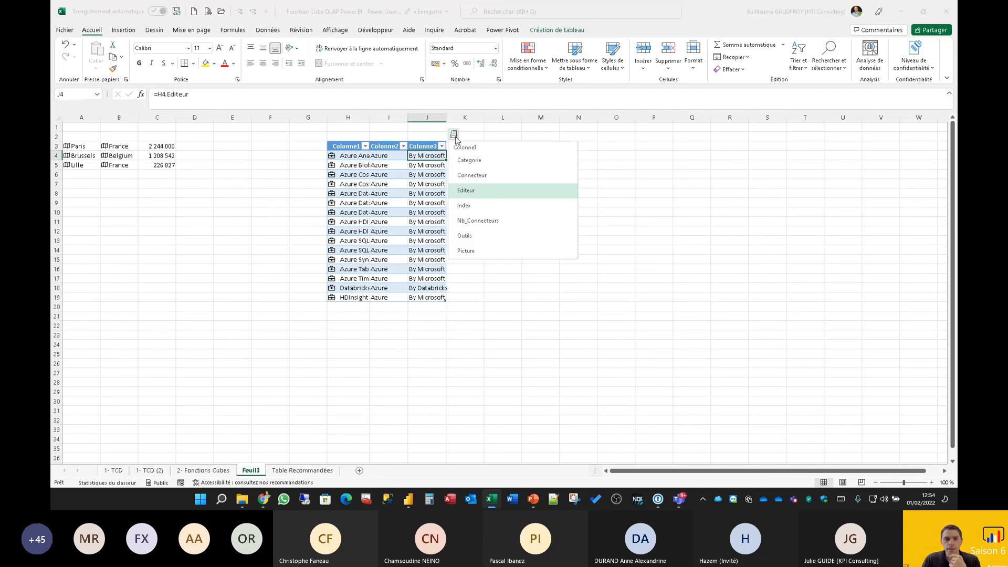
pyautogui.click(465, 236)
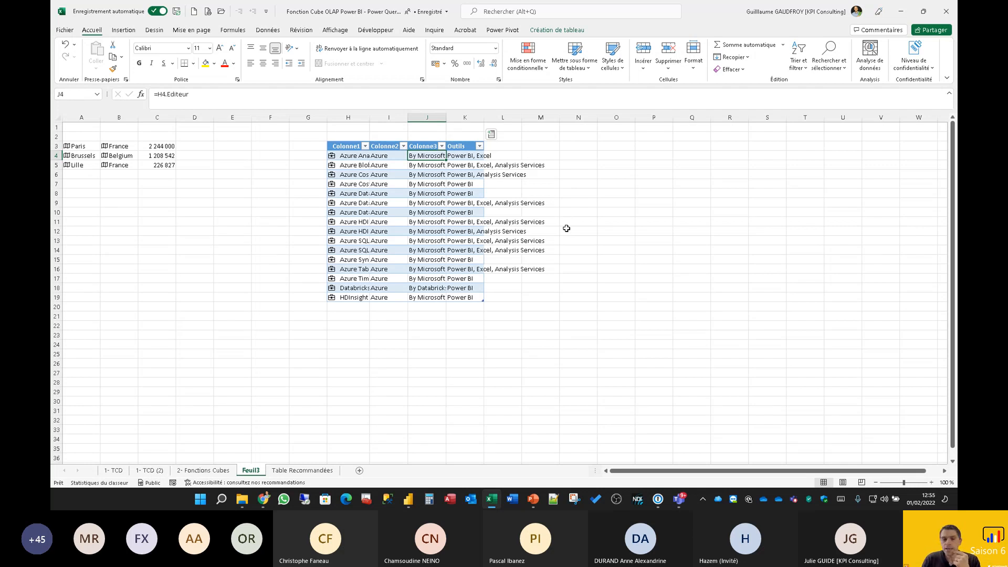
pyautogui.click(354, 310)
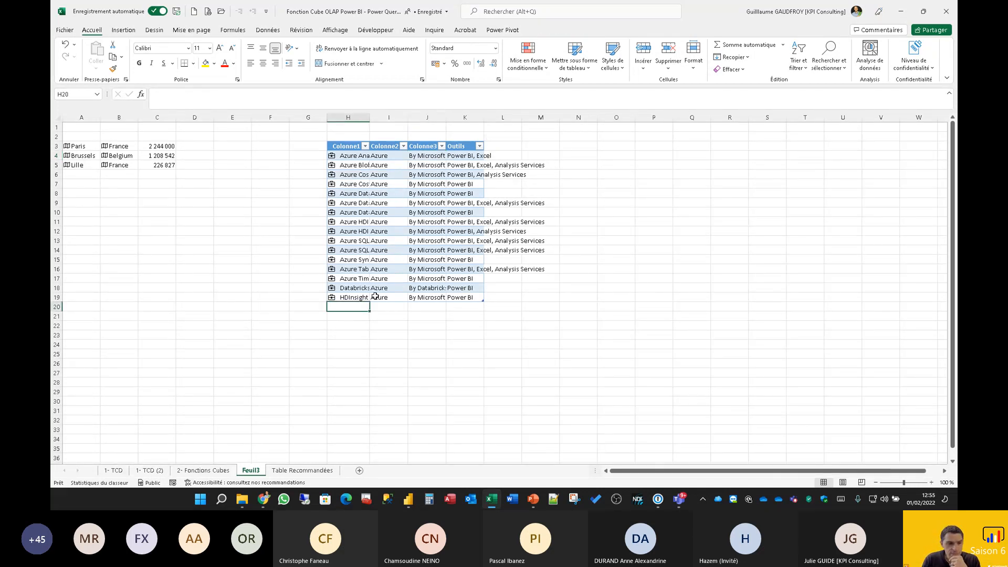
# Copy the Access database connector from the 1- TCD pivot table into cell H20 of Feuil3, extending the connector table.
pyautogui.click(113, 470)
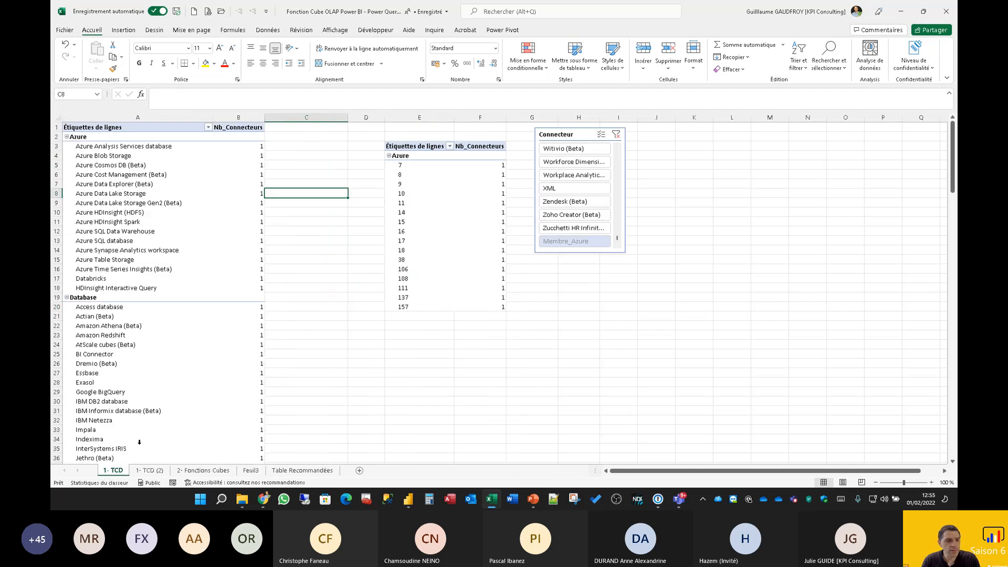
pyautogui.click(119, 309)
pyautogui.hotkey('ctrl', 'c')
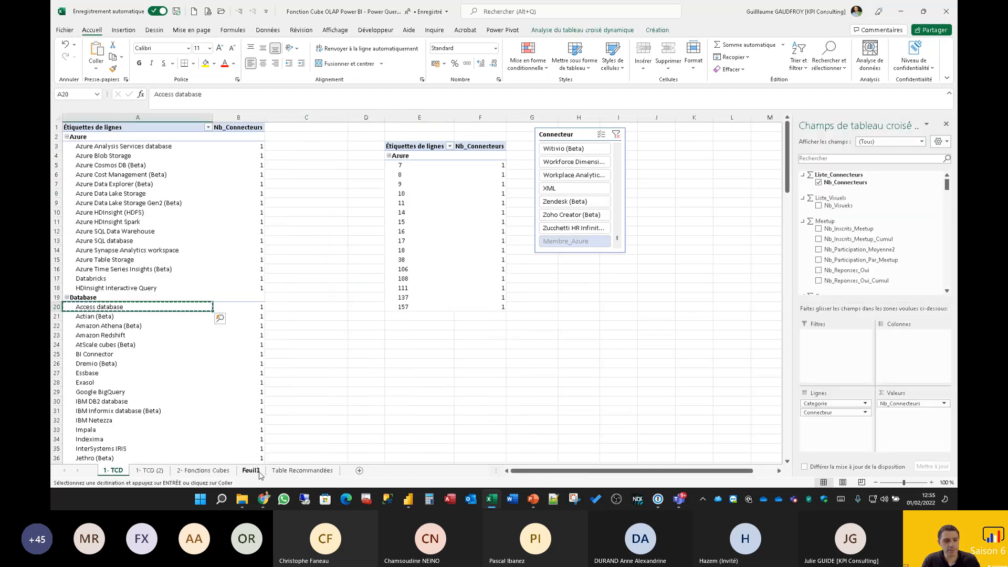
pyautogui.click(250, 470)
pyautogui.hotkey('ctrl', 'v')
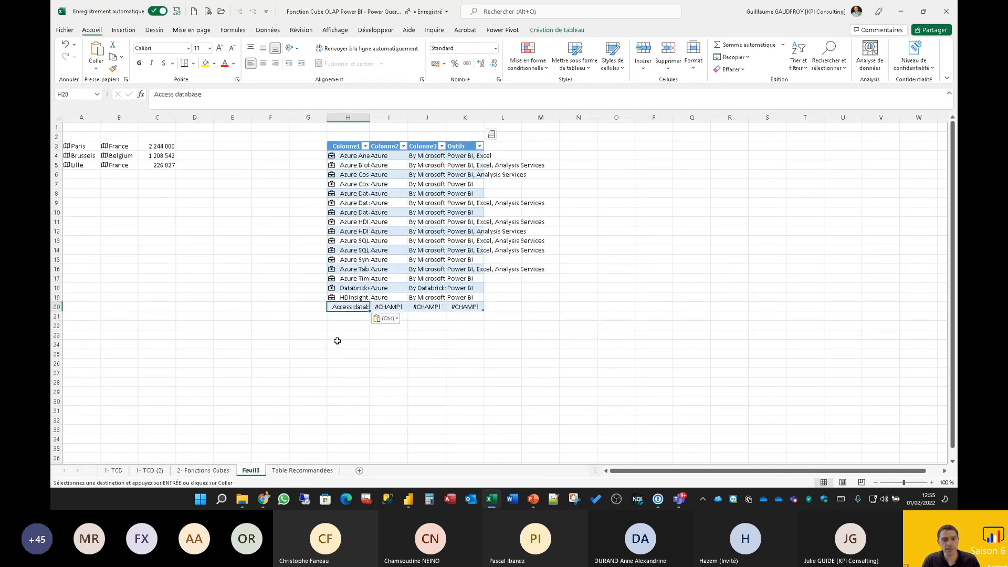
# Convert H20 to the Liste_Connecteurs data type, choosing Access database by Microsoft as the matching record.
pyautogui.click(352, 298)
pyautogui.click(334, 307)
pyautogui.click(271, 30)
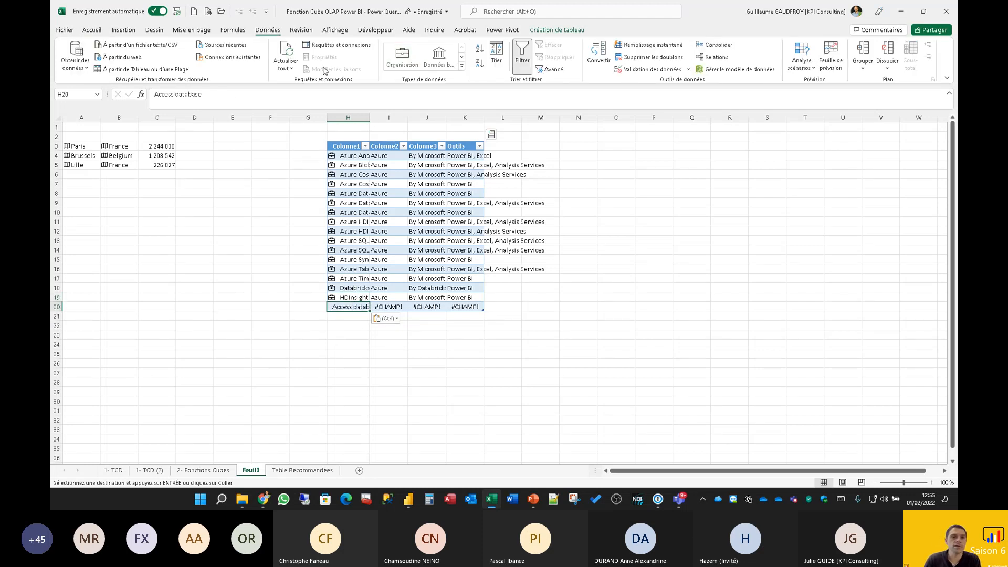
pyautogui.click(462, 65)
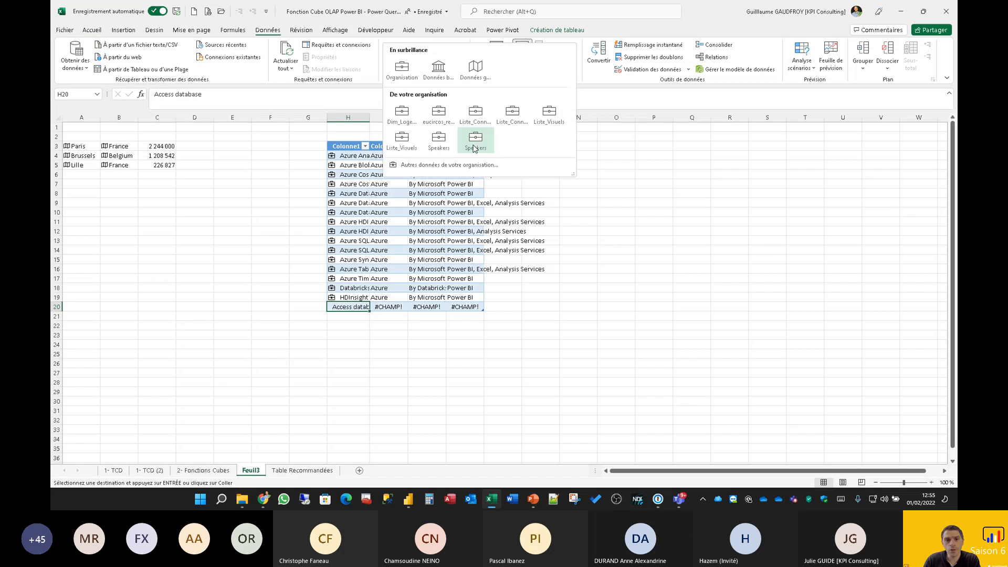
pyautogui.click(471, 116)
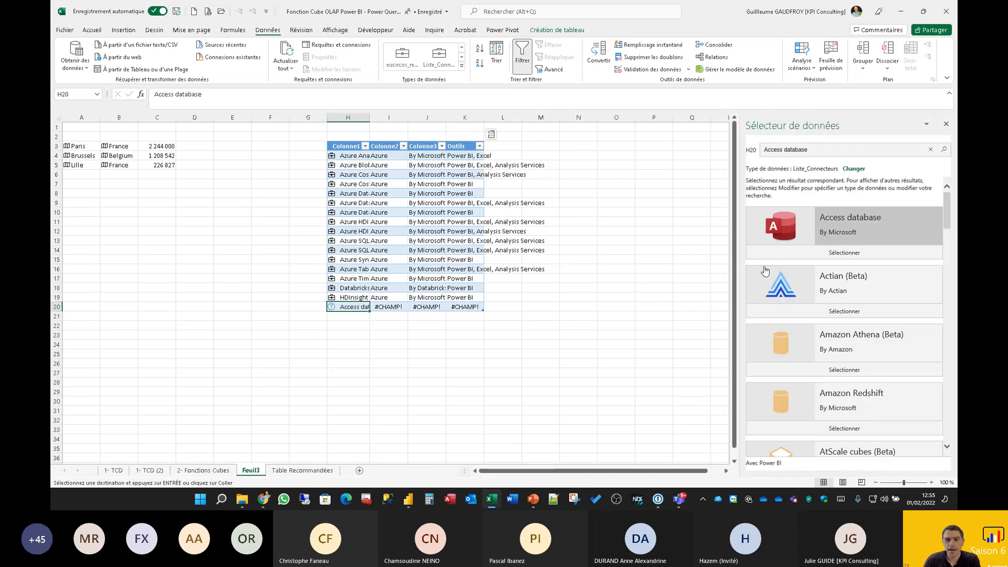
pyautogui.click(835, 239)
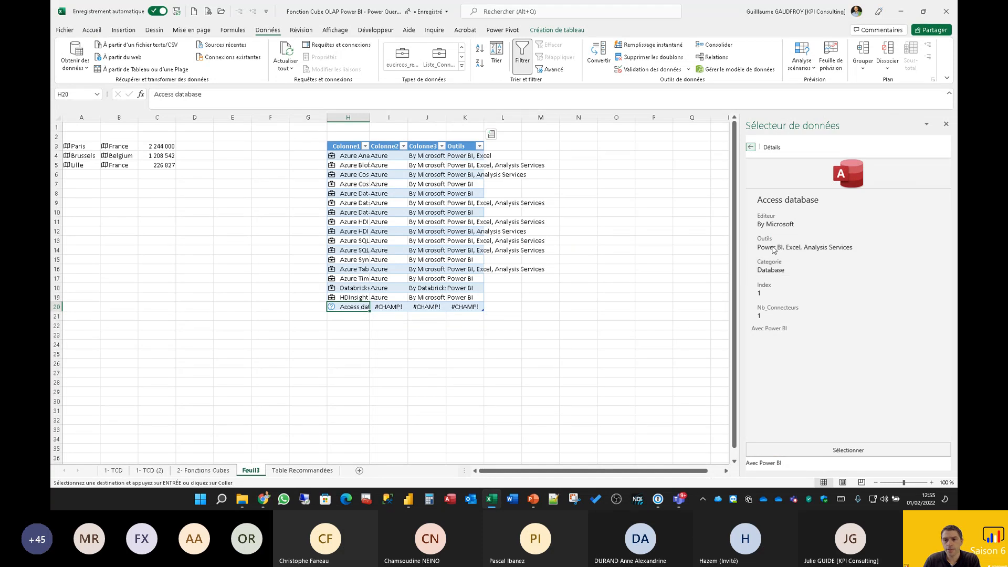
pyautogui.click(835, 450)
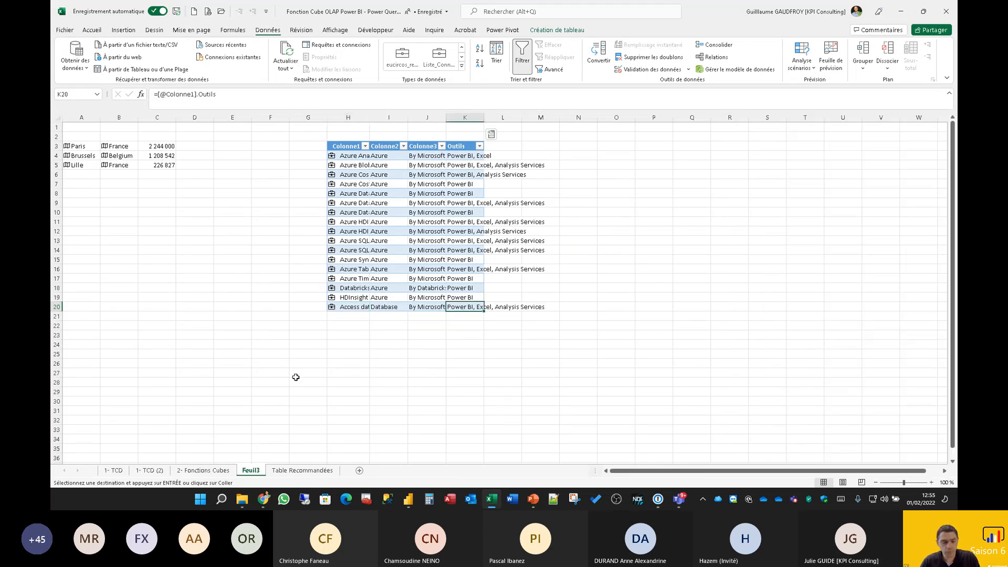
# Switch to Power BI Desktop and examine the advanced options of the Liste_Connecteurs Picture field and the report's Access database card.
pyautogui.hotkey('alt', 'Tab')
pyautogui.hotkey('alt', 'Tab')
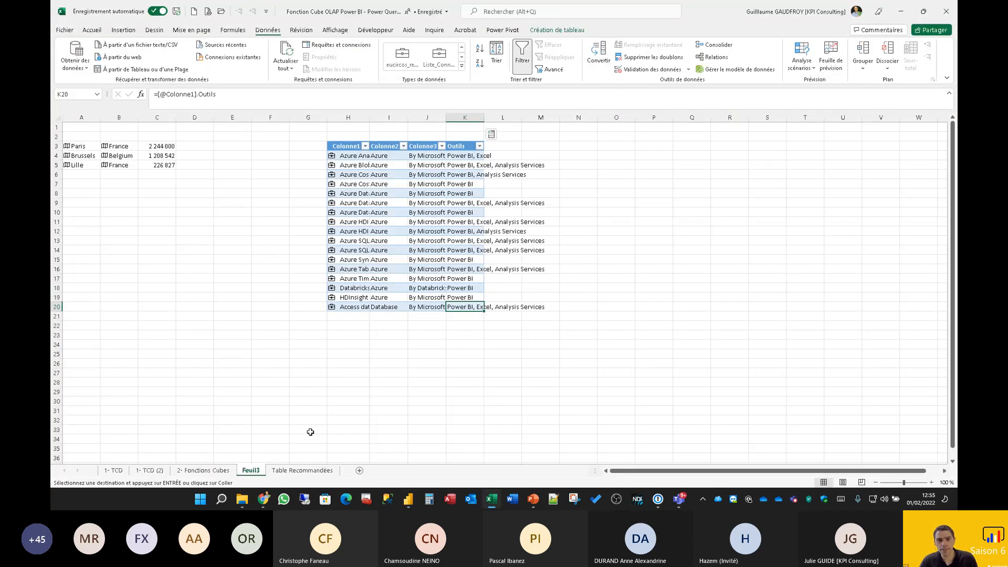
pyautogui.hotkey('alt', 'Tab')
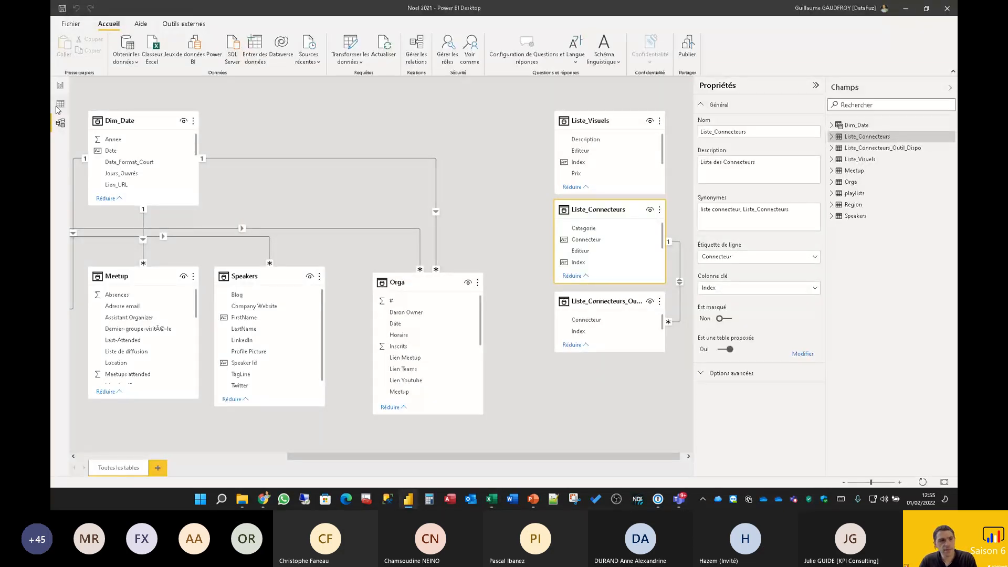
pyautogui.scroll(-3, 657, 239)
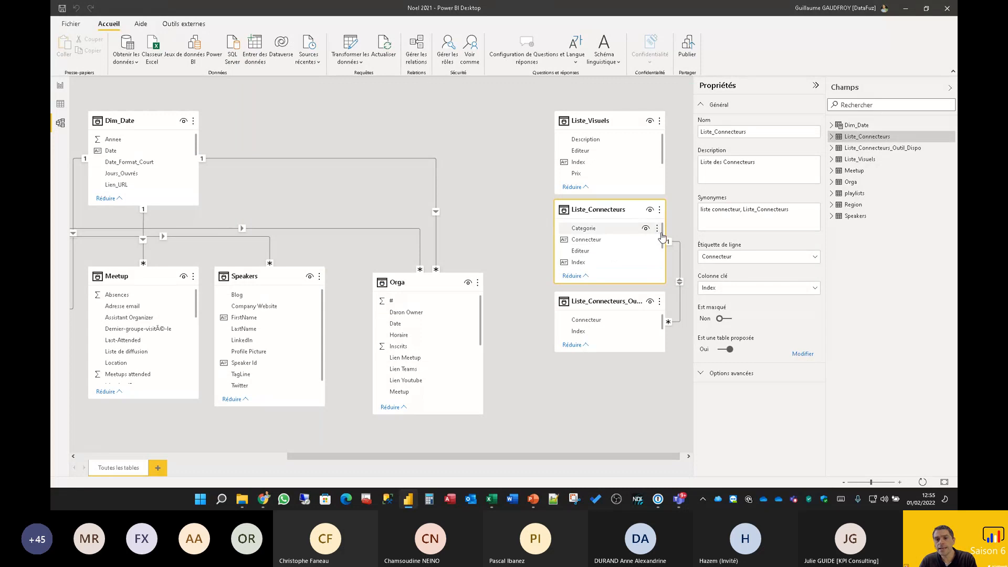
pyautogui.click(61, 85)
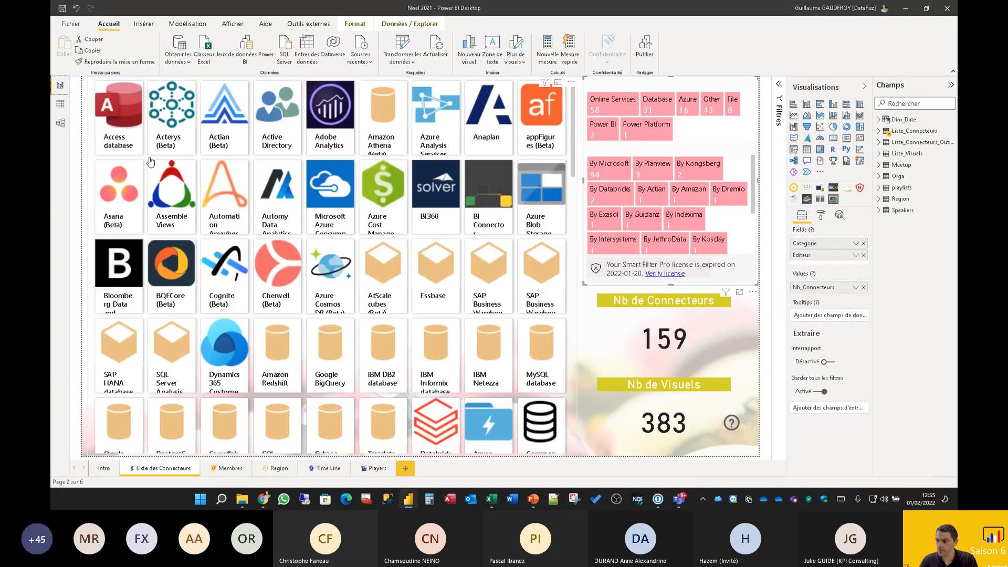
pyautogui.click(61, 126)
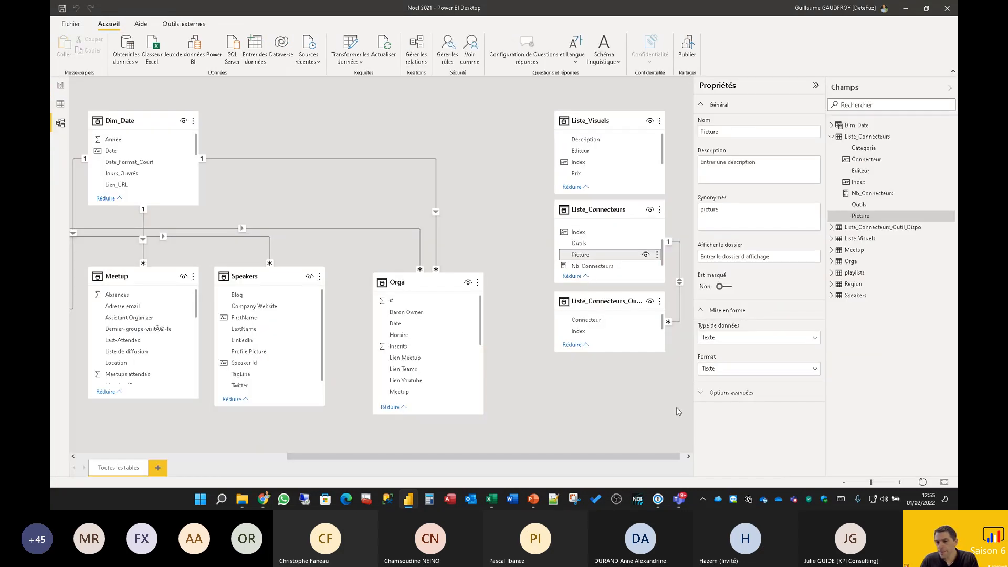
pyautogui.click(705, 393)
pyautogui.scroll(-2, 788, 367)
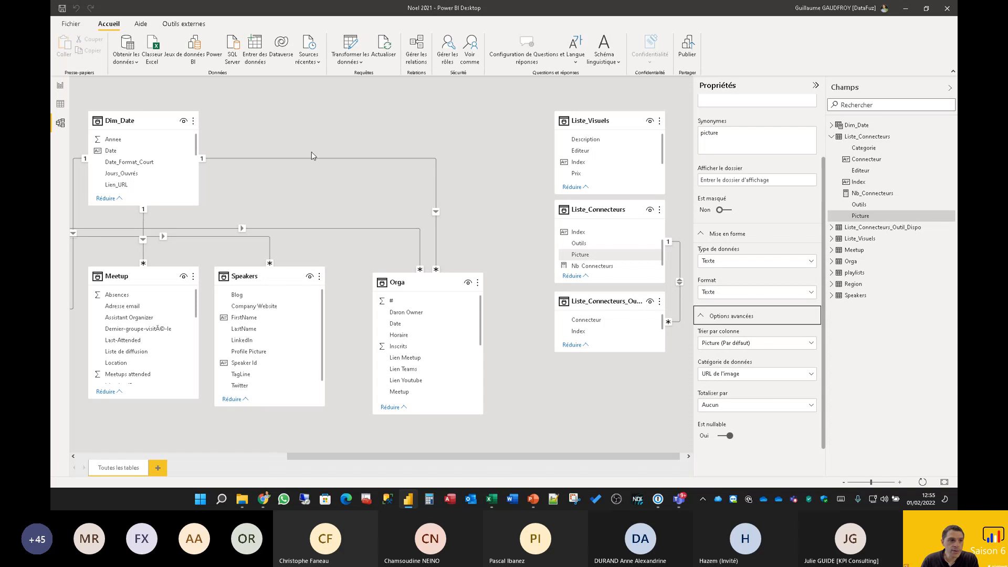
pyautogui.click(59, 85)
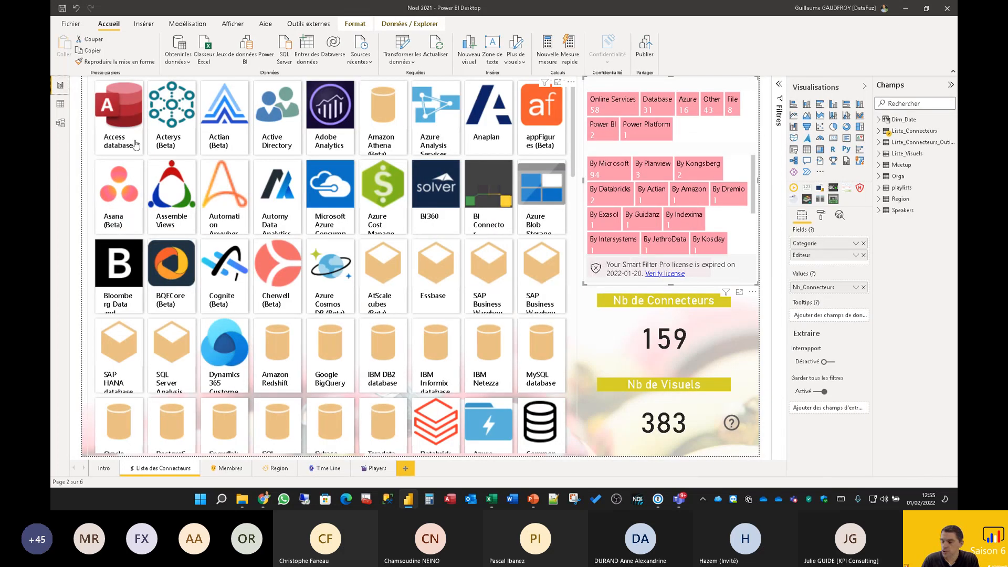
pyautogui.click(146, 124)
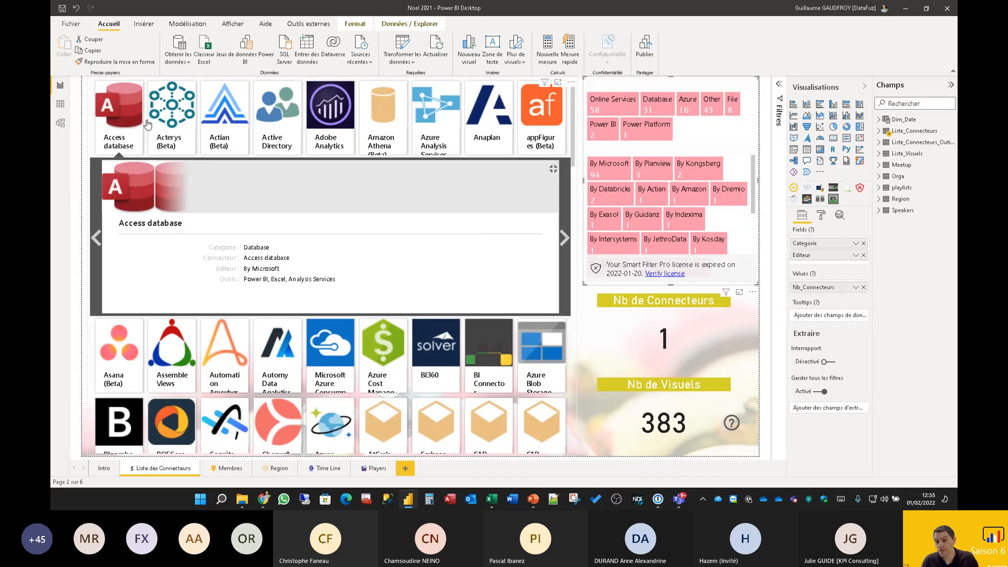
# Switch back to Excel and add the Picture field of the connectors as a new table column.
pyautogui.hotkey('alt', 'Tab')
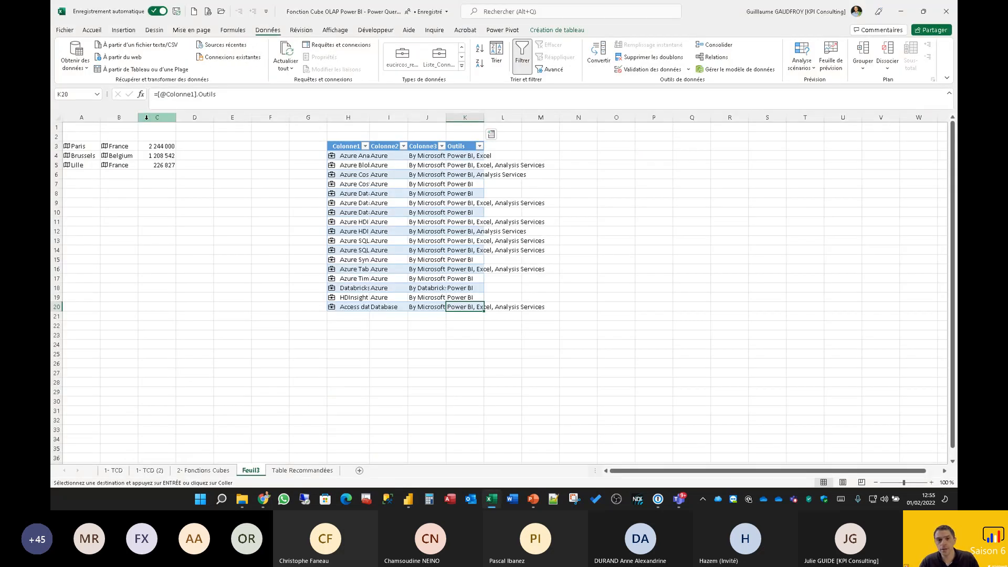
pyautogui.click(491, 136)
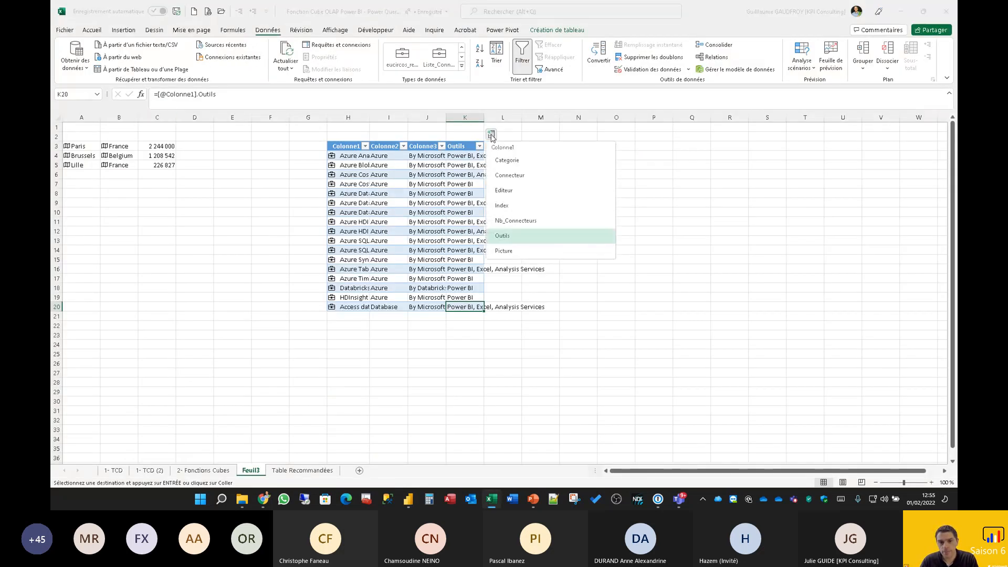
pyautogui.click(507, 252)
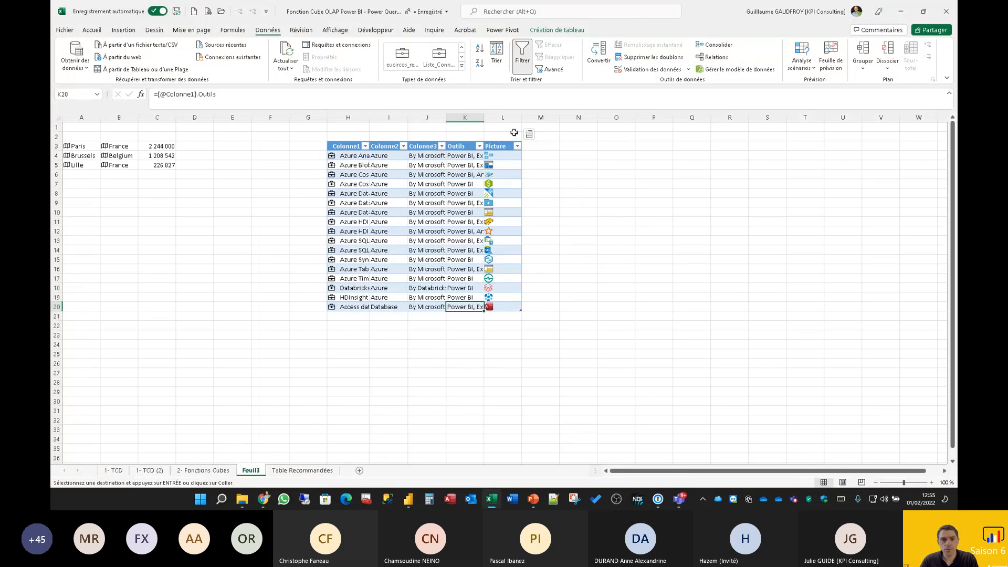
# Review the picture column and the source details of the Liste_Connecteurs organization data type.
pyautogui.moveTo(502, 156); pyautogui.dragTo(504, 307)
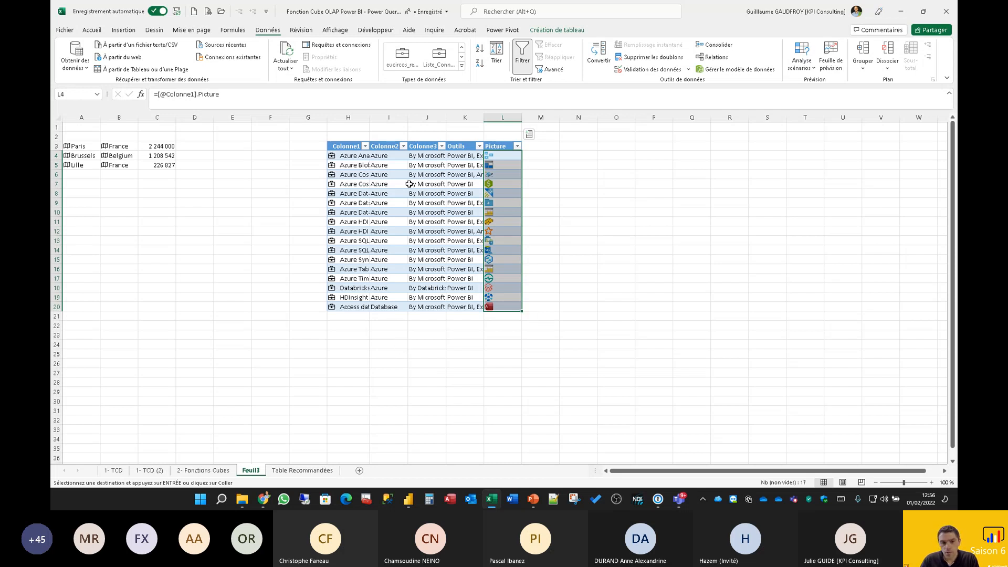
pyautogui.click(357, 204)
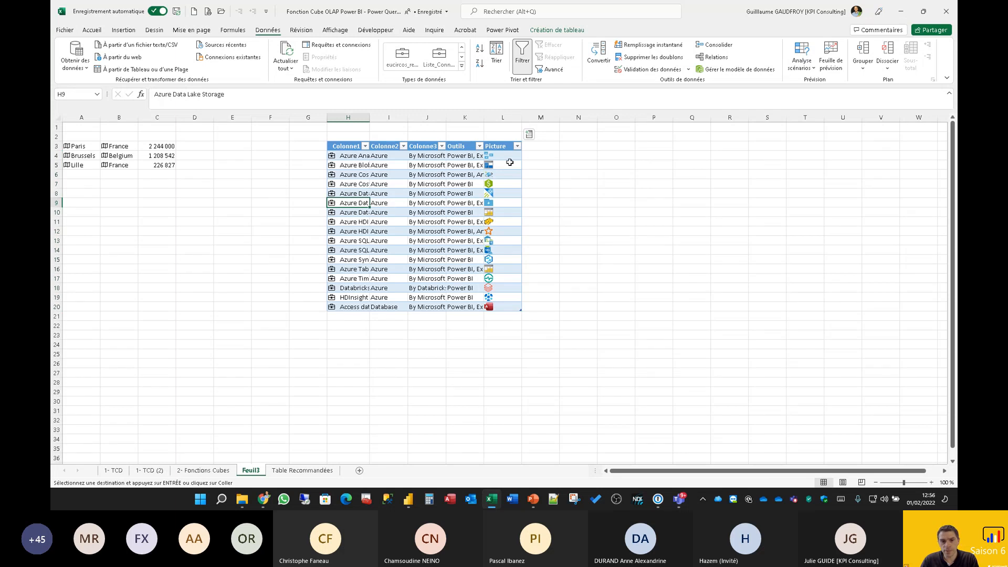
pyautogui.moveTo(509, 163); pyautogui.dragTo(504, 269)
pyautogui.click(462, 68)
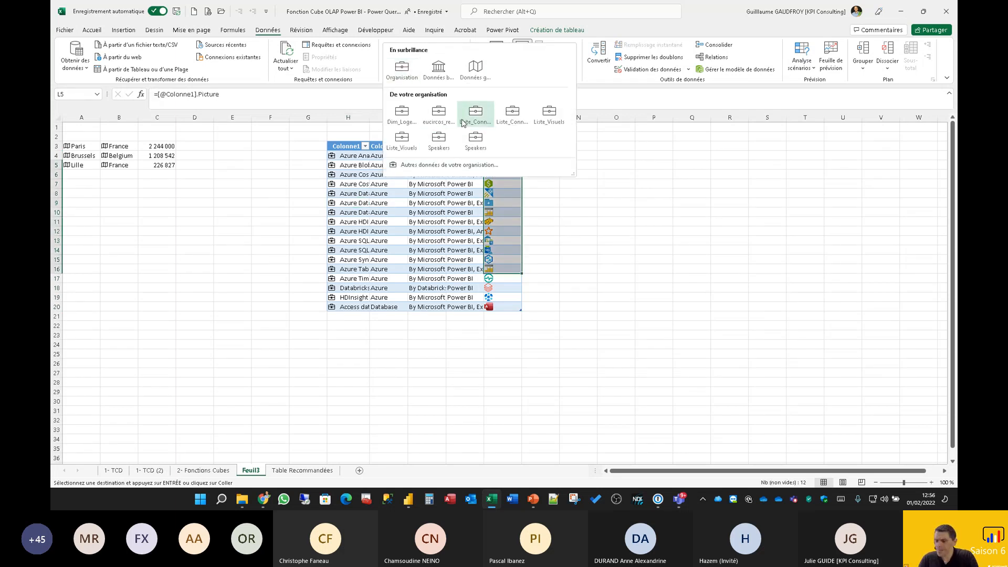
pyautogui.moveTo(464, 122)
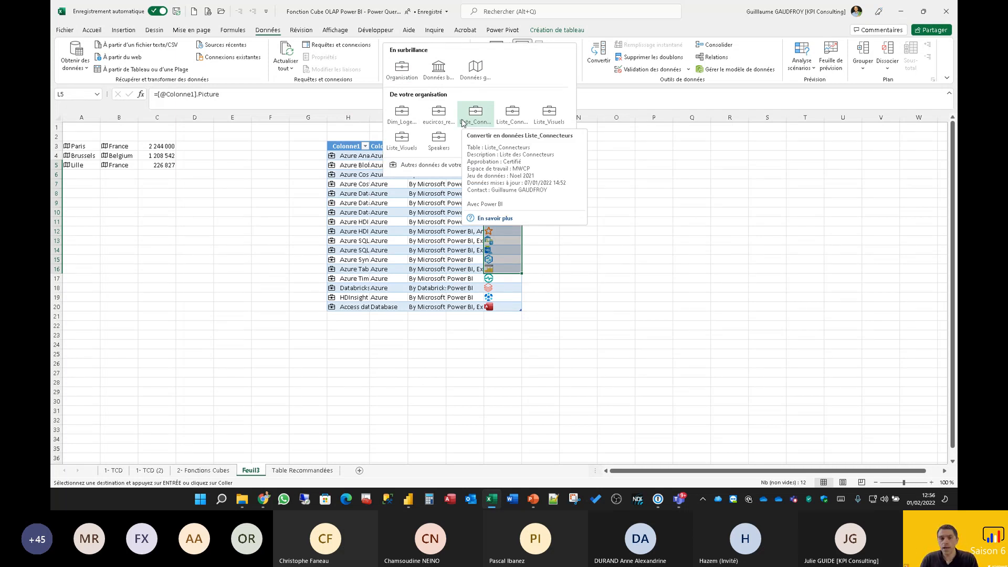
pyautogui.click(364, 164)
pyautogui.click(354, 288)
pyautogui.click(352, 316)
pyautogui.click(352, 260)
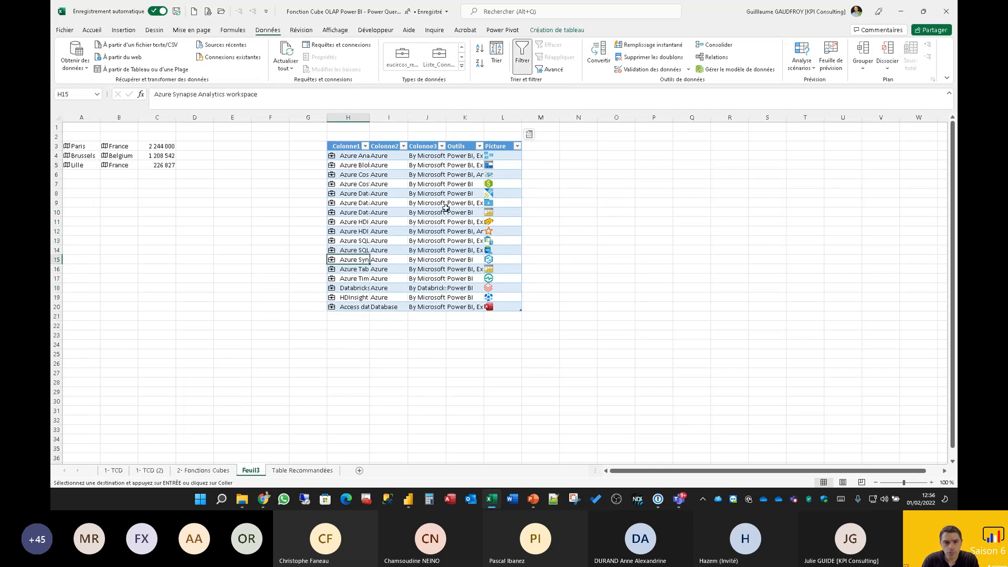
pyautogui.click(352, 157)
pyautogui.click(494, 155)
pyautogui.rightClick(494, 155)
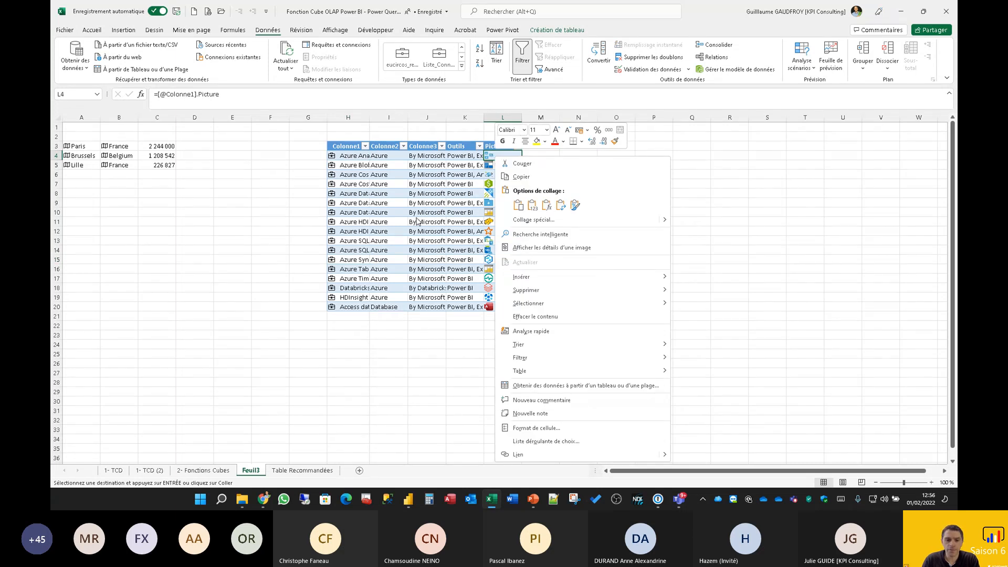
pyautogui.press('Escape')
pyautogui.click(529, 135)
pyautogui.click(477, 242)
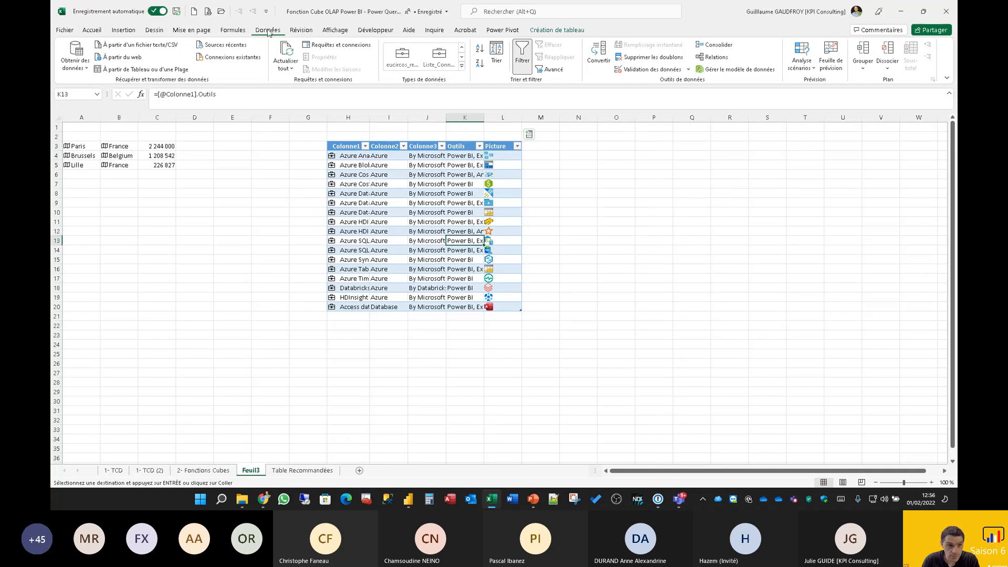
# Display the workbook's queries and connections beside the connector table.
pyautogui.click(339, 45)
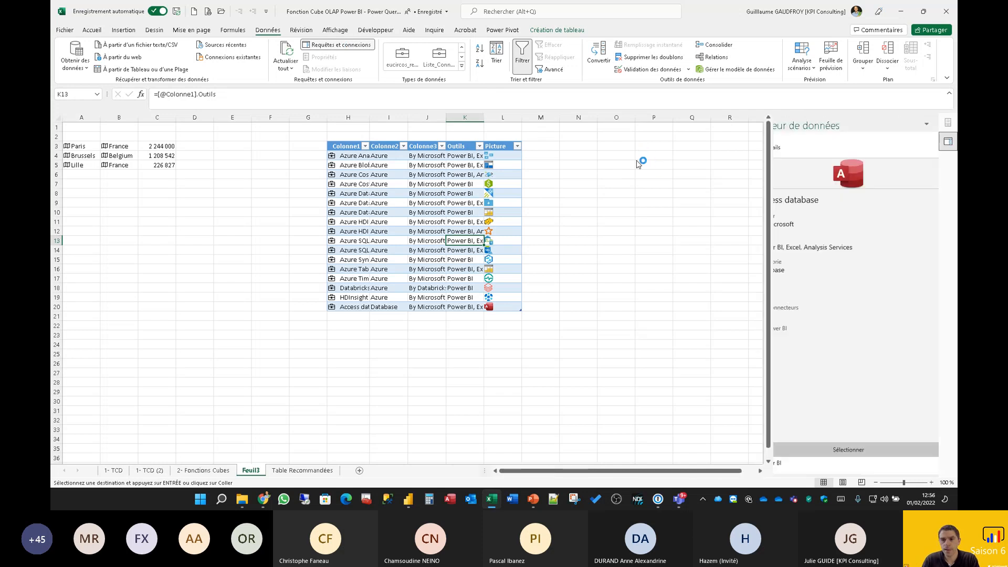
pyautogui.click(348, 164)
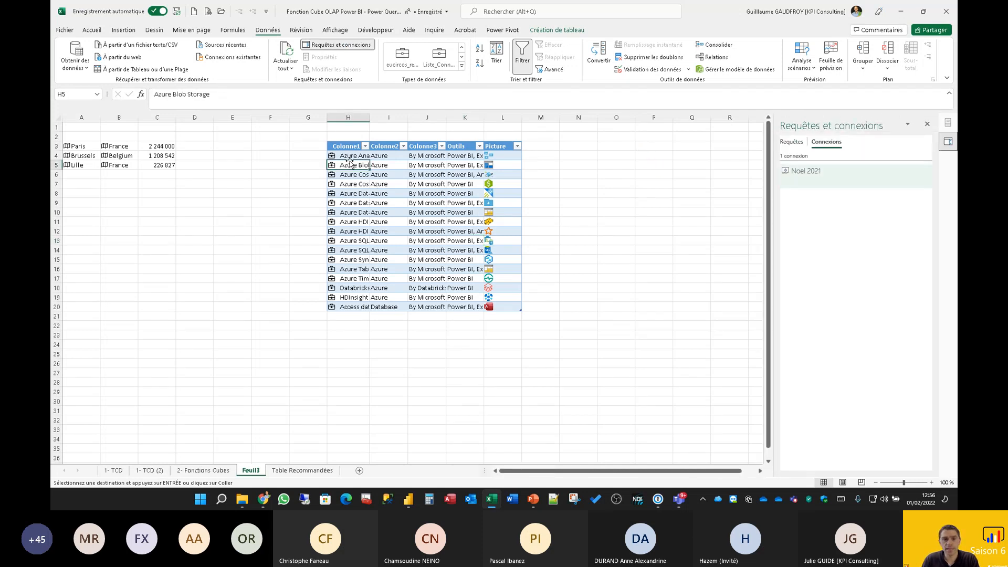
pyautogui.click(374, 177)
pyautogui.click(516, 174)
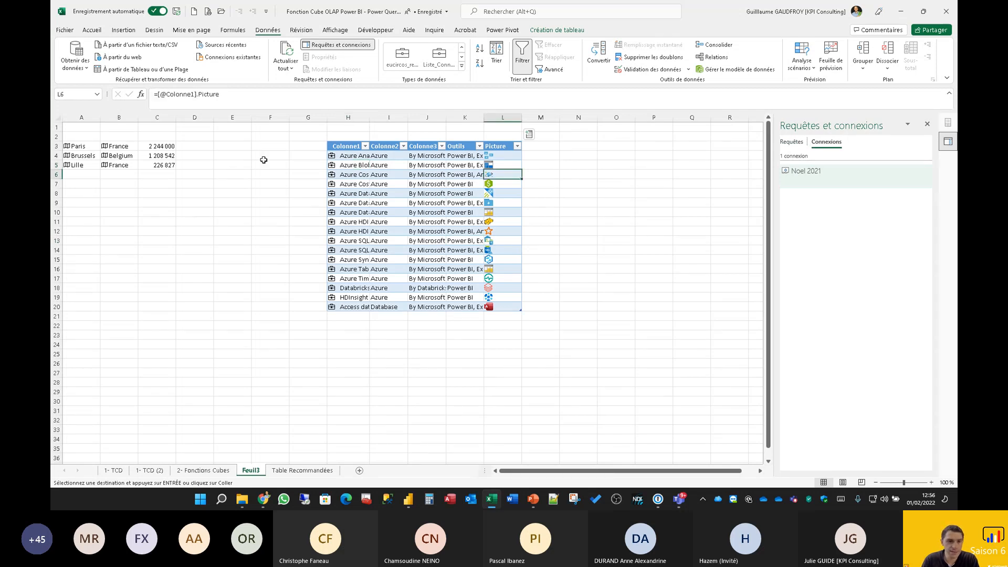
# Open the data card of Azure Analysis Services database in H4 and examine its fields, source table, dataset and update date.
pyautogui.click(332, 156)
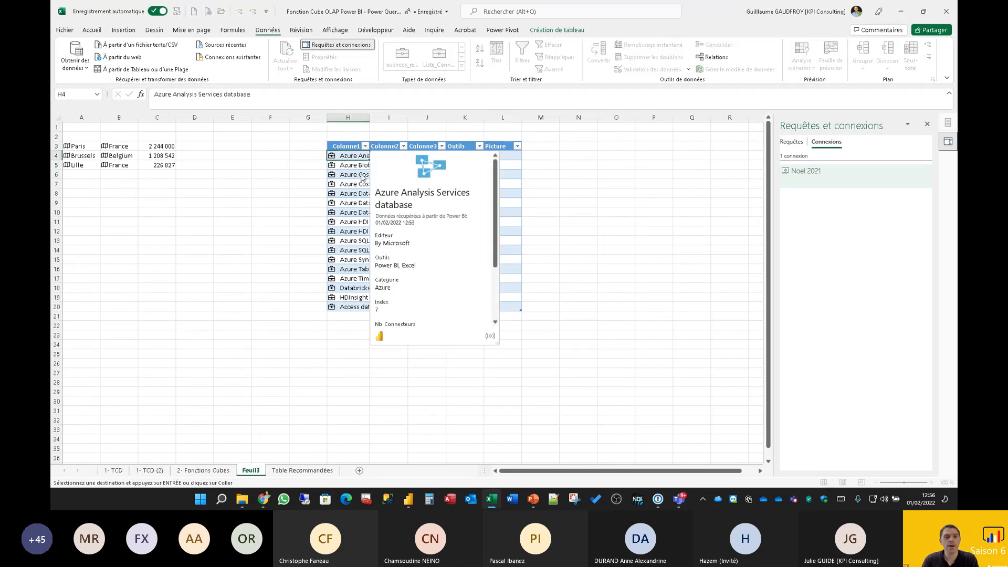
pyautogui.click(332, 156)
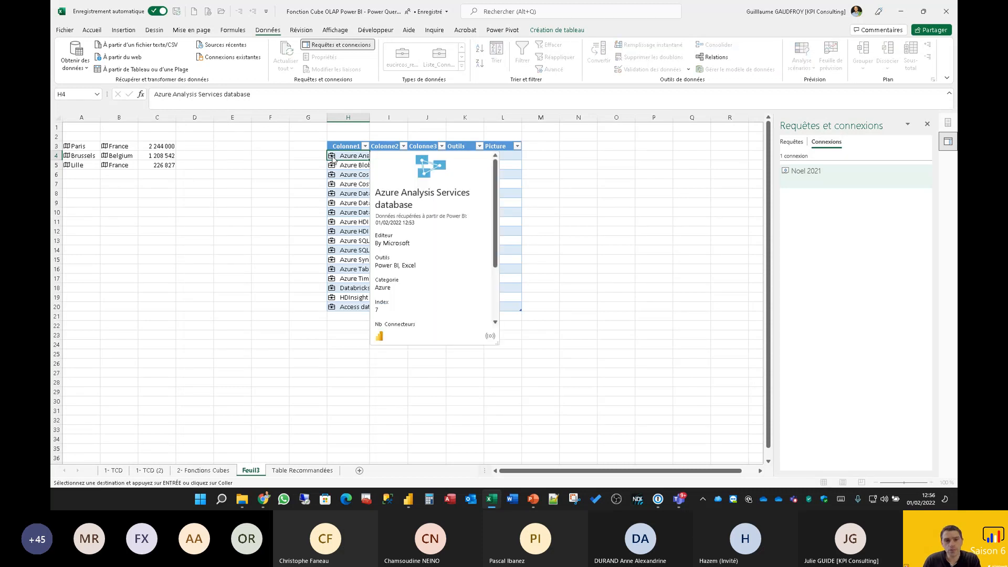
pyautogui.scroll(-3, 455, 217)
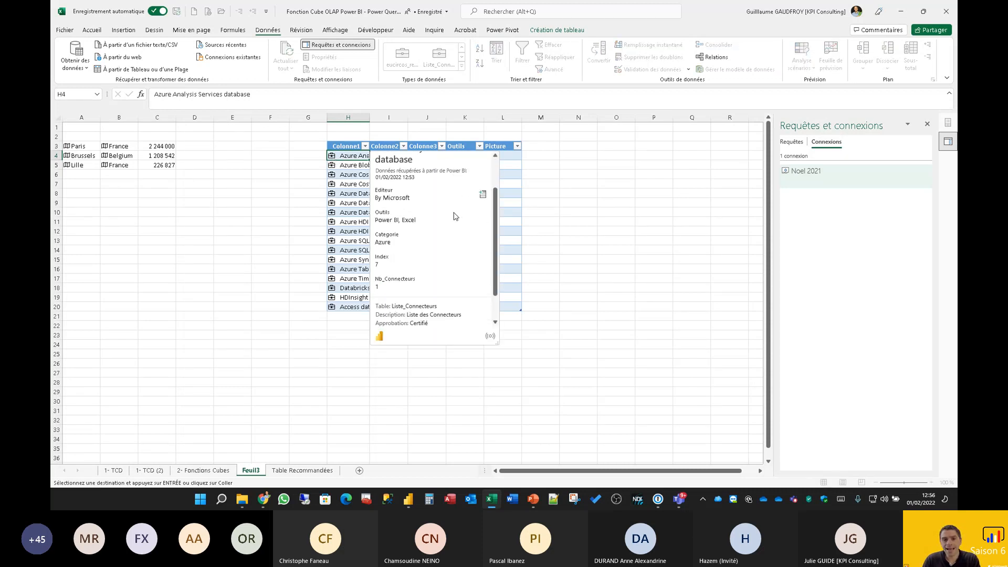
pyautogui.scroll(-1, 454, 217)
pyautogui.scroll(5, 442, 215)
pyautogui.scroll(-2, 419, 228)
pyautogui.scroll(-1, 419, 228)
pyautogui.scroll(3, 419, 226)
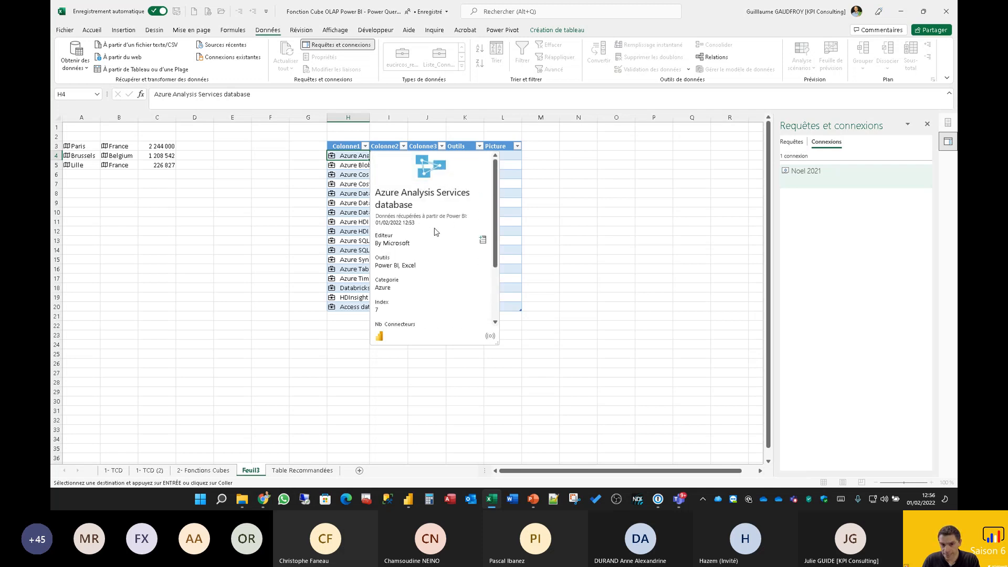
pyautogui.scroll(-3, 405, 242)
pyautogui.scroll(-2, 405, 244)
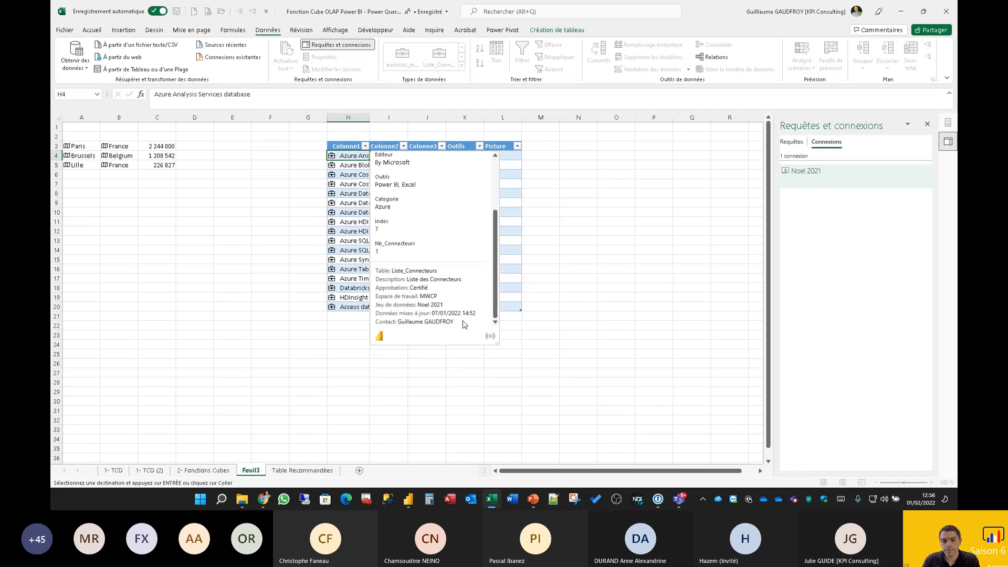
pyautogui.moveTo(475, 314); pyautogui.dragTo(379, 315)
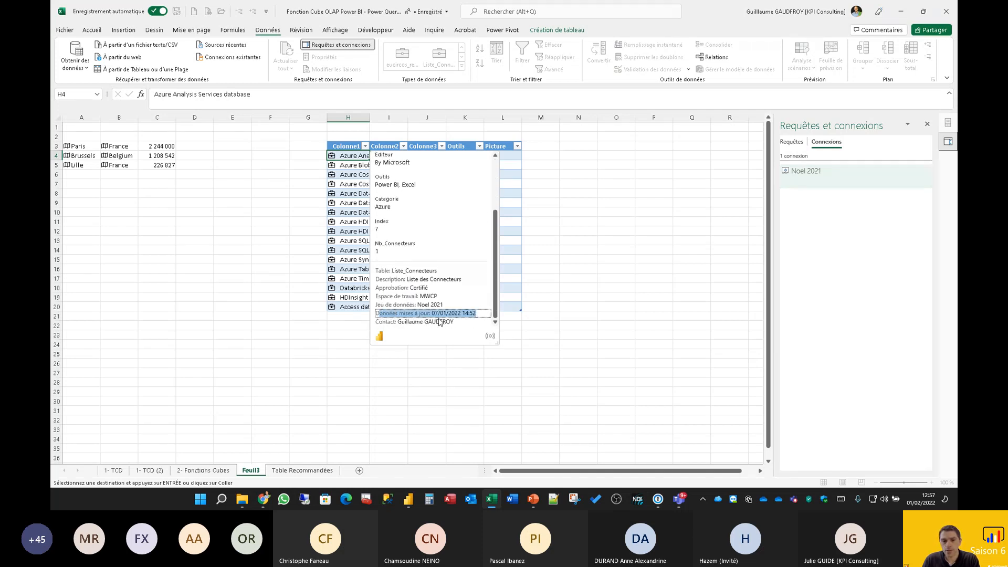
# Examine the contact, workspace, approval and category details on the Azure Analysis Services database data card, enlarging the card to show all fields.
pyautogui.tripleClick(453, 322)
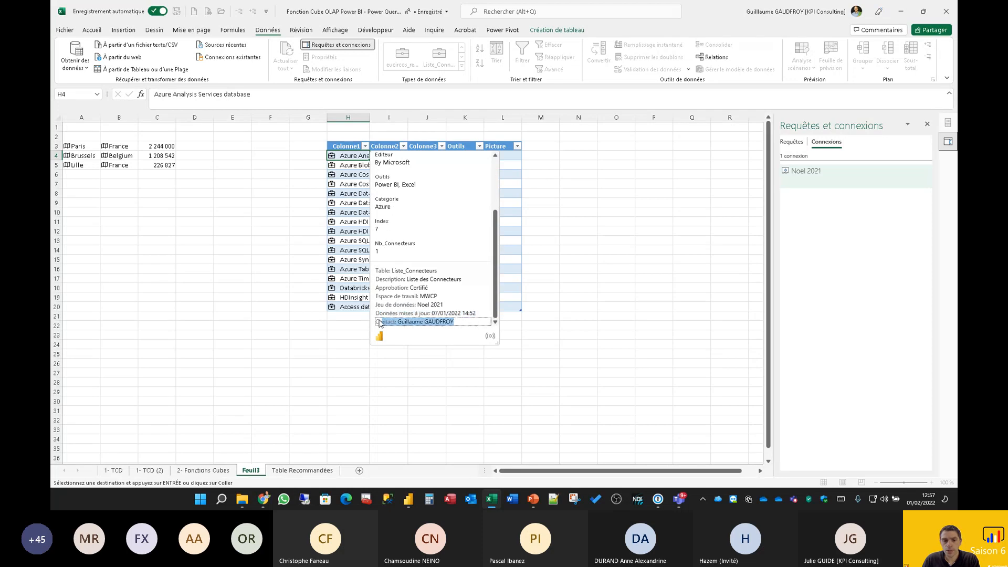
pyautogui.tripleClick(426, 297)
pyautogui.moveTo(434, 289); pyautogui.dragTo(379, 290)
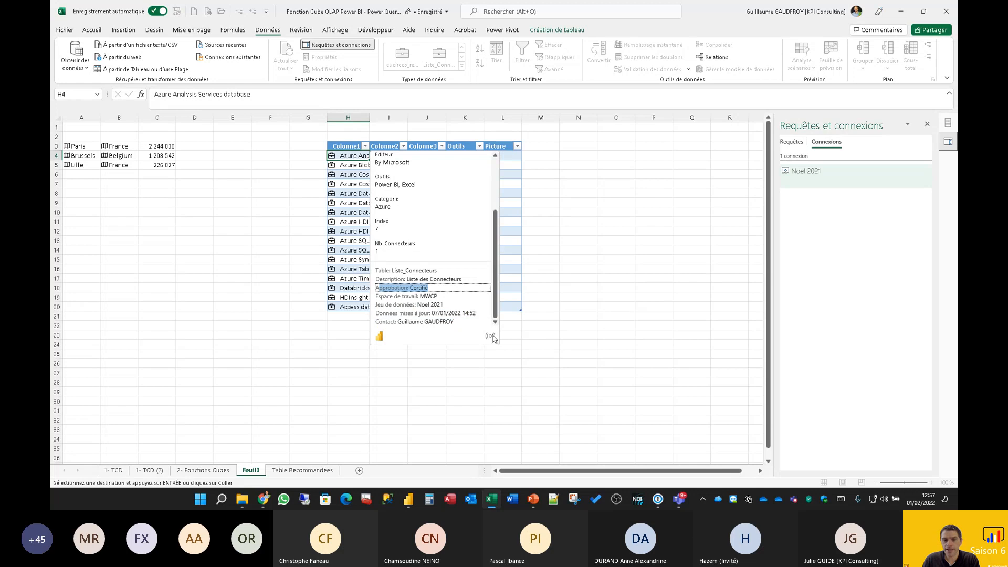
pyautogui.moveTo(493, 338); pyautogui.dragTo(652, 420)
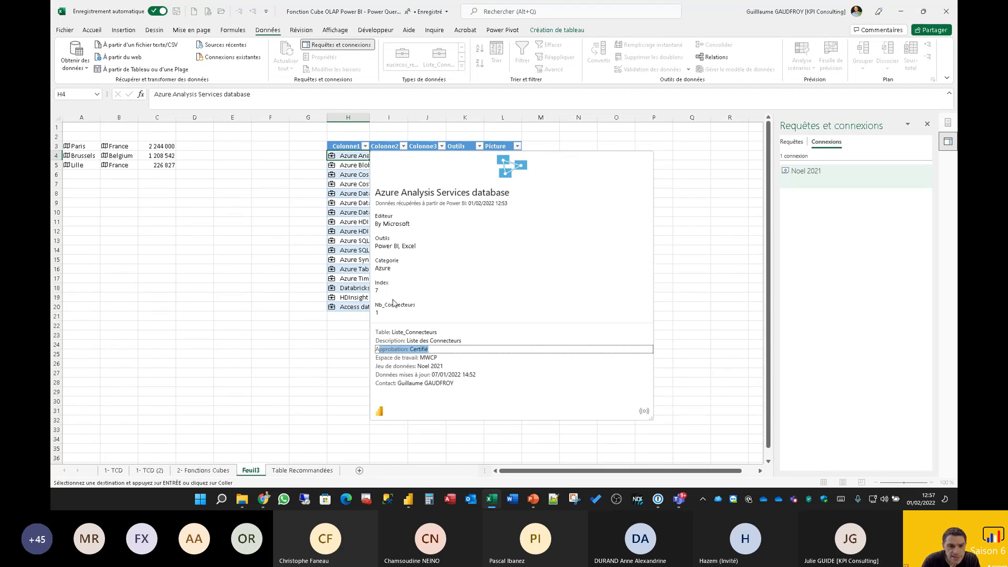
pyautogui.click(383, 268)
# Close the data card and add the Index field of the connectors as a new table column.
pyautogui.click(567, 137)
pyautogui.click(529, 135)
pyautogui.click(581, 205)
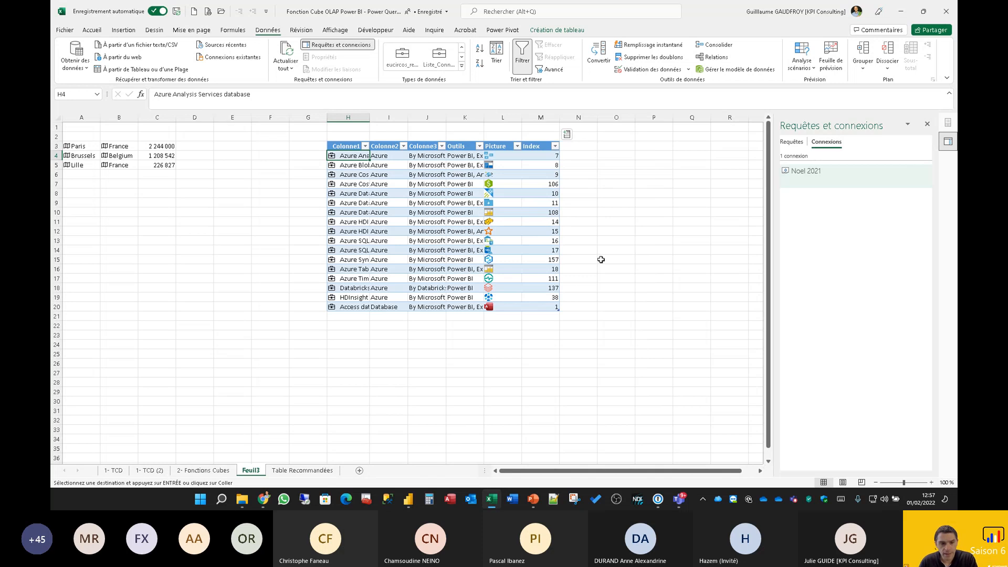
pyautogui.click(432, 193)
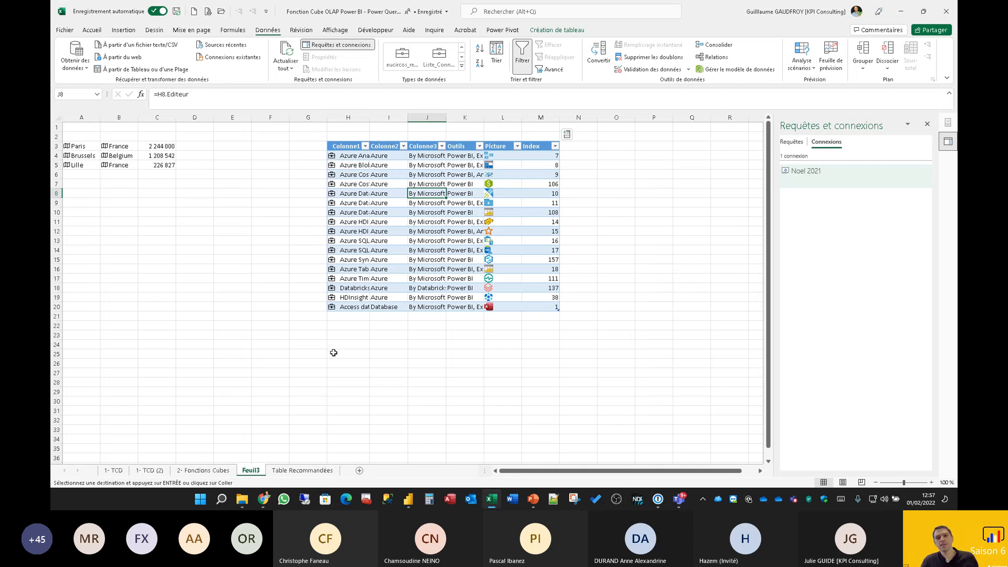
# Switch to the Power BI service in the browser and open the Club Power BI Lille - Premium workspace.
pyautogui.click(557, 30)
pyautogui.hotkey('alt', 'Tab')
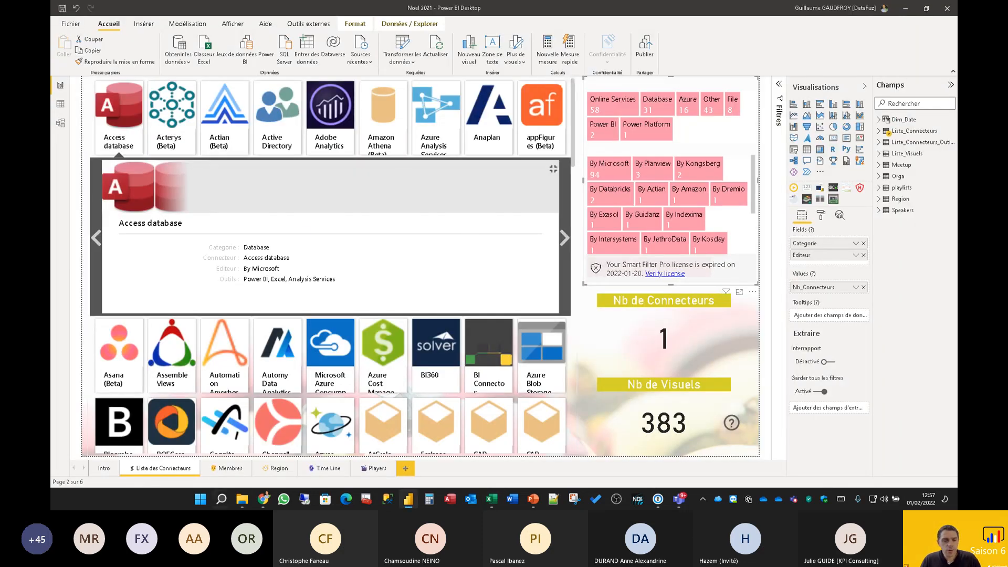
pyautogui.click(264, 499)
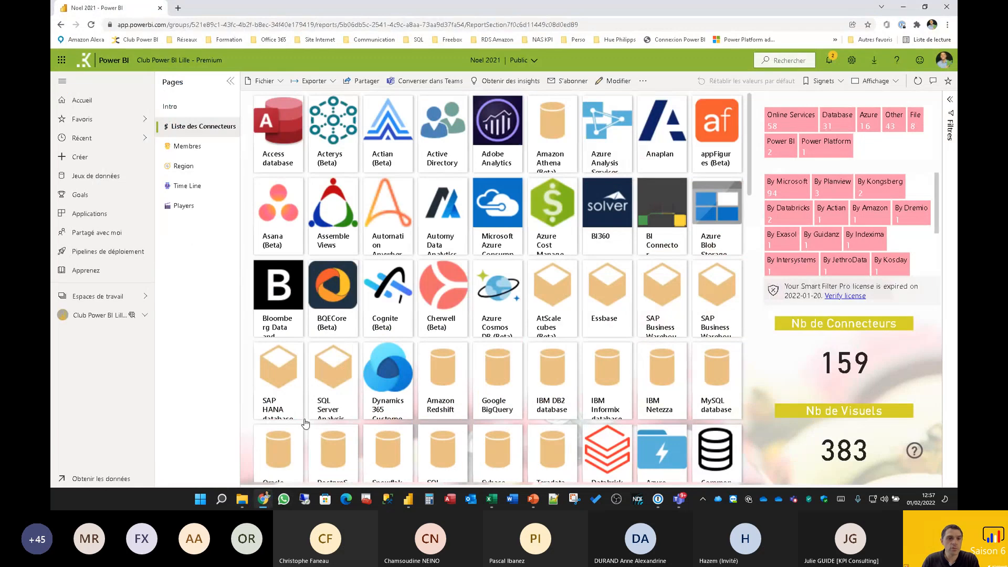
pyautogui.click(111, 315)
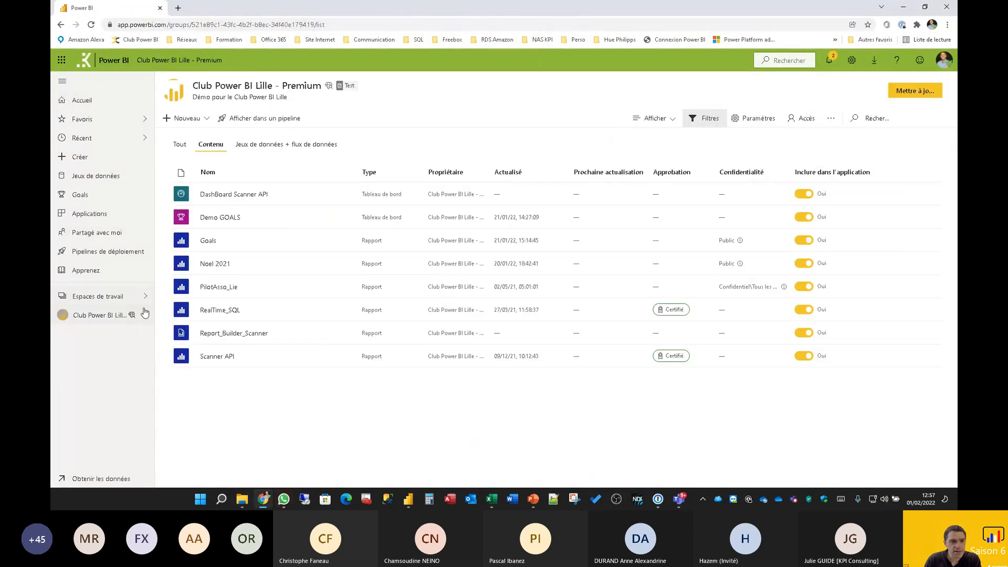
# Expand the workspace's item list and look through its dashboards, reports, workbooks, datasets and dataflows.
pyautogui.click(144, 318)
pyautogui.scroll(-5, 123, 407)
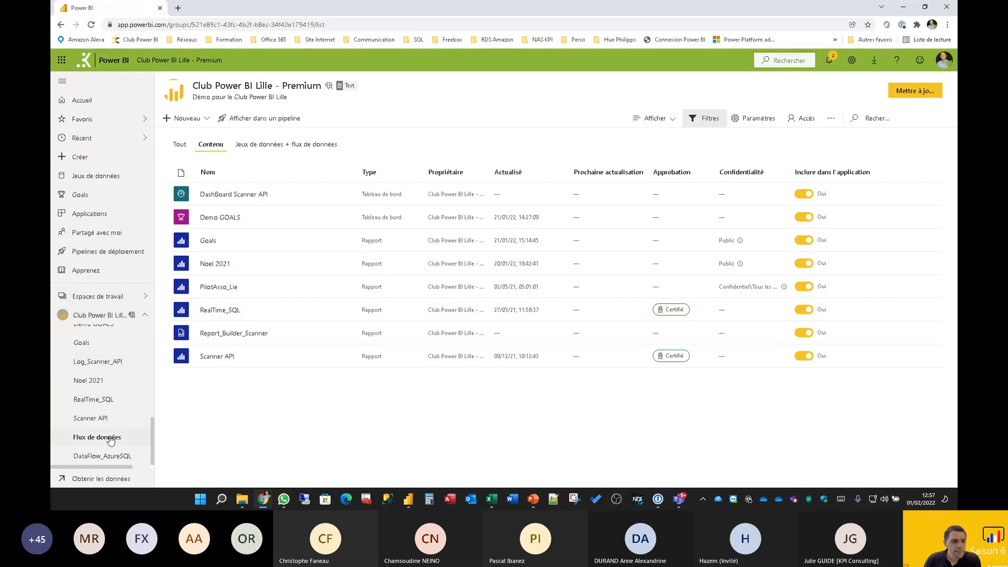
pyautogui.scroll(3, 118, 420)
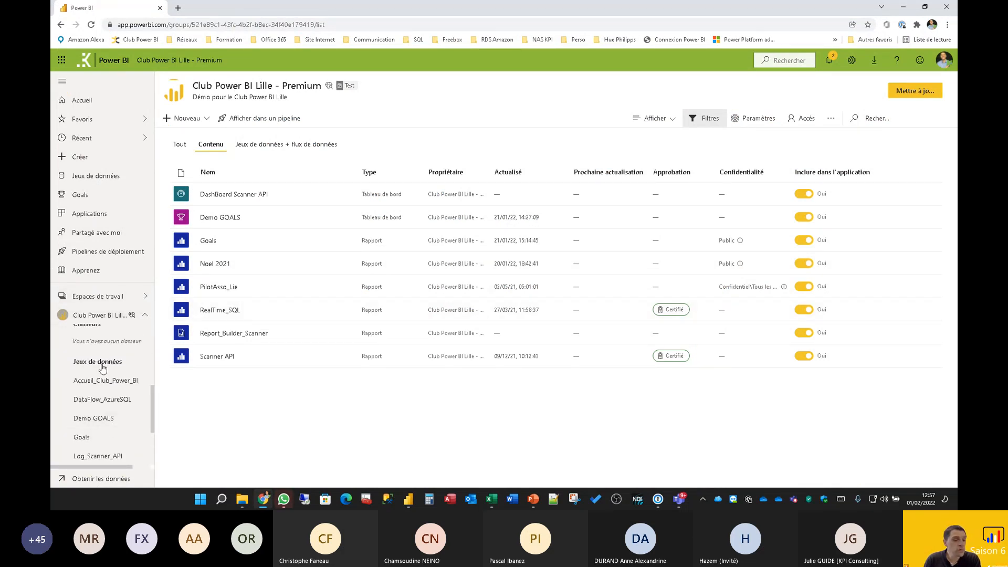
pyautogui.scroll(1, 106, 405)
pyautogui.scroll(3, 106, 405)
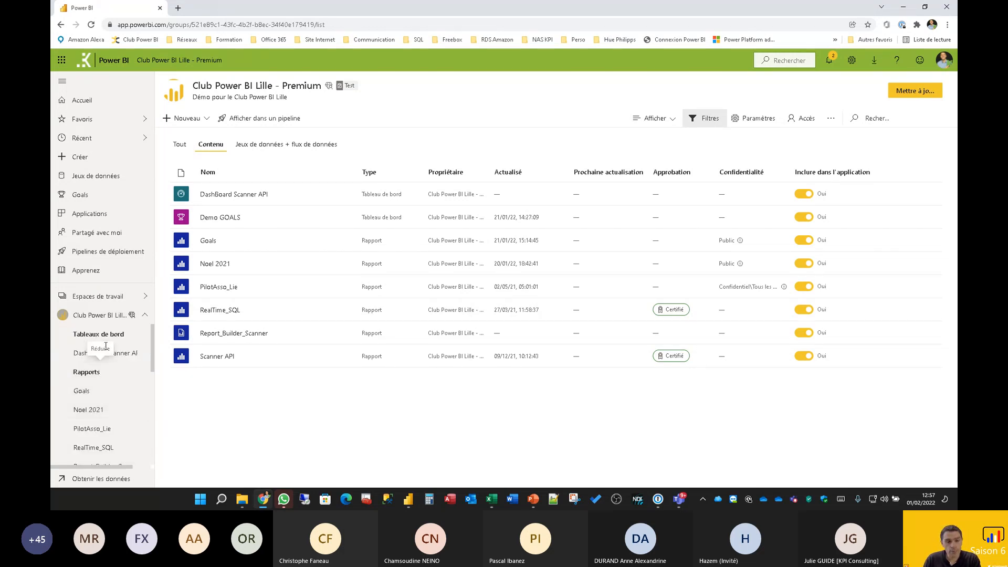
pyautogui.scroll(-3, 95, 399)
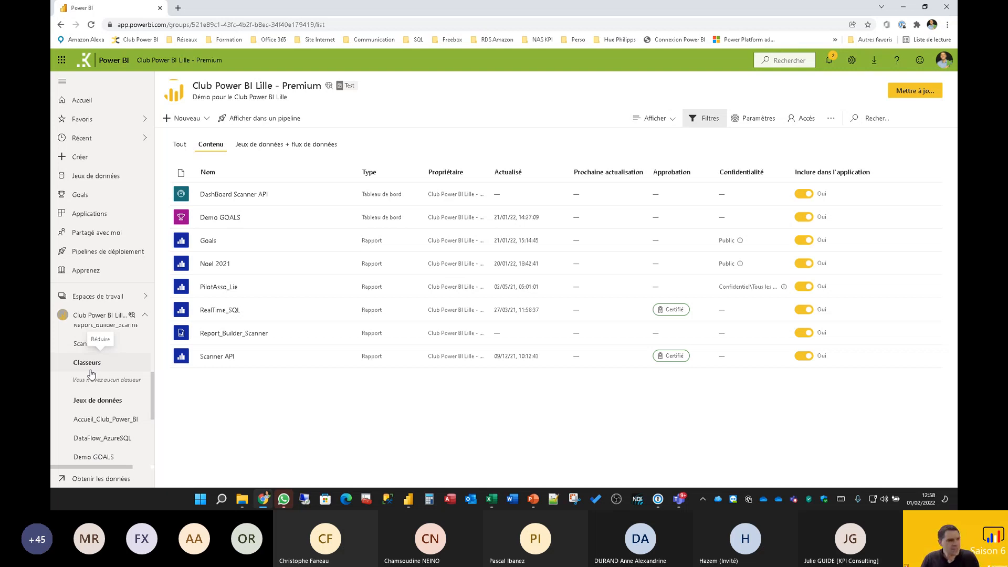
# Switch back to Excel and delete columns A to G in front of the connector table on Feuil3.
pyautogui.hotkey('alt', 'Tab')
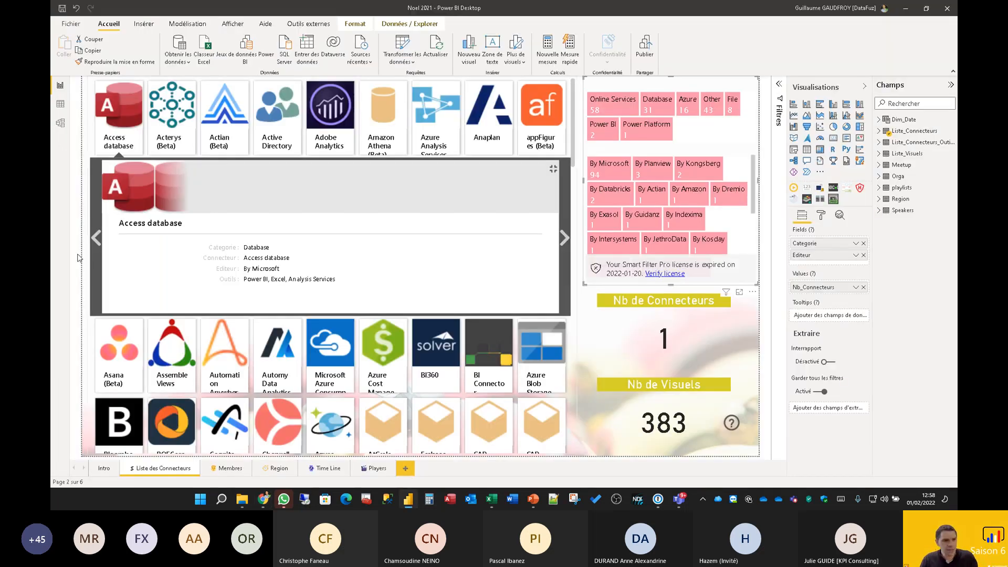
pyautogui.hotkey('alt', 'Tab')
pyautogui.hotkey('alt', 'Tab')
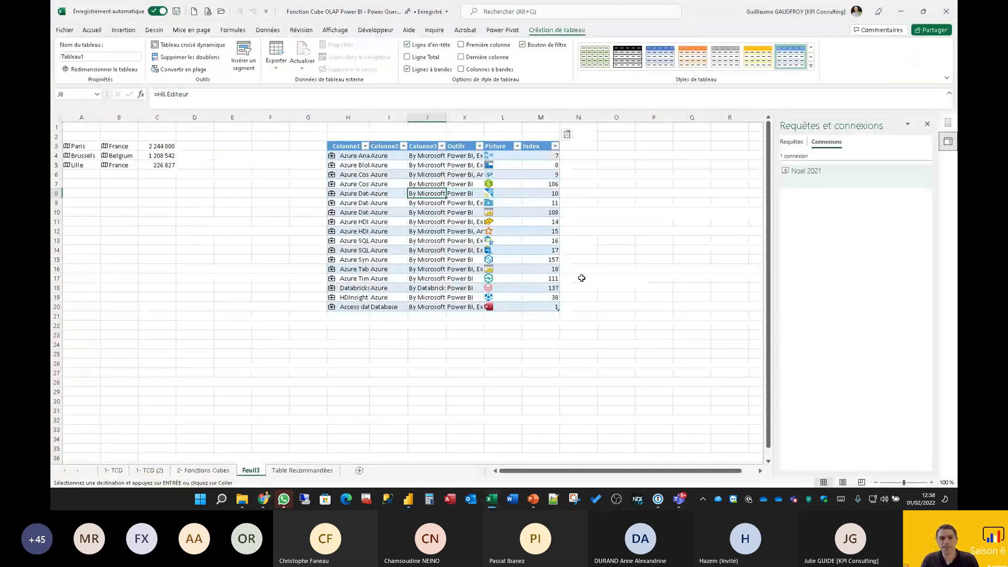
pyautogui.moveTo(308, 117); pyautogui.dragTo(82, 117)
pyautogui.rightClick(159, 188)
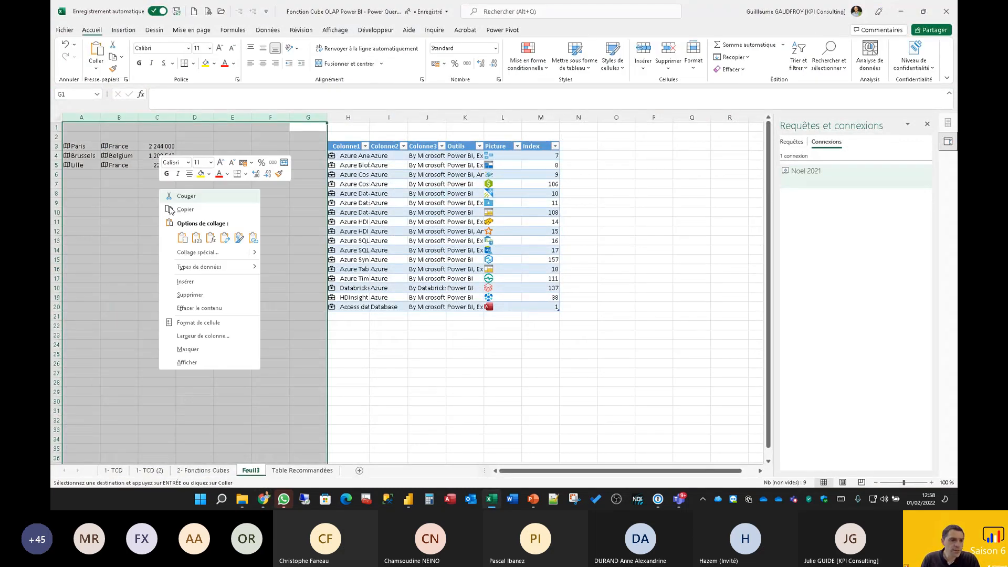
pyautogui.click(211, 301)
pyautogui.click(340, 204)
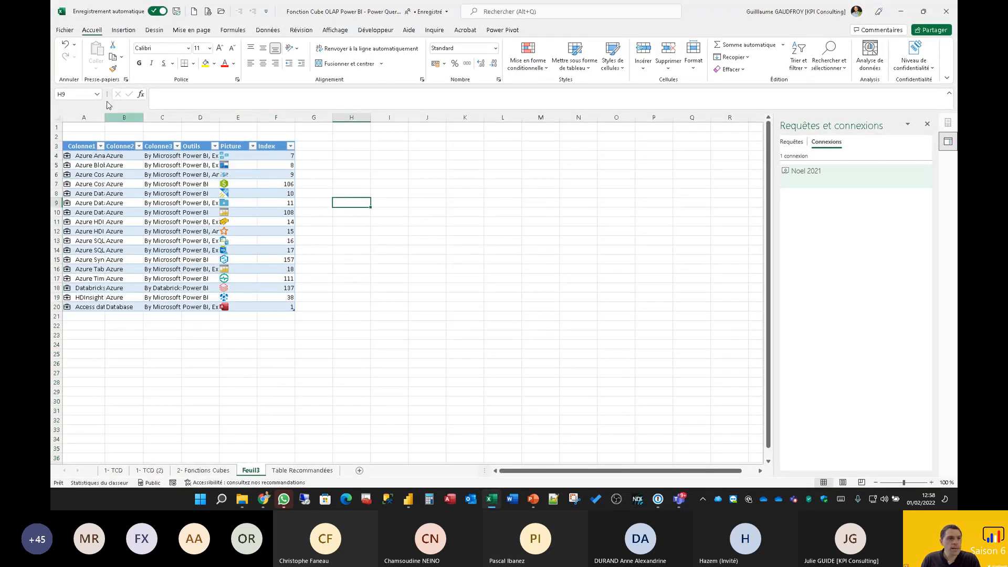
# Publish the workbook to Power BI with the upload option that keeps it as an Excel workbook.
pyautogui.click(63, 30)
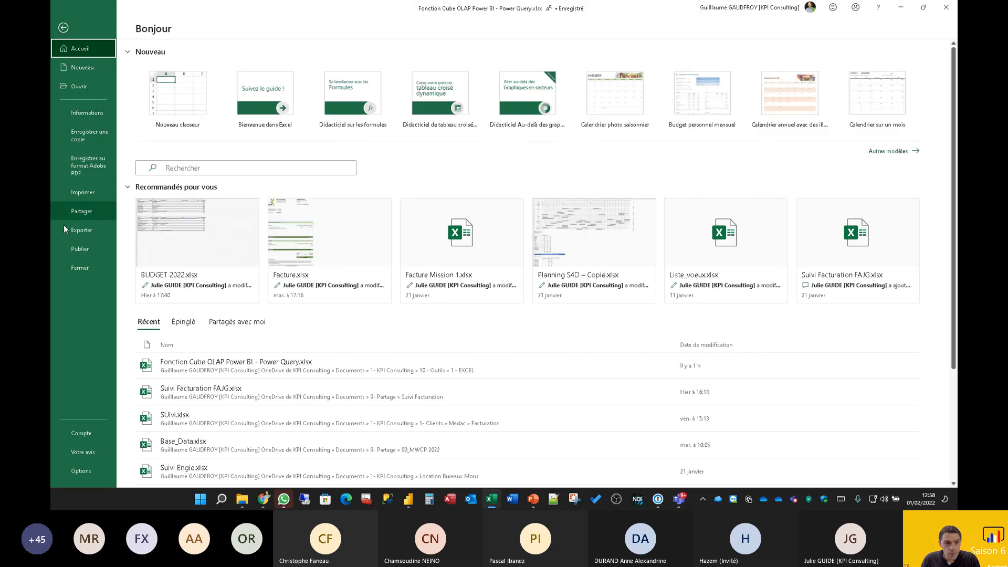
pyautogui.click(76, 250)
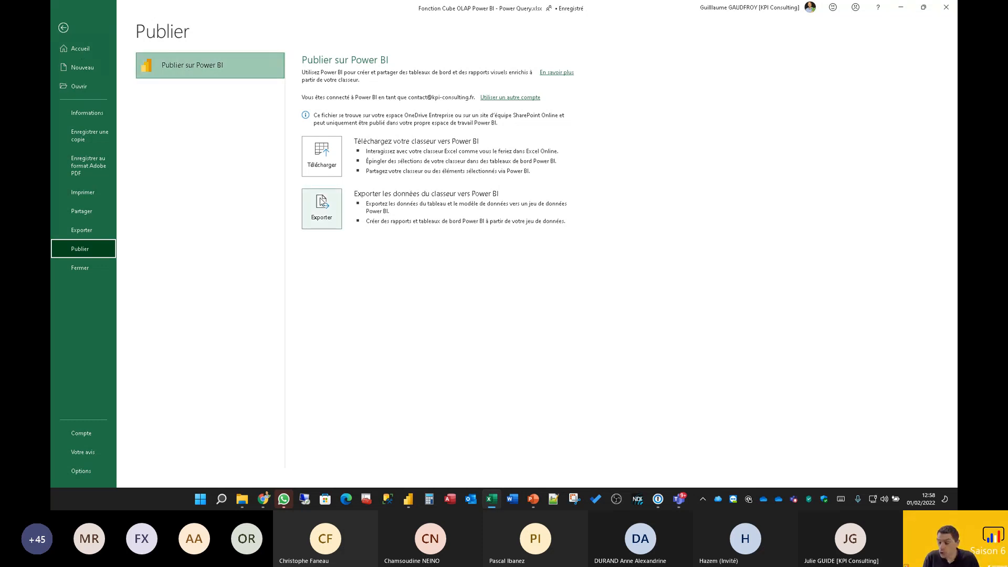
pyautogui.click(317, 158)
pyautogui.click(472, 277)
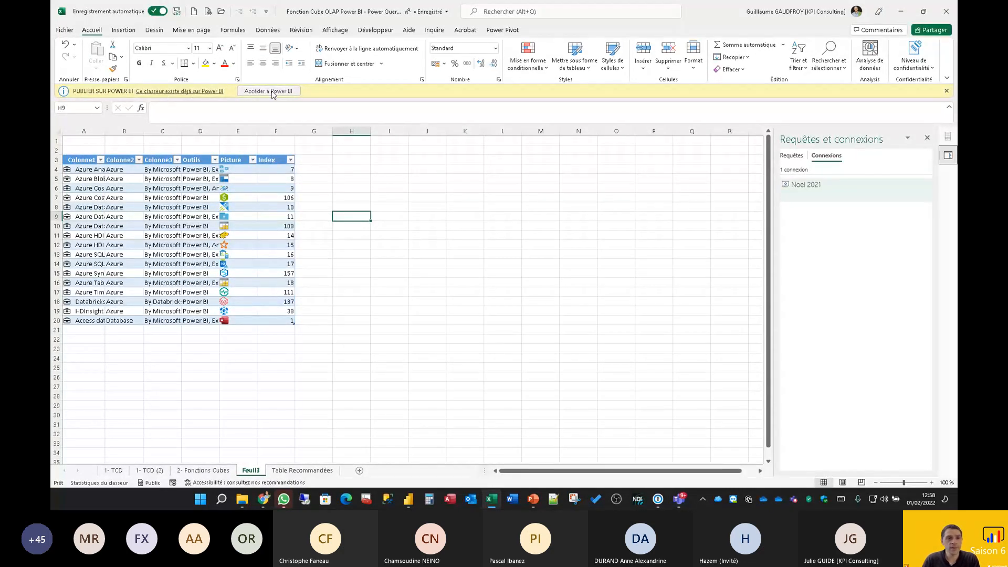
pyautogui.click(335, 179)
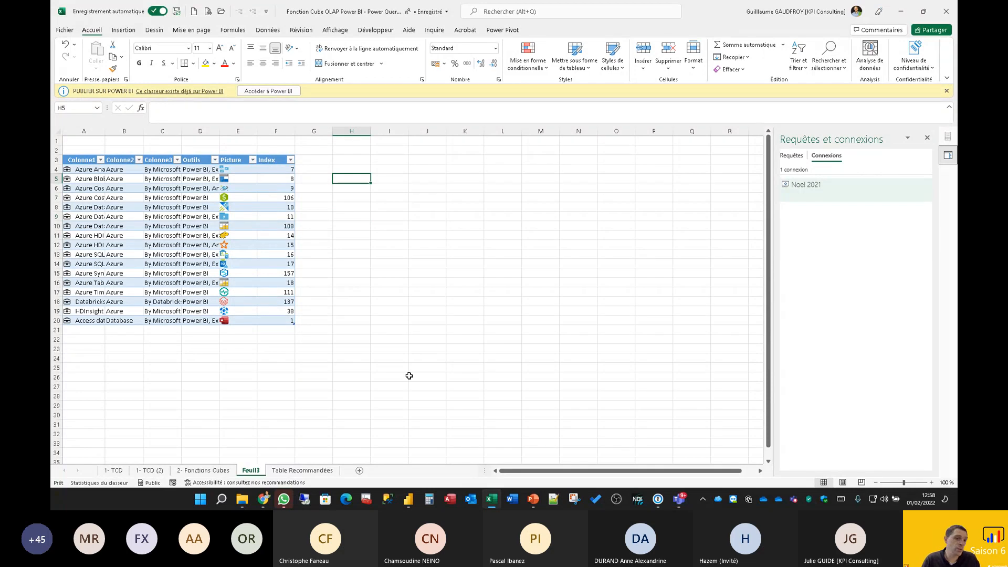
# Switch to the Power BI service in the browser and open the personal workspace, Mon espace de travail.
pyautogui.click(408, 498)
pyautogui.click(264, 502)
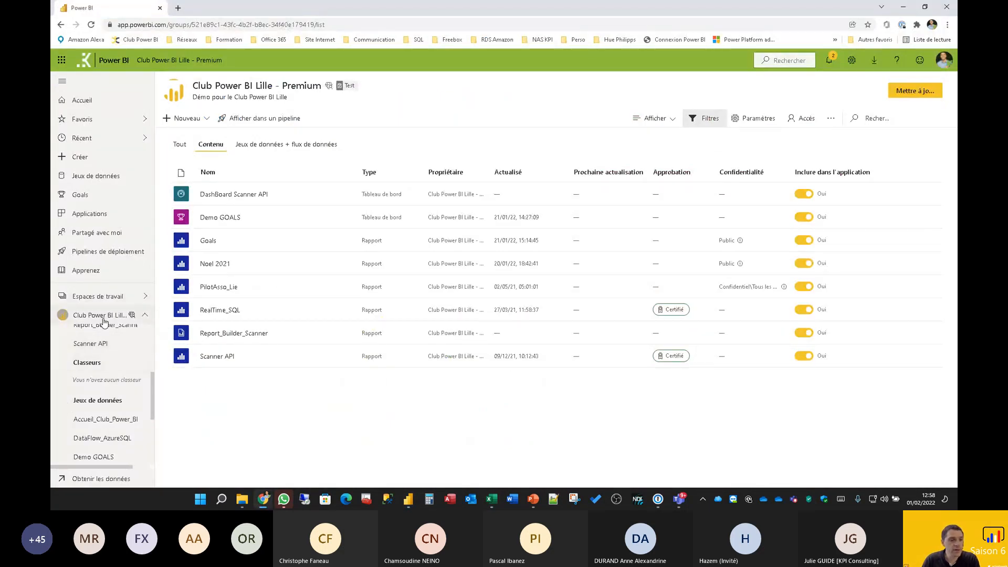
pyautogui.scroll(3, 129, 391)
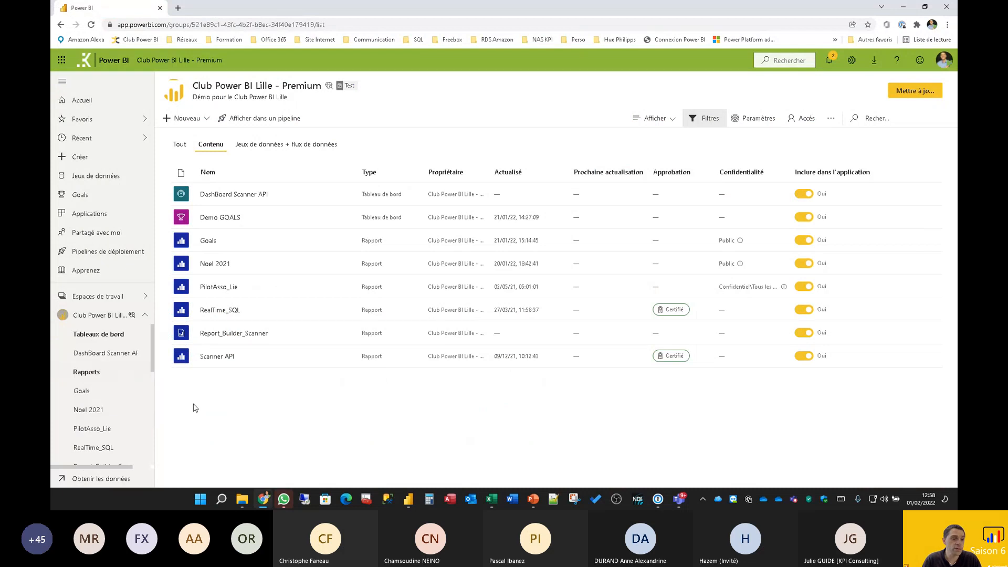
pyautogui.click(111, 307)
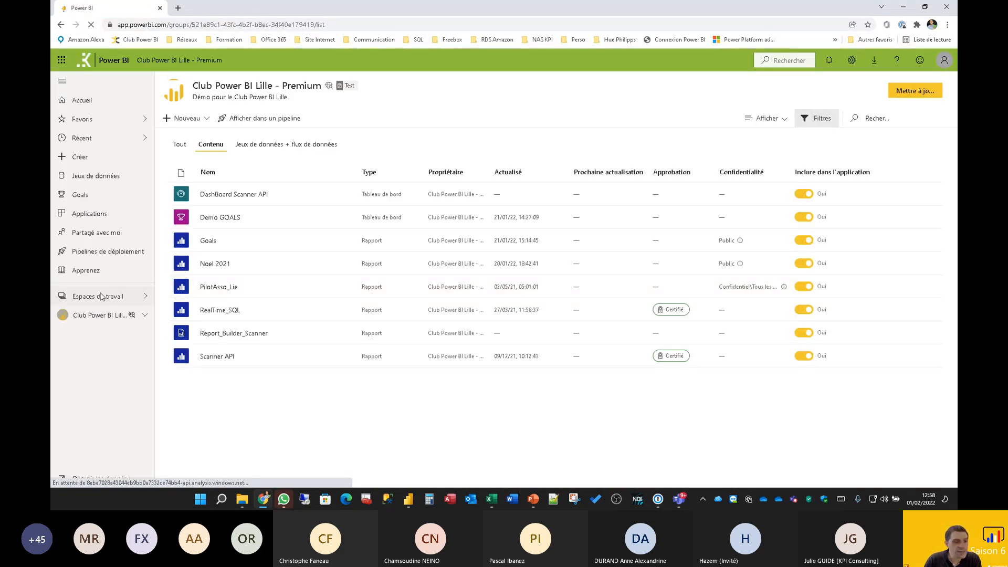
pyautogui.click(103, 296)
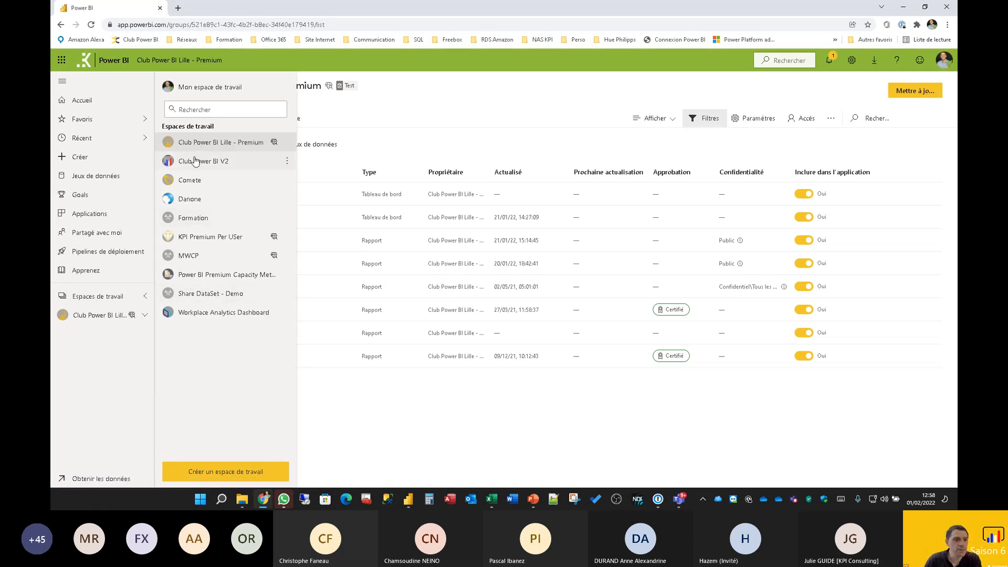
pyautogui.click(204, 89)
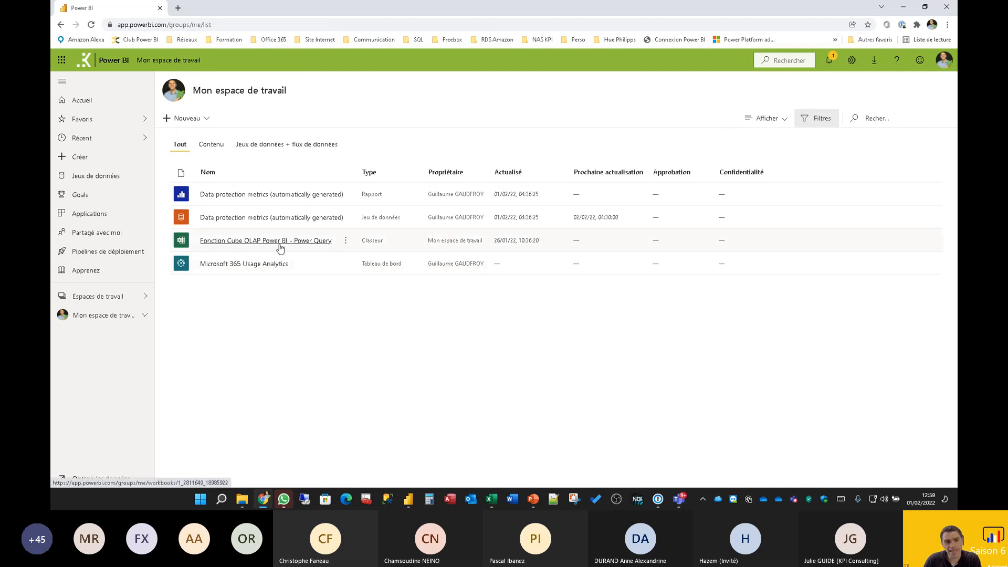
# Open the published workbook Fonction Cube OLAP Power BI - Power Query and allow its queries to run.
pyautogui.click(247, 244)
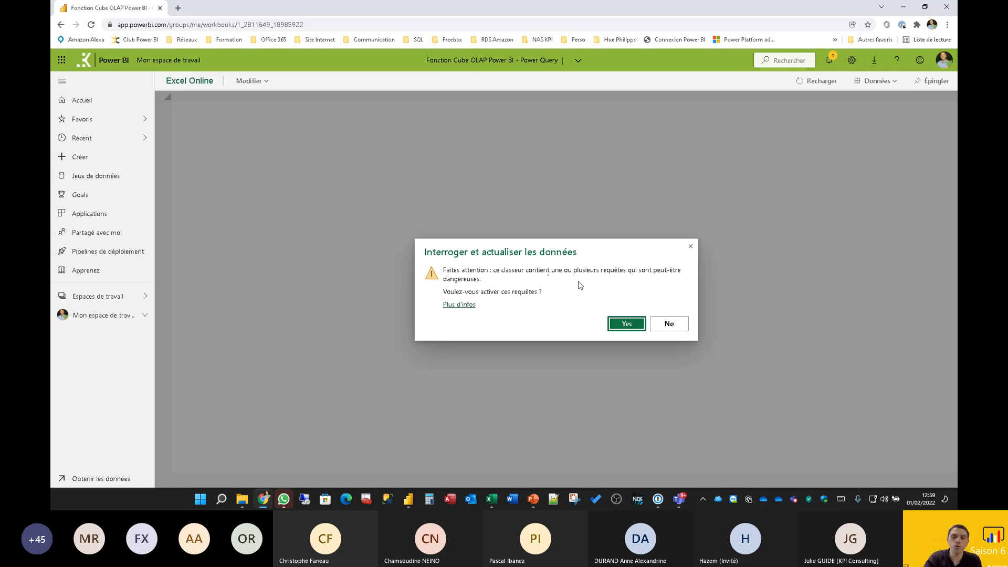
pyautogui.click(627, 327)
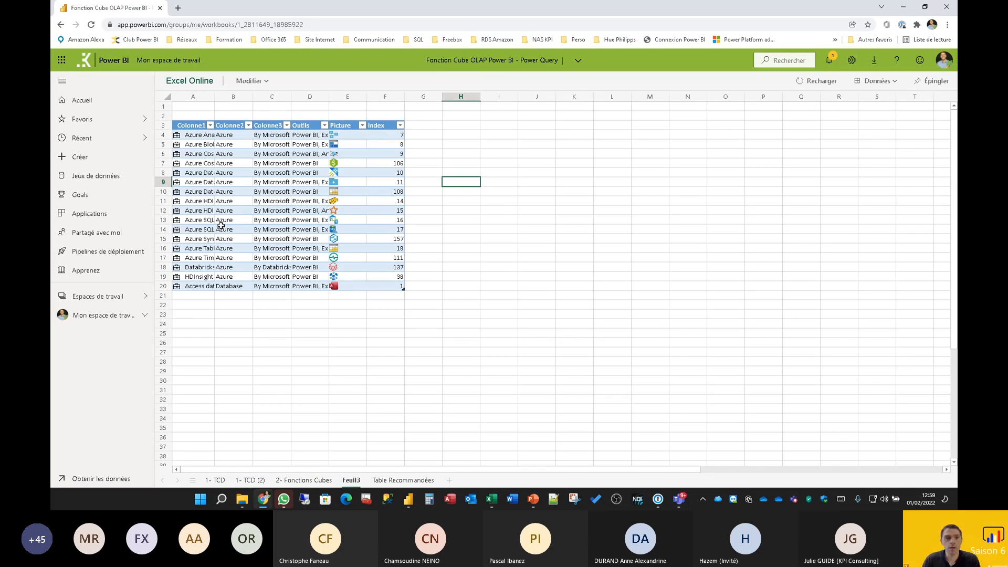
pyautogui.click(536, 163)
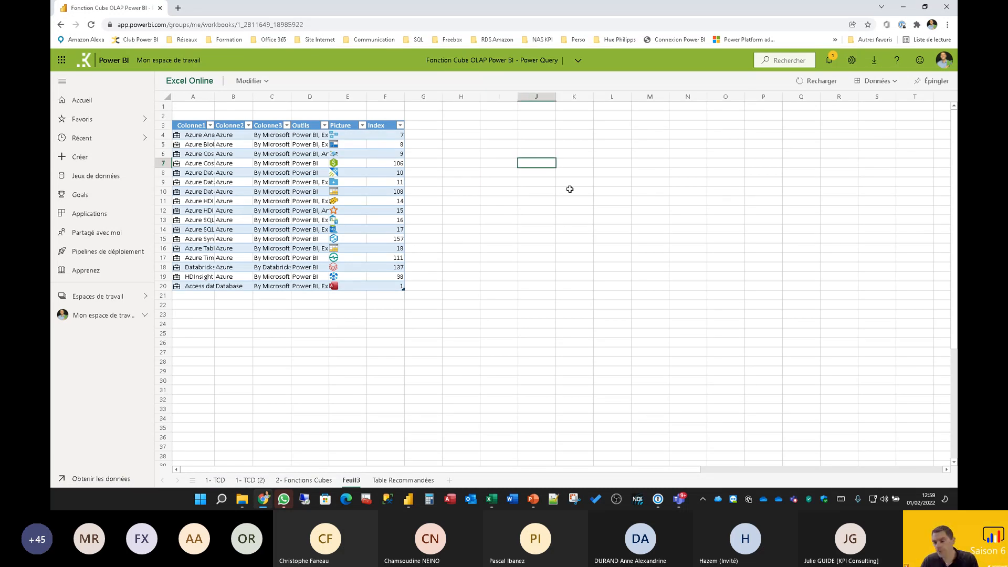
# Open the data card of Access database in A20, examine its fields and source details, and close it.
pyautogui.click(180, 288)
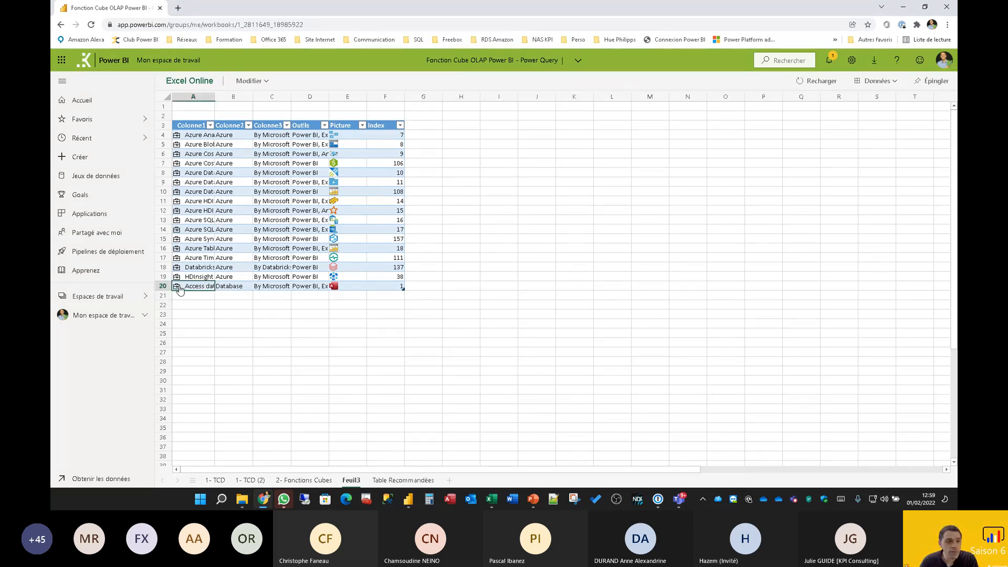
pyautogui.click(177, 286)
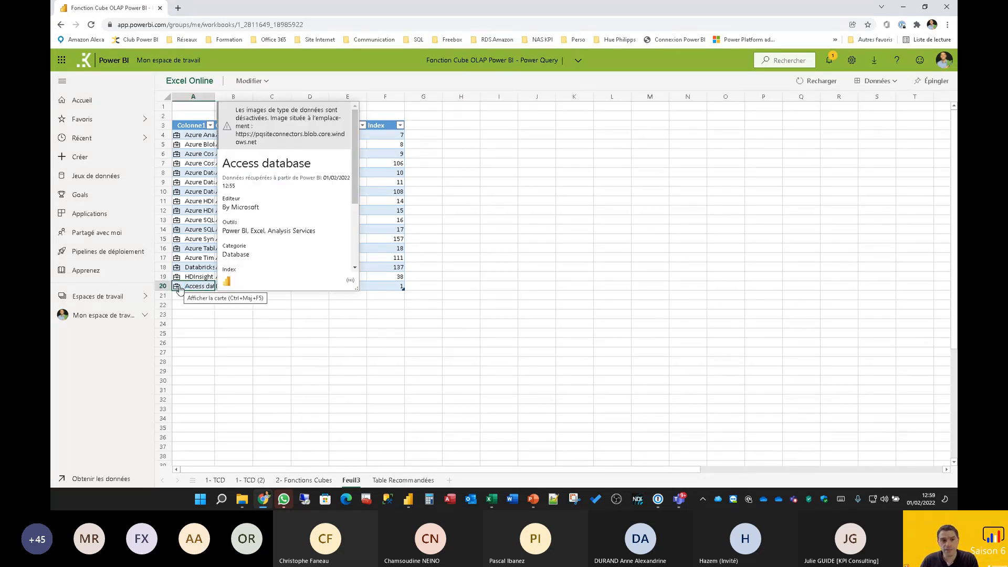
pyautogui.scroll(-5, 279, 188)
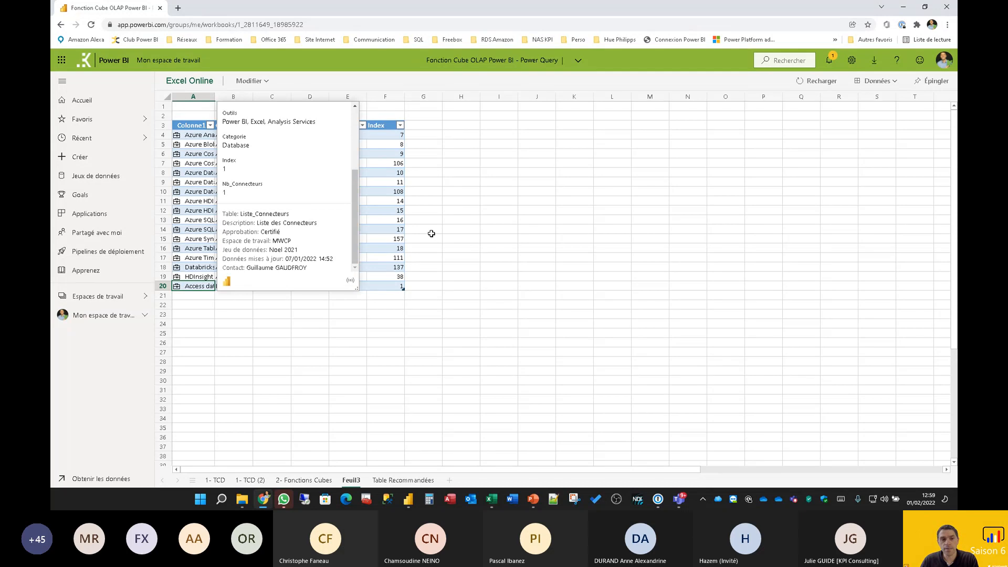
pyautogui.click(552, 246)
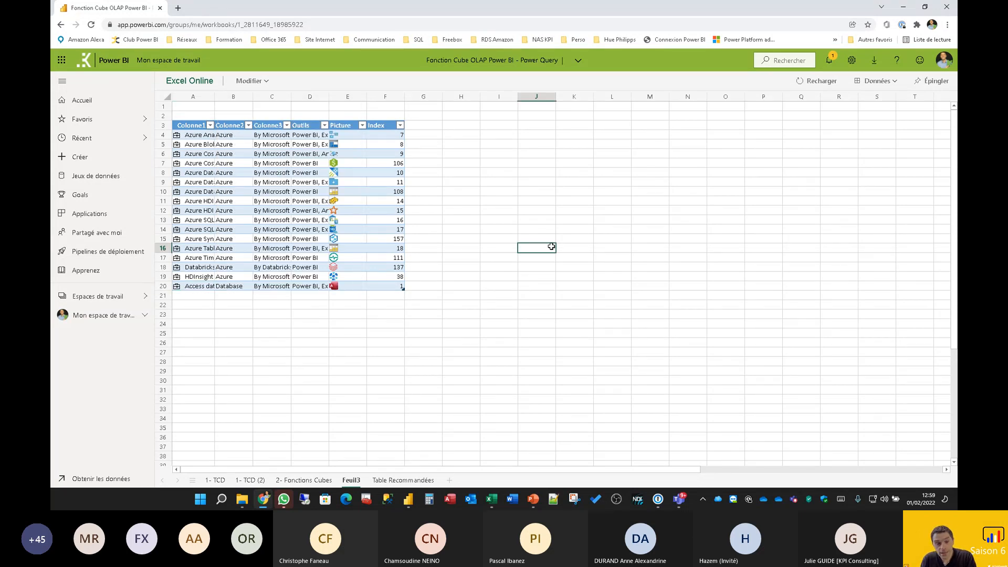
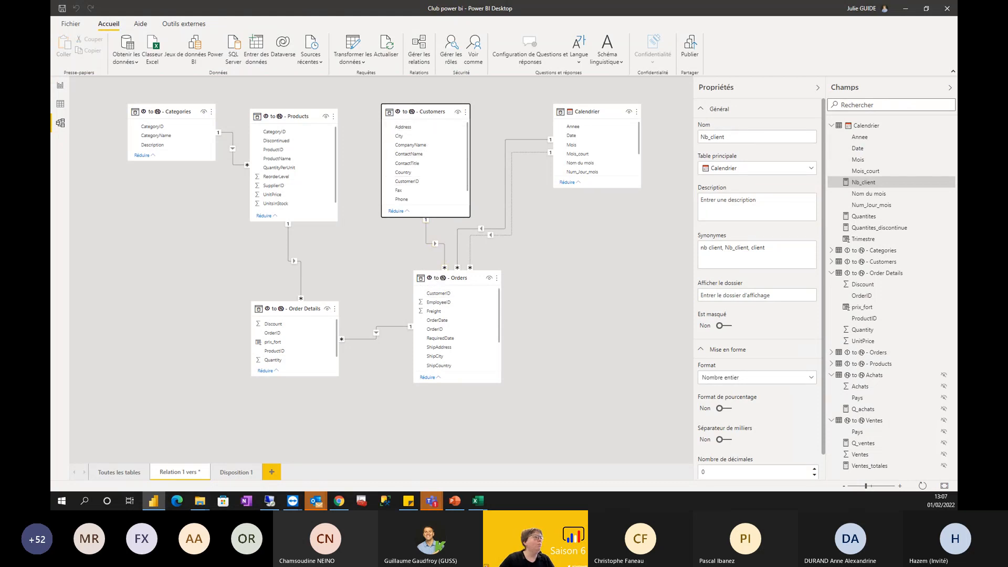
# Return to the report page Transition 1 to * and add a table visual showing the Nb_client measure.
pyautogui.click(60, 85)
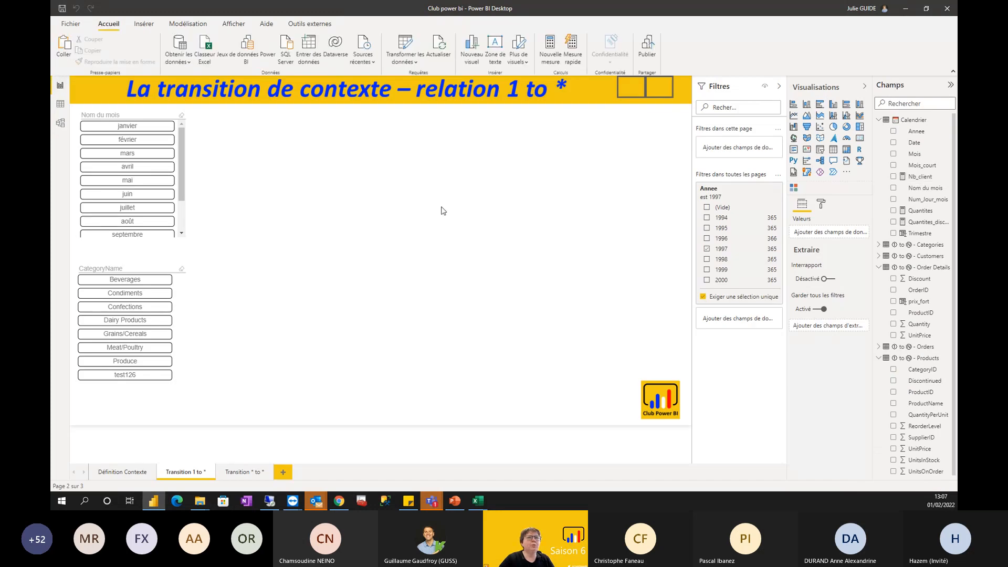
pyautogui.click(834, 150)
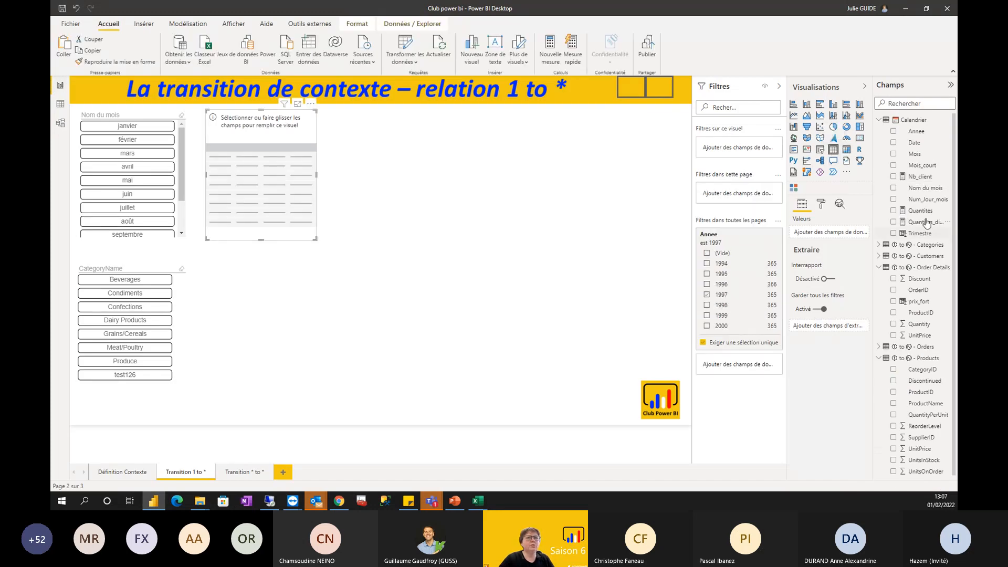
pyautogui.moveTo(923, 183); pyautogui.dragTo(394, 181)
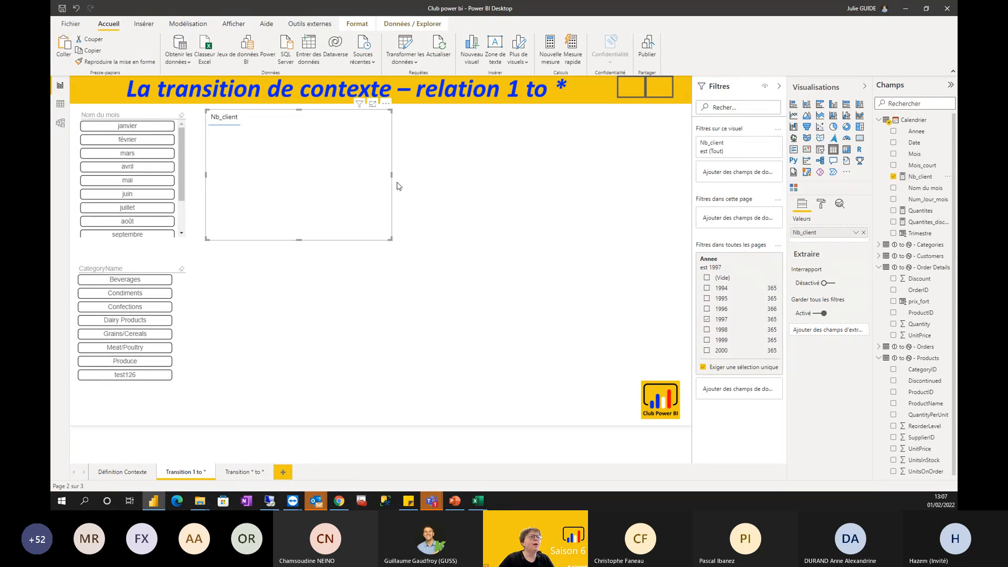
# Create the Calendrier measure Nb_client_cde as the DISTINCTCOUNT of CustomerID in the Orders table and add it to the table visual.
pyautogui.rightClick(925, 178)
pyautogui.click(880, 198)
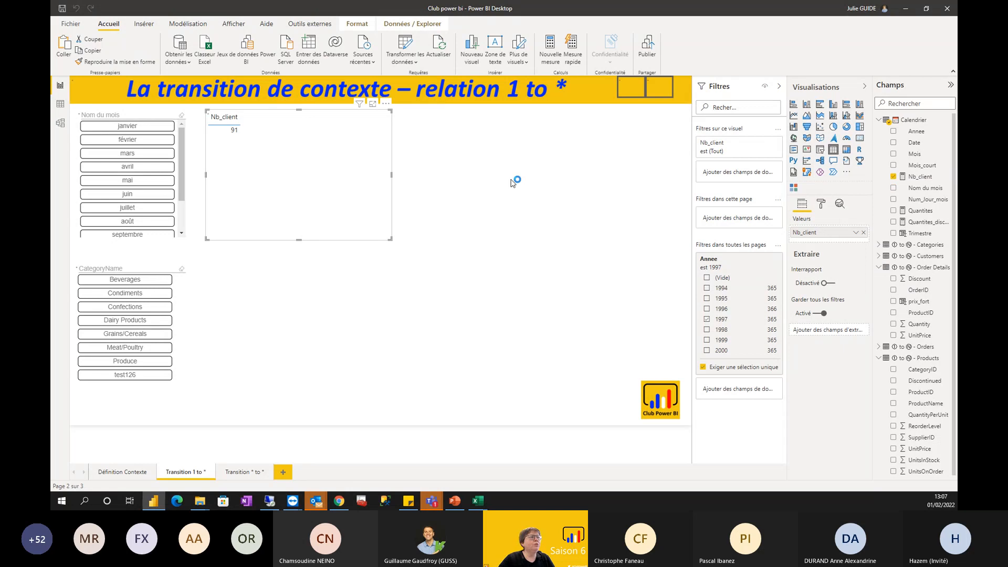
pyautogui.write('Nb_client')
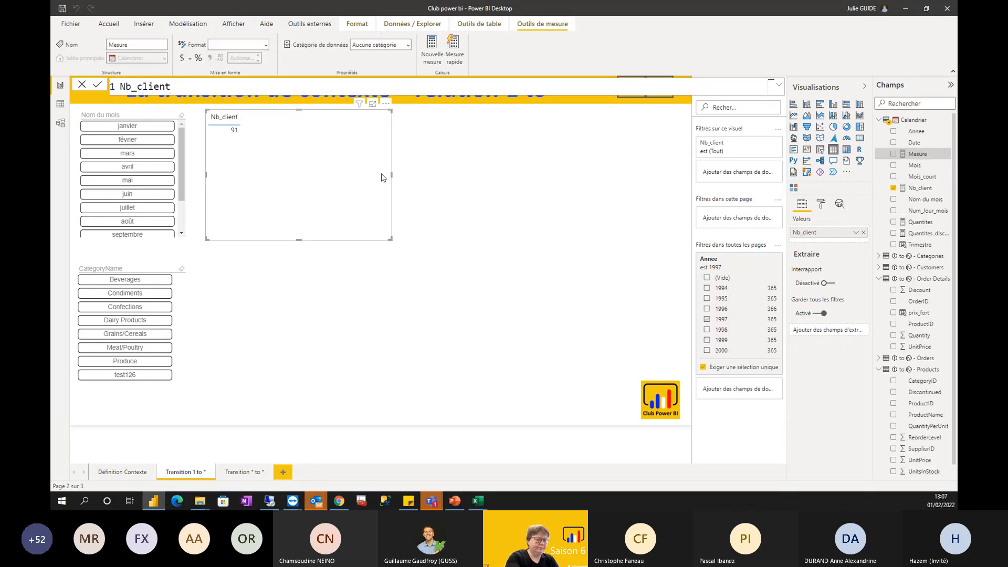
pyautogui.write('_cde = dis')
pyautogui.press('Down')
pyautogui.press('Tab')
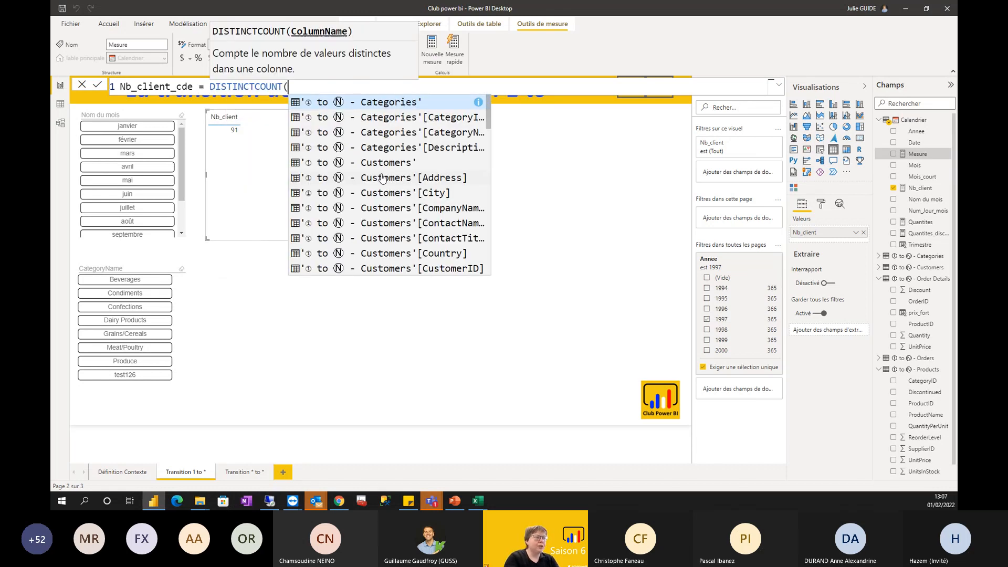
pyautogui.write('custo')
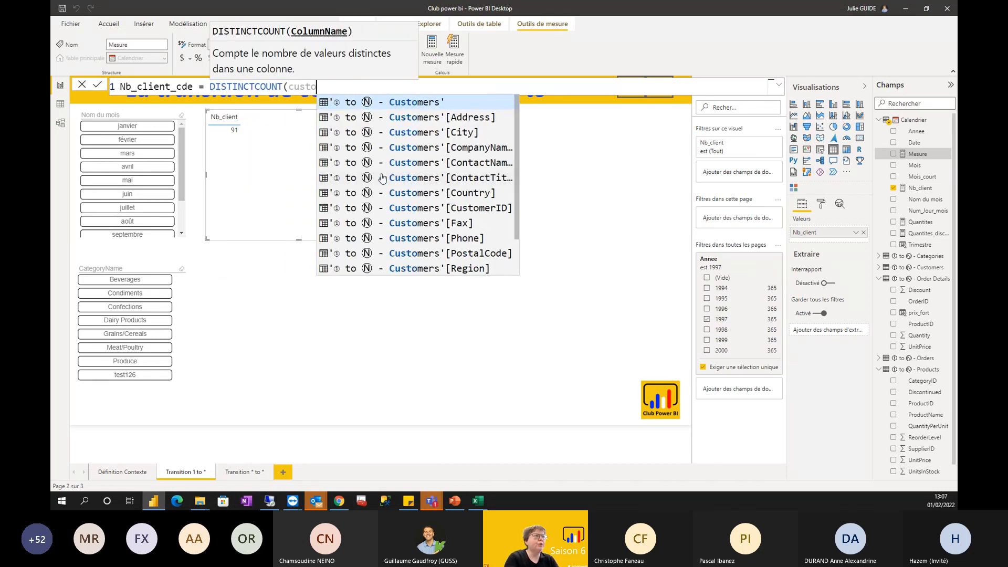
pyautogui.write('meri')
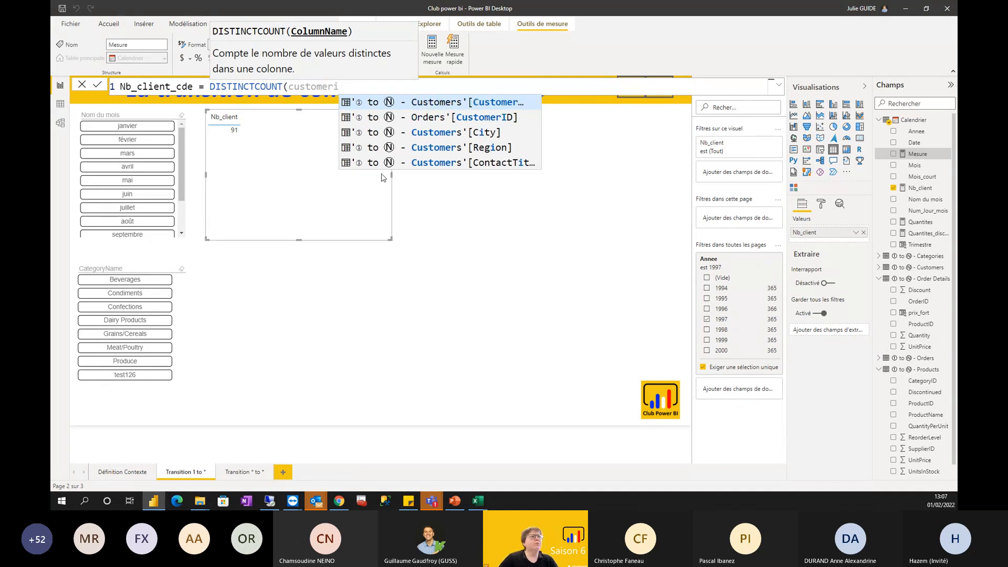
pyautogui.click(443, 118)
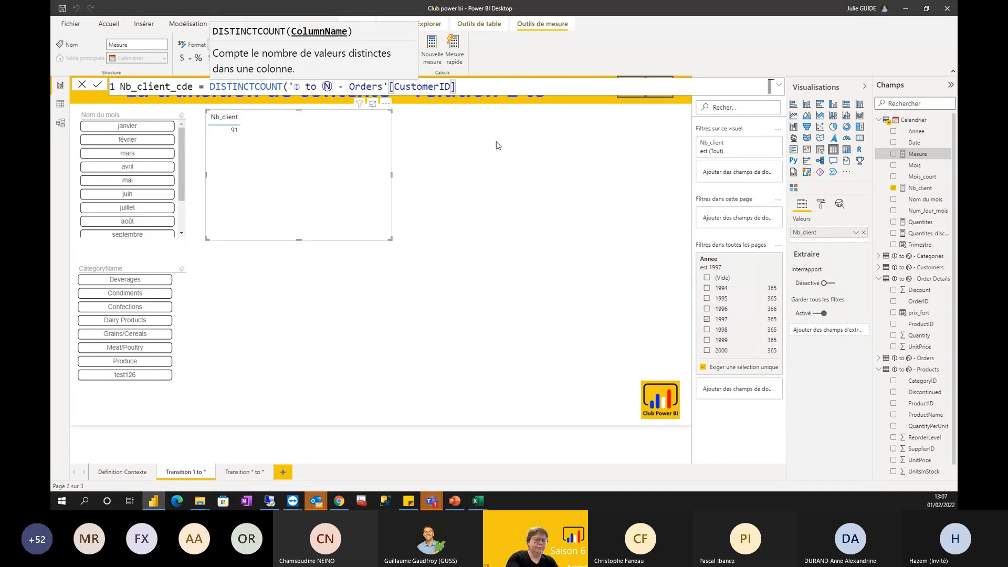
pyautogui.write(')')
pyautogui.press('Return')
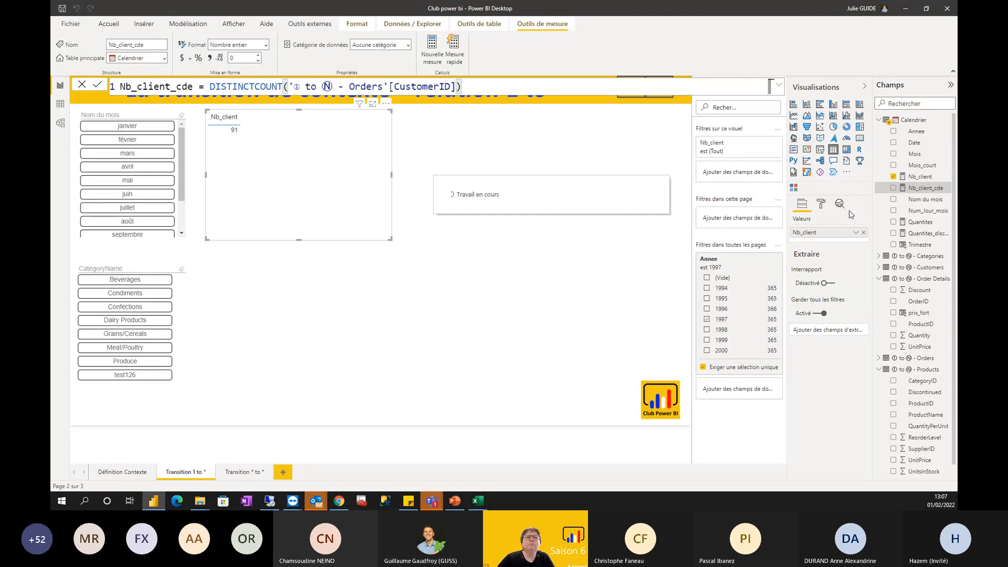
pyautogui.moveTo(924, 188); pyautogui.dragTo(843, 247)
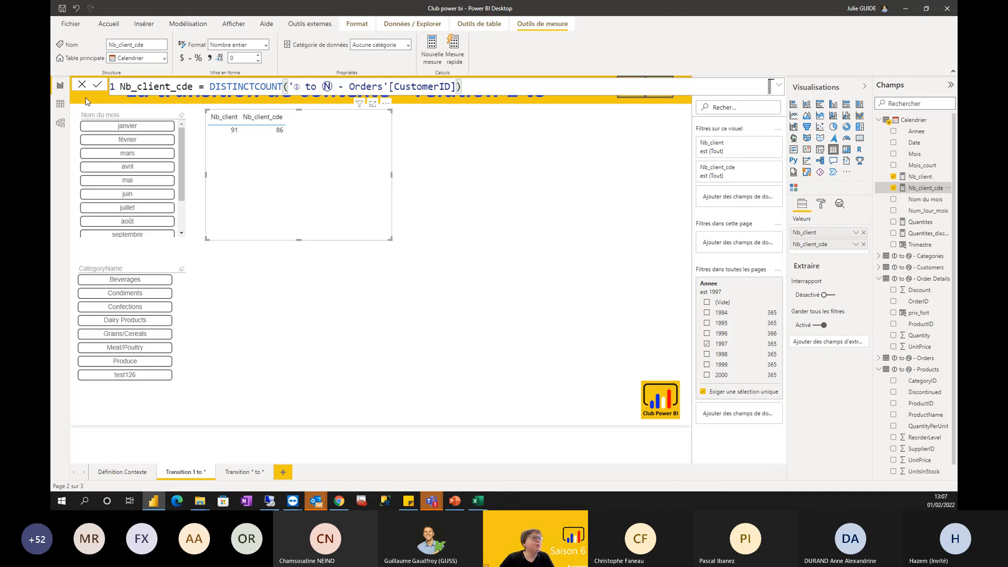
# Test the month slicer on the table with janvier alone, with janvier and février together, and clear the selection.
pyautogui.click(126, 127)
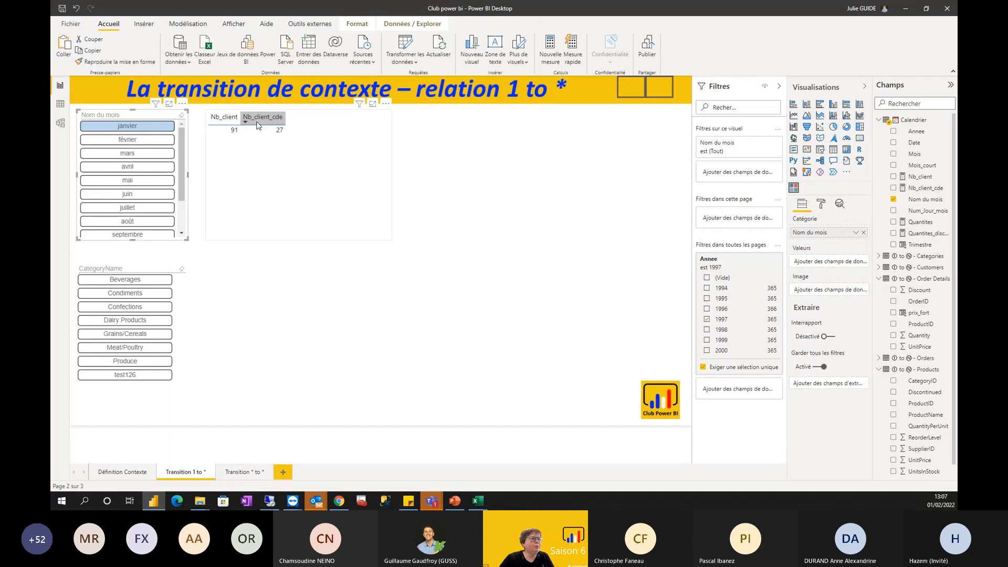
pyautogui.keyDown('ctrl'); pyautogui.click(145, 146); pyautogui.keyUp('ctrl')
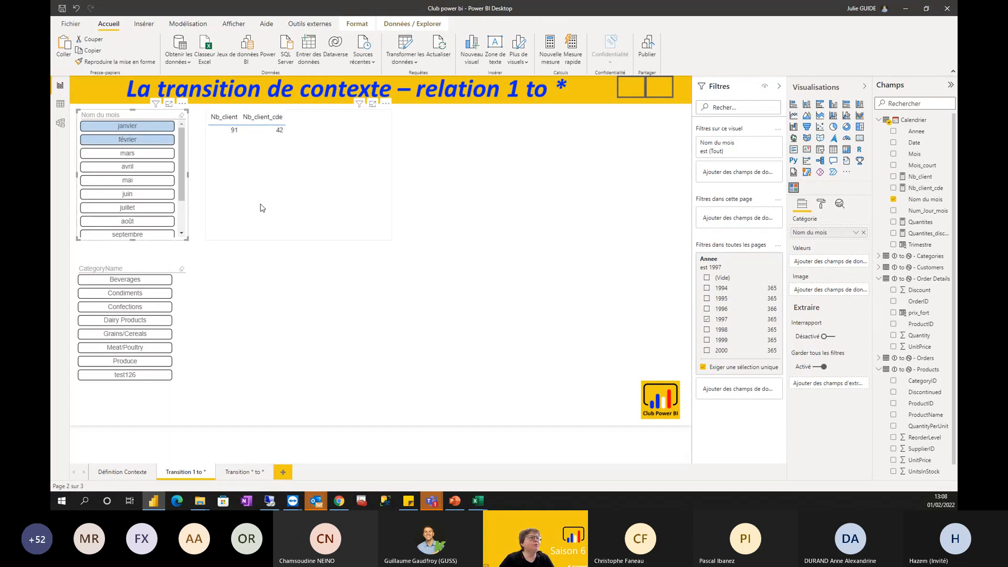
pyautogui.click(139, 128)
pyautogui.click(139, 128)
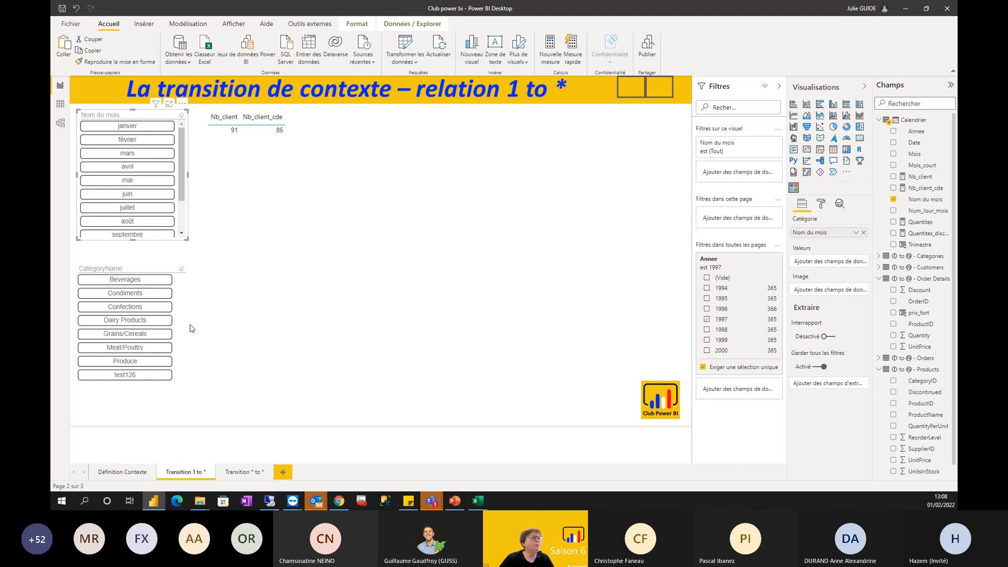
# Test the CategoryName slicer on the table by filtering to Beverages twice, and clear the selection.
pyautogui.click(137, 283)
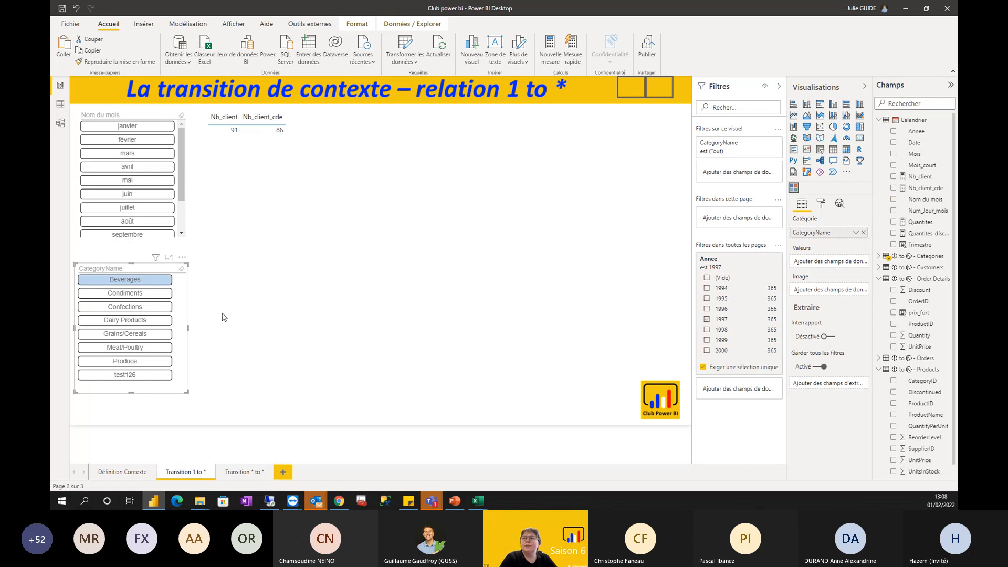
pyautogui.click(142, 284)
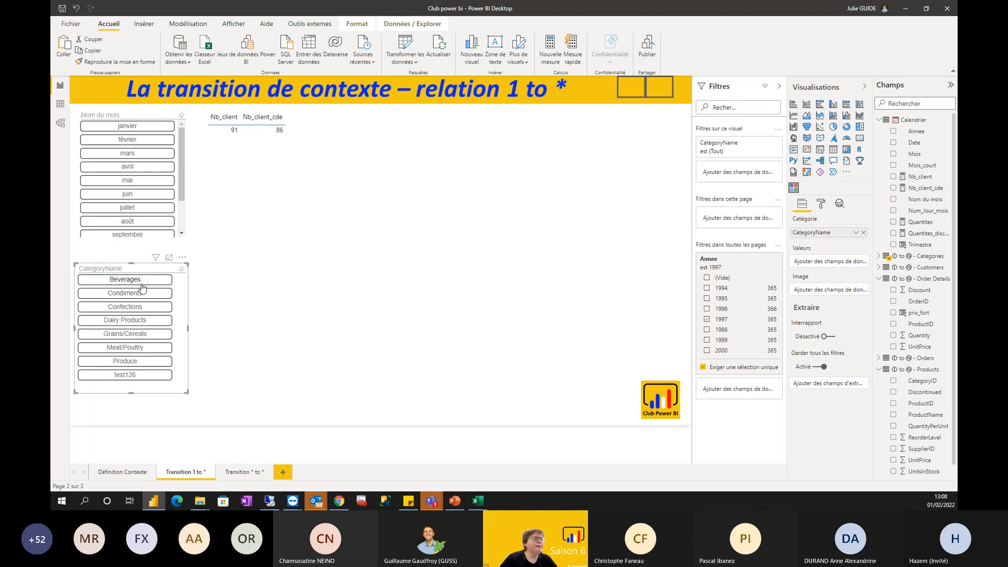
pyautogui.click(148, 285)
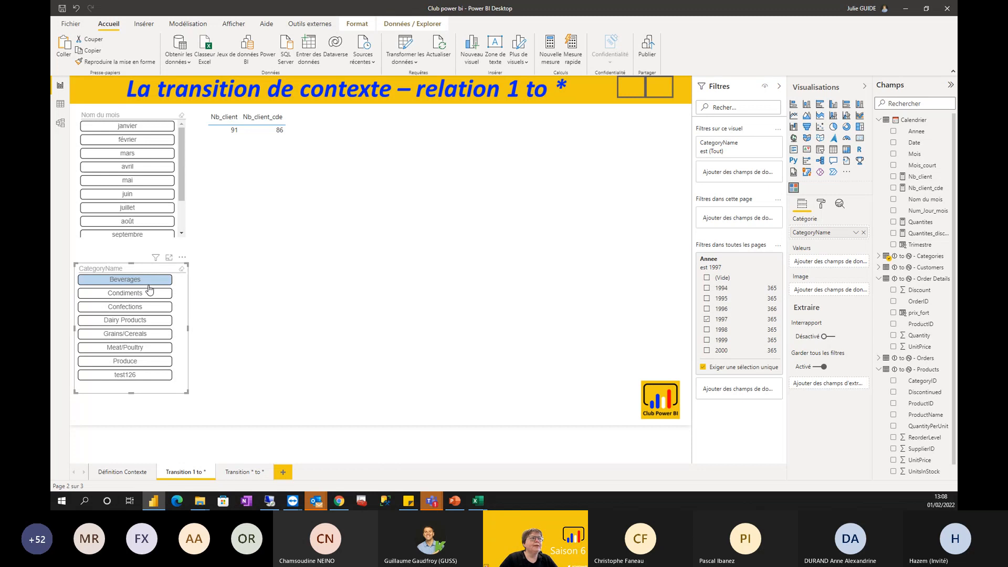
pyautogui.click(148, 286)
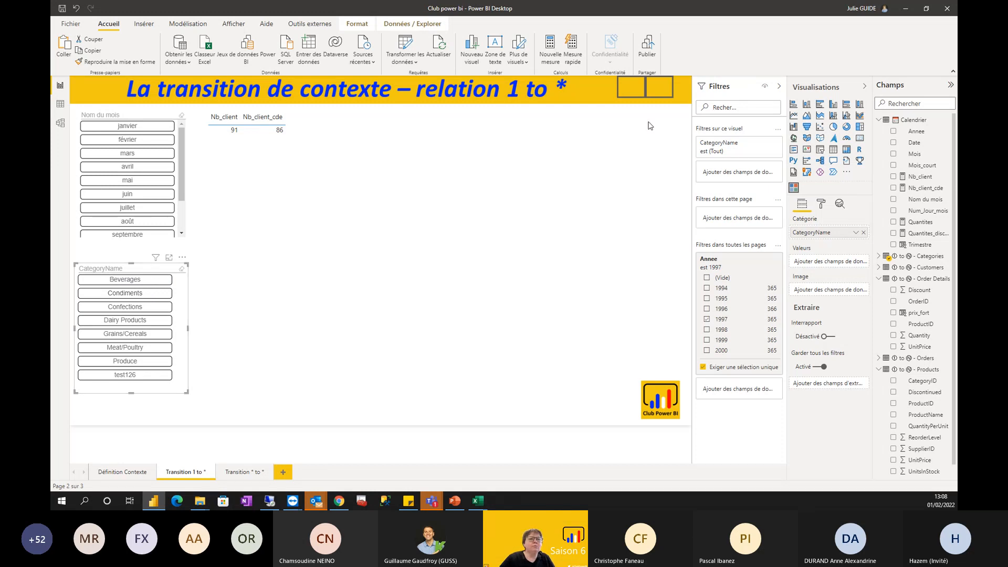
# Display the relationship diagram on the report page by running the second button in the title banner.
pyautogui.click(659, 89)
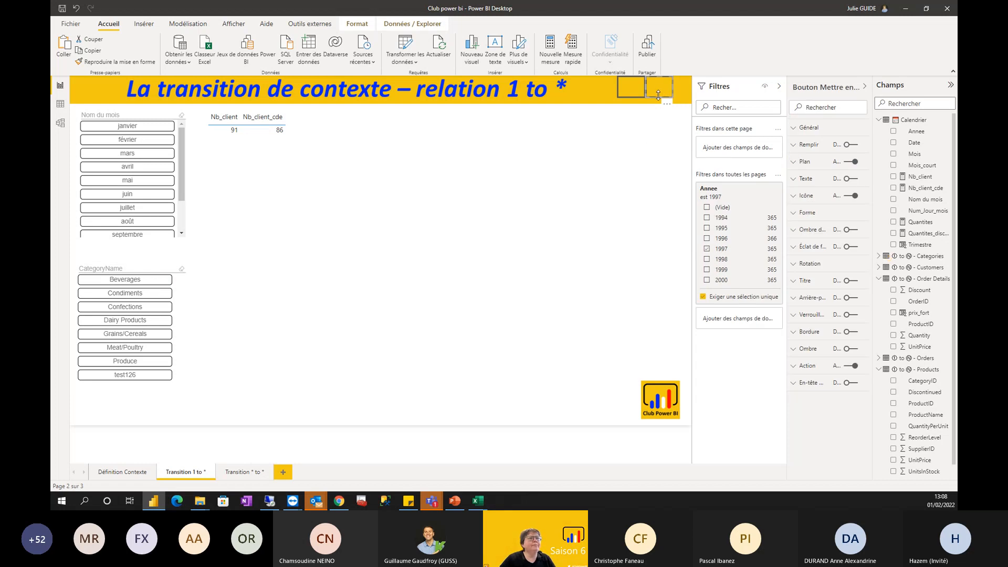
pyautogui.keyDown('ctrl'); pyautogui.click(663, 95); pyautogui.keyUp('ctrl')
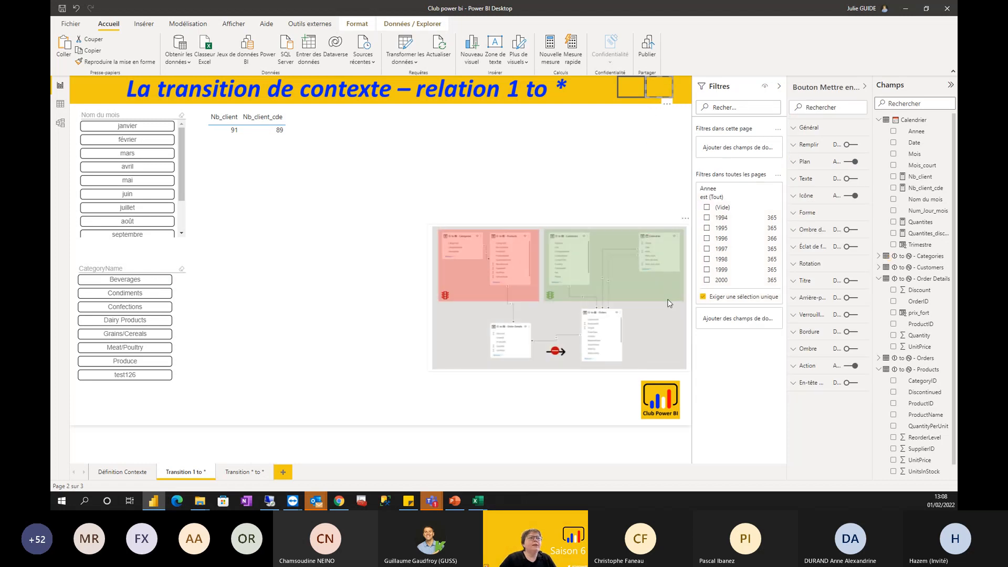
# Examine in the model diagram how Customers, Calendrier, Products and Categories relate to the Orders table, and return to the report.
pyautogui.click(60, 123)
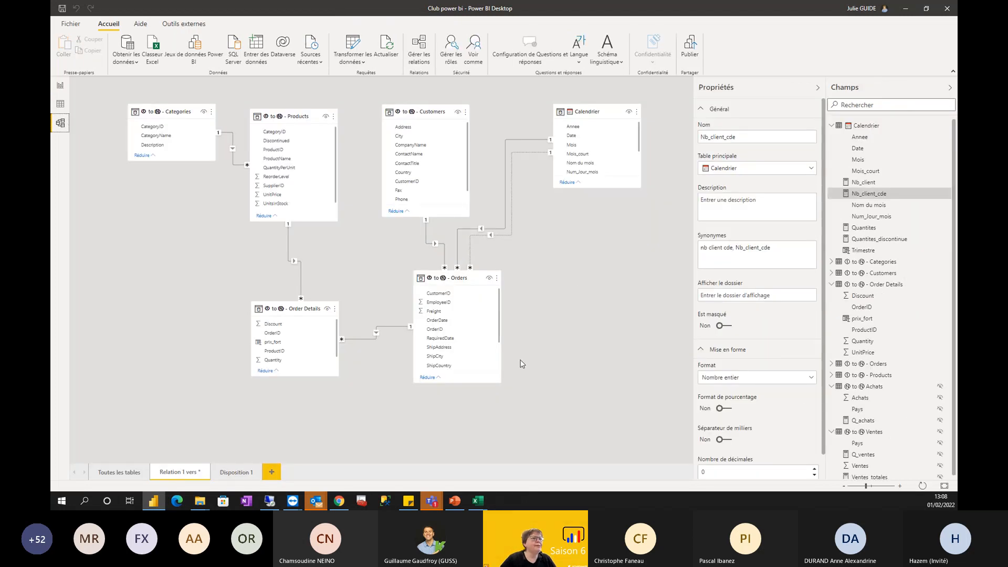
pyautogui.moveTo(440, 279); pyautogui.dragTo(450, 284)
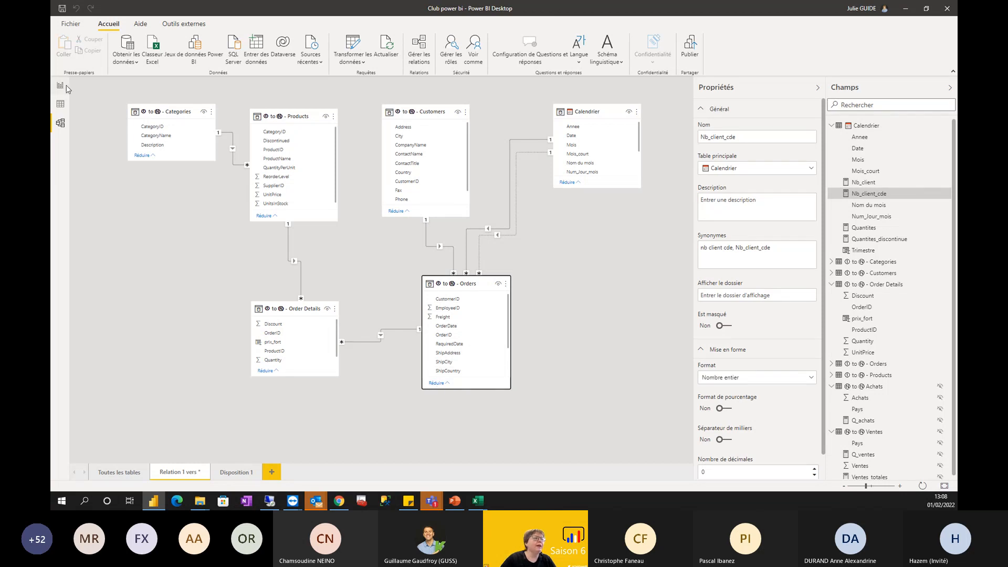
pyautogui.click(428, 112)
pyautogui.click(599, 110)
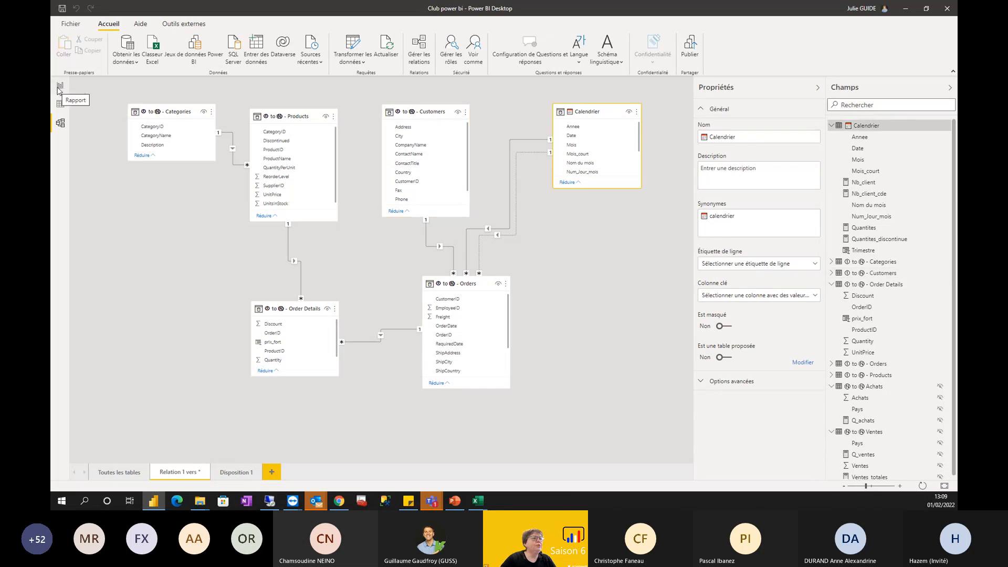
pyautogui.click(279, 121)
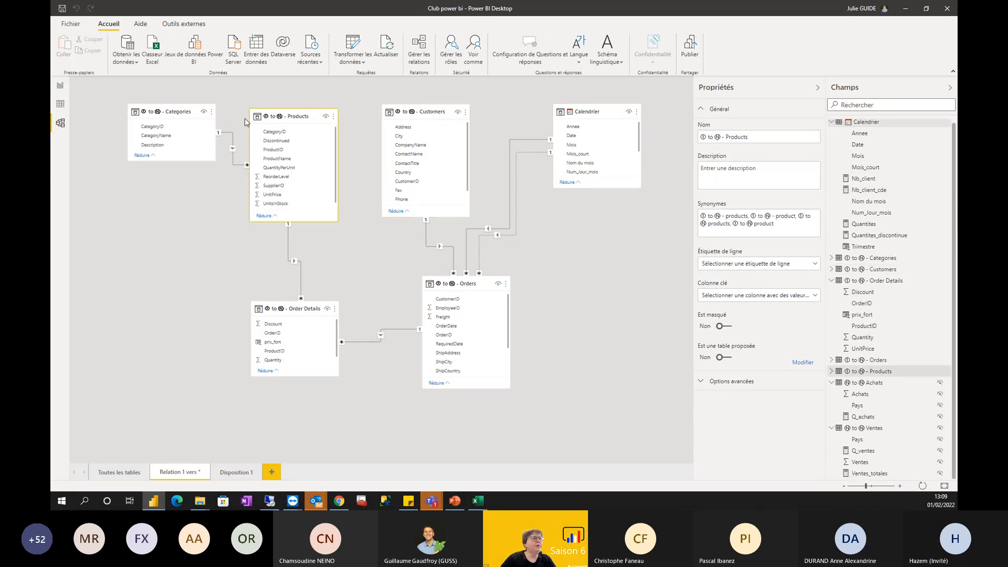
pyautogui.click(171, 112)
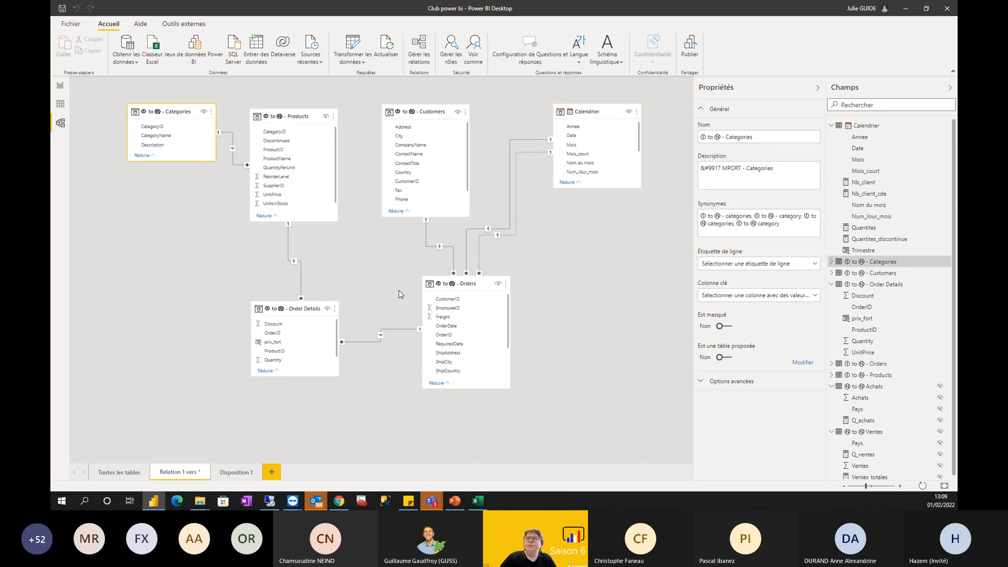
pyautogui.click(61, 85)
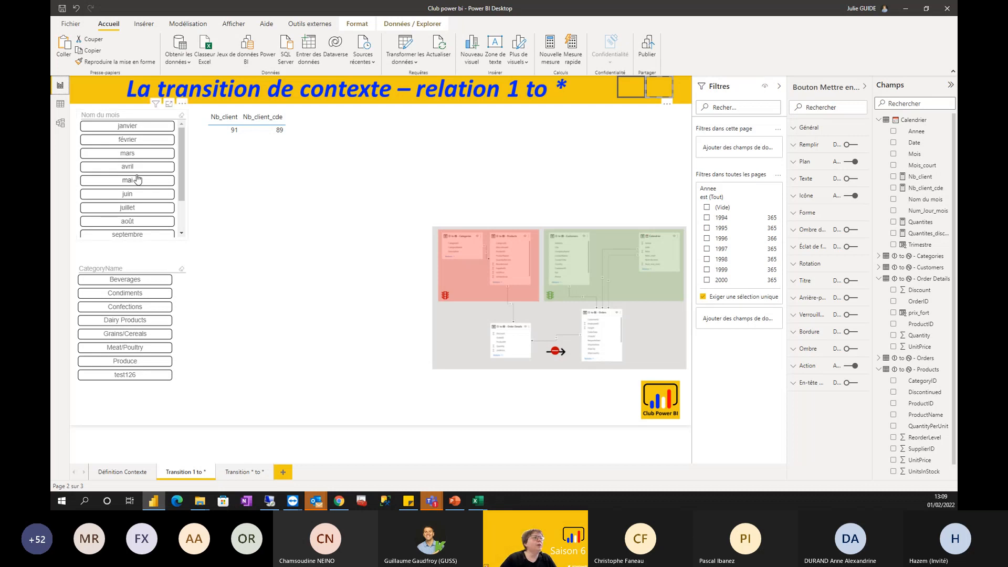
# Rearrange the model diagram so Order Details sits lower between Products and Orders, with Orders closer beneath Customers.
pyautogui.click(60, 125)
pyautogui.moveTo(297, 312); pyautogui.dragTo(346, 389)
pyautogui.moveTo(461, 285); pyautogui.dragTo(435, 249)
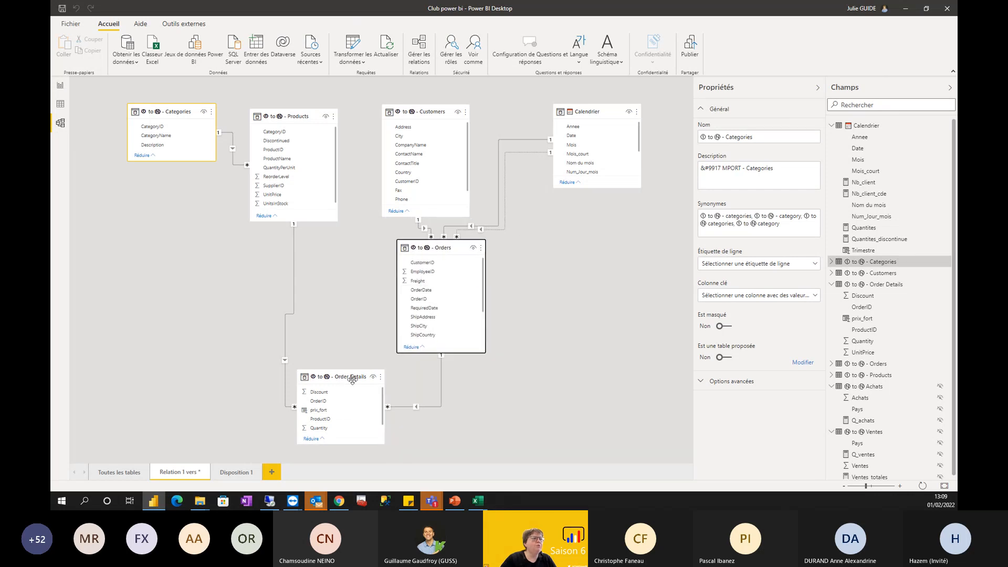
pyautogui.moveTo(350, 377); pyautogui.dragTo(369, 388)
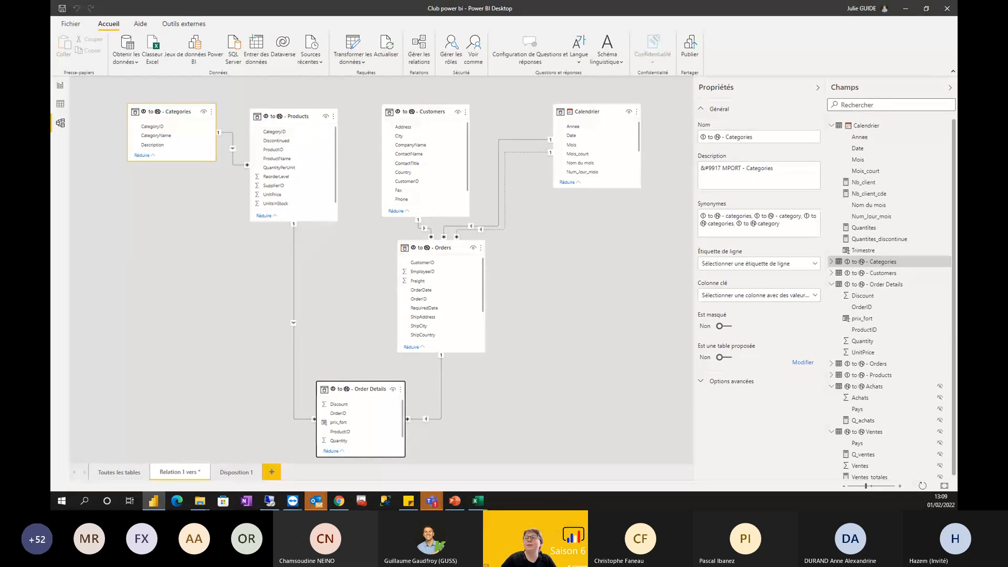
# Return to the report and start a Calendrier measure named Nb_client_cde with CALCULATE over [Nb_client], without the table prefix.
pyautogui.click(60, 85)
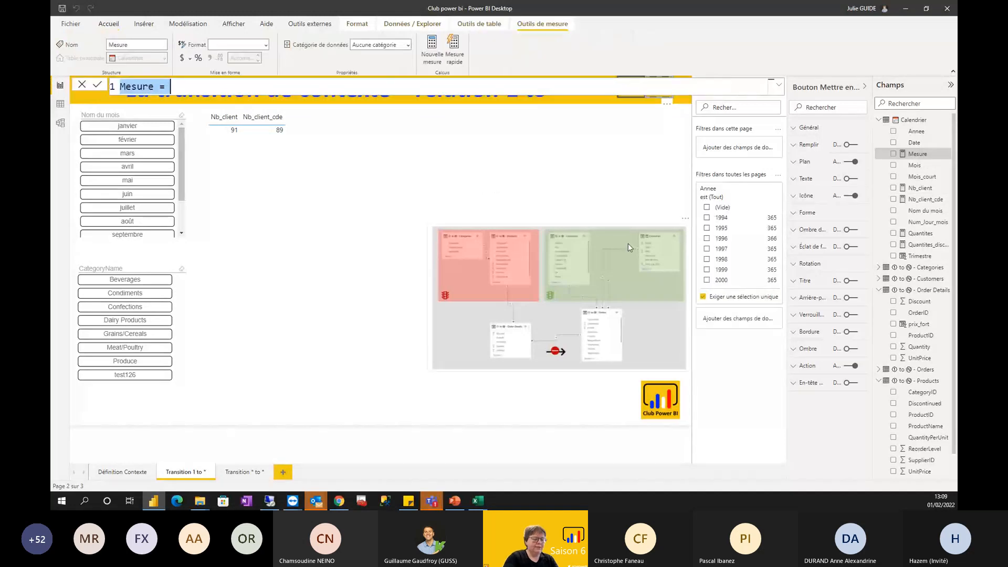
pyautogui.write('Nb_client')
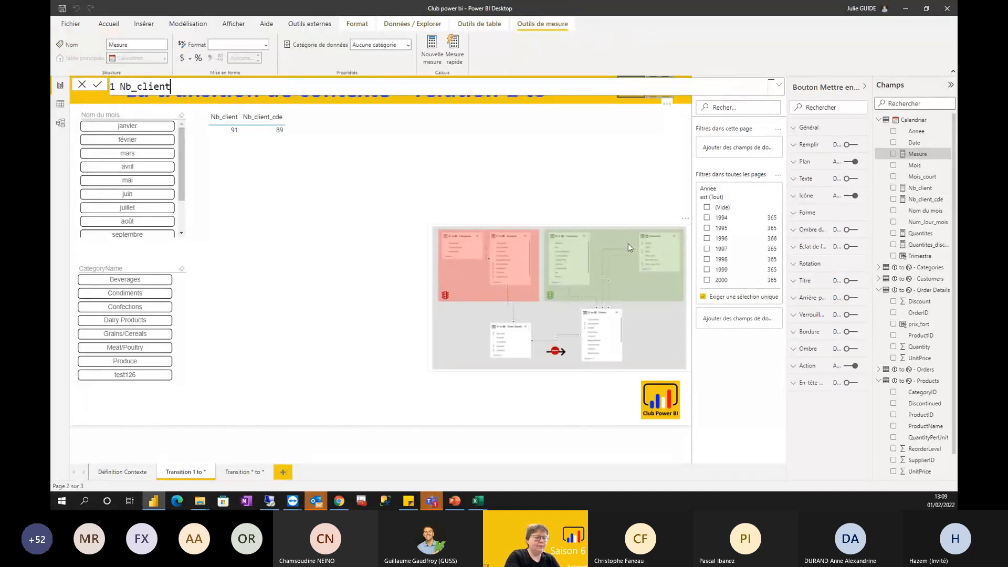
pyautogui.write('_cde')
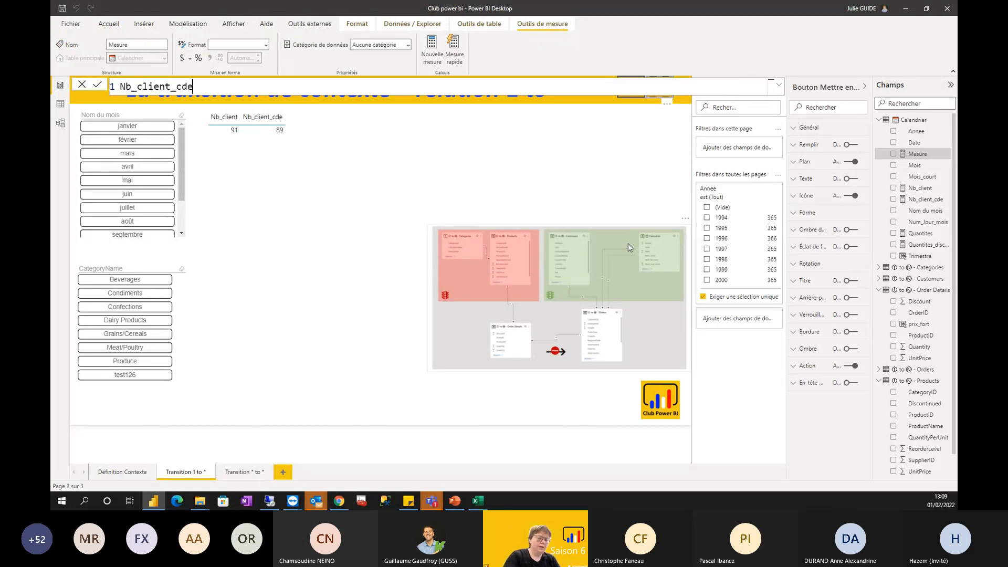
pyautogui.write(' = CALCULATE(')
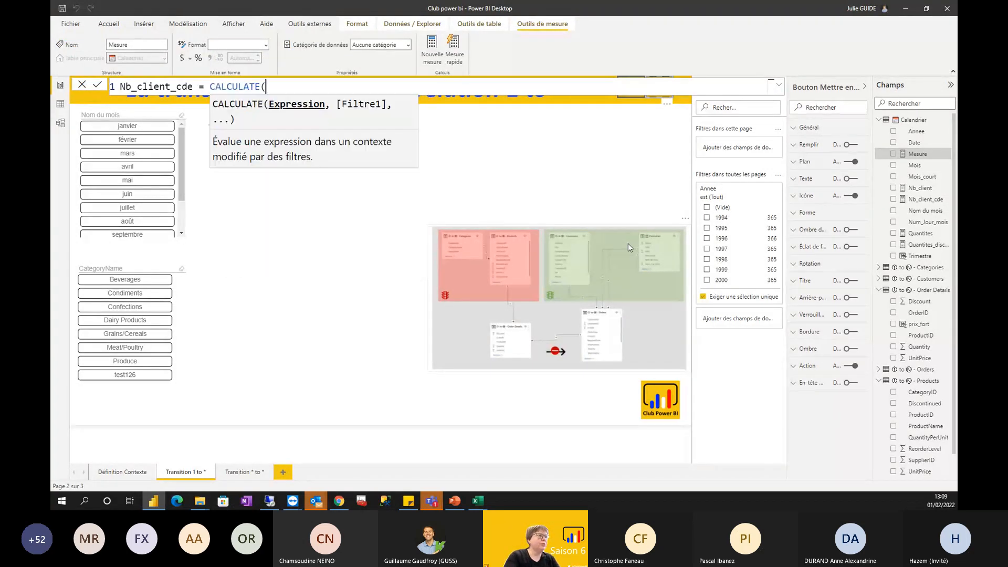
pyautogui.write('nb_clie')
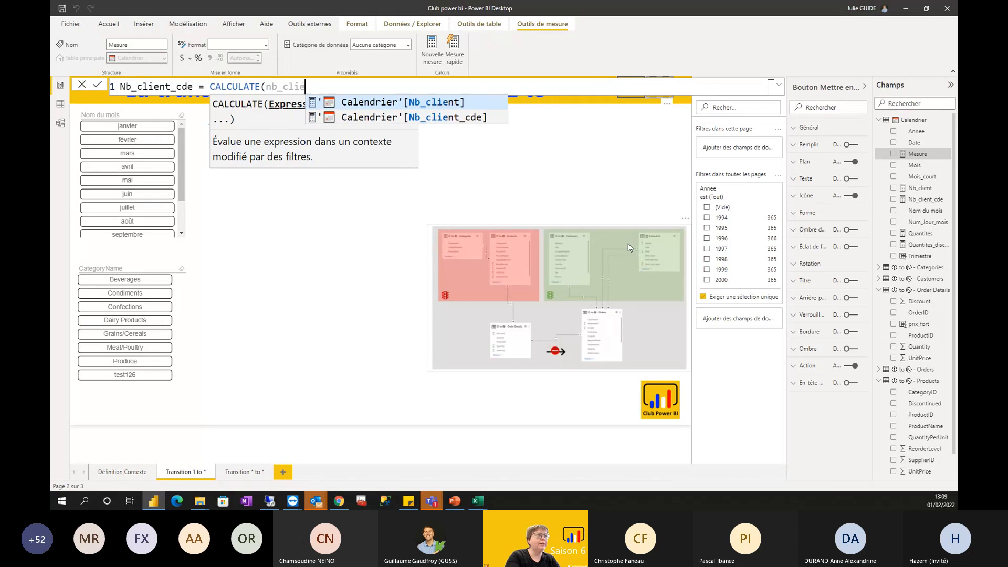
pyautogui.press('Tab')
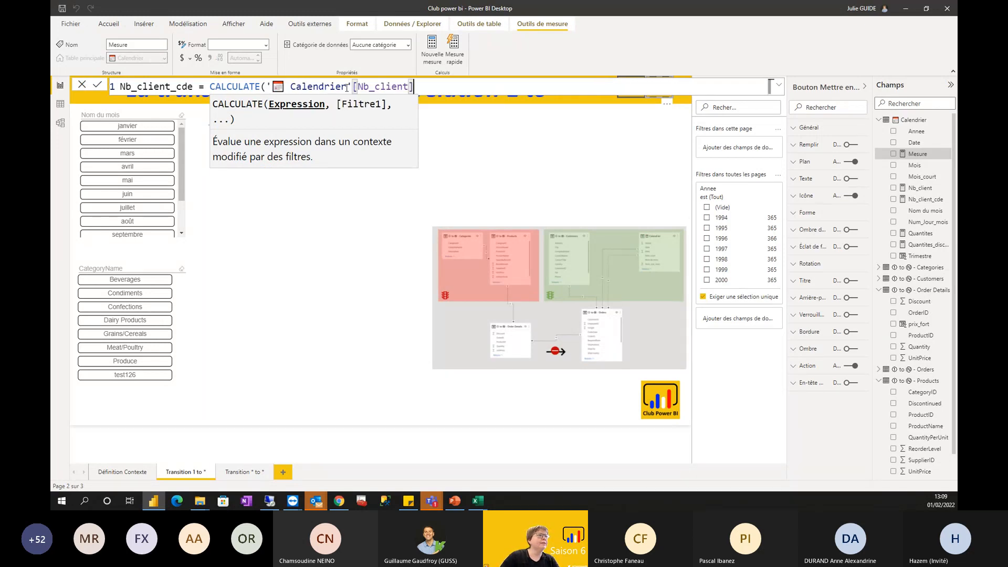
pyautogui.moveTo(353, 86); pyautogui.dragTo(266, 87)
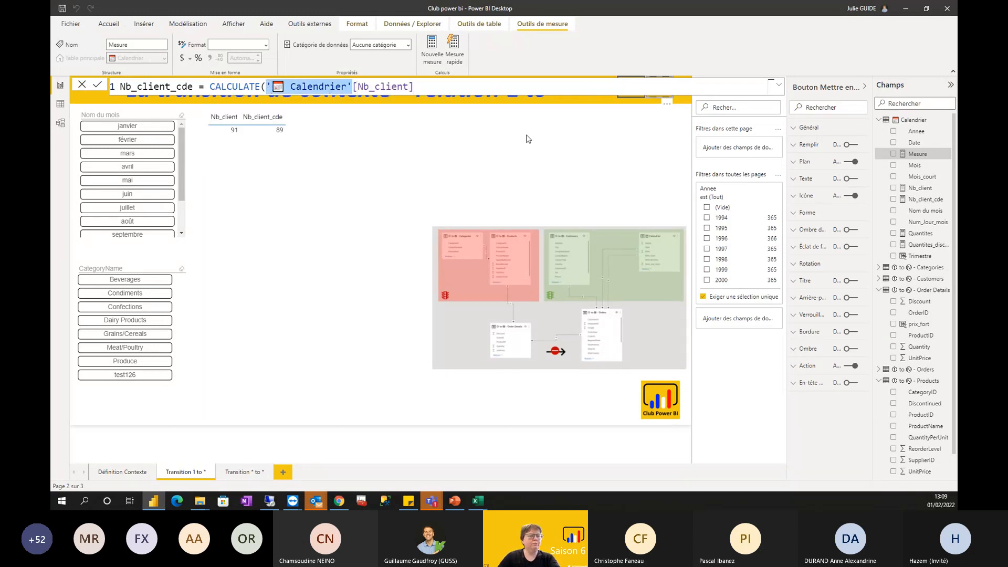
pyautogui.press('Delete')
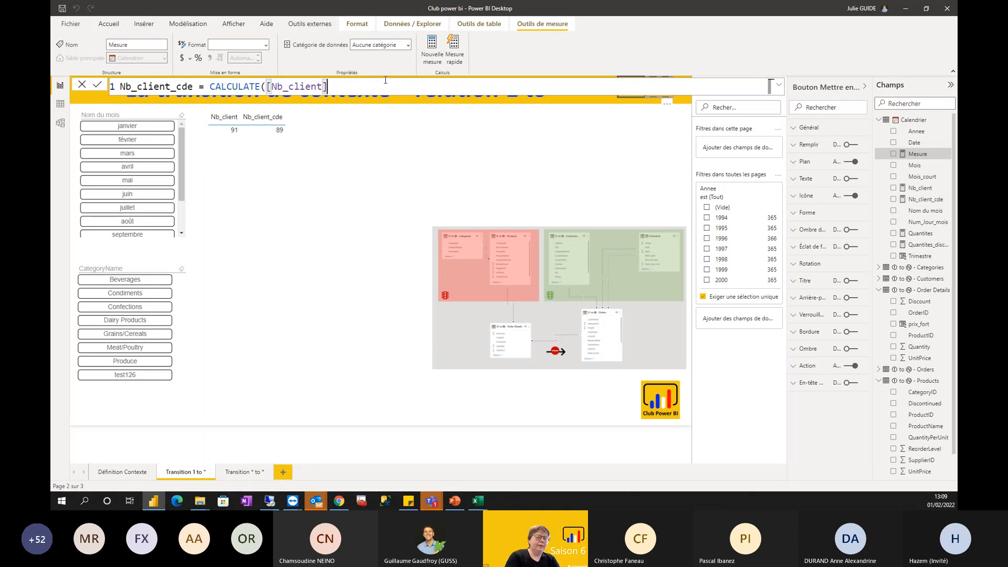
# Add a FILTER over the '① to Ⓝ - Order Details' table as the second argument of CALCULATE.
pyautogui.write(', Filt')
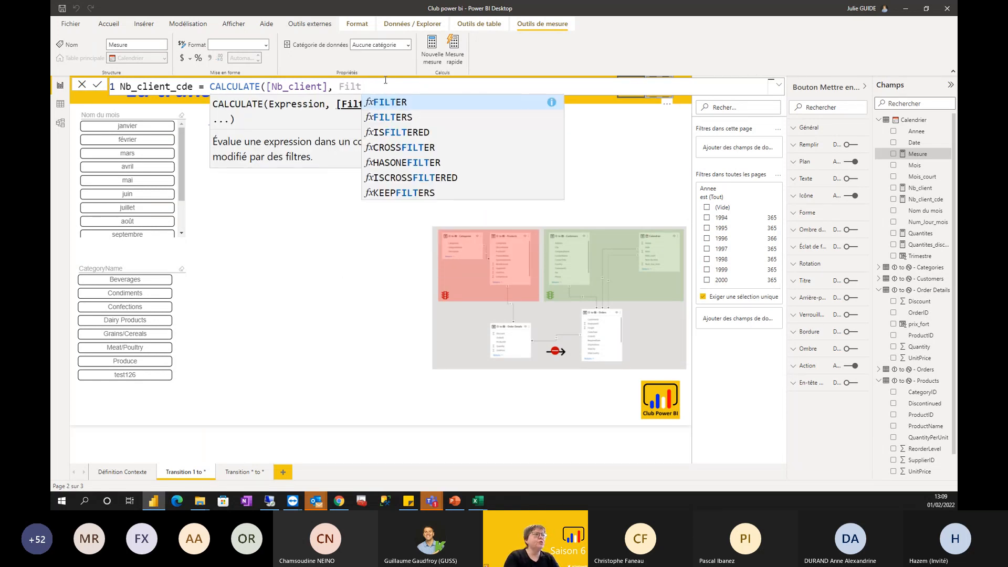
pyautogui.press('Tab')
pyautogui.write('detail')
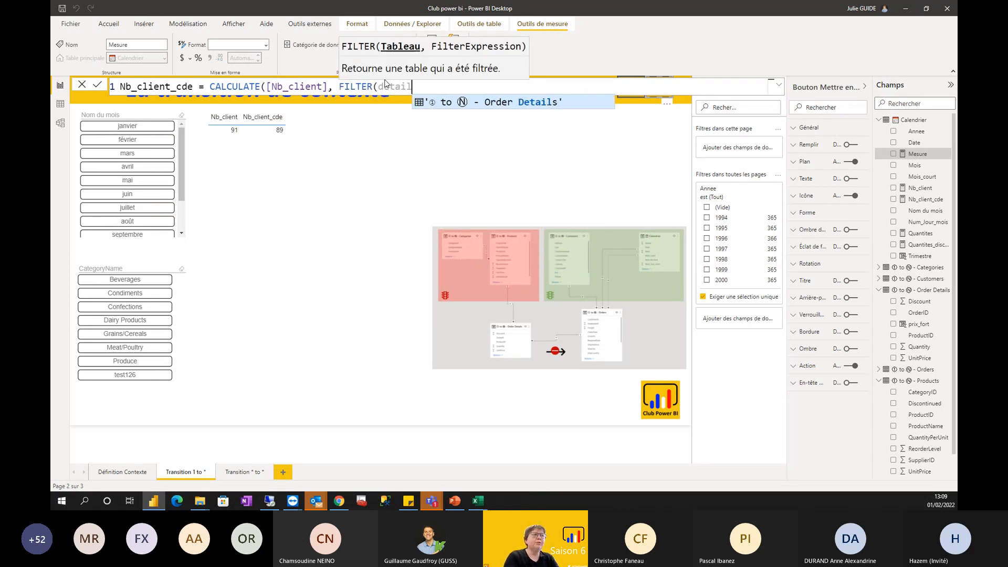
pyautogui.press('Tab')
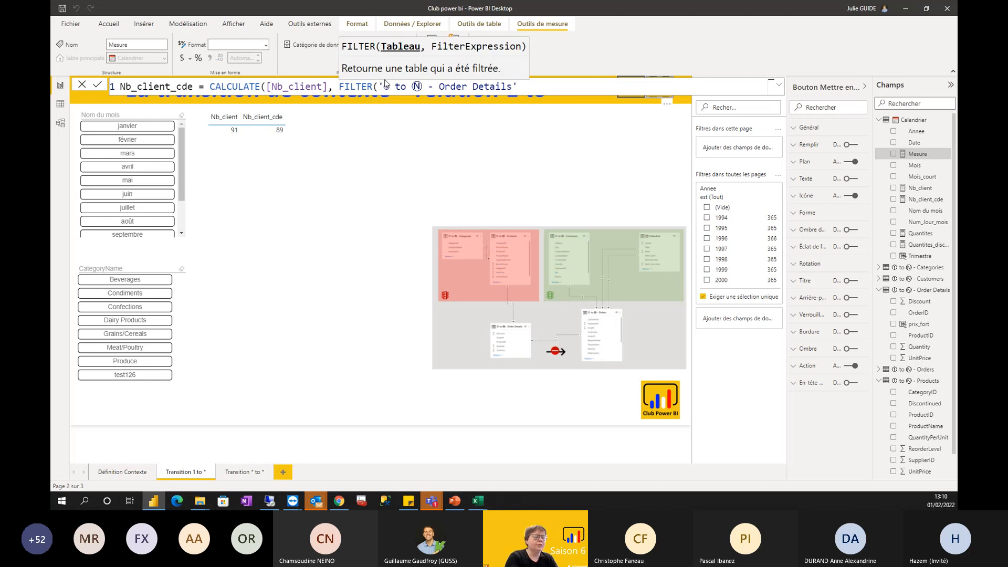
pyautogui.write(', ')
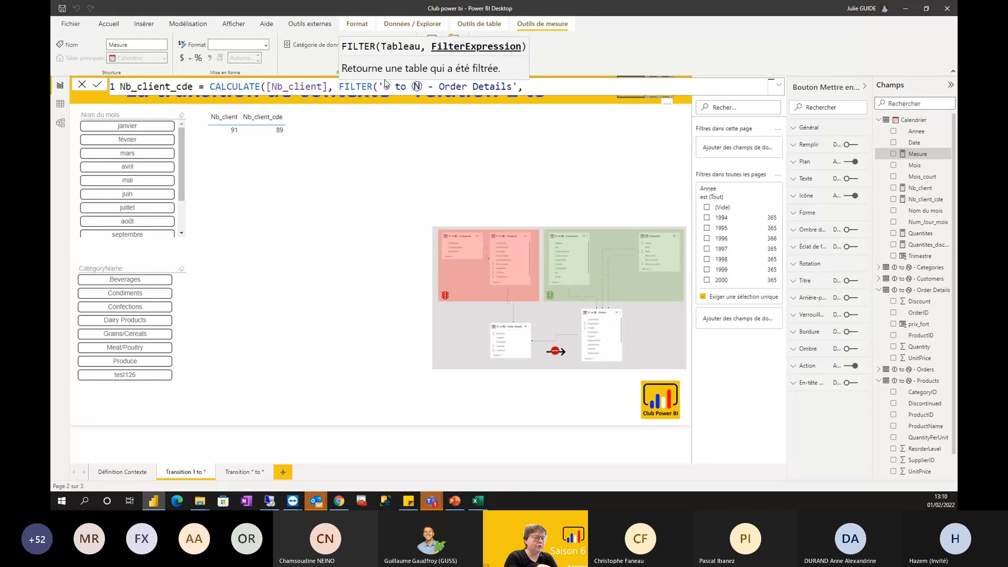
# Complete the filter expression with the condition not ISBLANK([Quantites]) and close the FILTER function.
pyautogui.write('not us')
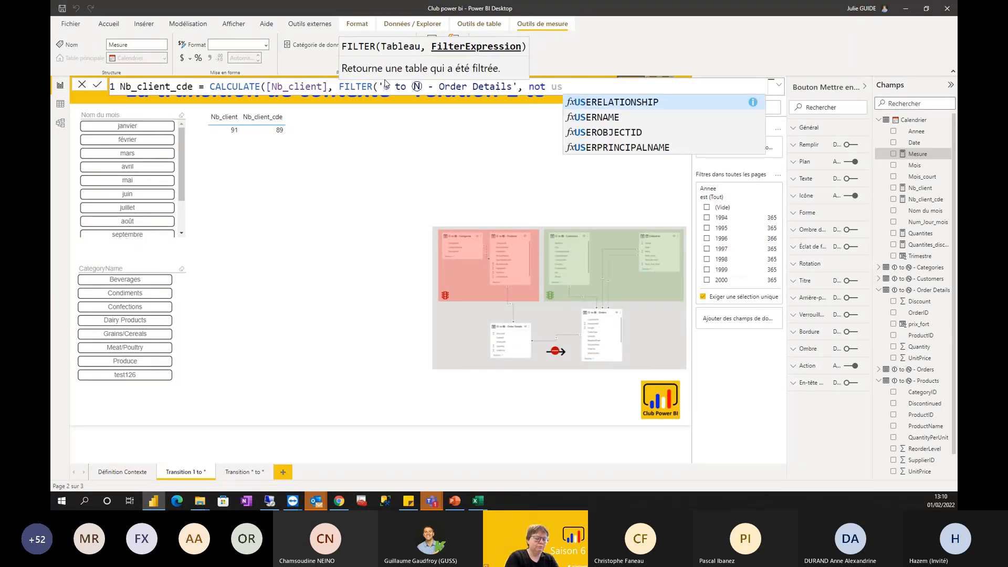
pyautogui.press('BackSpace')
pyautogui.press('BackSpace')
pyautogui.write('isb')
pyautogui.press('Tab')
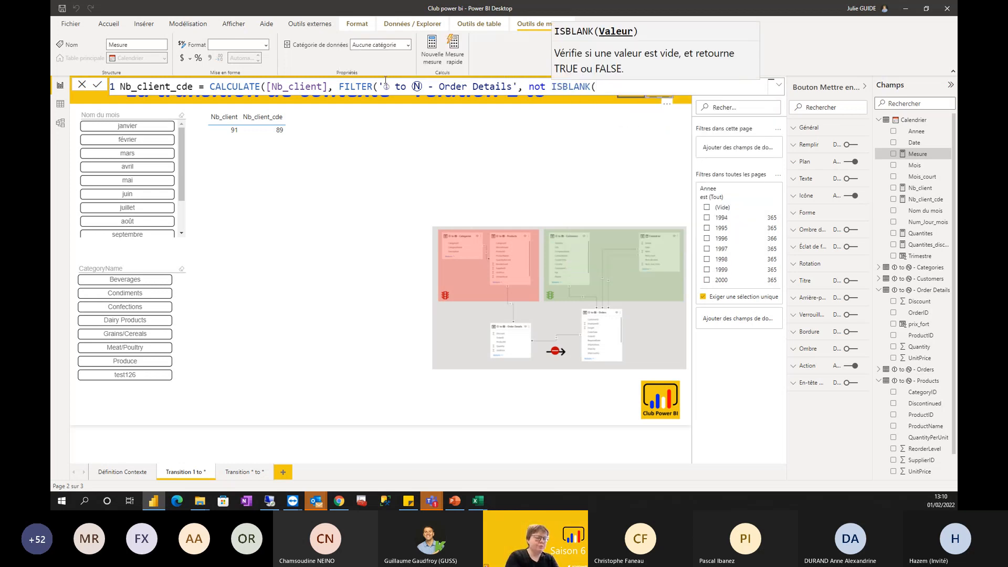
pyautogui.write('quant')
pyautogui.press('Tab')
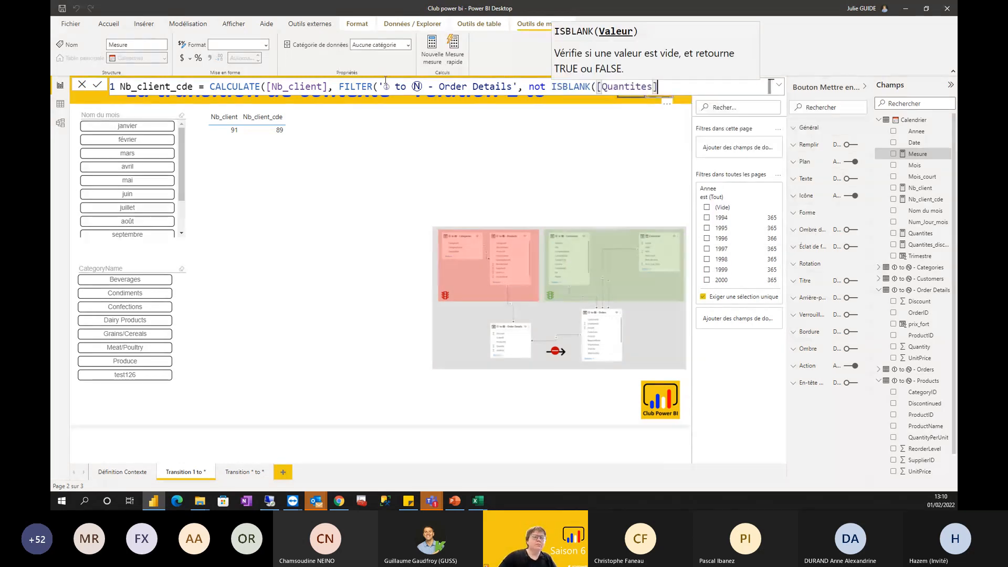
pyautogui.write(')')
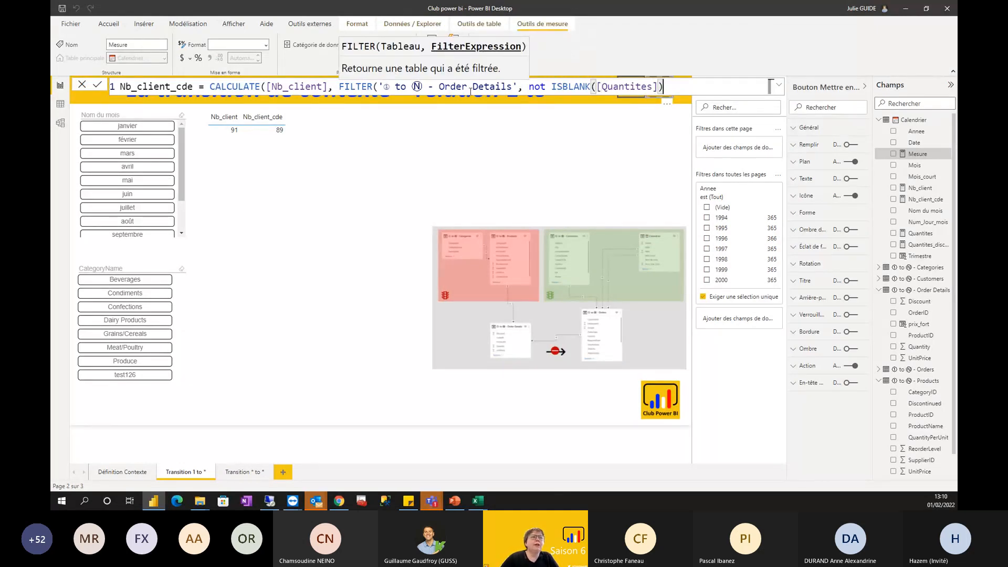
pyautogui.write(')')
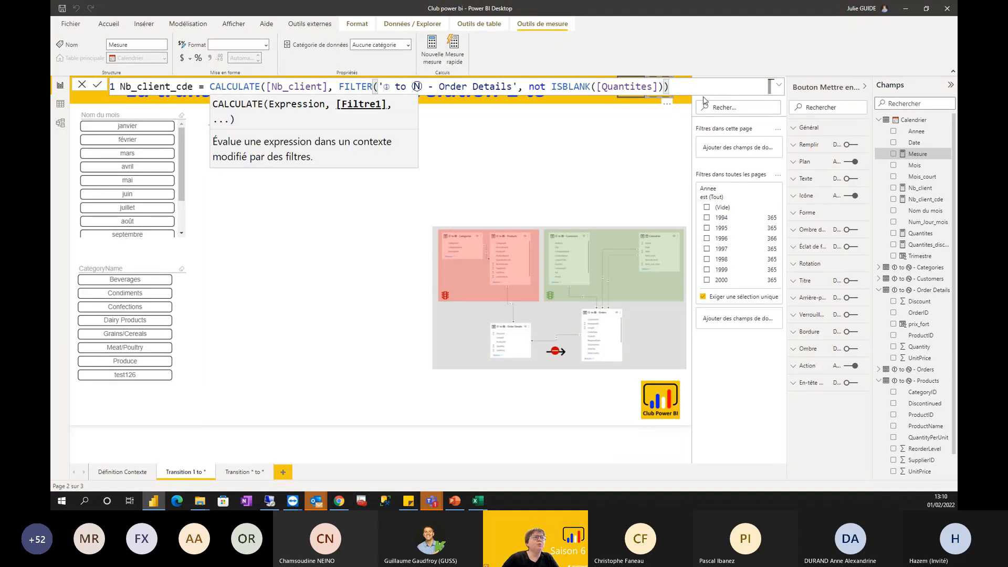
# Rename the new measure Nb_client_cde2 in its formula and commit it.
pyautogui.press('Return')
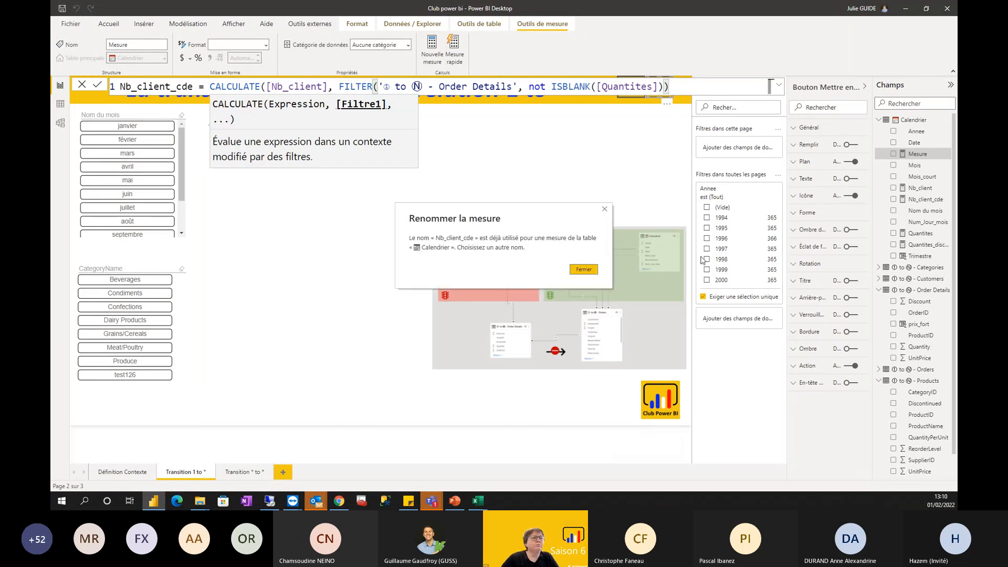
pyautogui.click(583, 270)
pyautogui.click(198, 88)
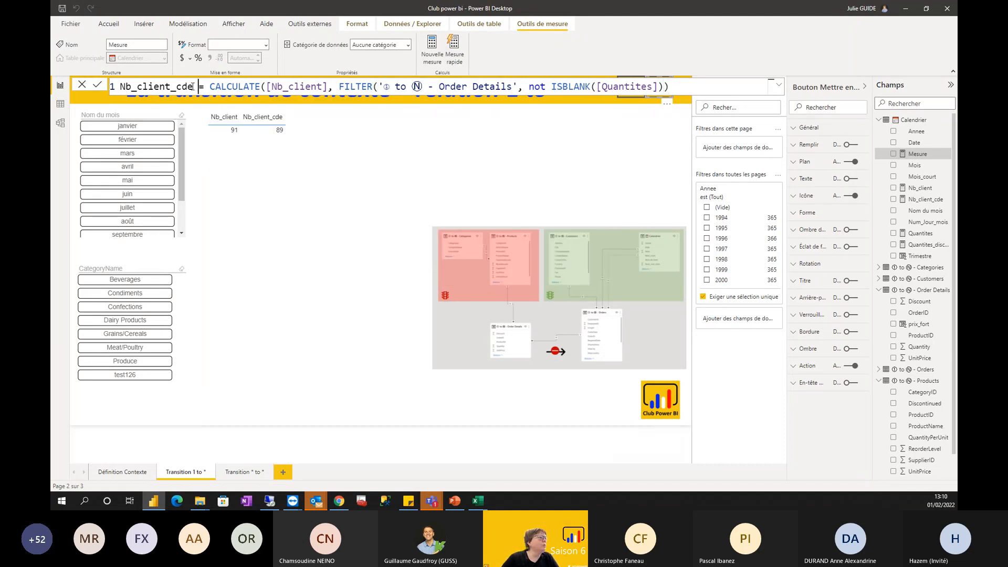
pyautogui.write('2')
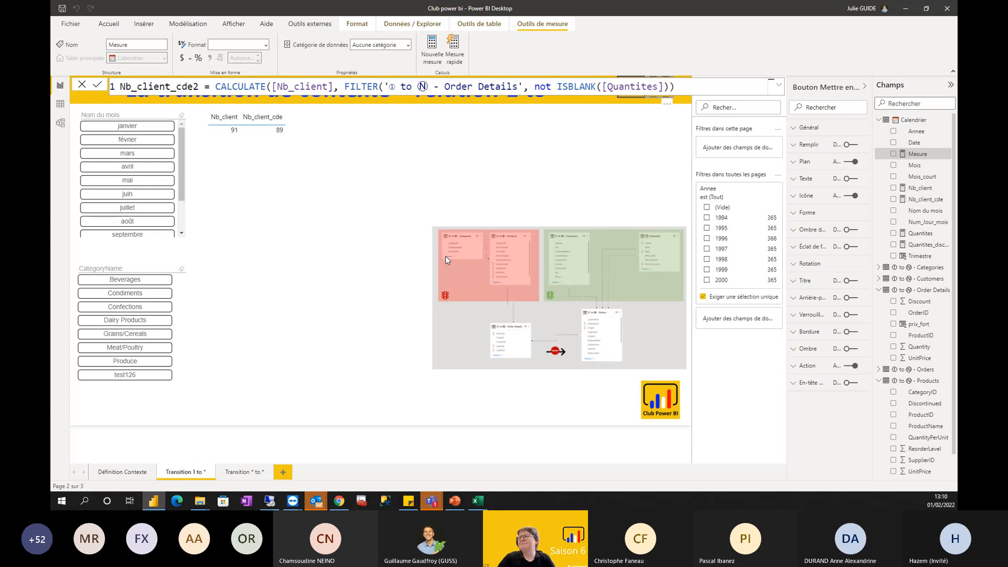
pyautogui.press('Return')
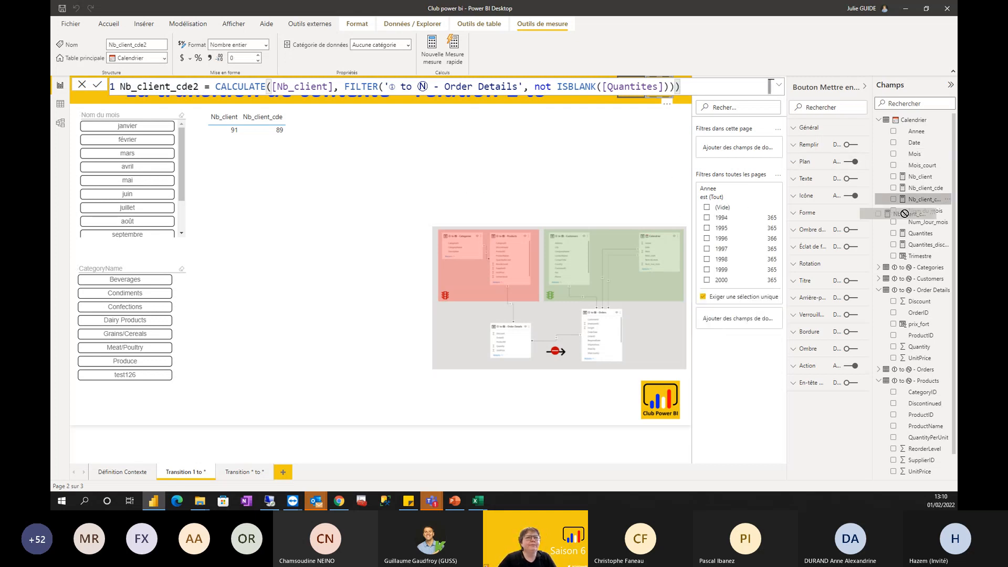
# Add the Nb_client_cde2 measure to the customer-count table after Nb_client_cde.
pyautogui.click(286, 143)
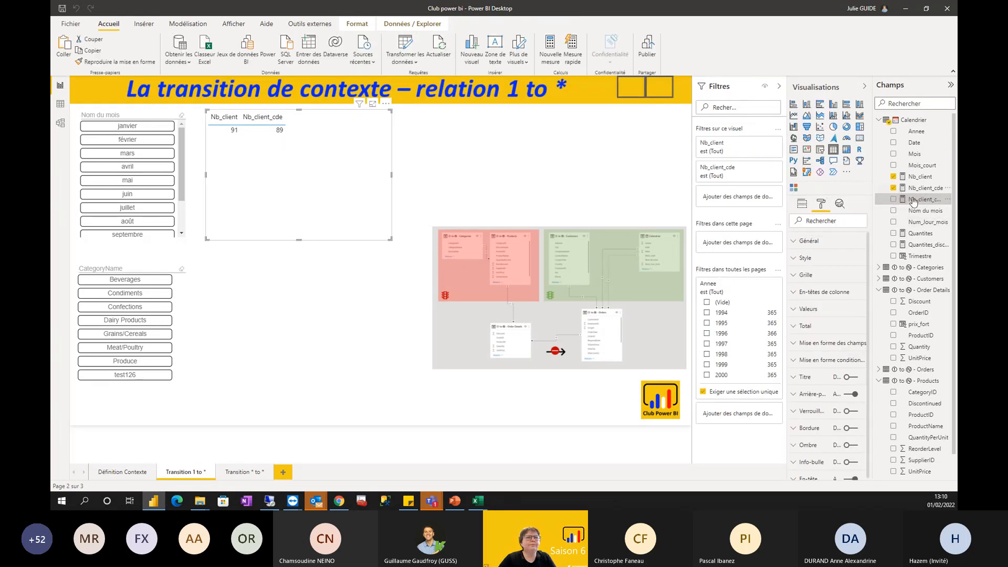
pyautogui.click(803, 205)
pyautogui.moveTo(932, 202); pyautogui.dragTo(827, 255)
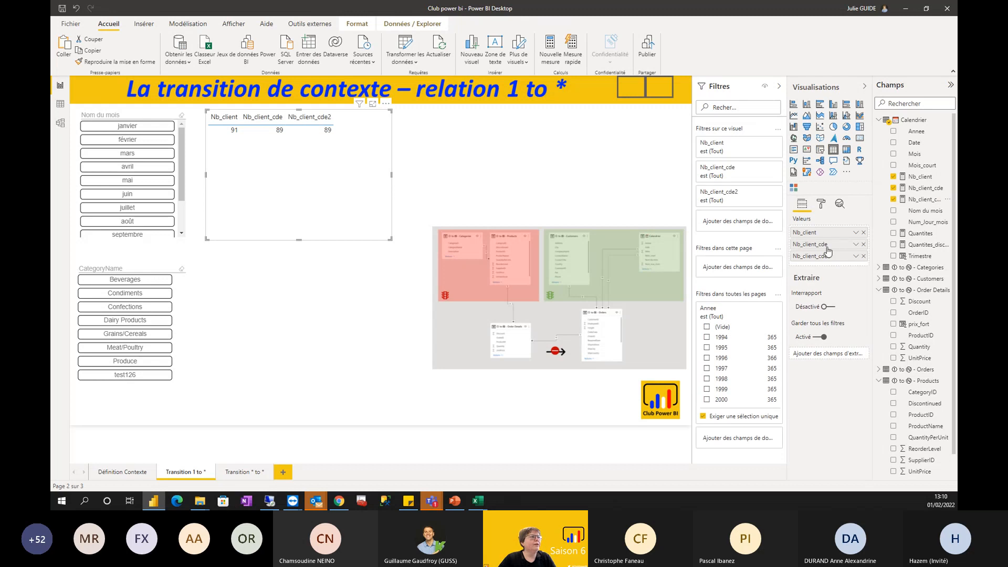
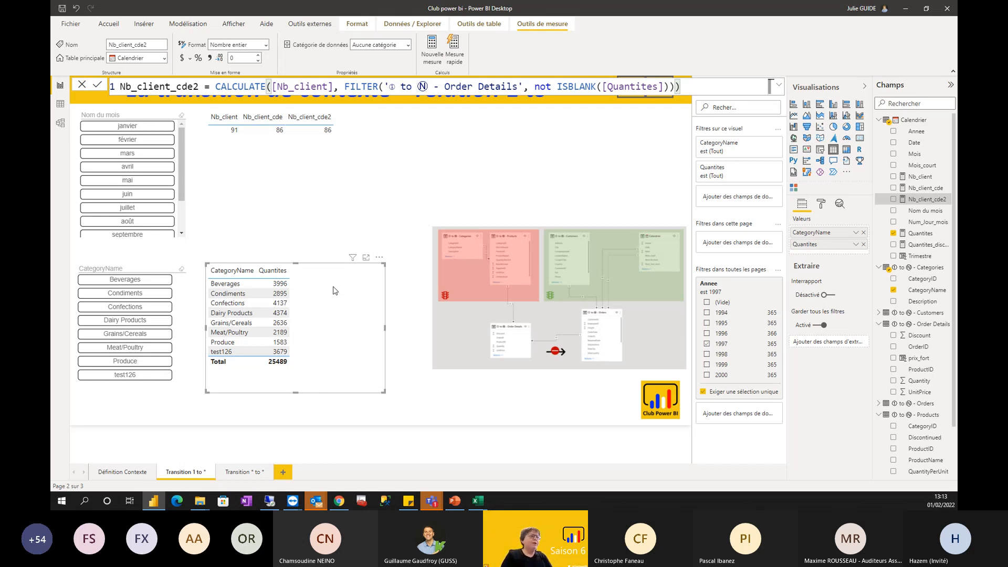
# Create a Calendrier measure named Quote part that begins with DIVIDE and takes [Quantites] as the numerator.
pyautogui.rightClick(913, 204)
pyautogui.click(863, 223)
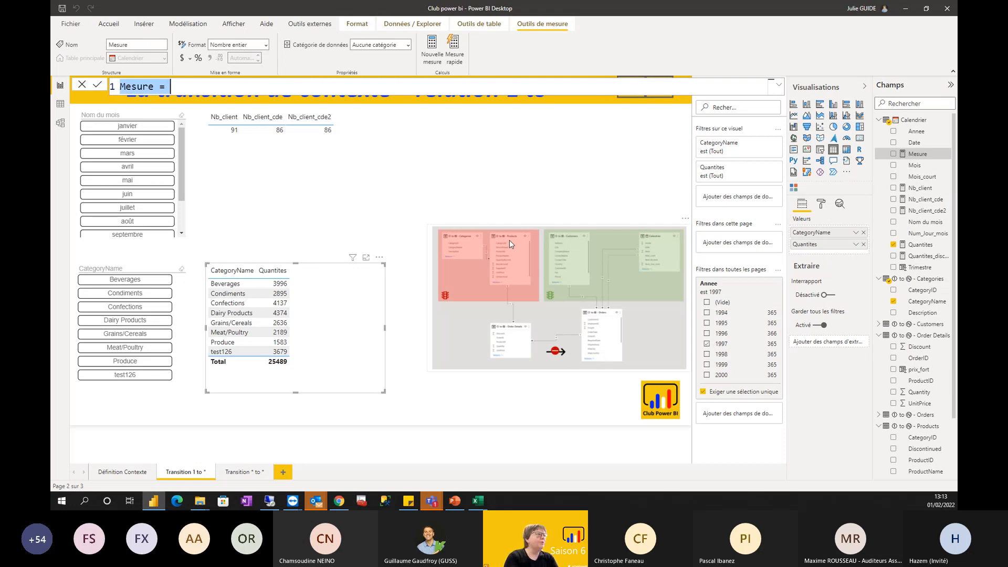
pyautogui.write('Quote pa')
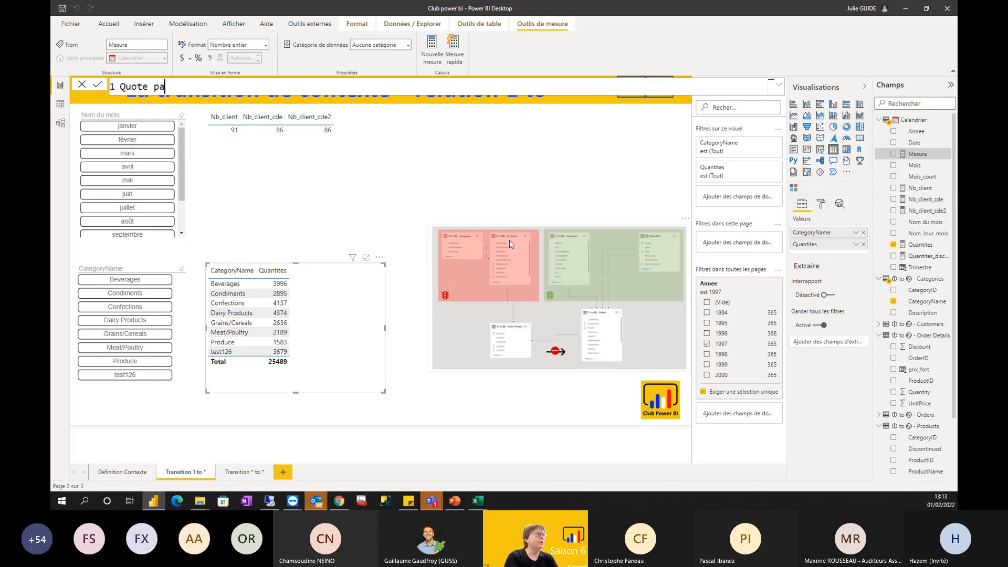
pyautogui.write('rt =')
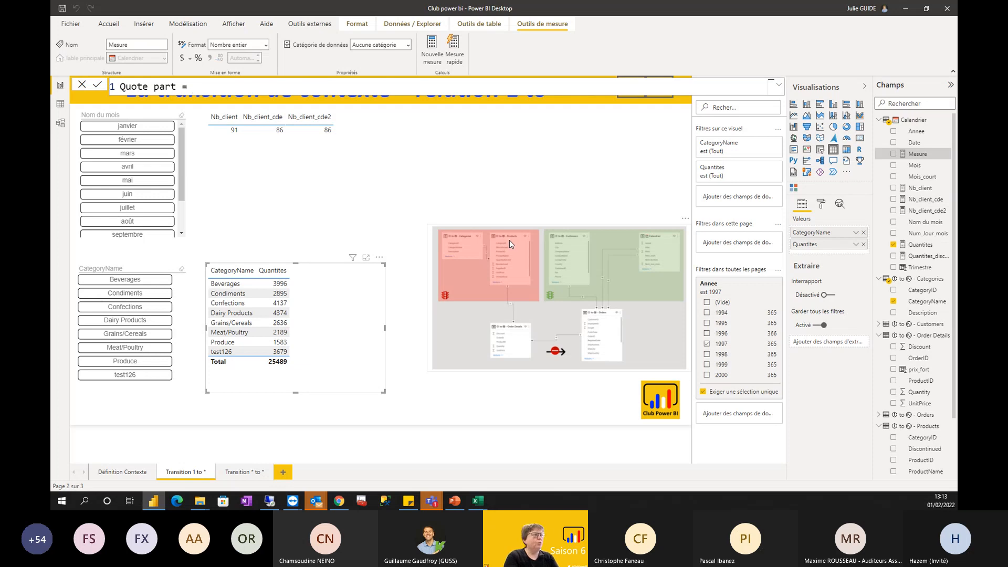
pyautogui.hotkey('shift', 'Return')
pyautogui.hotkey('shift', 'Return')
pyautogui.write('DIVIDE(')
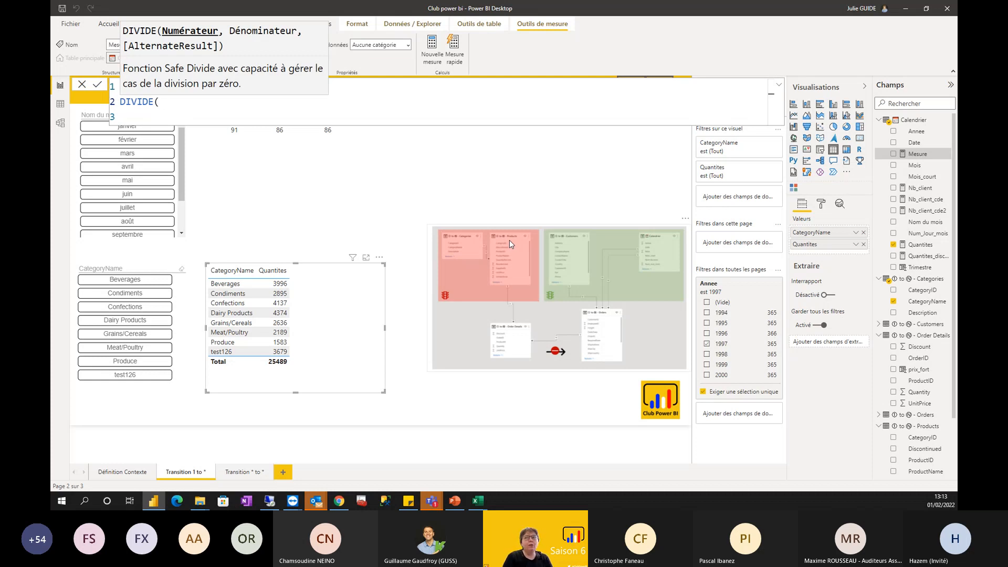
pyautogui.write('[Quantites]')
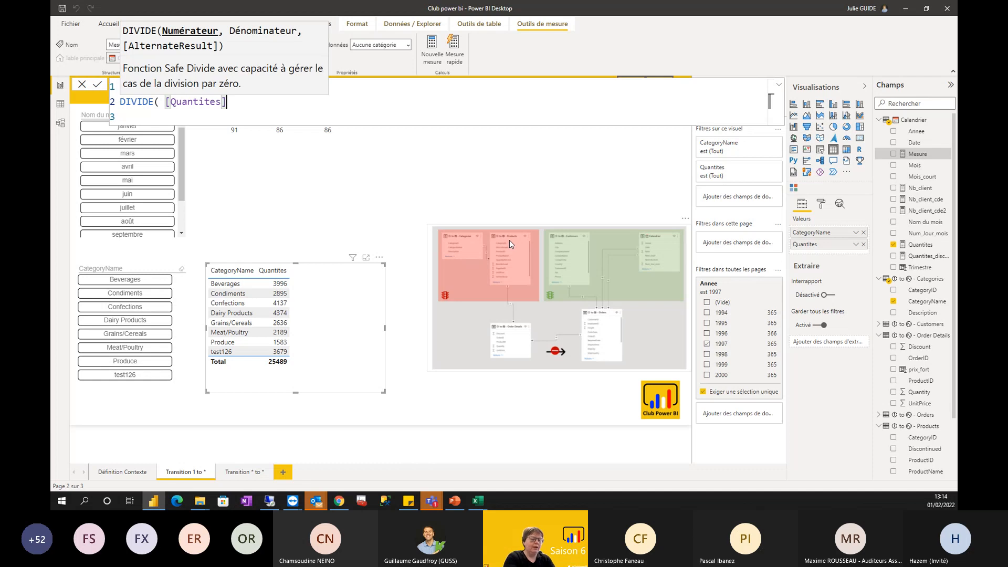
# Start the DIVIDE denominator on a new line with CALCULATE over [Quantites].
pyautogui.write(',')
pyautogui.hotkey('shift', 'Return')
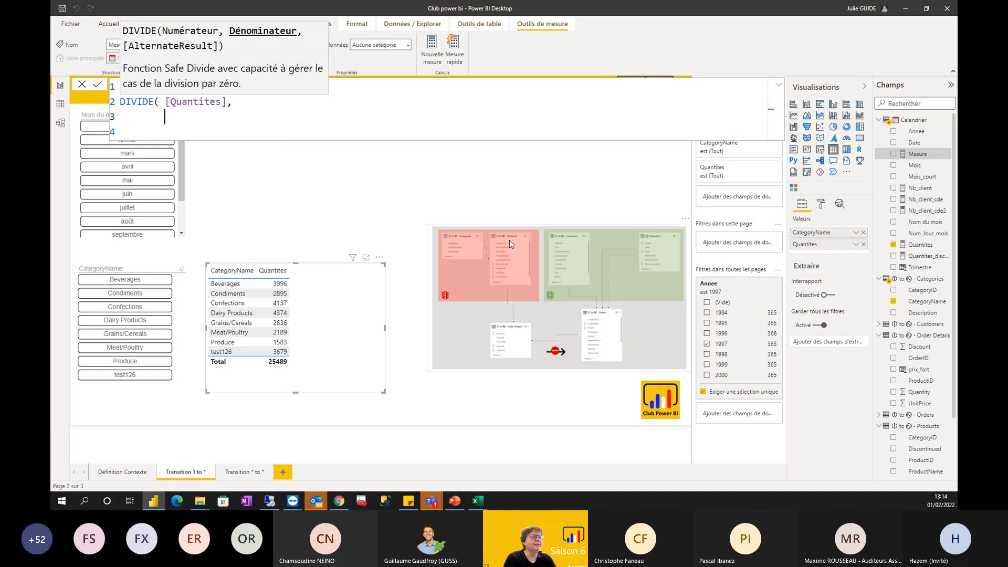
pyautogui.write('ca')
pyautogui.press('Tab')
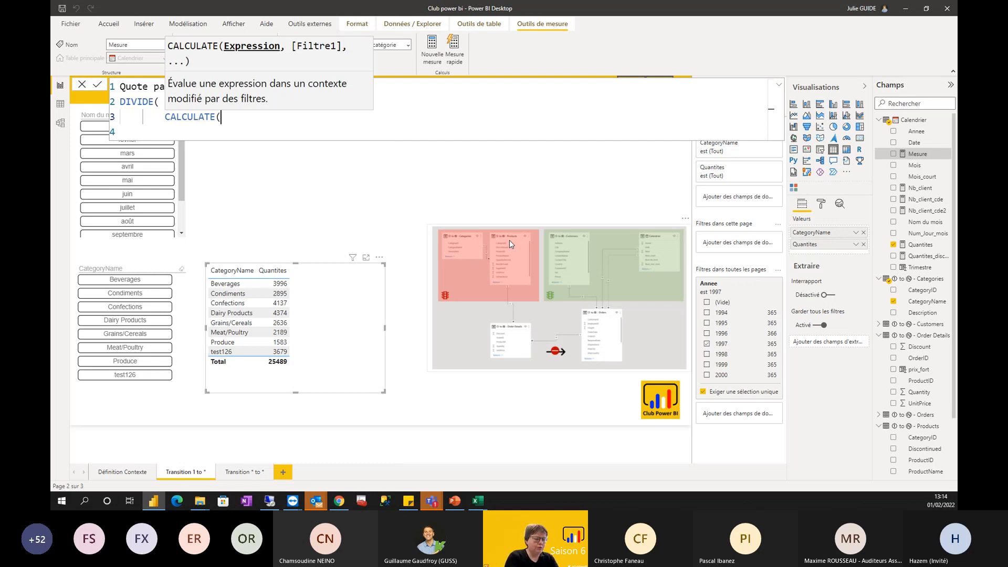
pyautogui.write('quan')
pyautogui.press('Tab')
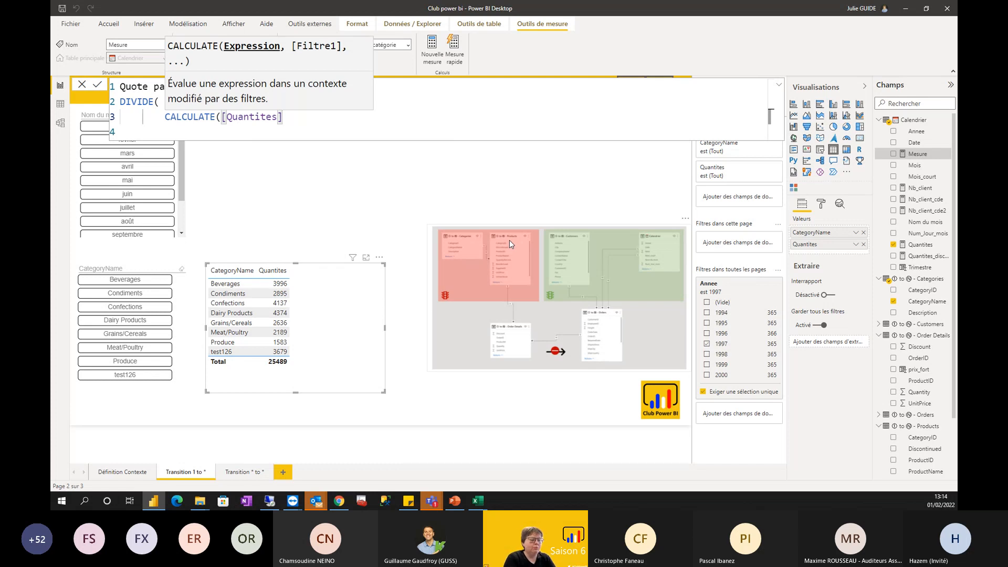
pyautogui.write(', ALL')
pyautogui.press('Tab')
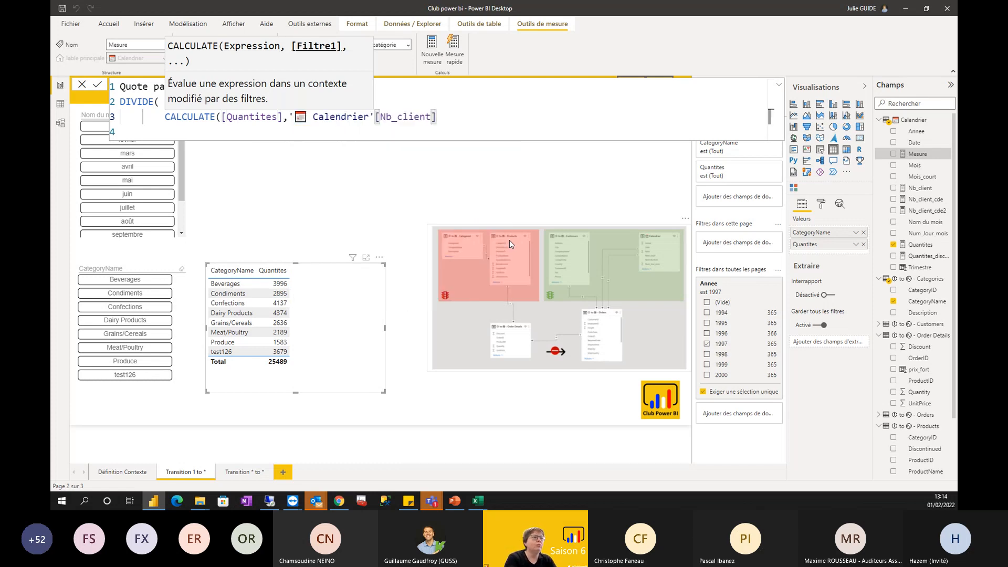
pyautogui.press('BackSpace')
pyautogui.press('BackSpace')
pyautogui.press('BackSpace')
pyautogui.press('BackSpace')
pyautogui.press('BackSpace')
pyautogui.press('BackSpace')
pyautogui.press('BackSpace')
pyautogui.press('BackSpace')
pyautogui.press('BackSpace')
pyautogui.press('BackSpace')
pyautogui.press('BackSpace')
pyautogui.press('BackSpace')
pyautogui.press('BackSpace')
pyautogui.press('BackSpace')
pyautogui.press('BackSpace')
pyautogui.press('BackSpace')
pyautogui.press('BackSpace')
pyautogui.press('BackSpace')
pyautogui.press('BackSpace')
pyautogui.press('BackSpace')
pyautogui.press('BackSpace')
pyautogui.press('BackSpace')
pyautogui.press('BackSpace')
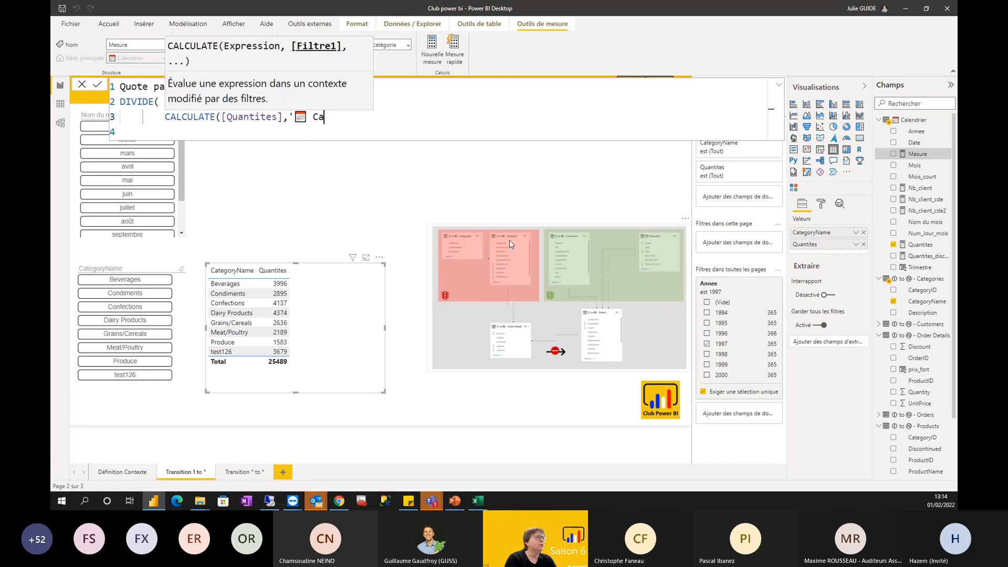
# Add ALL over the Categories table's CategoryName column as the filter argument of CALCULATE.
pyautogui.write('ALL(')
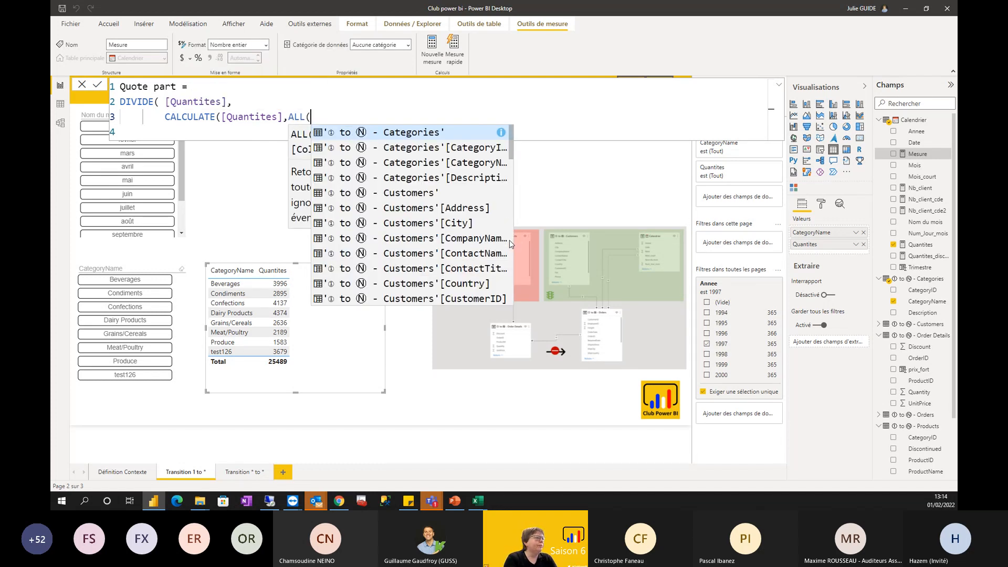
pyautogui.write('category')
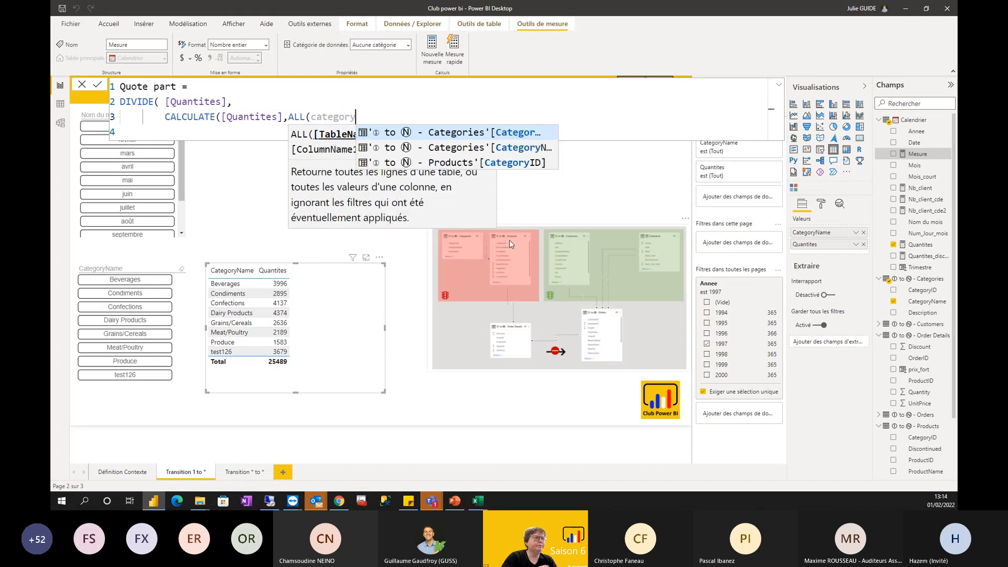
pyautogui.click(494, 150)
pyautogui.write(')')
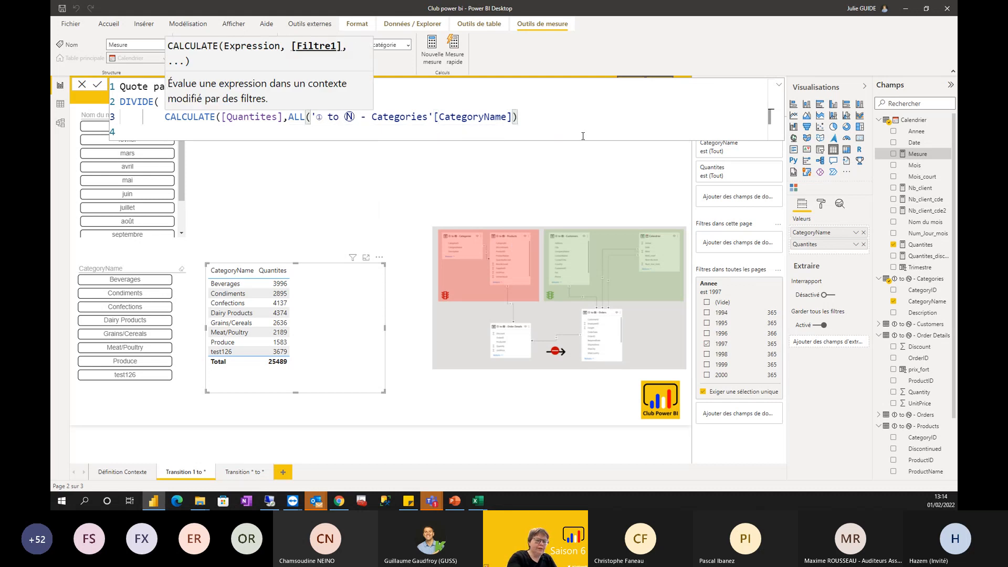
# Add BLANK() on a new line as the alternate result and try to commit the Quote part measure.
pyautogui.write(',')
pyautogui.hotkey('shift', 'Return')
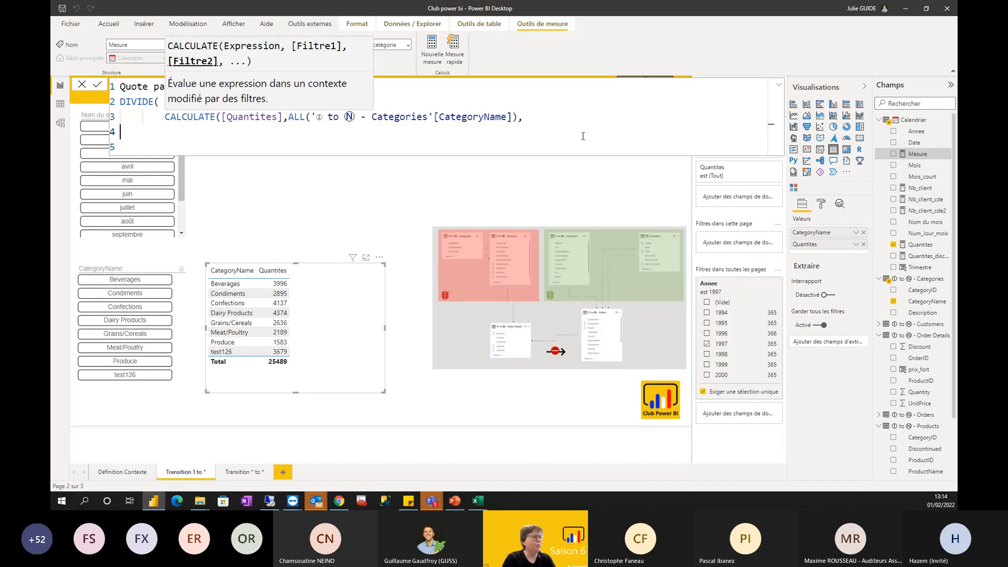
pyautogui.write('Blanc')
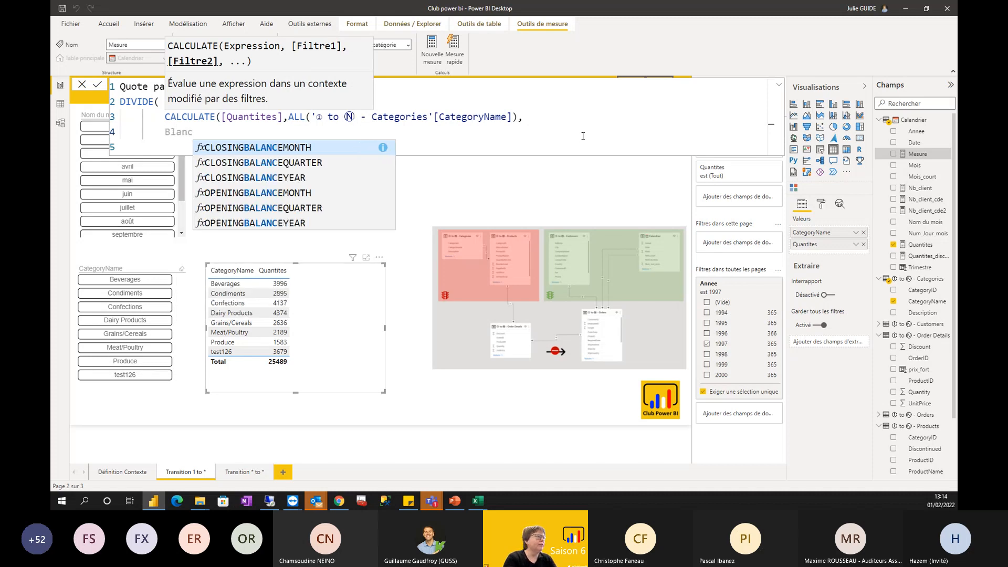
pyautogui.press('BackSpace')
pyautogui.write('k()')
pyautogui.press('Tab')
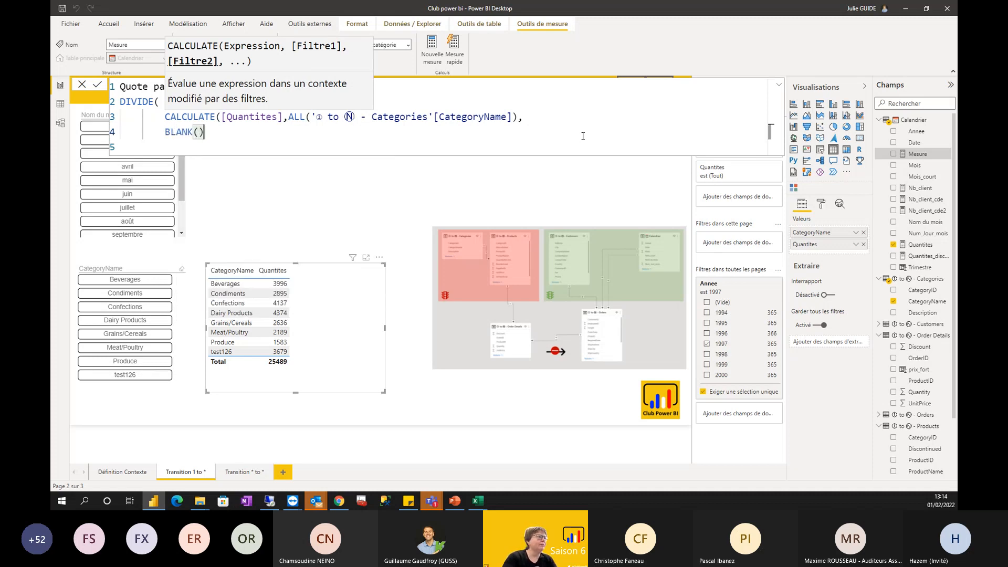
pyautogui.write(')')
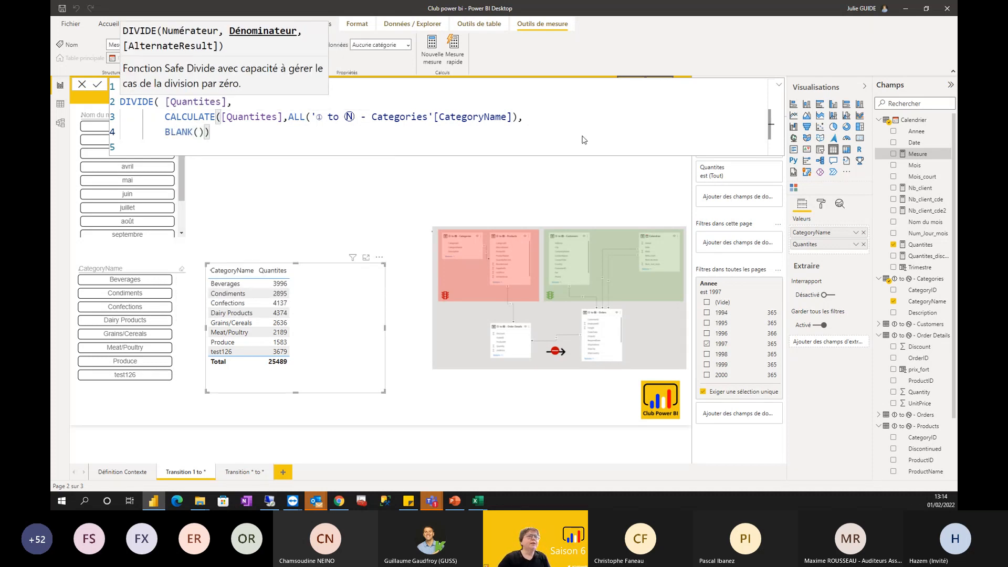
pyautogui.press('Return')
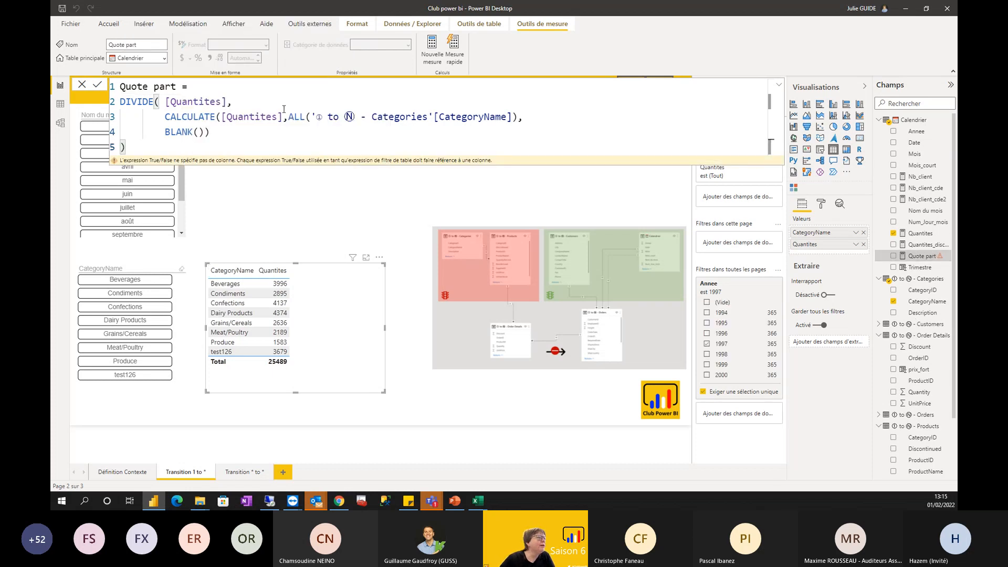
# Close the CALCULATE call right after the ALL filter, remove the surplus final parenthesis and commit the measure.
pyautogui.click(515, 116)
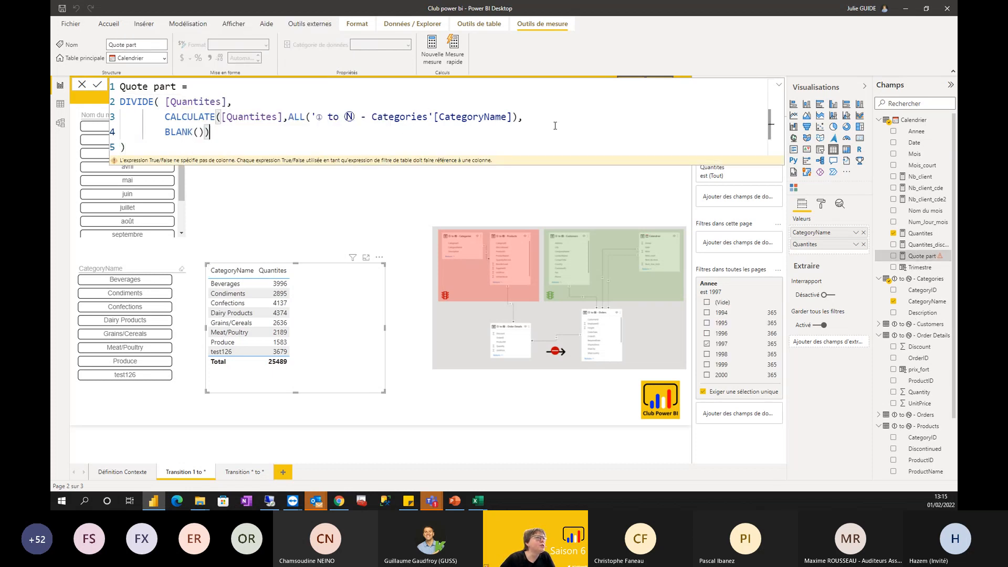
pyautogui.write(')')
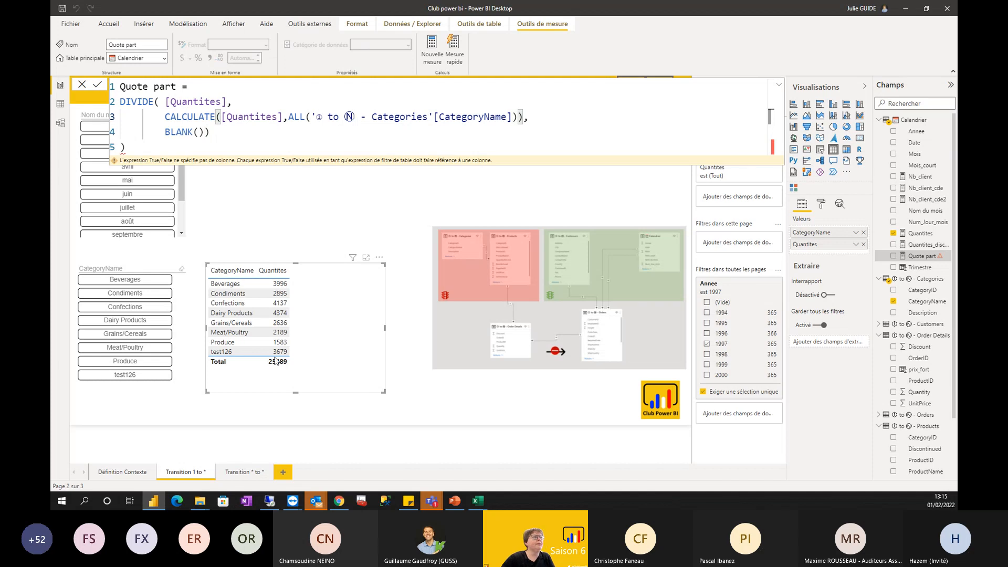
pyautogui.click(140, 152)
pyautogui.press('BackSpace')
pyautogui.press('Return')
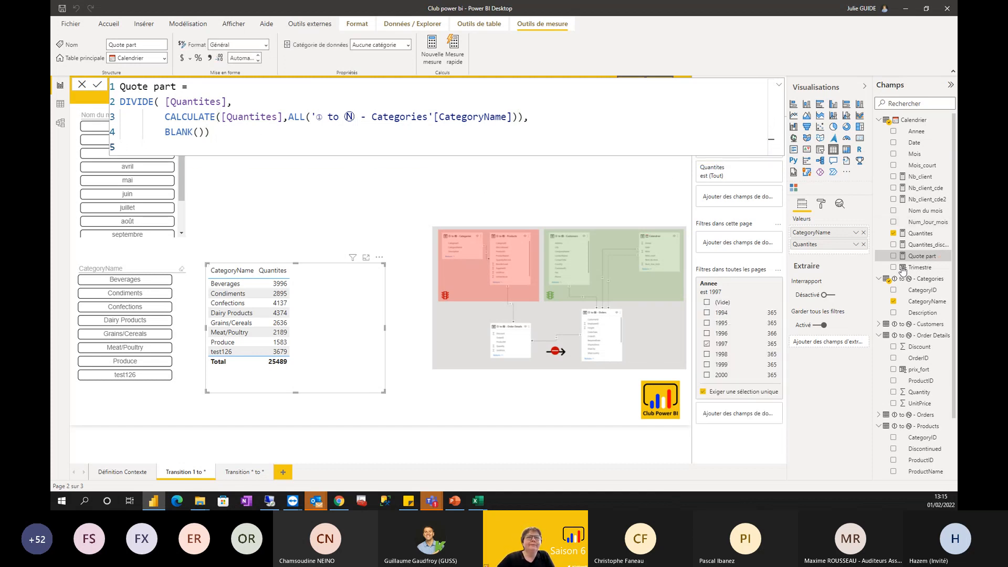
# Add Quote part to the category table and format the measure as a percentage.
pyautogui.click(894, 256)
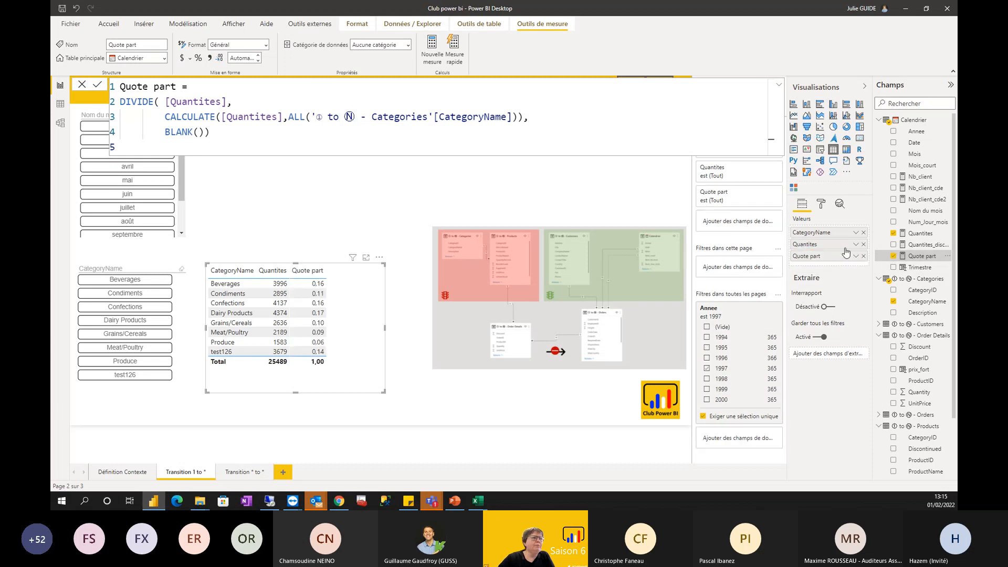
pyautogui.click(198, 59)
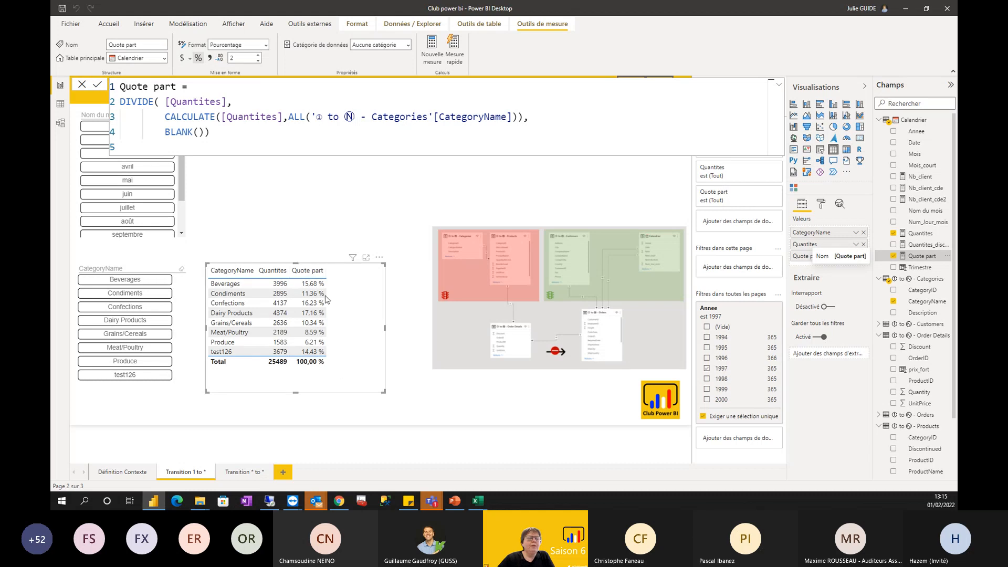
# Filter the page to Beverages and Condiments with the CategoryName slicer.
pyautogui.click(153, 280)
pyautogui.keyDown('ctrl'); pyautogui.click(152, 293); pyautogui.keyUp('ctrl')
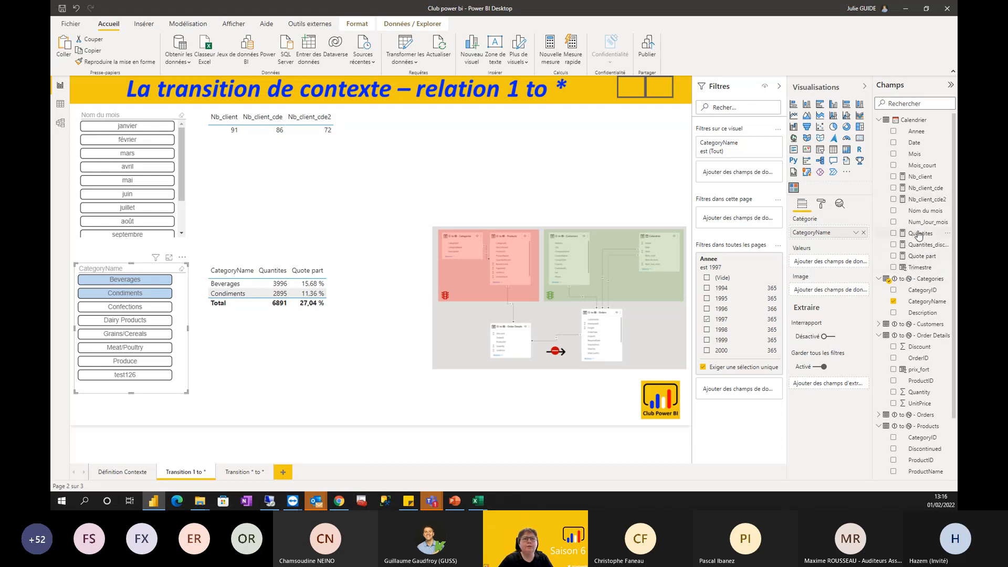
# Create a new measure in the Calendrier table from a copy of the Quote part formula.
pyautogui.click(922, 256)
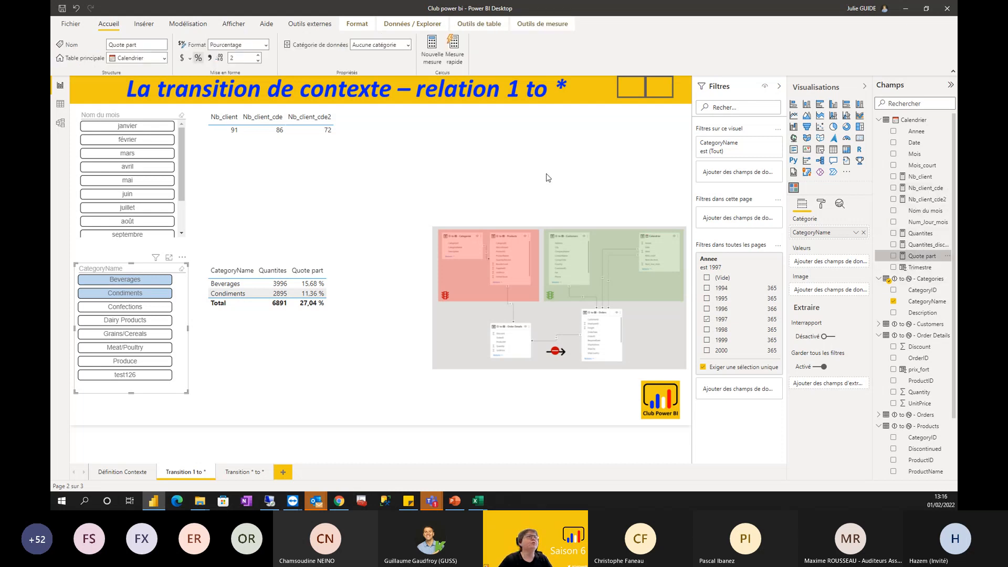
pyautogui.moveTo(198, 153); pyautogui.dragTo(120, 86)
pyautogui.hotkey('ctrl', 'c')
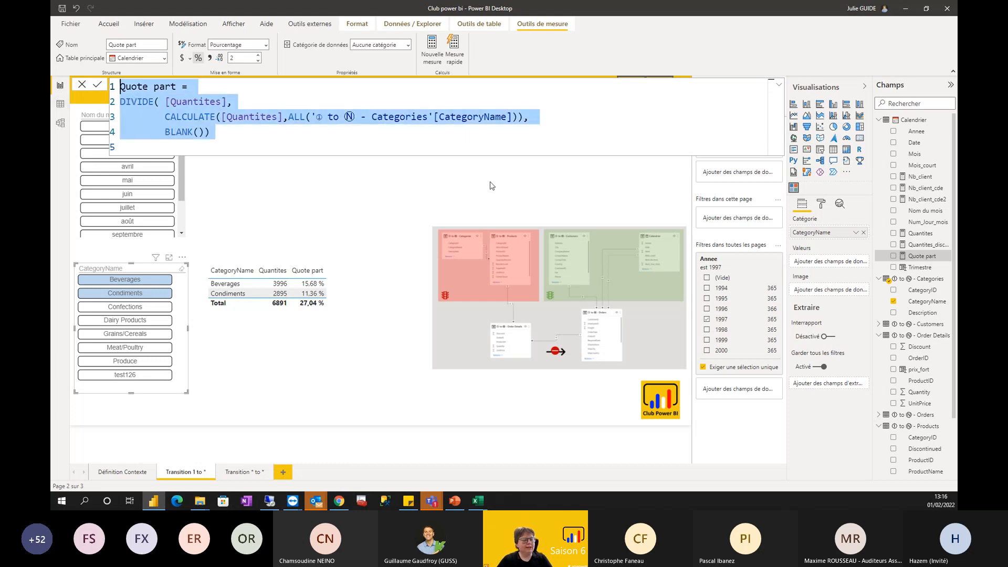
pyautogui.rightClick(924, 256)
pyautogui.click(890, 275)
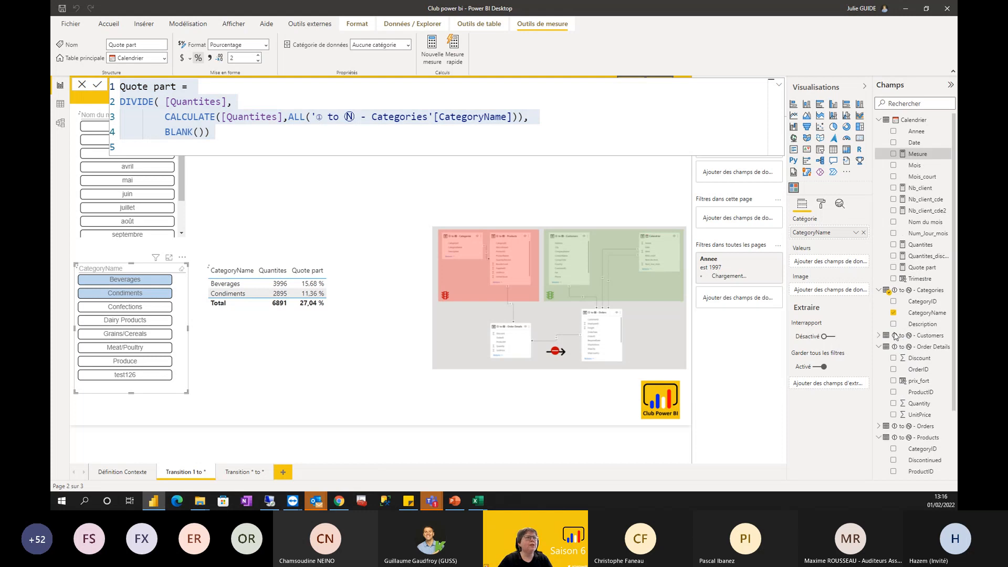
pyautogui.hotkey('ctrl', 'v')
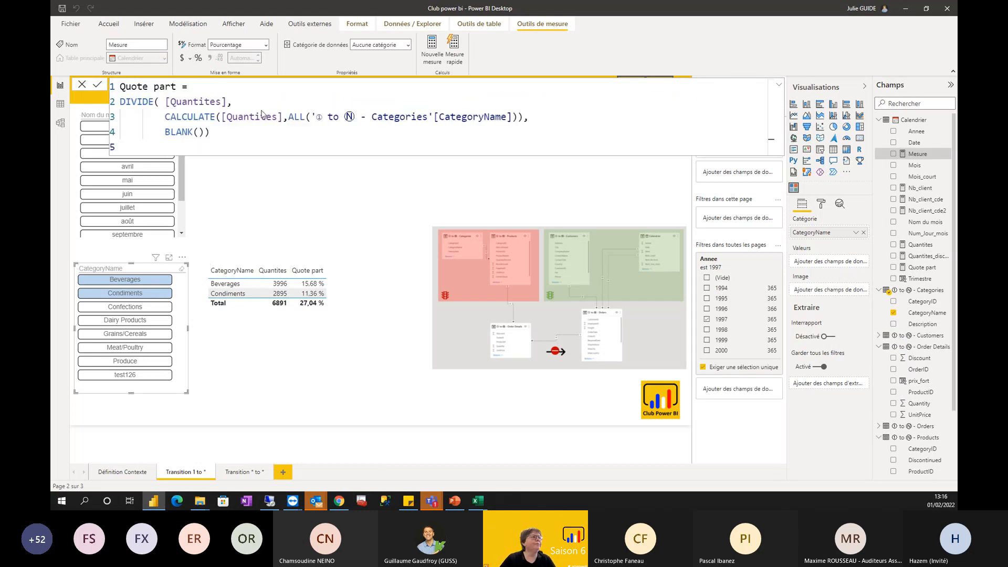
# Replace ALL with ALLSELECTED in the copied formula and try to commit it under the name Quote part.
pyautogui.click(302, 119)
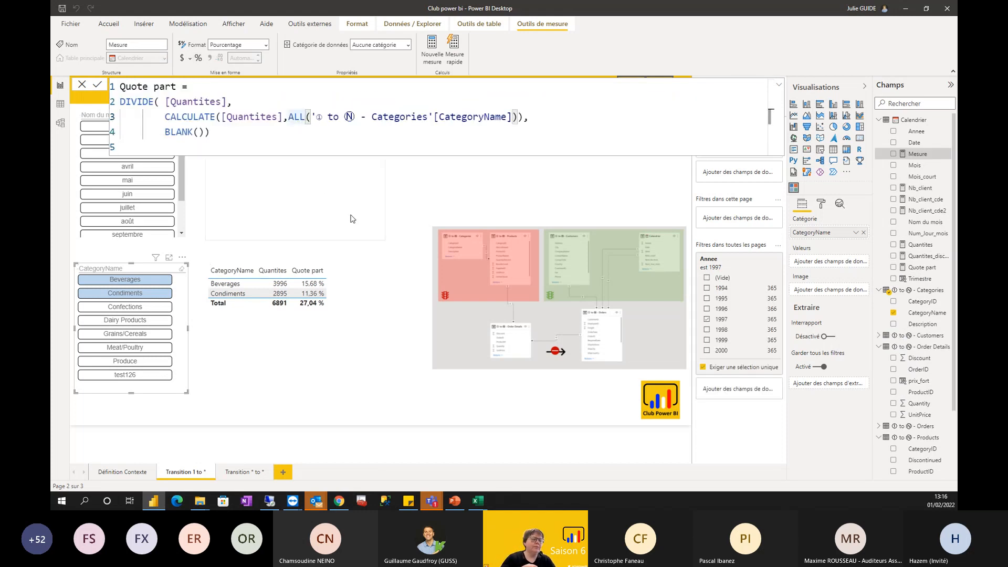
pyautogui.write('SELE')
pyautogui.press('Tab')
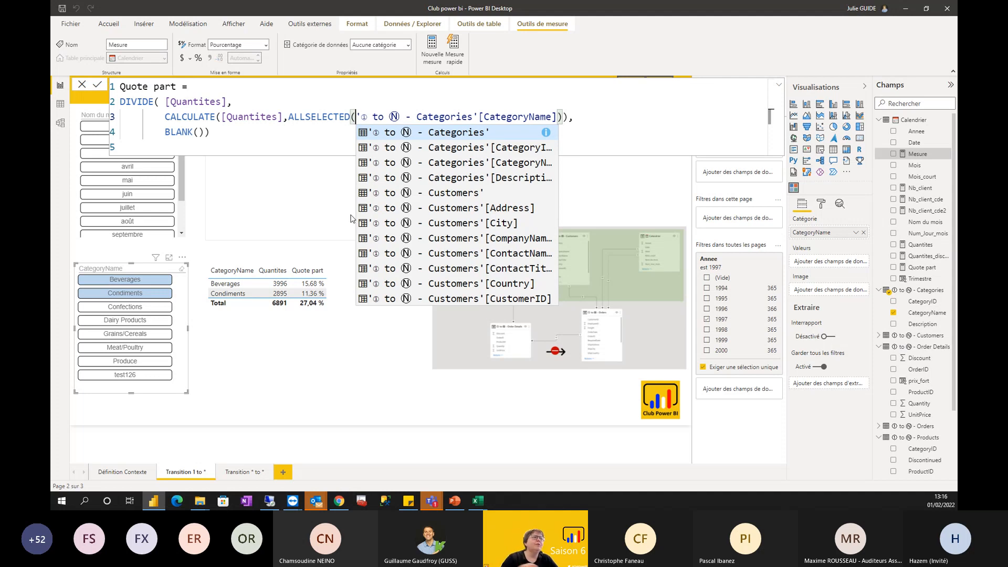
pyautogui.click(278, 144)
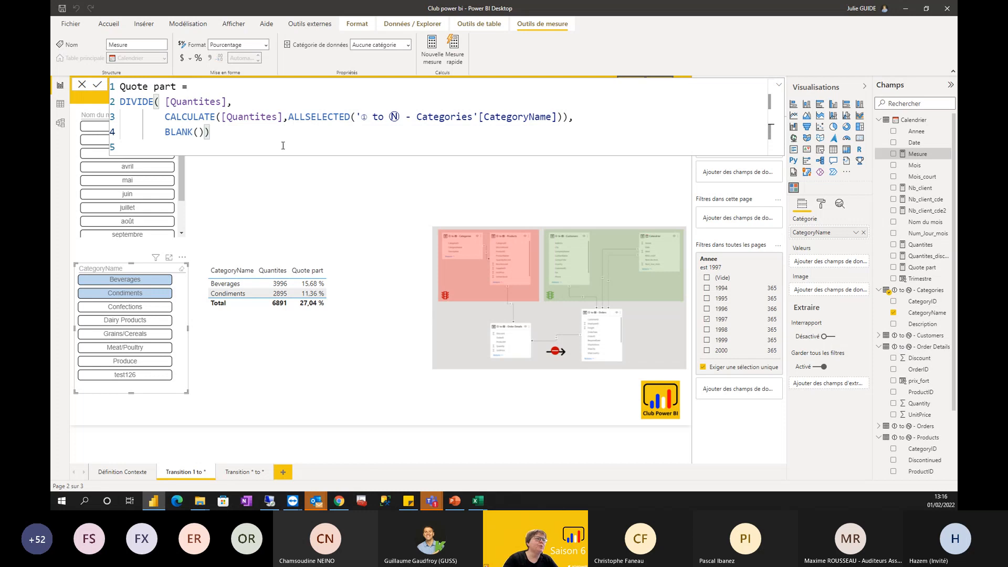
pyautogui.press('Return')
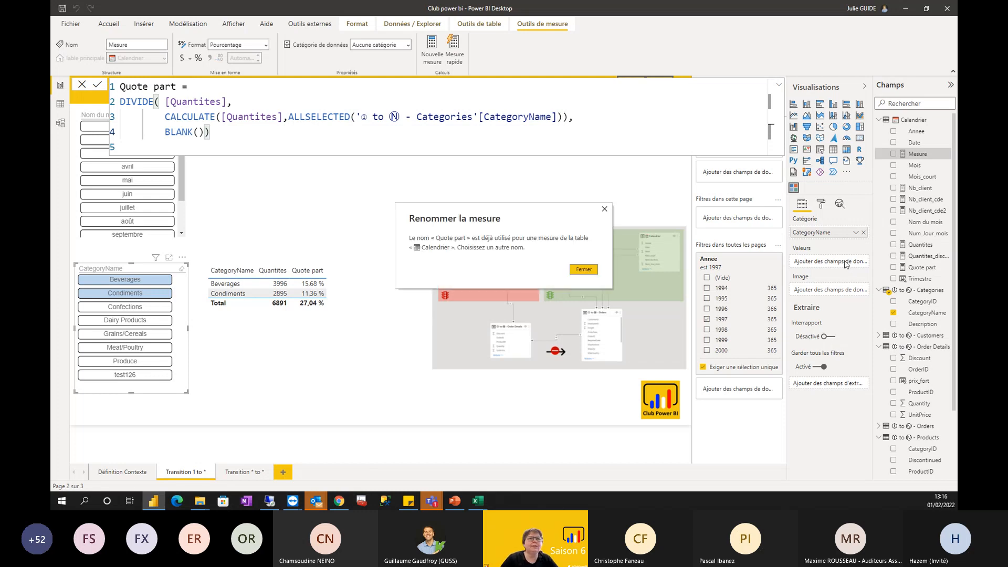
# Rename the copied measure Quote part2 in its formula and commit it.
pyautogui.click(587, 269)
pyautogui.click(178, 87)
pyautogui.write('2')
pyautogui.press('Return')
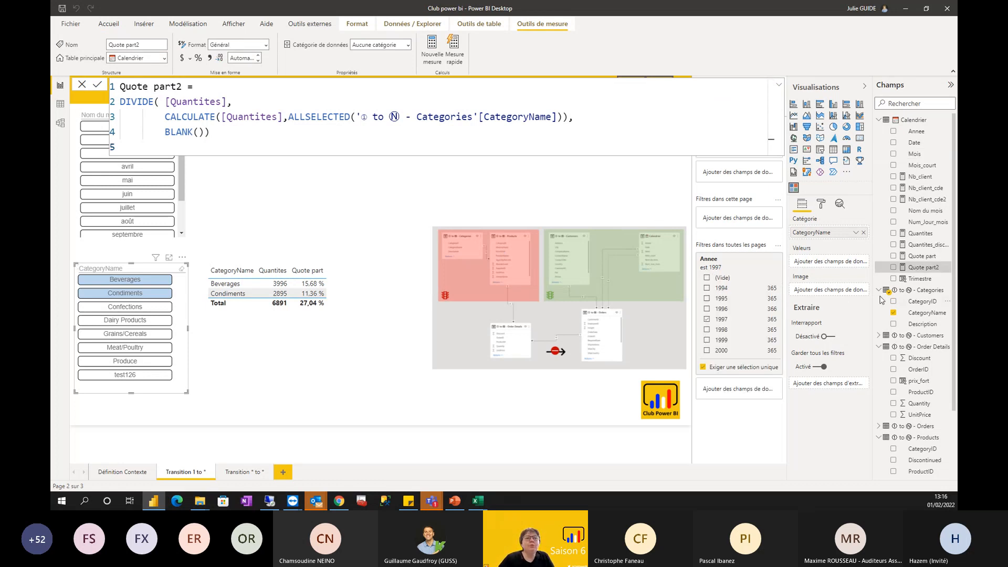
# Add Quote part2 to the category table and format the measure as a percentage.
pyautogui.click(371, 302)
pyautogui.click(926, 270)
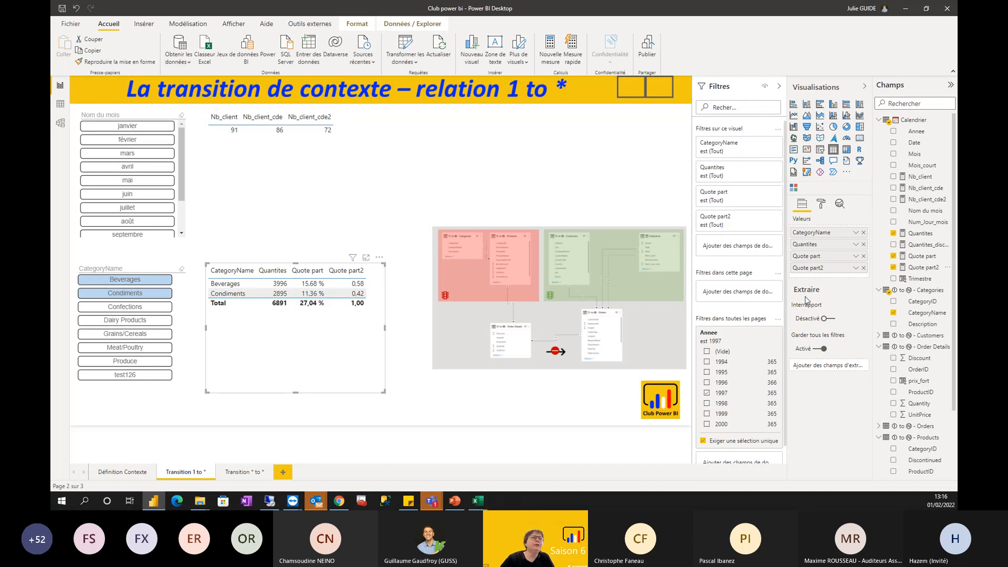
pyautogui.click(932, 271)
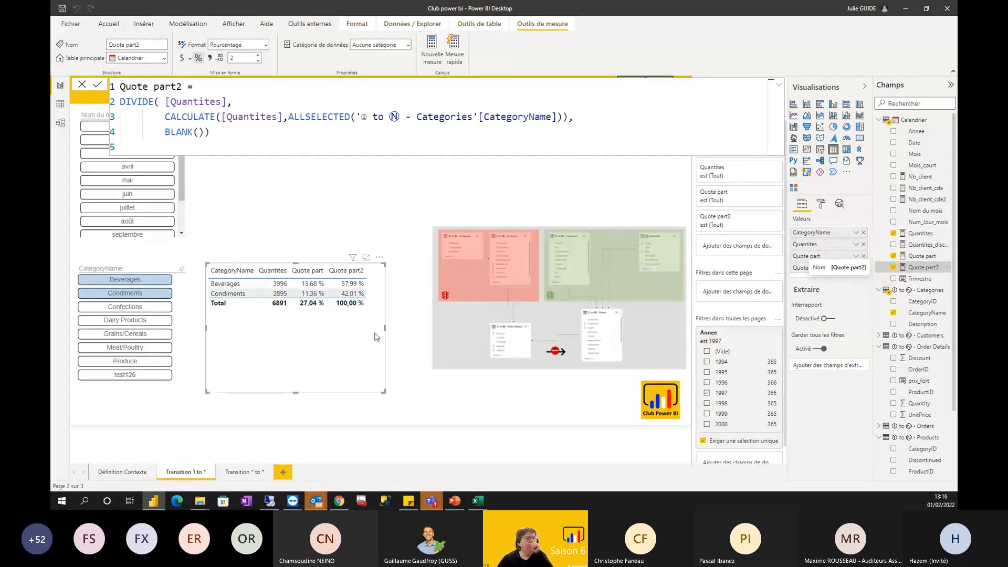
# Move the category table slightly up on the page and widen it.
pyautogui.moveTo(374, 343); pyautogui.dragTo(370, 330)
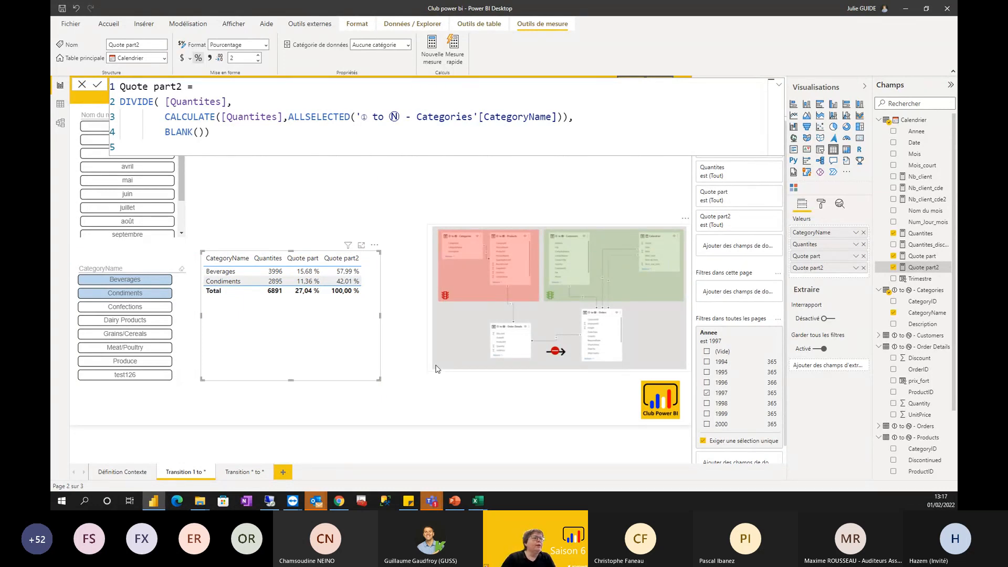
pyautogui.moveTo(380, 317); pyautogui.dragTo(402, 316)
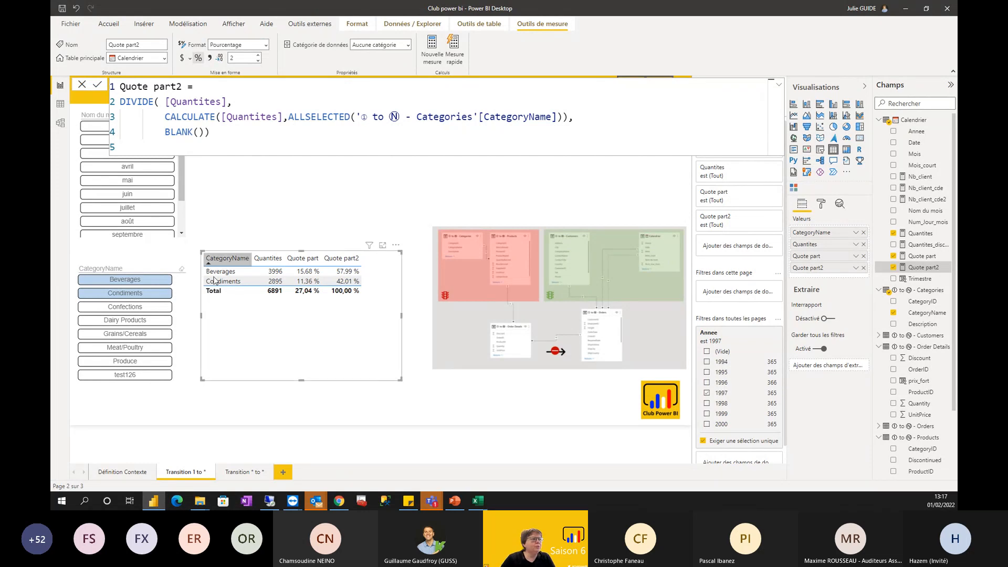
# Convert the category table to a matrix and add the Products field ProductName beneath CategoryName in its rows.
pyautogui.click(847, 149)
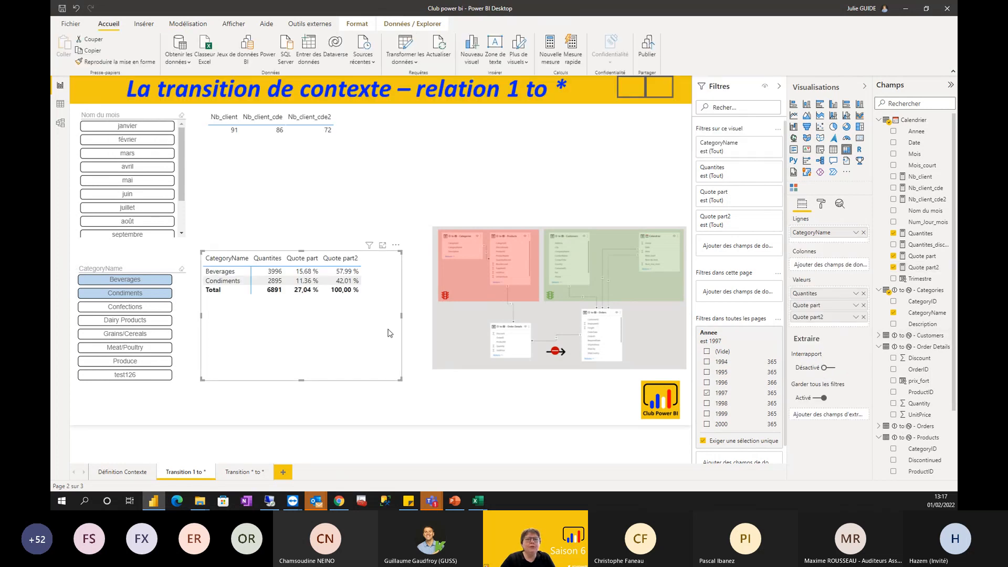
pyautogui.scroll(-3, 921, 334)
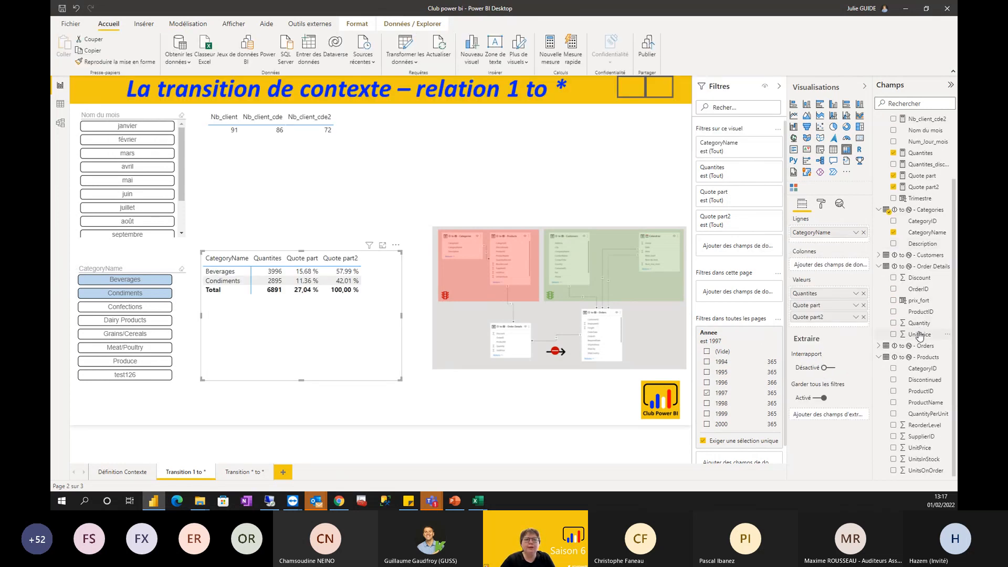
pyautogui.moveTo(929, 403); pyautogui.dragTo(858, 243)
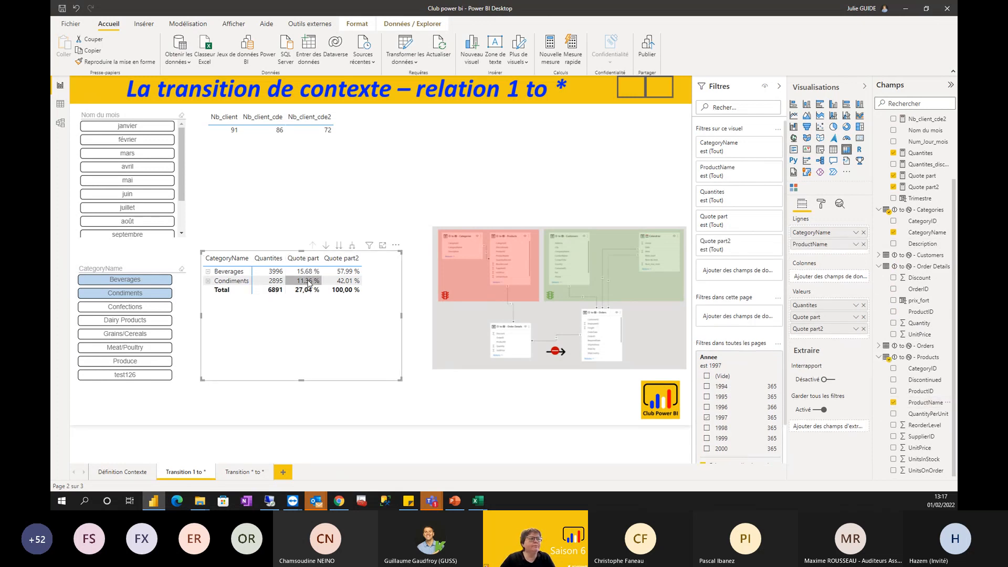
# Expand Beverages in the matrix and enlarge the visual to fit all its product rows and value columns.
pyautogui.click(208, 272)
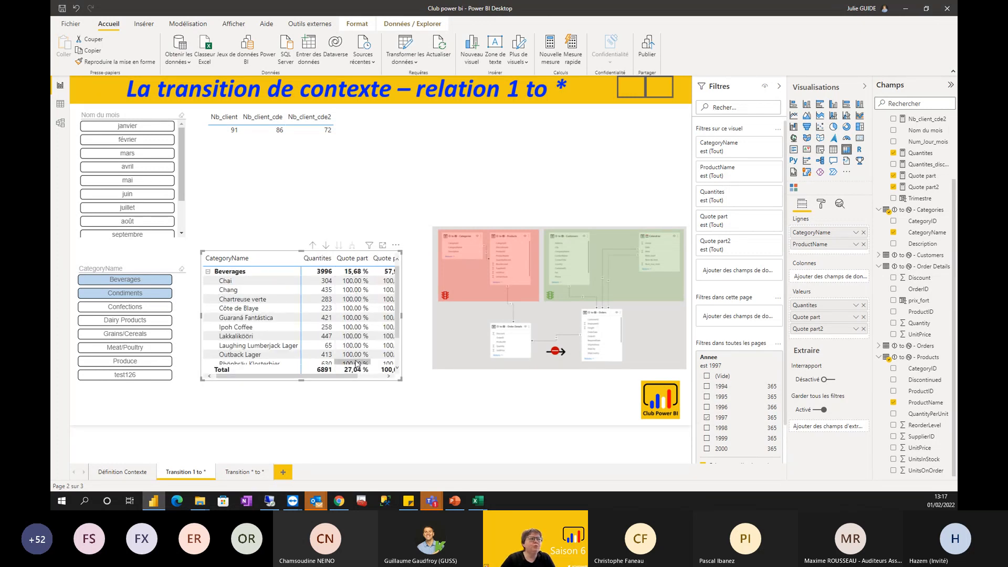
pyautogui.moveTo(350, 377); pyautogui.dragTo(432, 425)
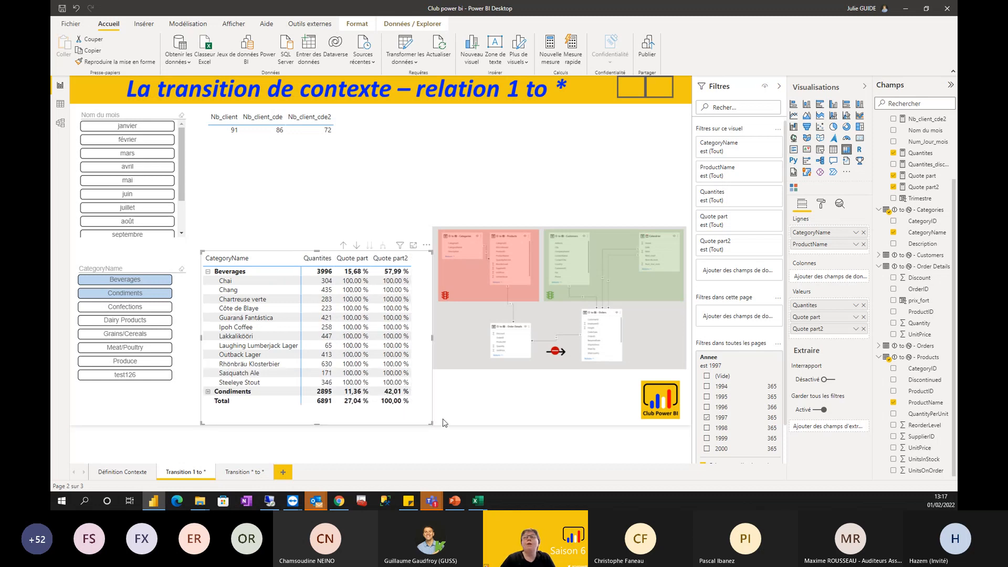
# Duplicate the category matrix and remove ProductName from the rows of the lower one.
pyautogui.click(311, 430)
pyautogui.moveTo(276, 409)
pyautogui.mouseDown()
pyautogui.moveTo(263, 313)
pyautogui.moveTo(283, 320)
pyautogui.moveTo(285, 388)
pyautogui.moveTo(268, 408)
pyautogui.mouseUp()
pyautogui.hotkey('ctrl', 'v')
pyautogui.click(864, 244)
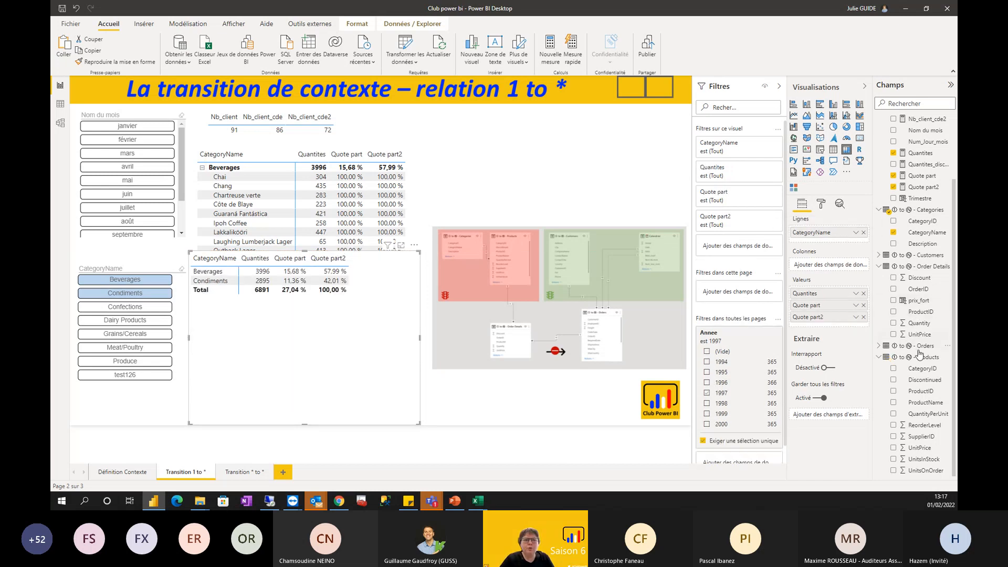
# Add the Customers field Country beneath CategoryName in the lower matrix's rows and expand Beverages to review its countries.
pyautogui.click(922, 103)
pyautogui.write('c')
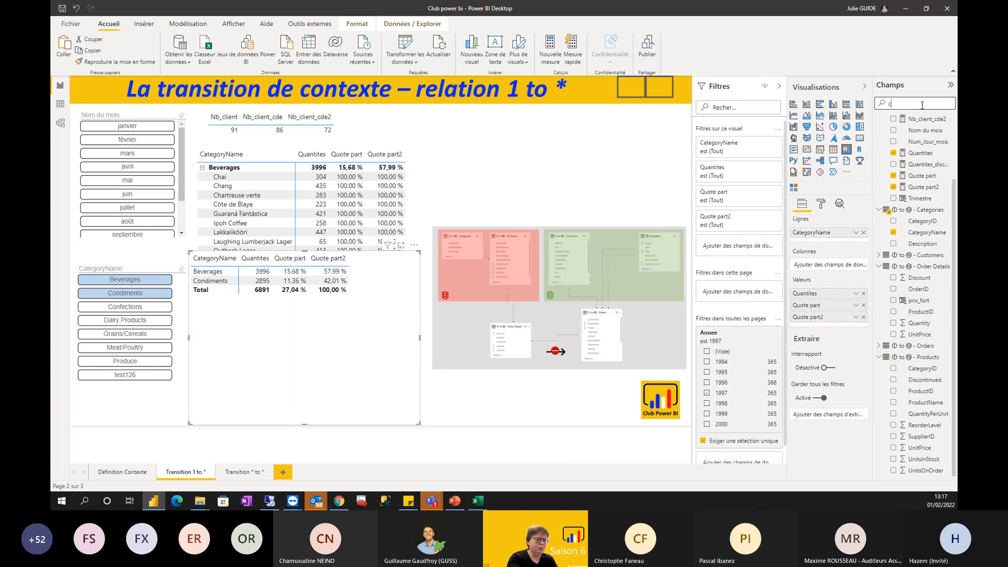
pyautogui.write('ountr')
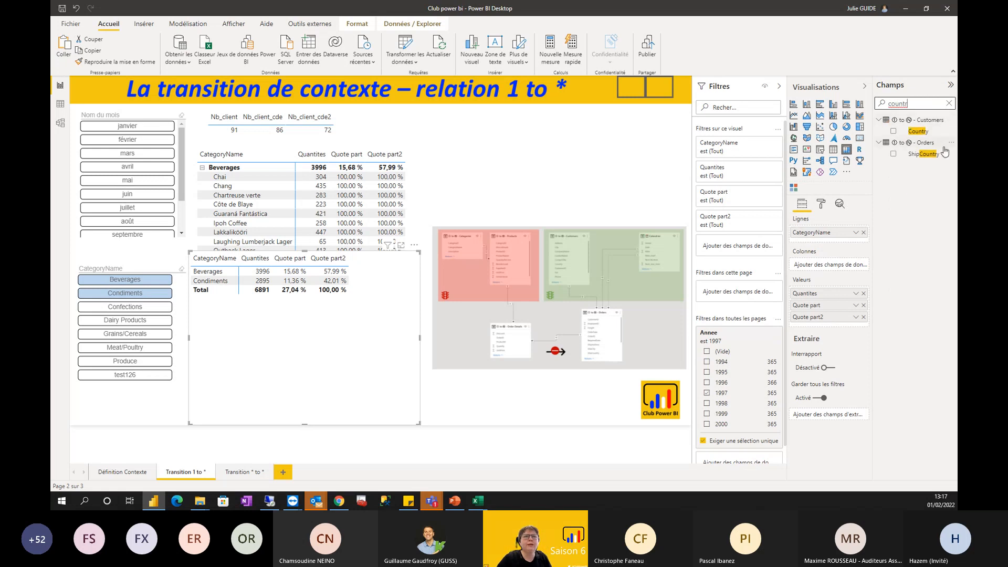
pyautogui.moveTo(925, 132); pyautogui.dragTo(836, 240)
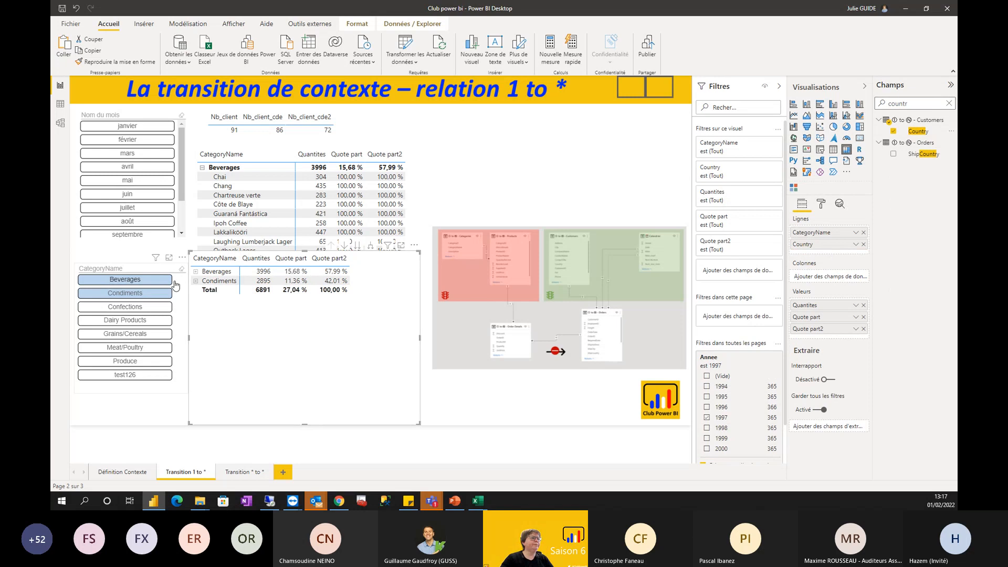
pyautogui.click(197, 272)
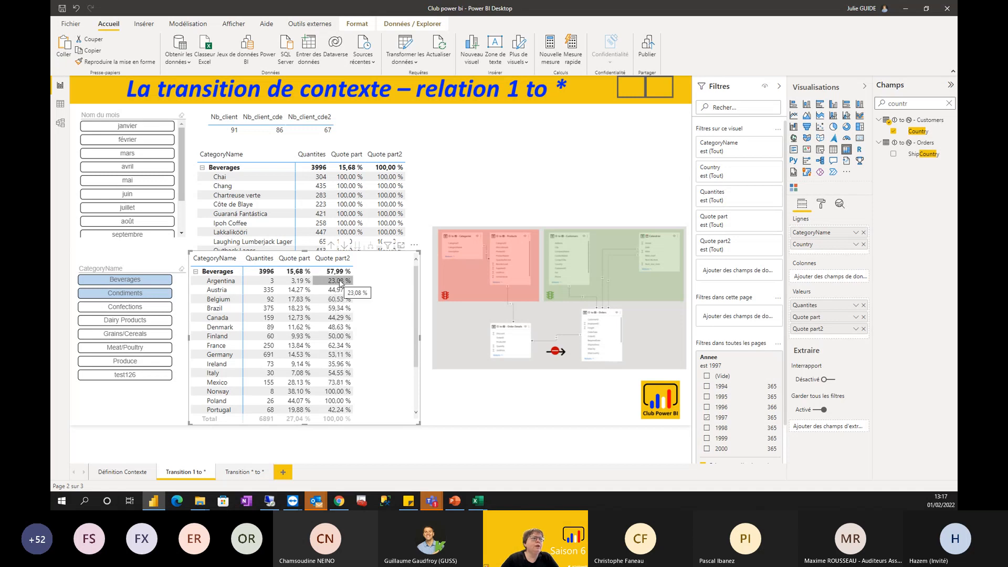
pyautogui.scroll(-5, 340, 284)
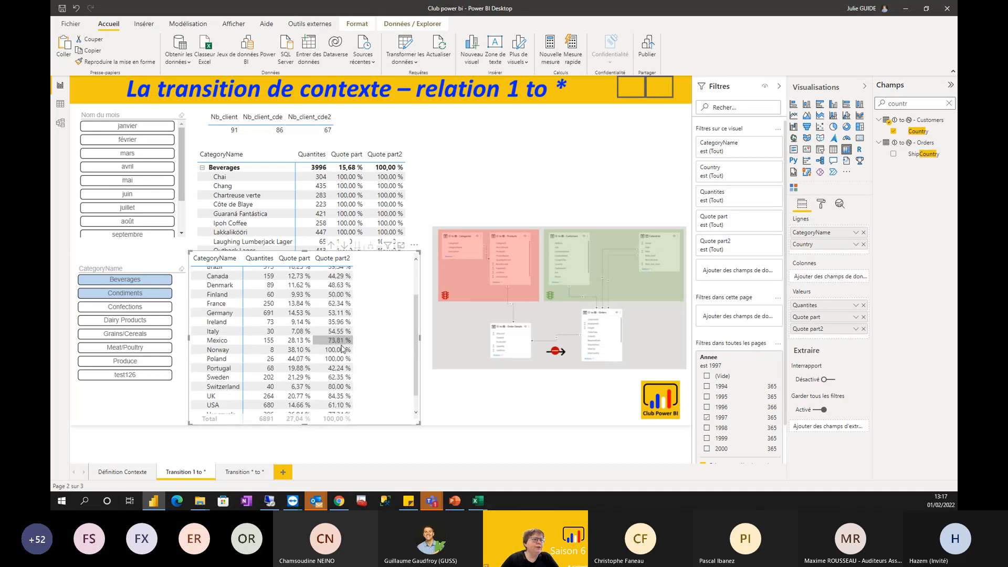
pyautogui.scroll(5, 229, 316)
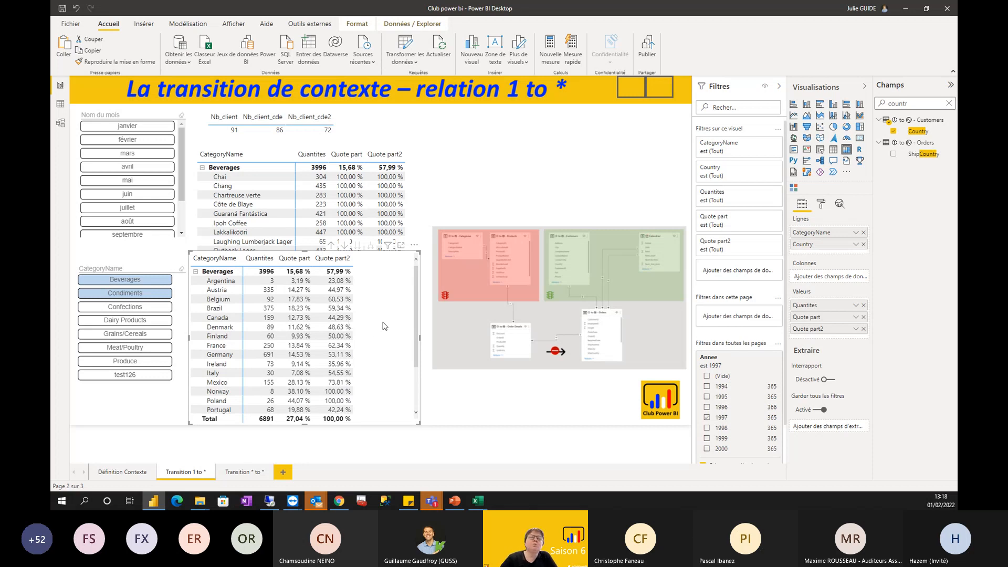
# Move the country matrix beside the product matrix, over the model diagram, and expand Condiments in it.
pyautogui.moveTo(384, 306); pyautogui.dragTo(622, 164)
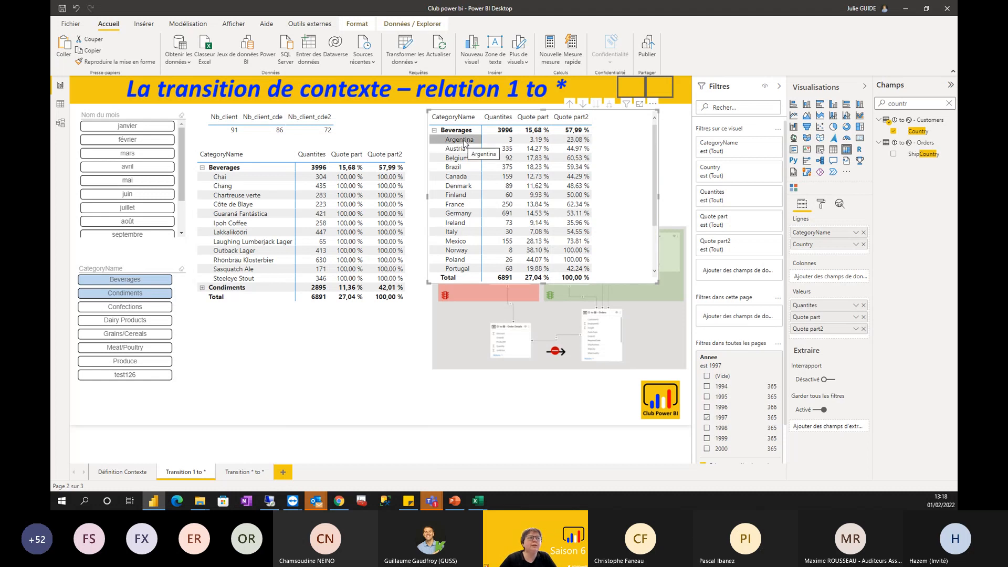
pyautogui.scroll(-3, 472, 205)
pyautogui.scroll(-1, 473, 263)
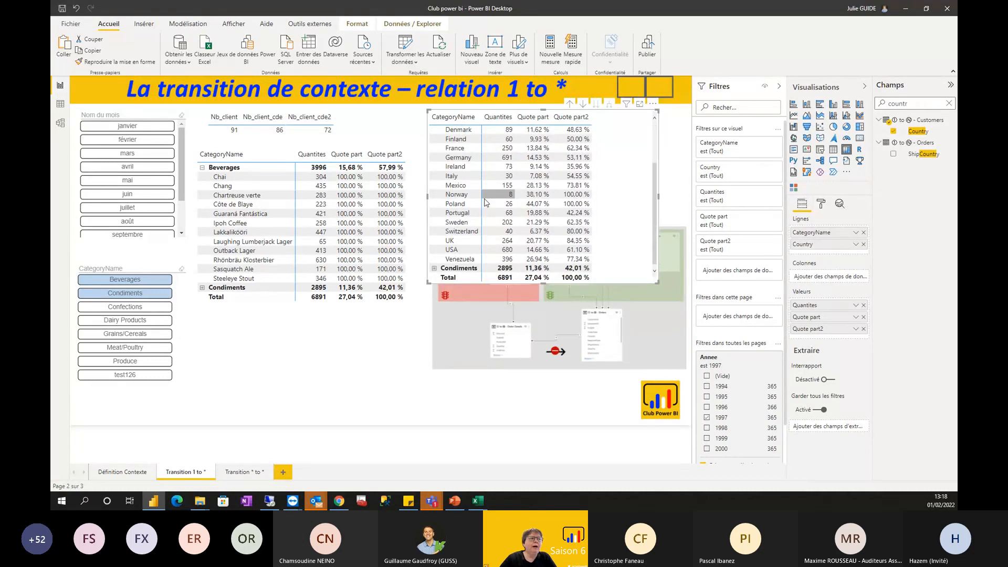
pyautogui.click(436, 272)
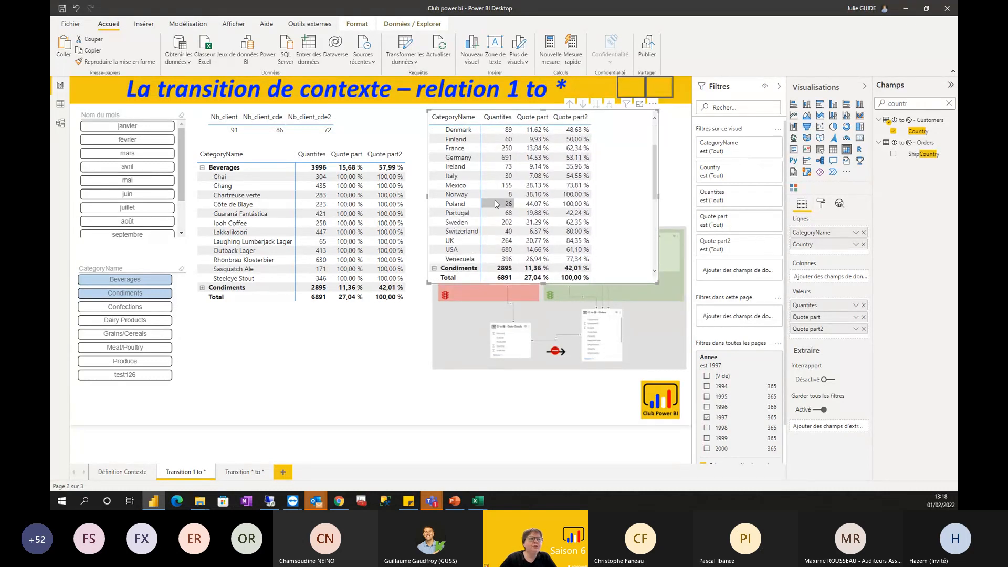
pyautogui.scroll(-4, 512, 206)
pyautogui.scroll(3, 512, 211)
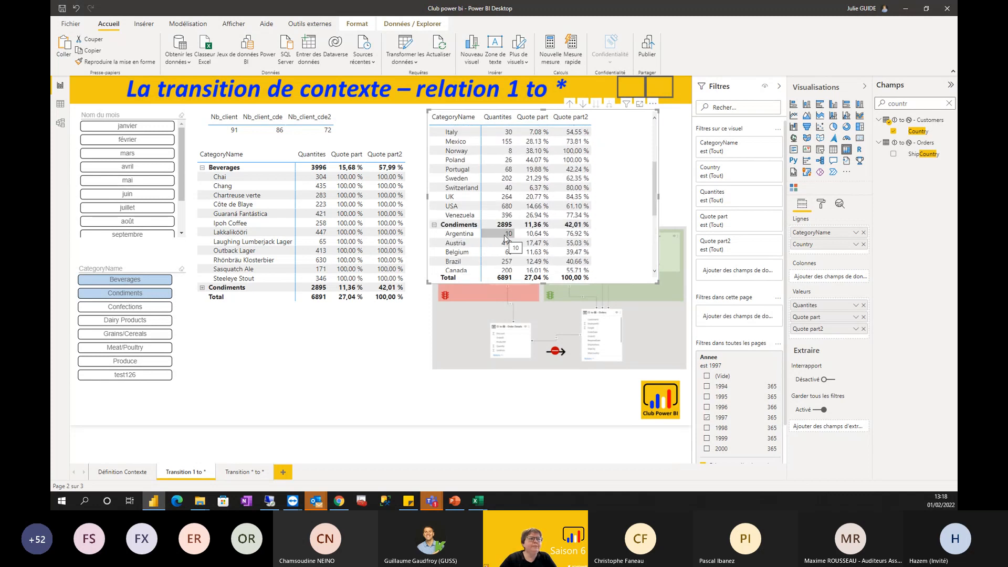
pyautogui.scroll(6, 530, 192)
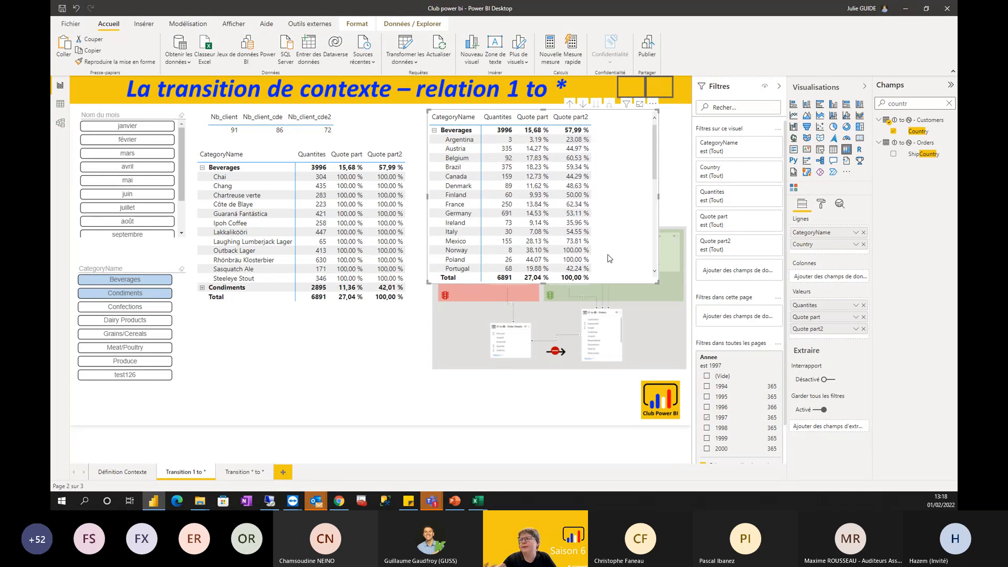
pyautogui.moveTo(628, 222)
pyautogui.mouseDown()
pyautogui.moveTo(615, 249)
pyautogui.moveTo(628, 238)
pyautogui.mouseUp()
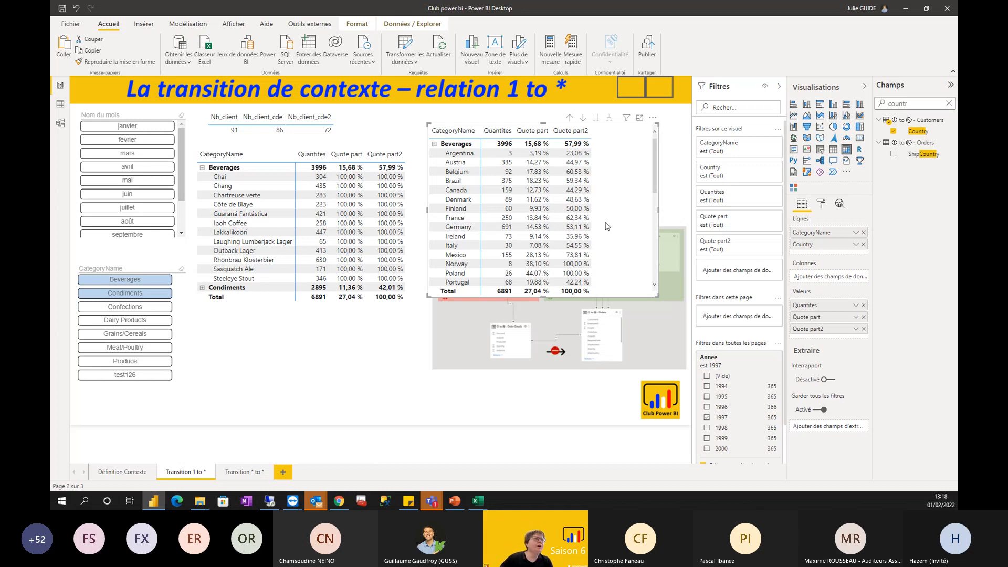
# Clear the field search and add an ALLSELECTED filter on Products[ProductName] to the CALCULATE in the Quote part2 measure.
pyautogui.click(408, 207)
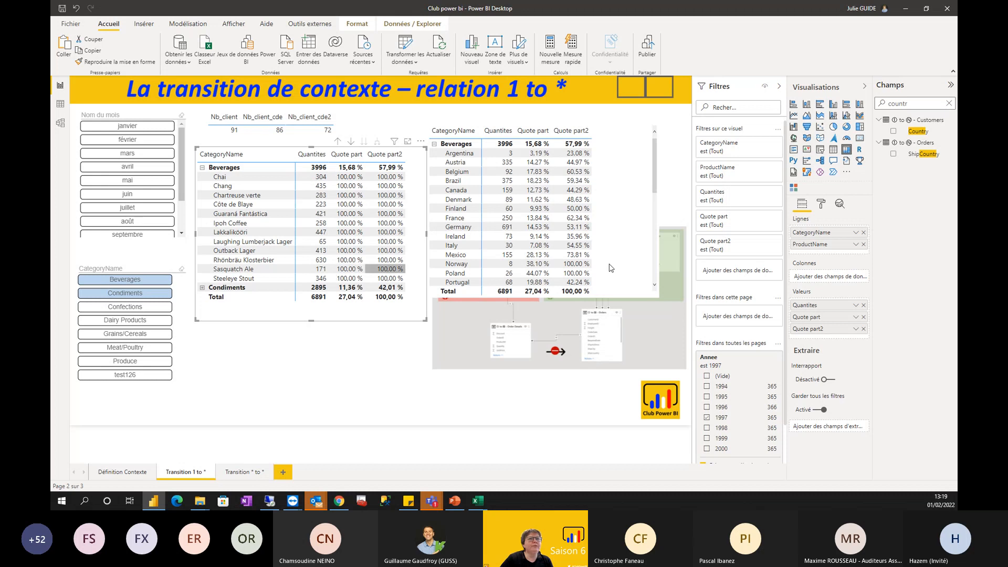
pyautogui.moveTo(914, 103); pyautogui.dragTo(830, 107)
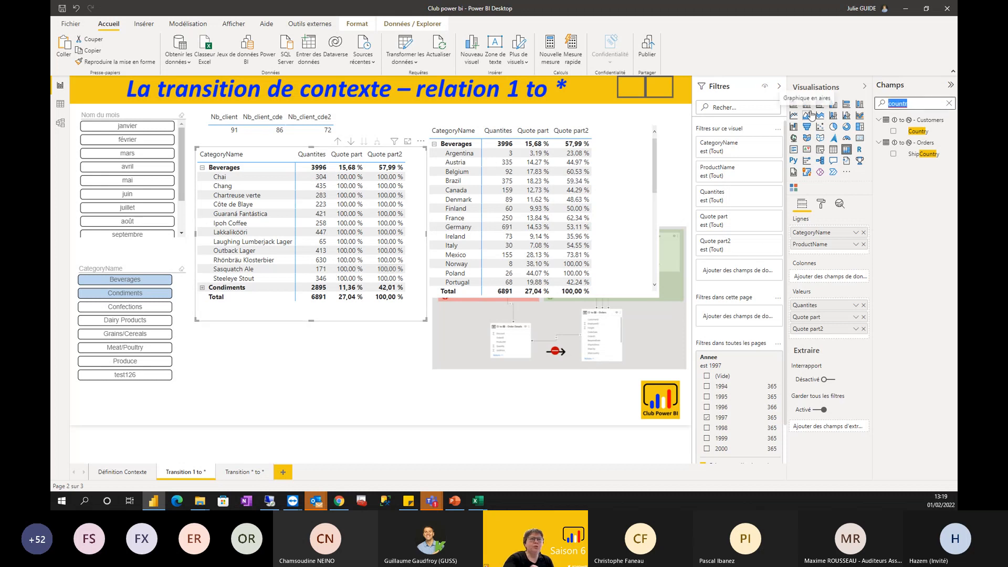
pyautogui.press('BackSpace')
pyautogui.click(928, 266)
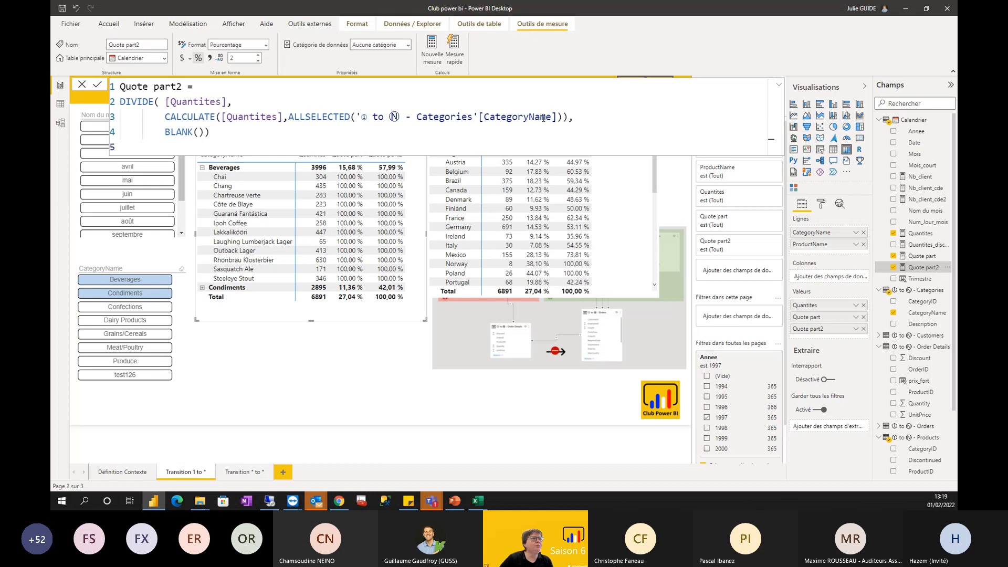
pyautogui.click(566, 116)
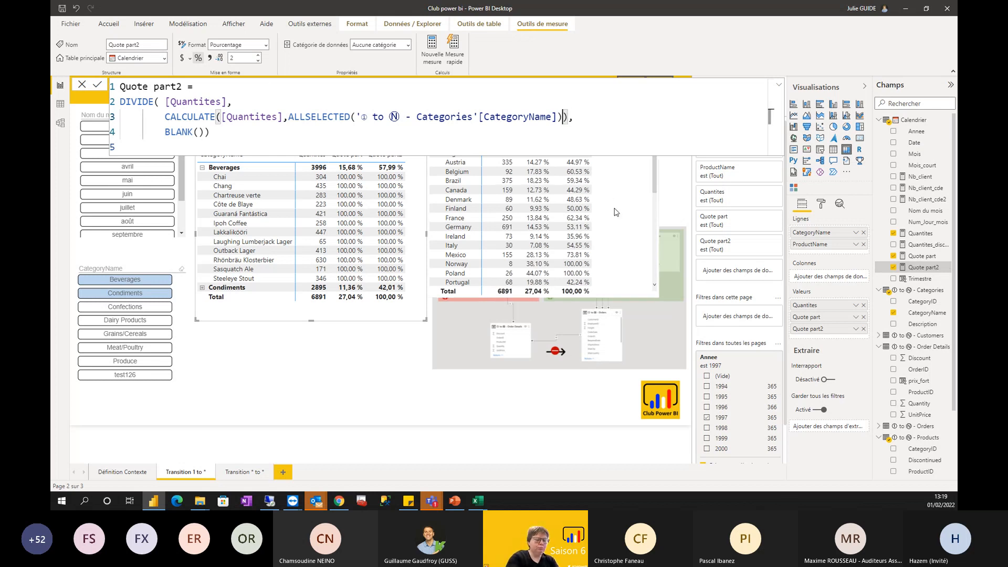
pyautogui.write(', allsele')
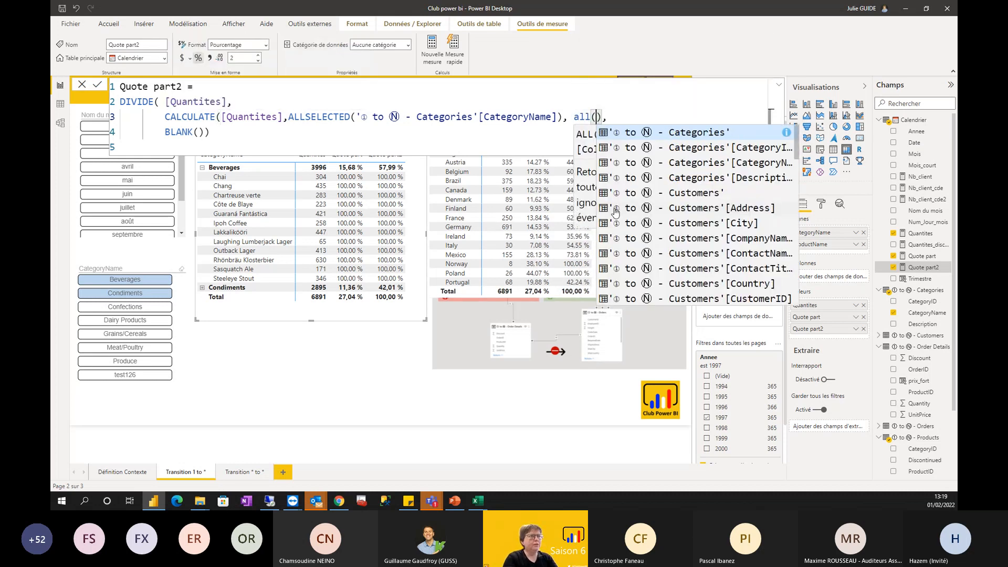
pyautogui.press('Tab')
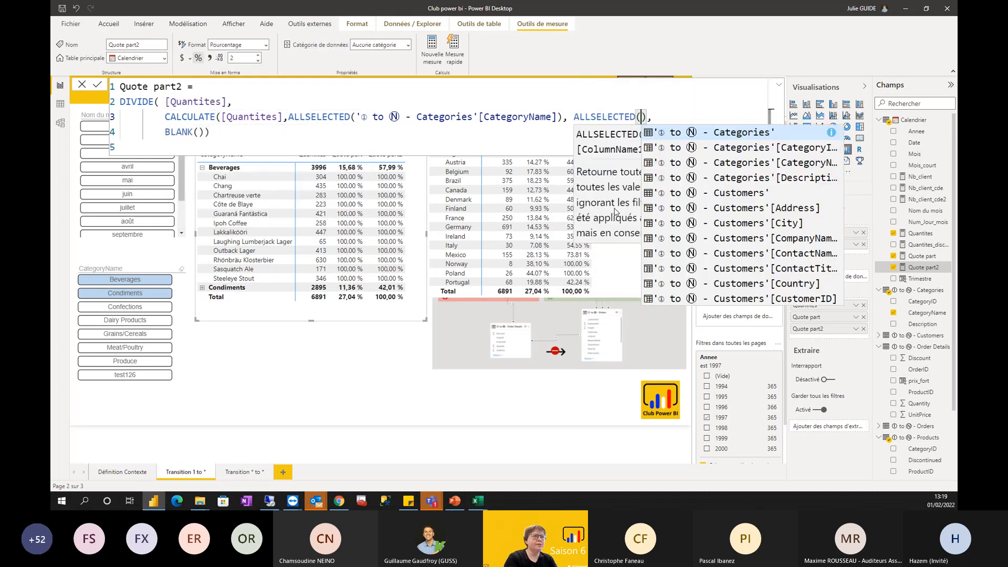
pyautogui.write('du')
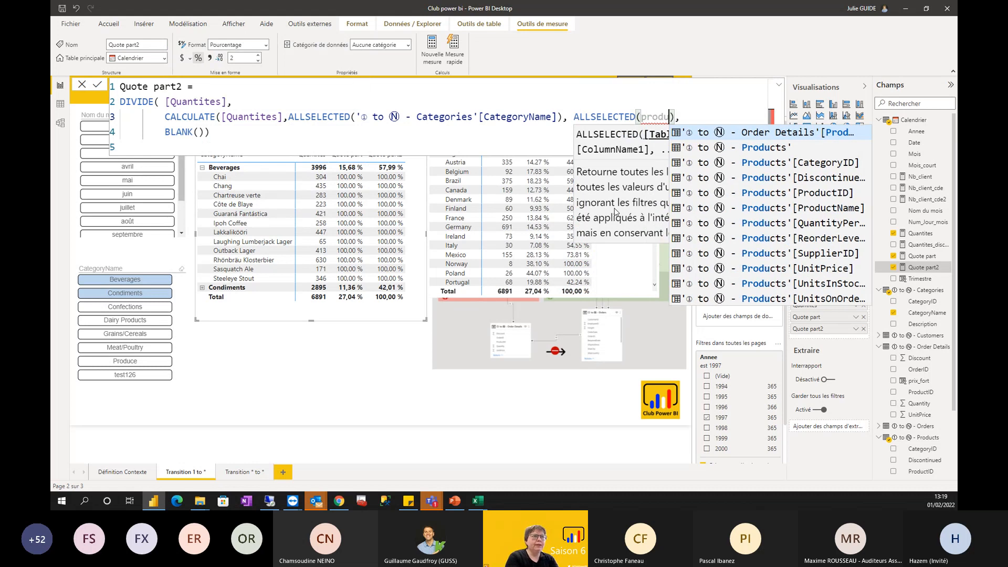
pyautogui.write('ct')
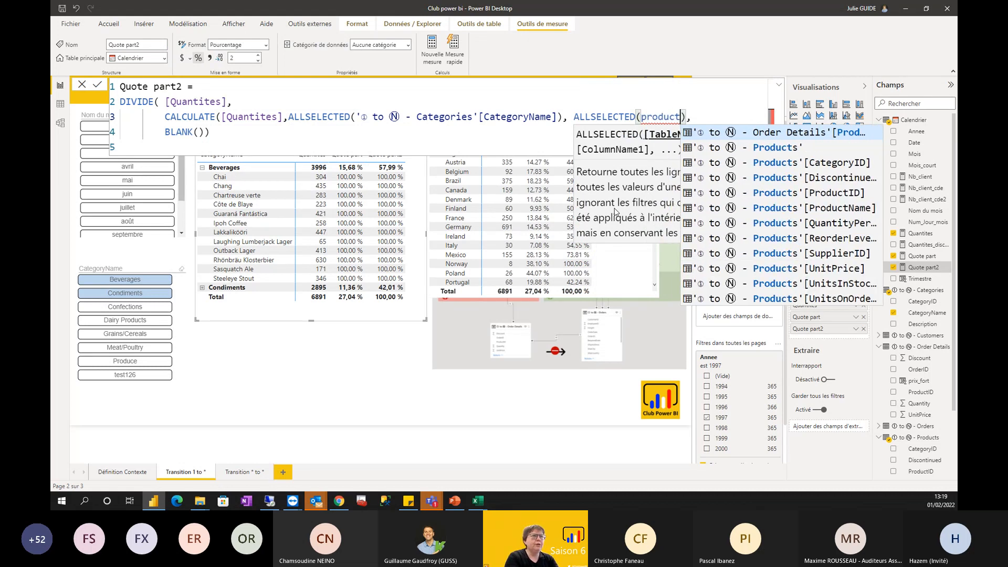
pyautogui.write('na')
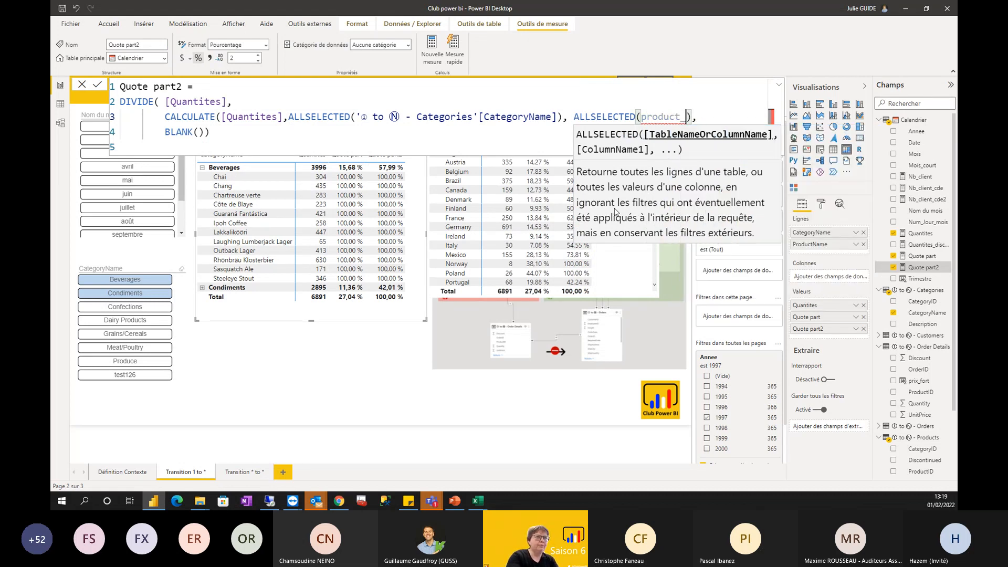
pyautogui.press('Tab')
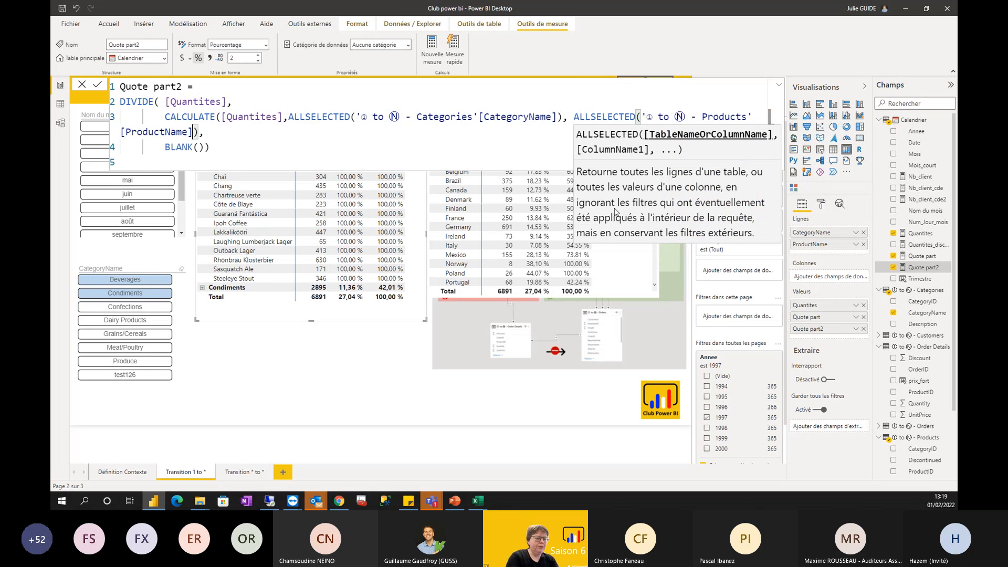
# Add an ALL filter on Customers[Country] to the Quote part2 CALCULATE, commit the measure and collapse its formula.
pyautogui.write('), all')
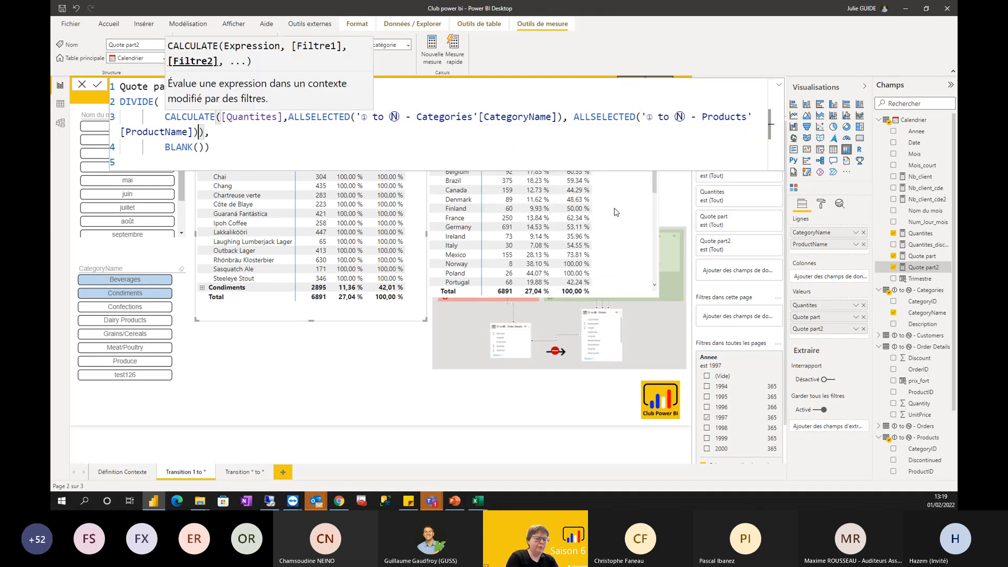
pyautogui.write('(countr')
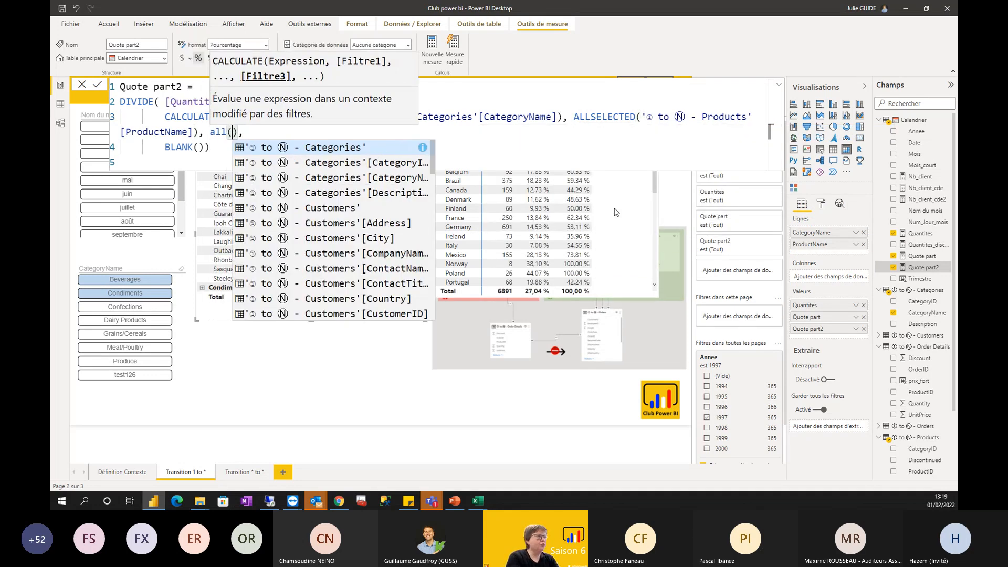
pyautogui.press('Tab')
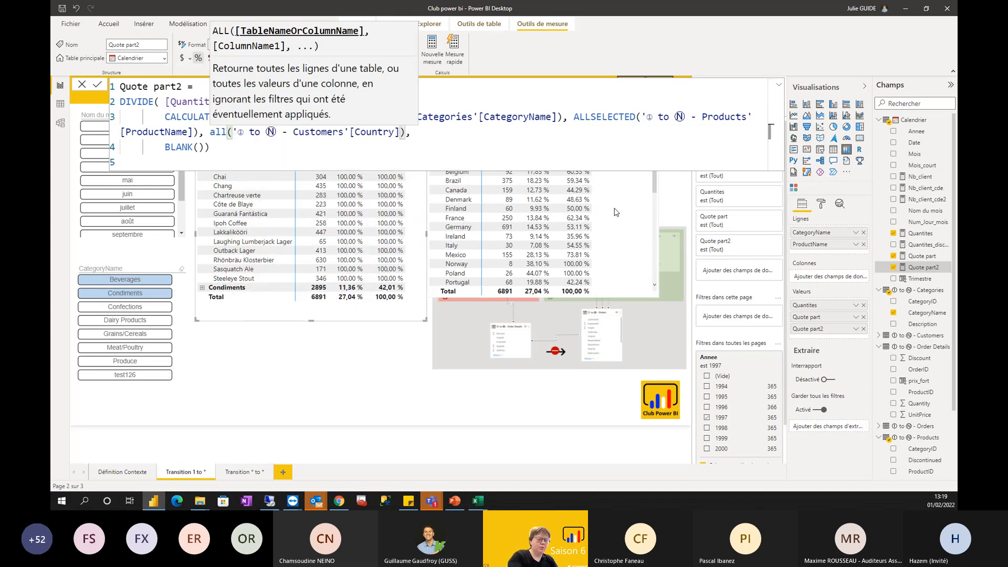
pyautogui.write(')')
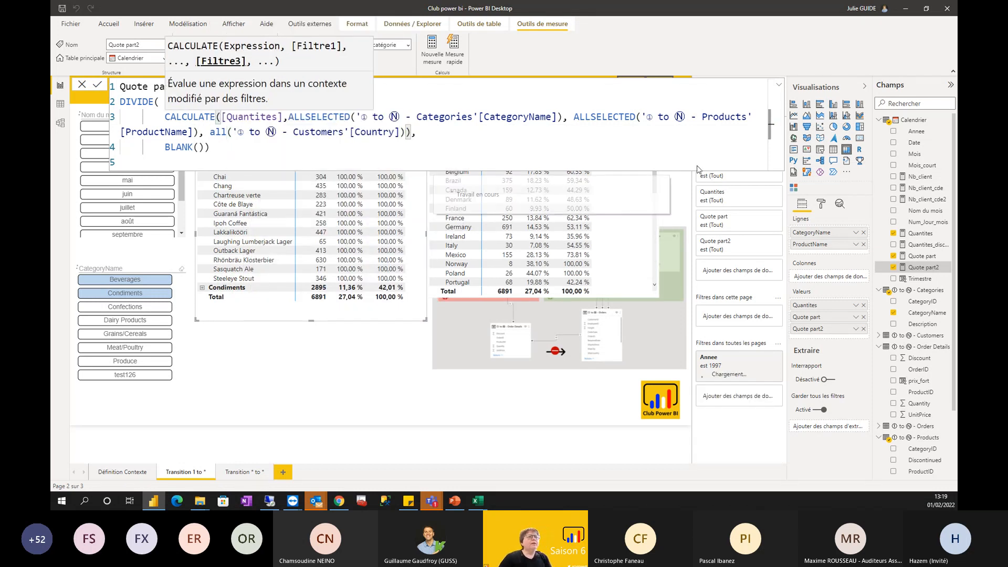
pyautogui.click(779, 85)
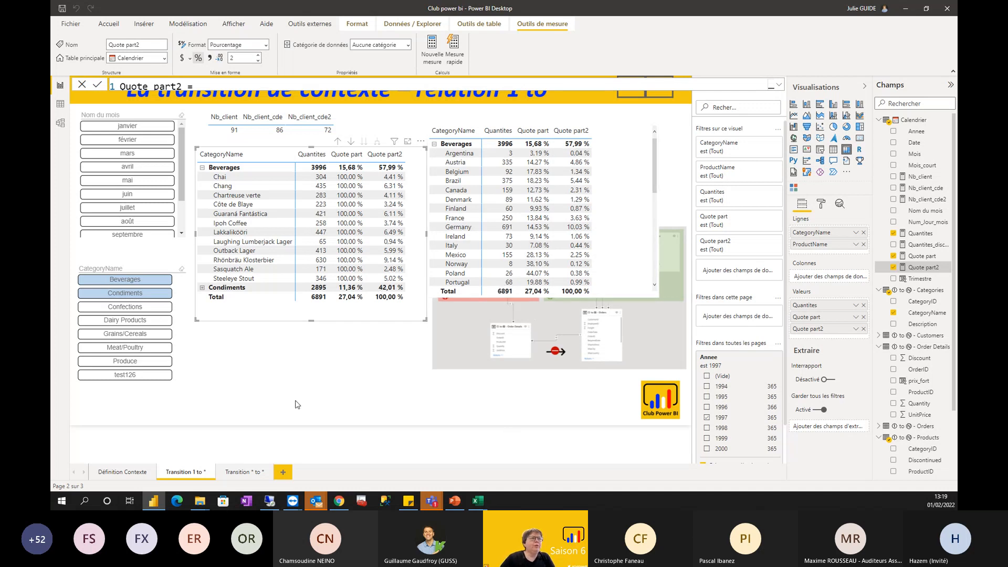
pyautogui.click(396, 404)
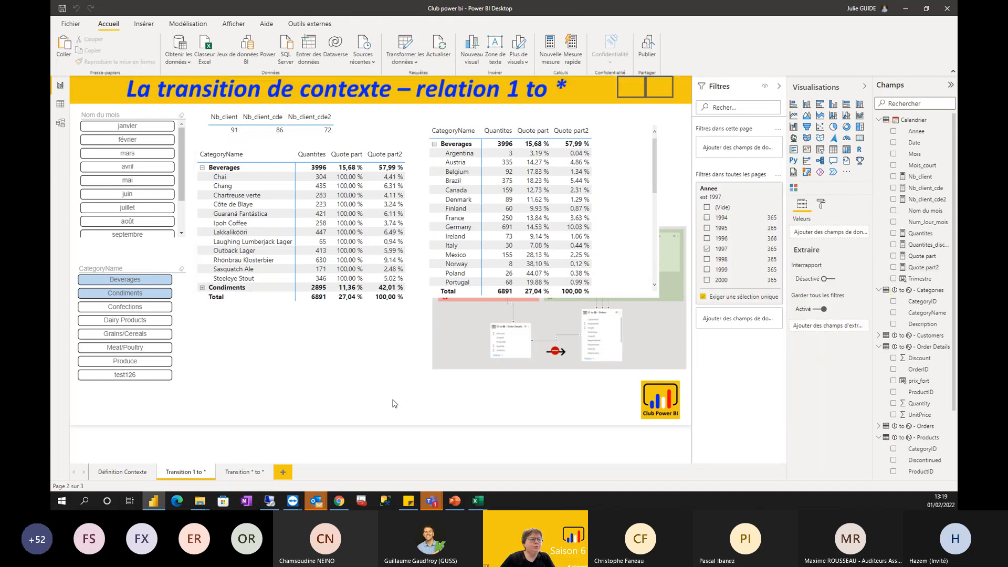
# Go to the Transition * to * page, switch to the model view and unhide the Achats and Ventes tables together.
pyautogui.click(245, 472)
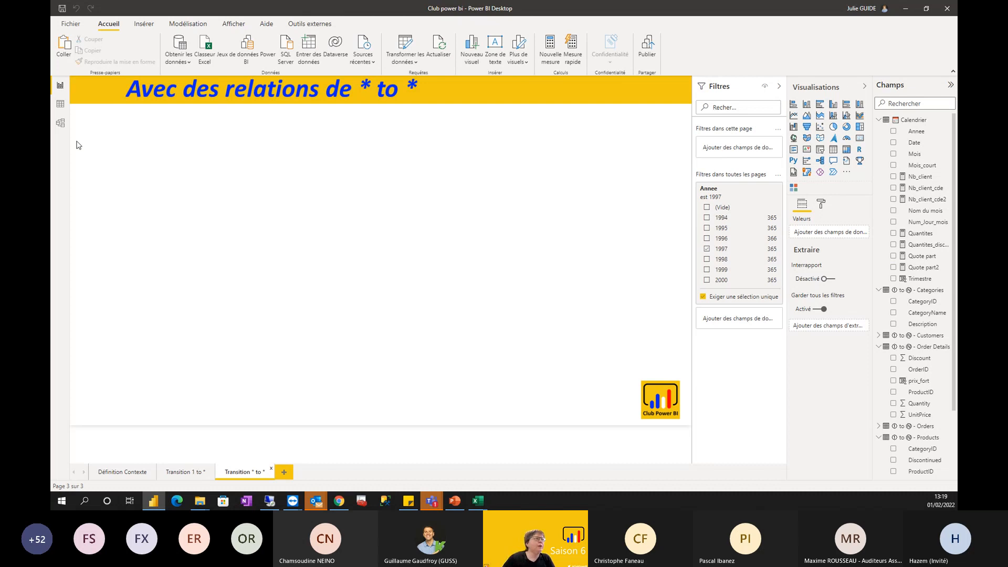
pyautogui.click(61, 123)
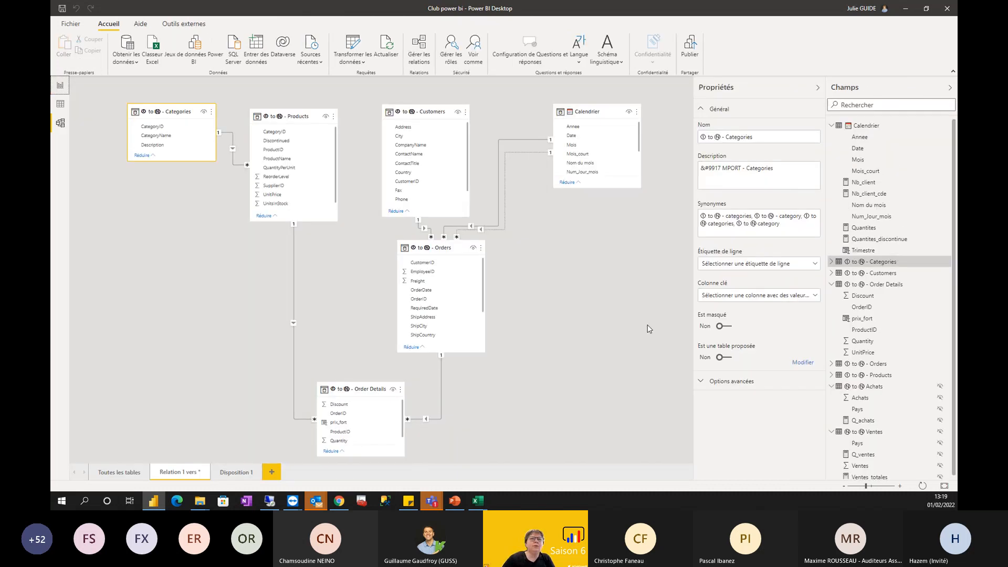
pyautogui.click(832, 127)
pyautogui.click(866, 262)
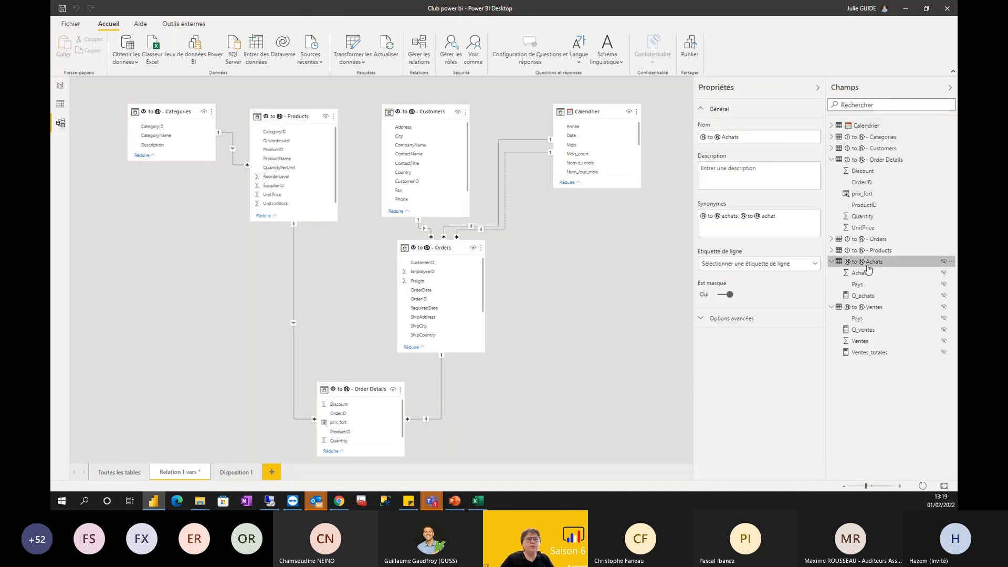
pyautogui.keyDown('ctrl'); pyautogui.click(862, 308); pyautogui.keyUp('ctrl')
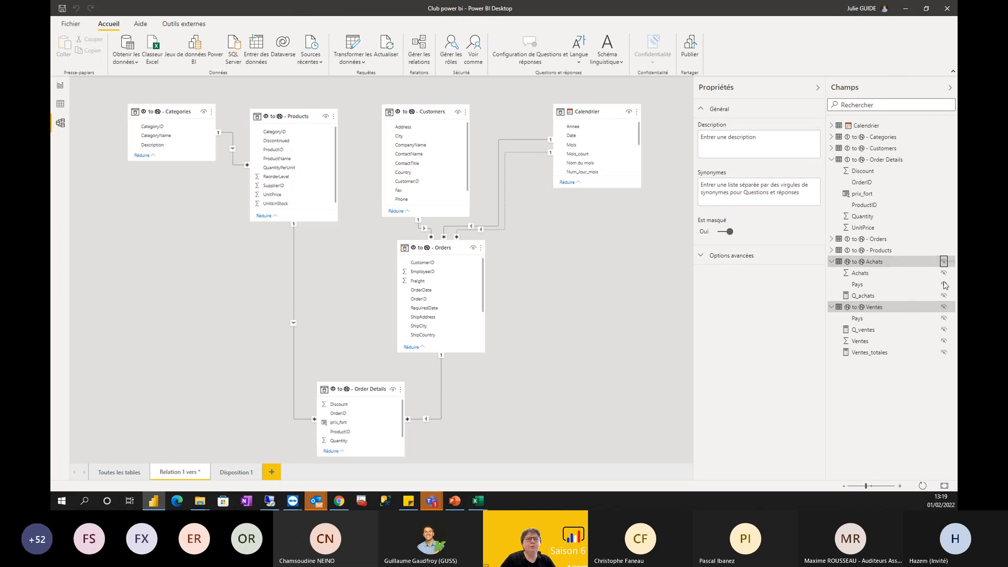
pyautogui.click(944, 262)
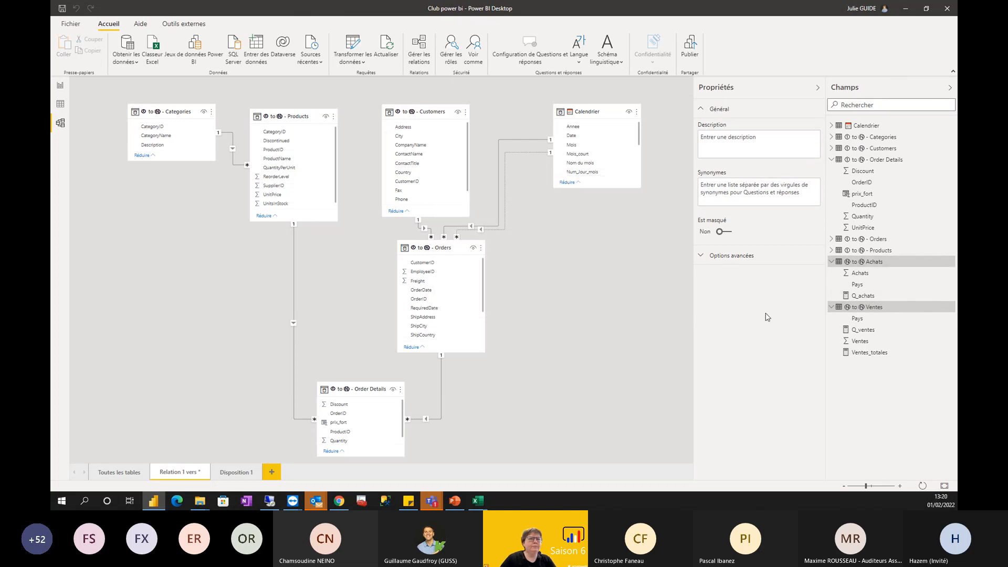
# Shift the Achats table slightly in the Disposition 1 model layout and return to the report view.
pyautogui.click(237, 473)
pyautogui.moveTo(432, 213); pyautogui.dragTo(453, 203)
pyautogui.click(370, 281)
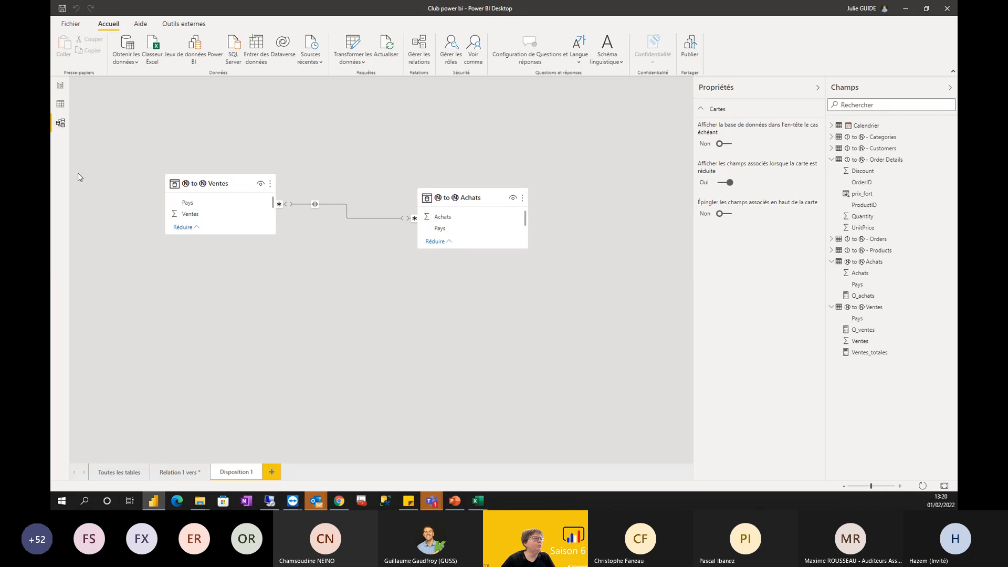
pyautogui.click(60, 85)
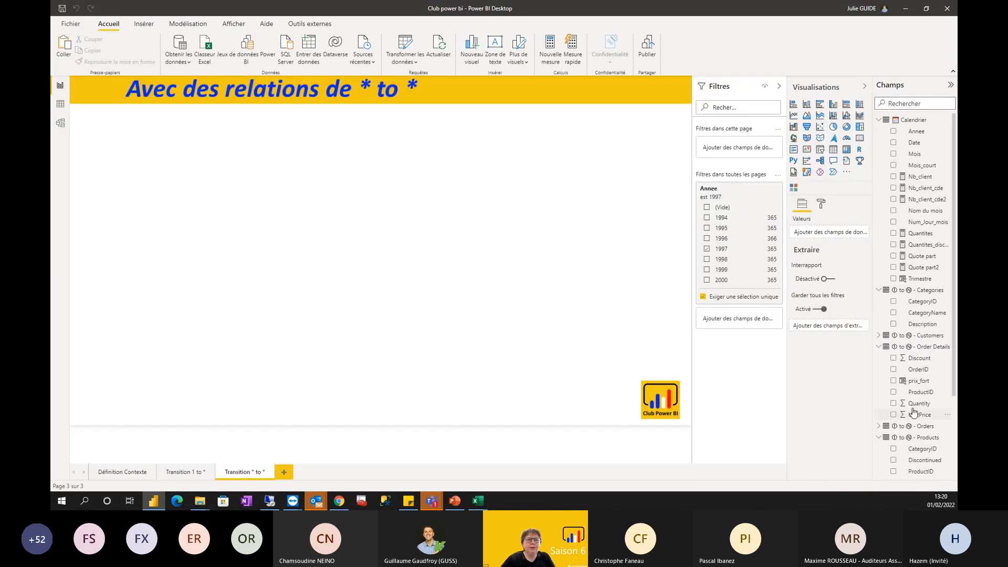
# Expand the Achats and Ventes tables' fields and insert a table visual showing Pays from the Achats table.
pyautogui.scroll(-3, 930, 379)
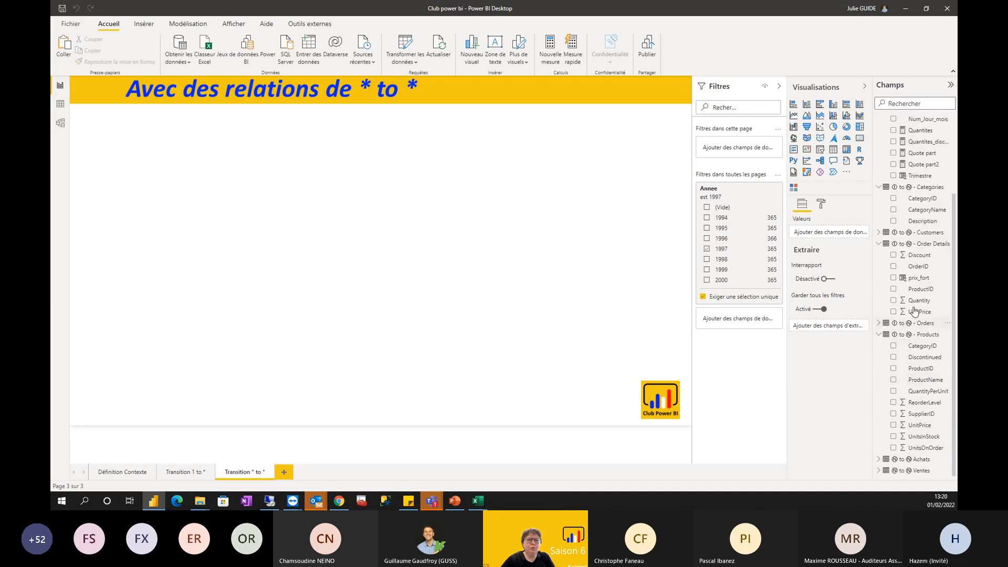
pyautogui.click(880, 460)
pyautogui.scroll(-1, 915, 387)
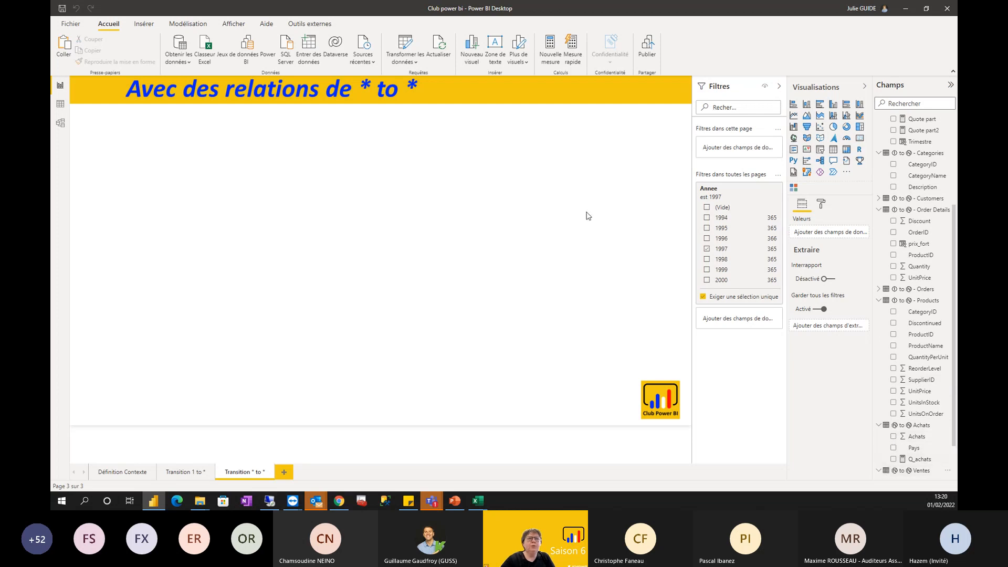
pyautogui.click(834, 152)
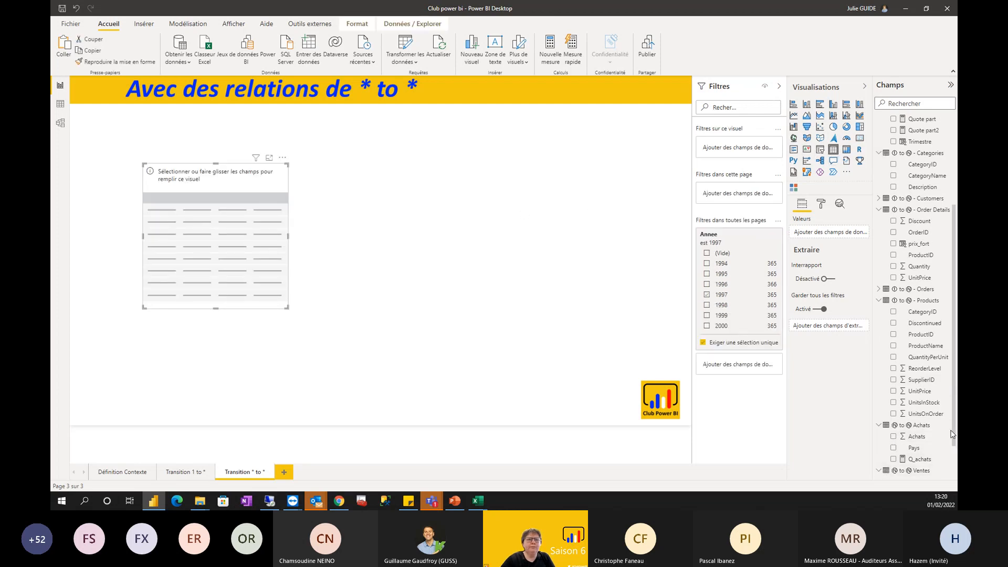
pyautogui.scroll(-2, 940, 356)
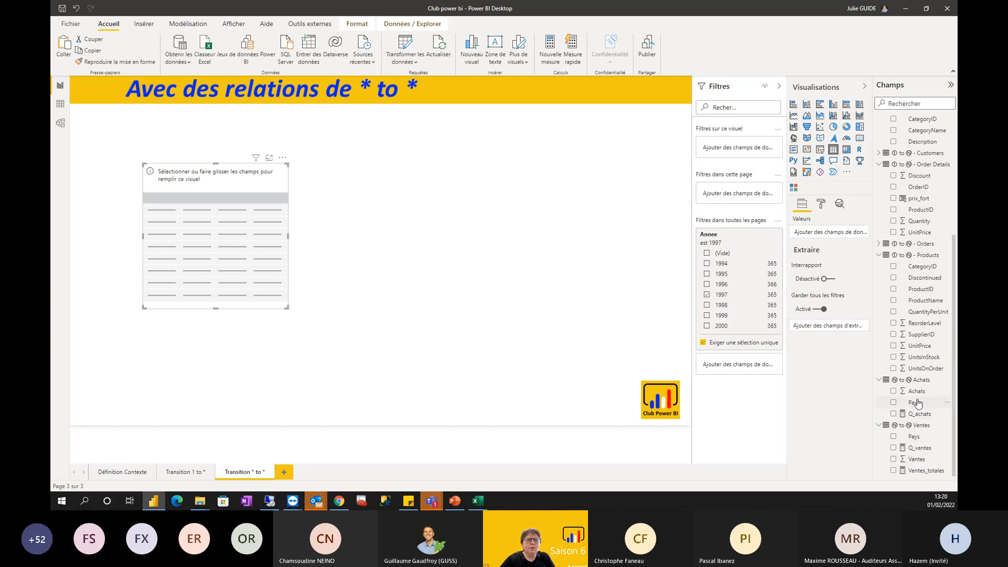
pyautogui.moveTo(915, 403); pyautogui.dragTo(828, 230)
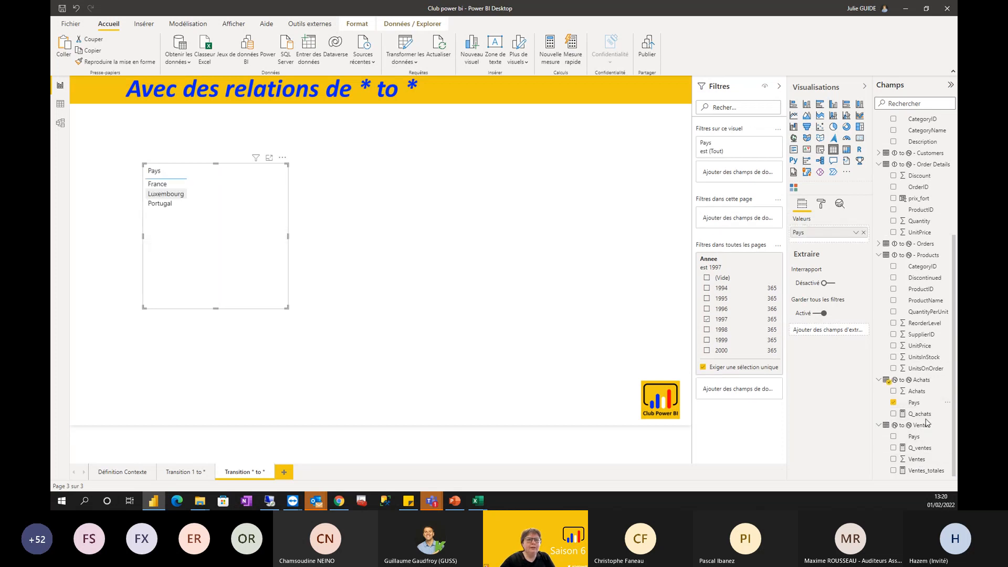
# Add the Q_achats, Q_ventes and Ventes_totales measures to the Pays table visual and widen it to fit all columns.
pyautogui.moveTo(920, 414); pyautogui.dragTo(834, 245)
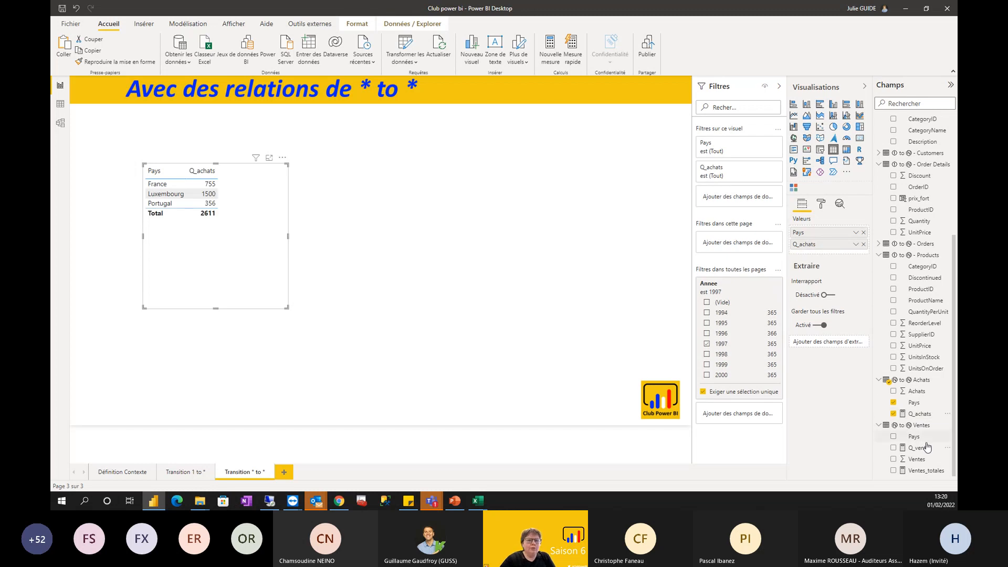
pyautogui.moveTo(920, 448); pyautogui.dragTo(820, 256)
pyautogui.click(926, 471)
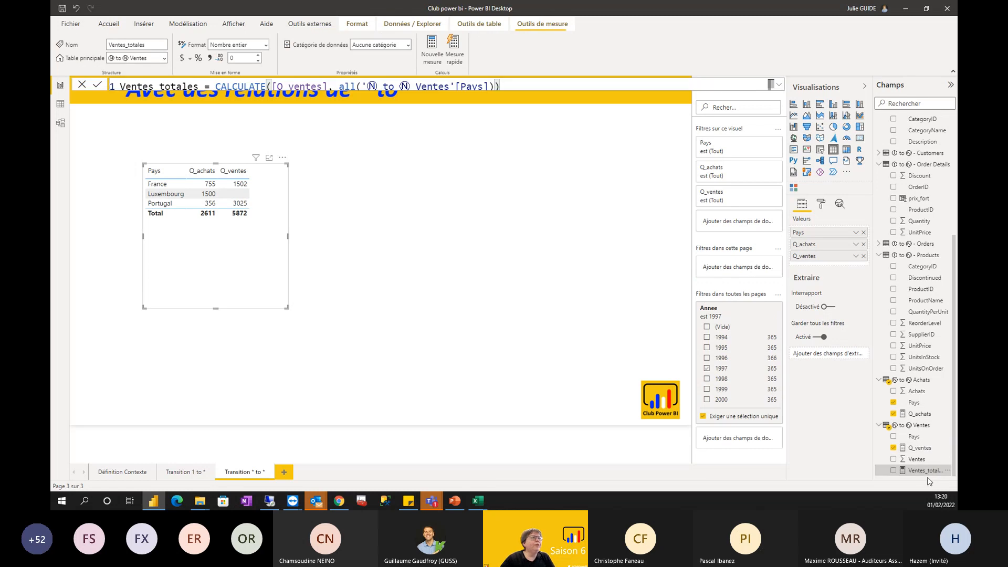
pyautogui.moveTo(928, 475); pyautogui.dragTo(829, 269)
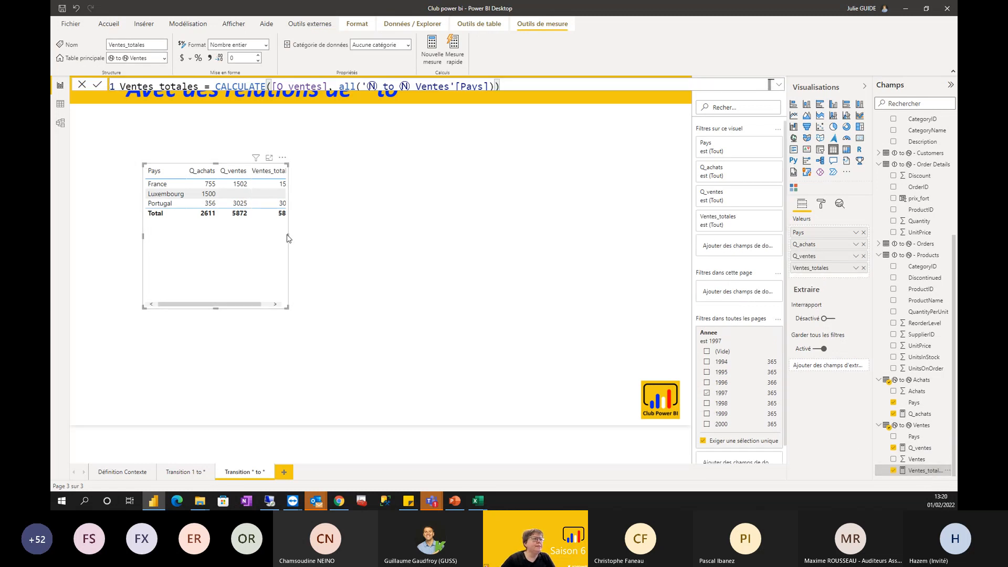
pyautogui.moveTo(288, 236); pyautogui.dragTo(436, 237)
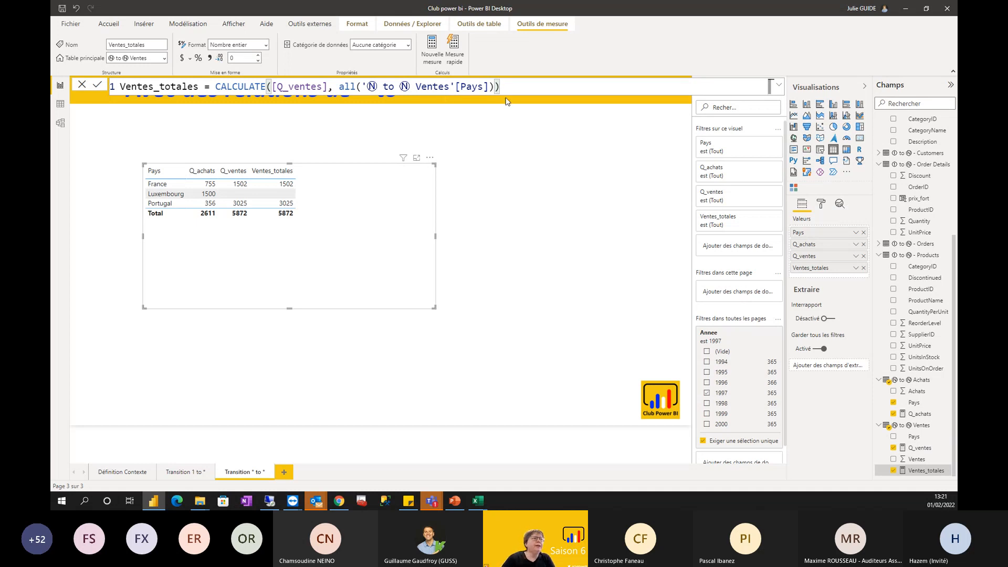
# Change the ALL filter in the Ventes_totales measure from the Ventes table's Pays column to the Achats table's Pays column and commit it.
pyautogui.doubleClick(431, 88)
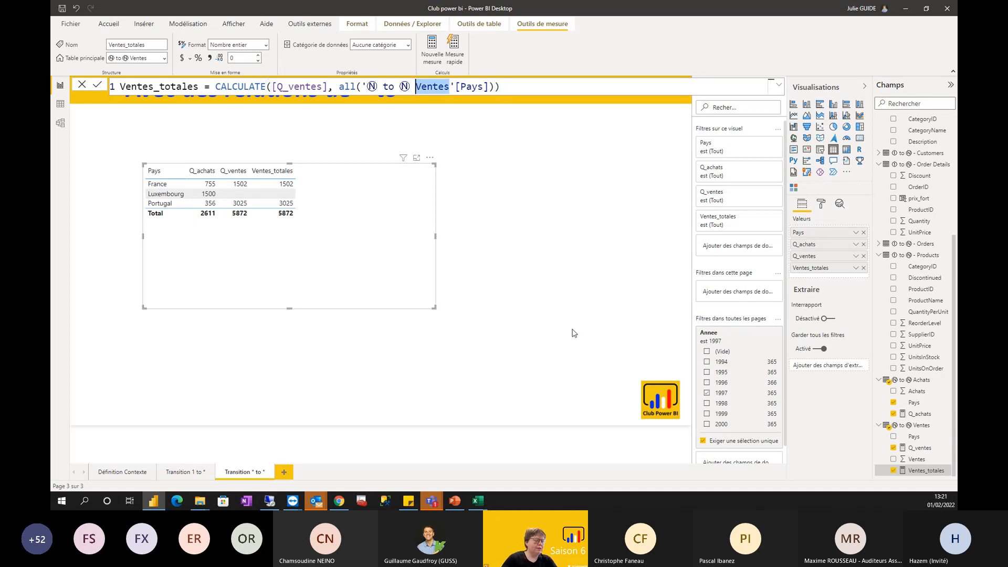
pyautogui.write('achar')
pyautogui.press('BackSpace')
pyautogui.write('ts')
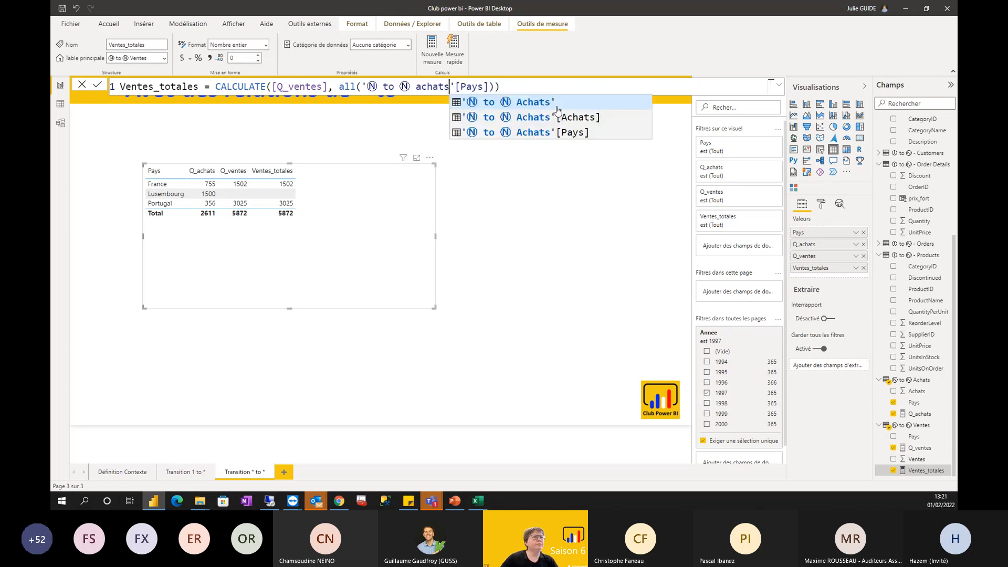
pyautogui.click(557, 105)
pyautogui.click(530, 89)
pyautogui.press('Return')
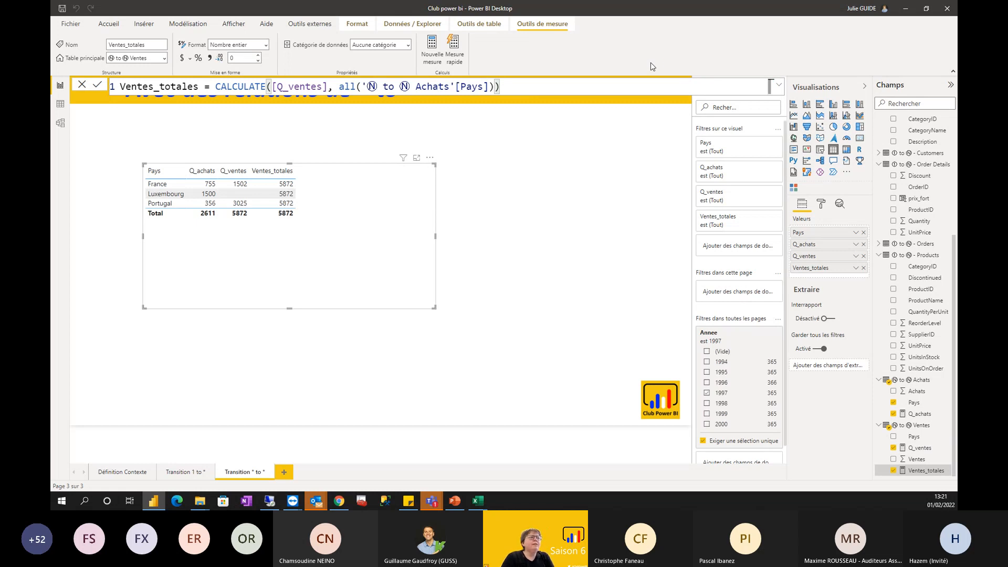